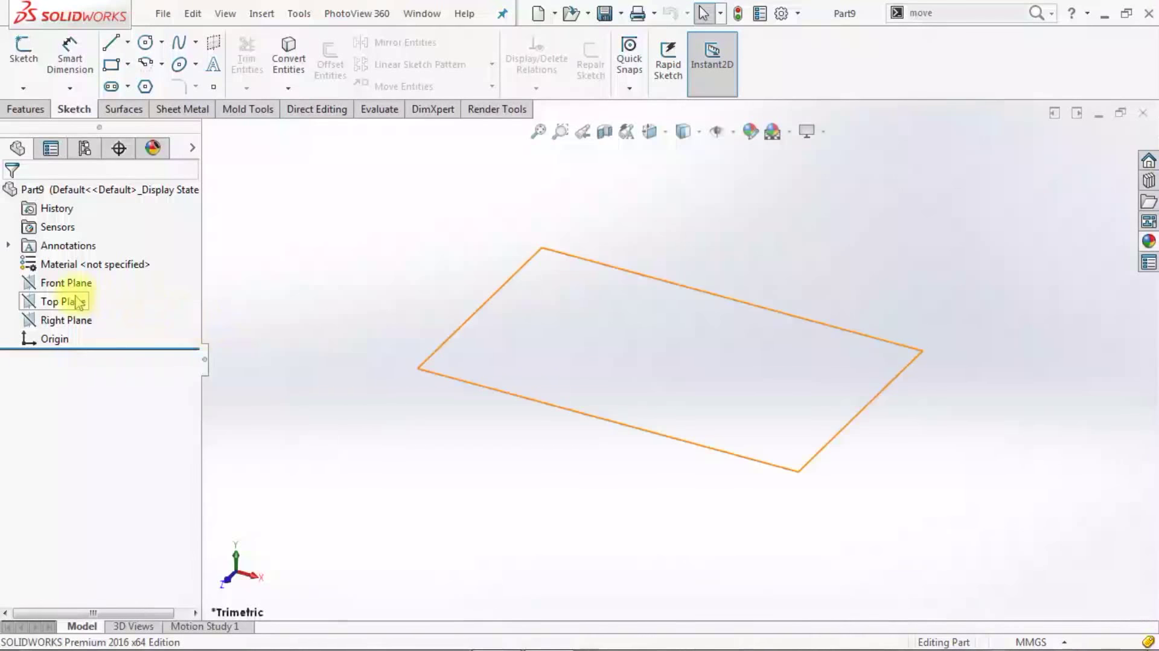
- Draw two concentric pentagons centred on the origin in a new Top Plane sketch
click(88, 266)
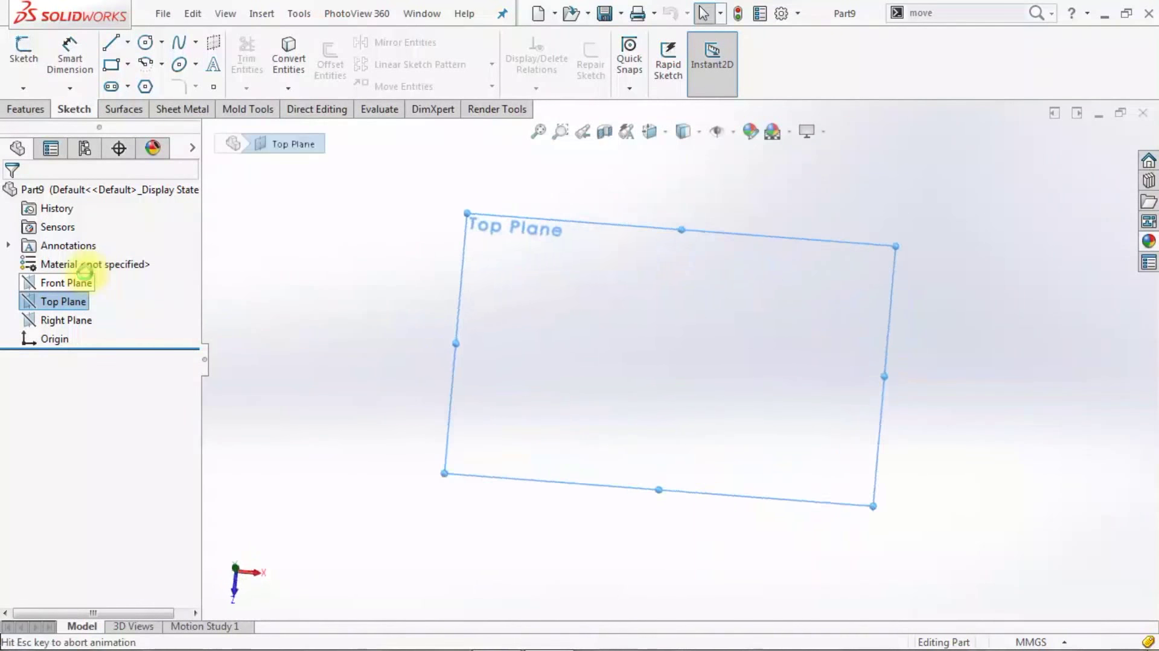
click(145, 86)
click(681, 366)
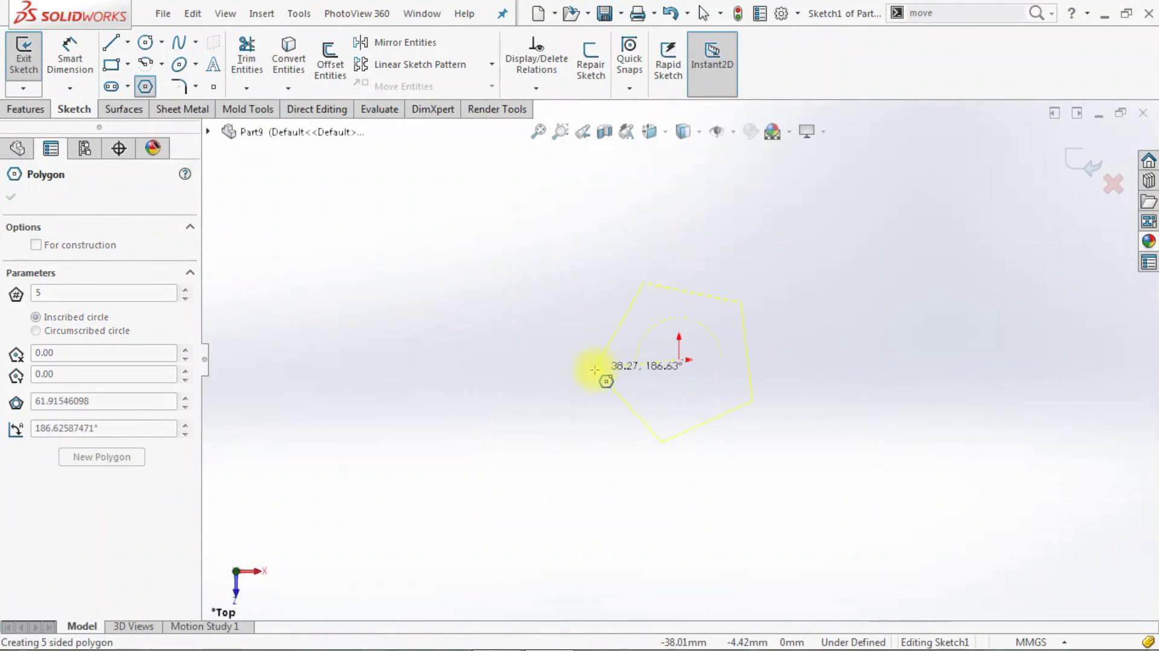
click(597, 361)
click(678, 360)
click(519, 359)
key(Escape)
- Make both pentagons' right edges vertical and convert all sketch geometry to construction
click(744, 344)
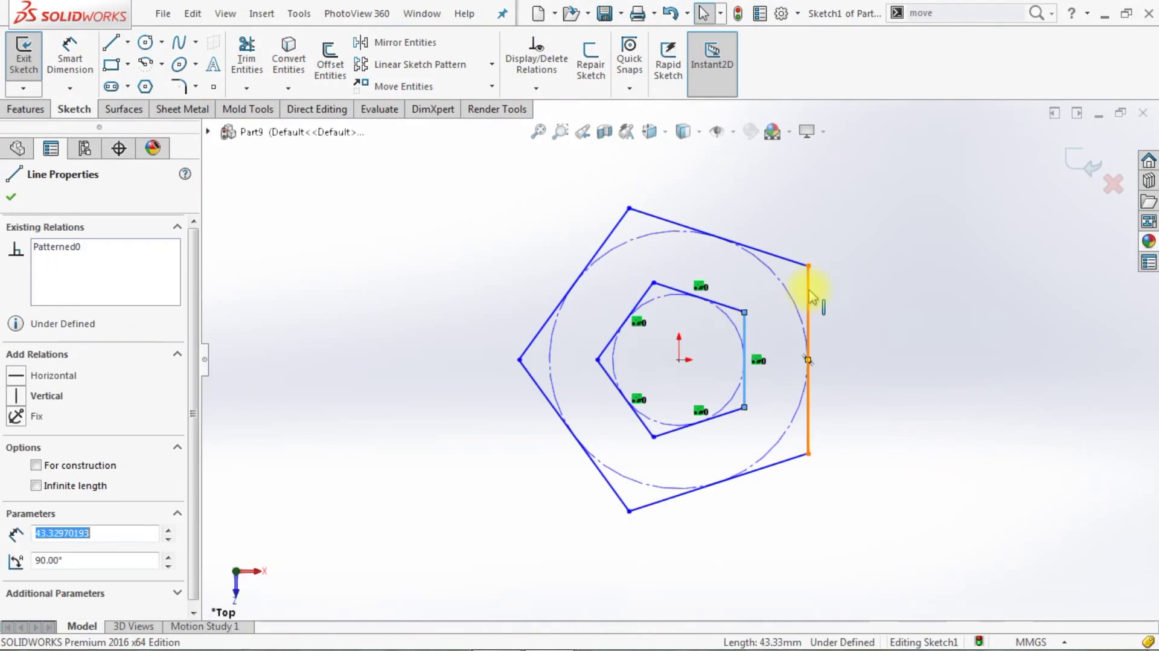
ctrl+click(809, 292)
click(882, 230)
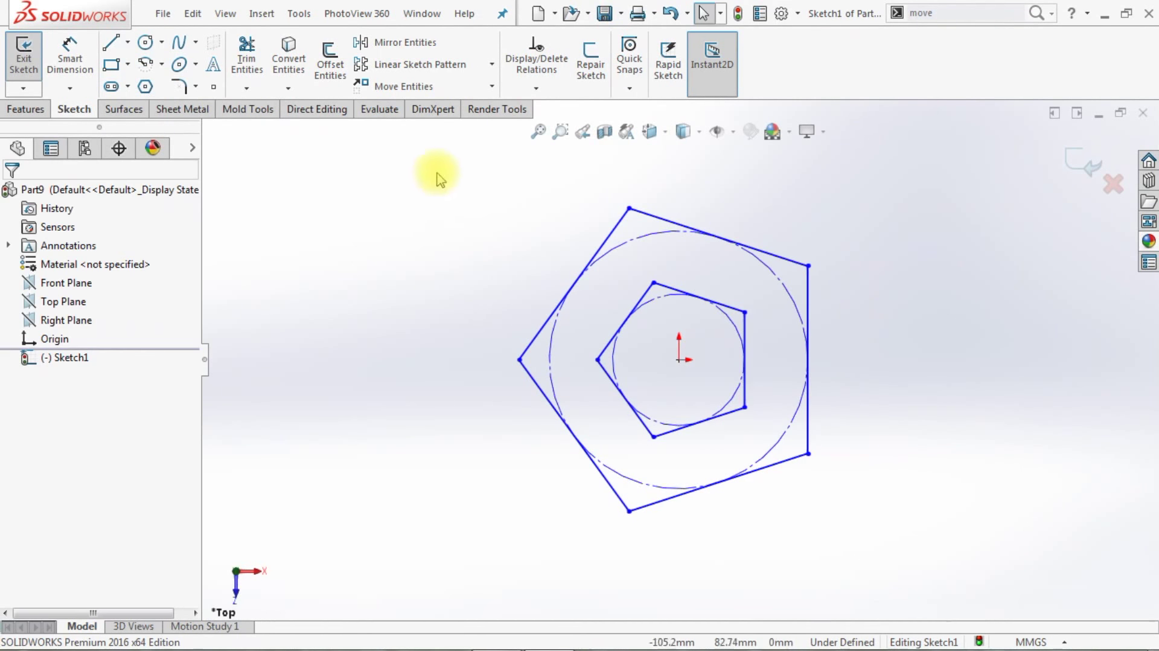
drag(417, 151, 966, 597)
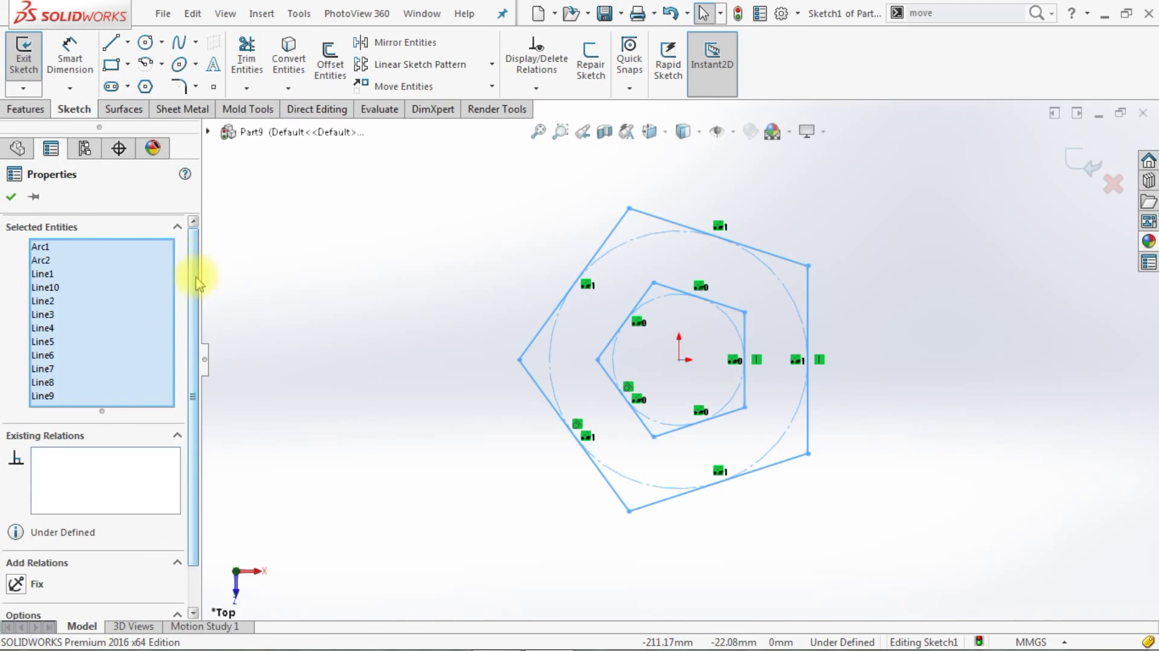
scroll(199, 281, down, 2)
click(91, 585)
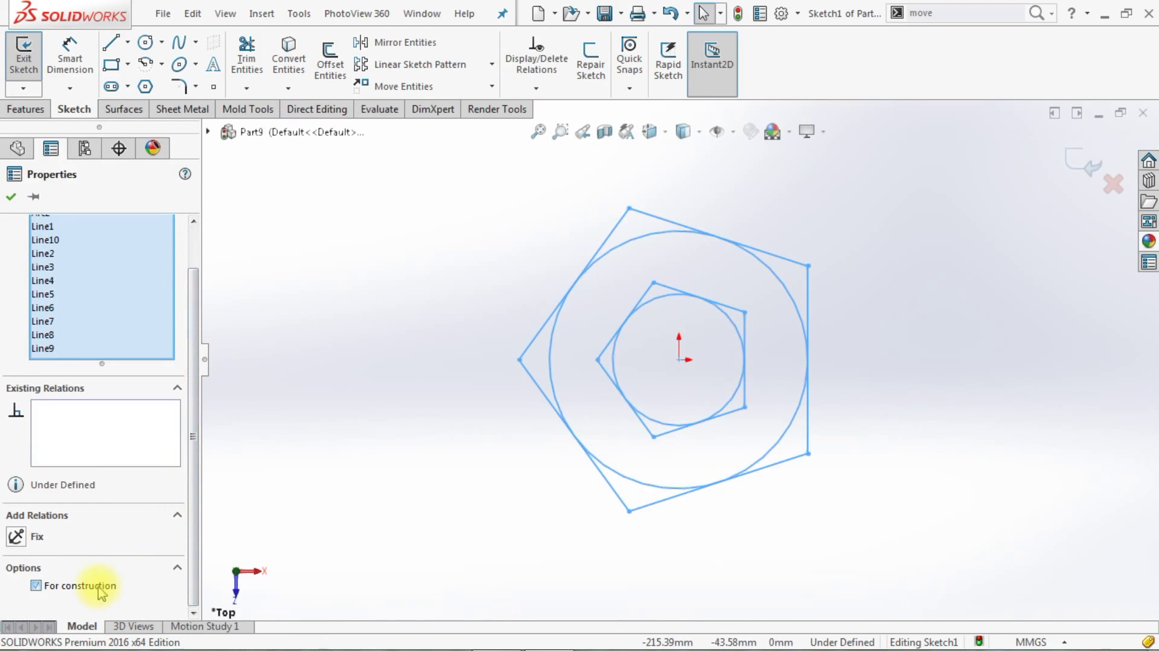
click(13, 198)
- Dimension the inner pentagon's right edge 50 mm and the outer one 100 mm
click(70, 55)
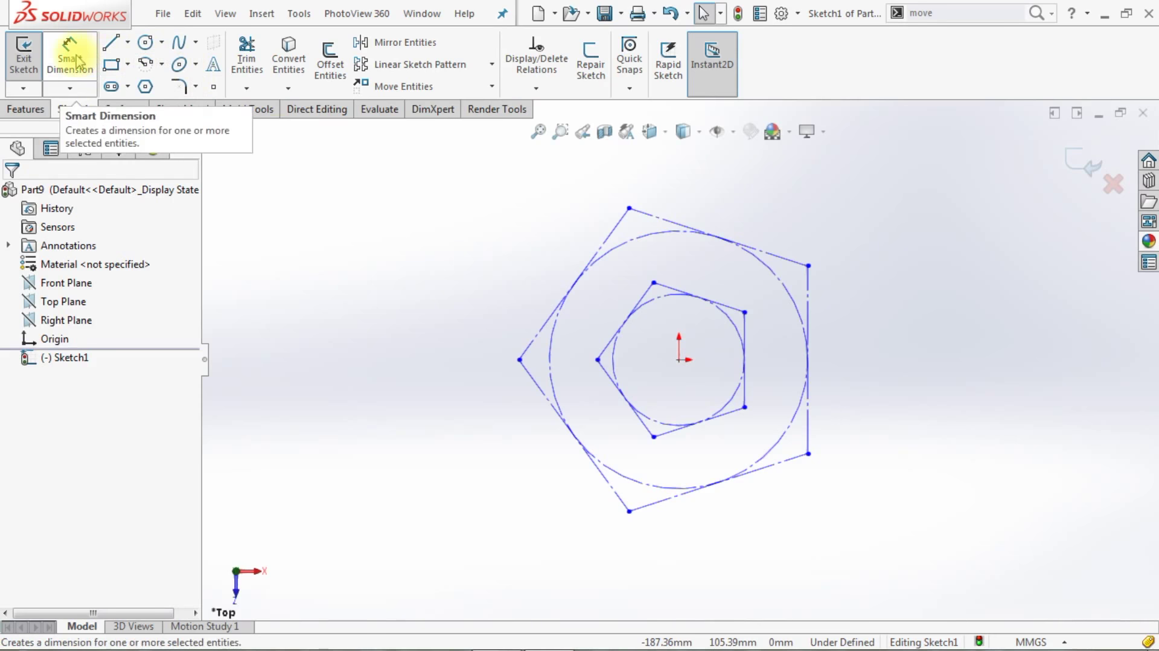
click(746, 329)
click(754, 320)
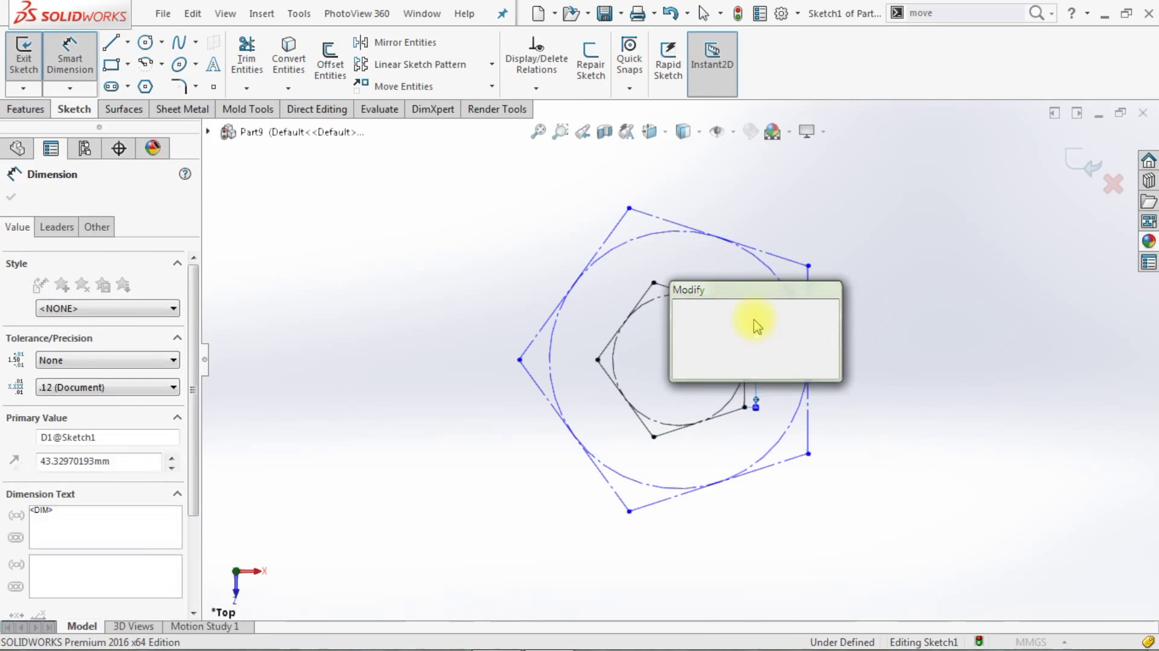
click(809, 299)
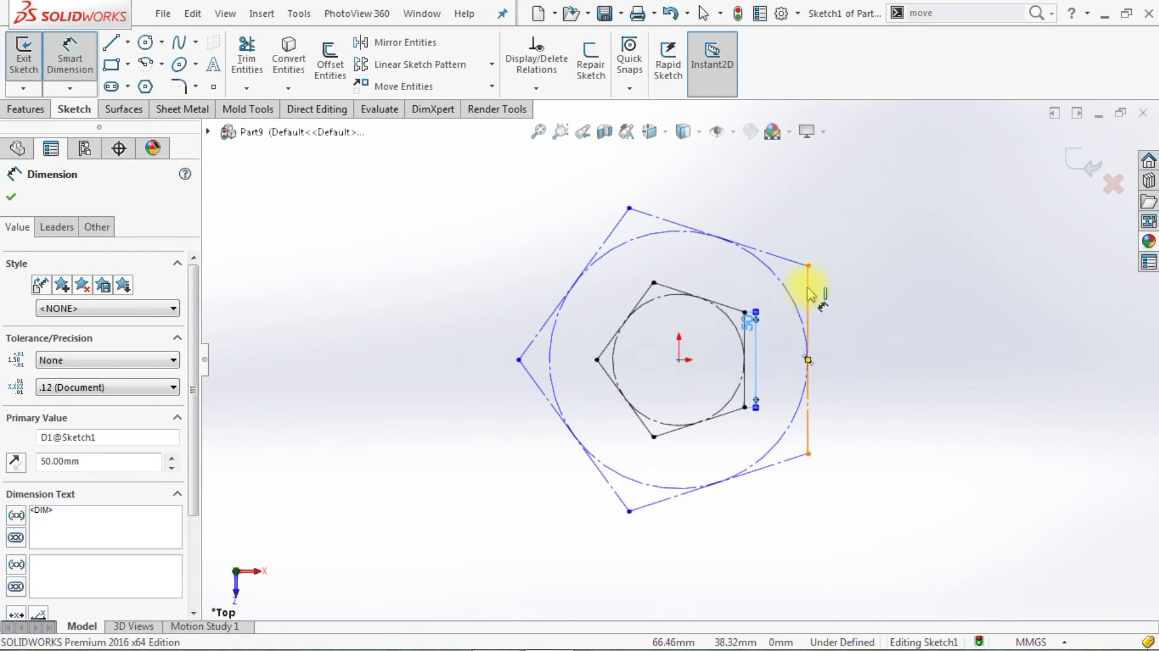
click(829, 292)
text(100)
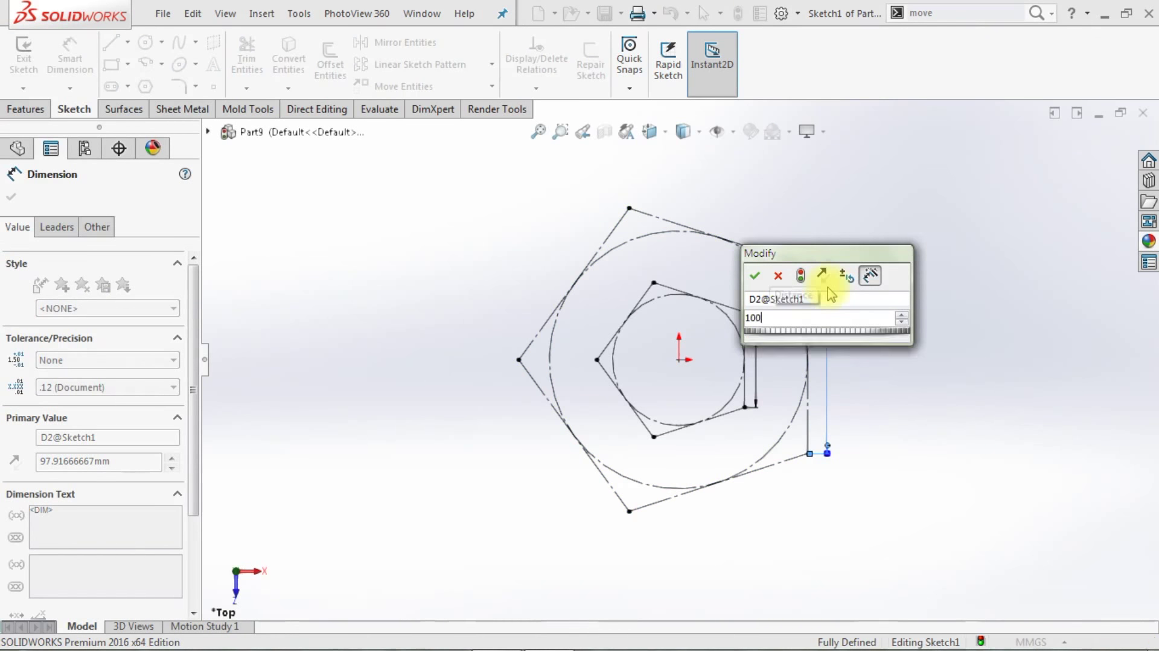
key(Return)
click(145, 86)
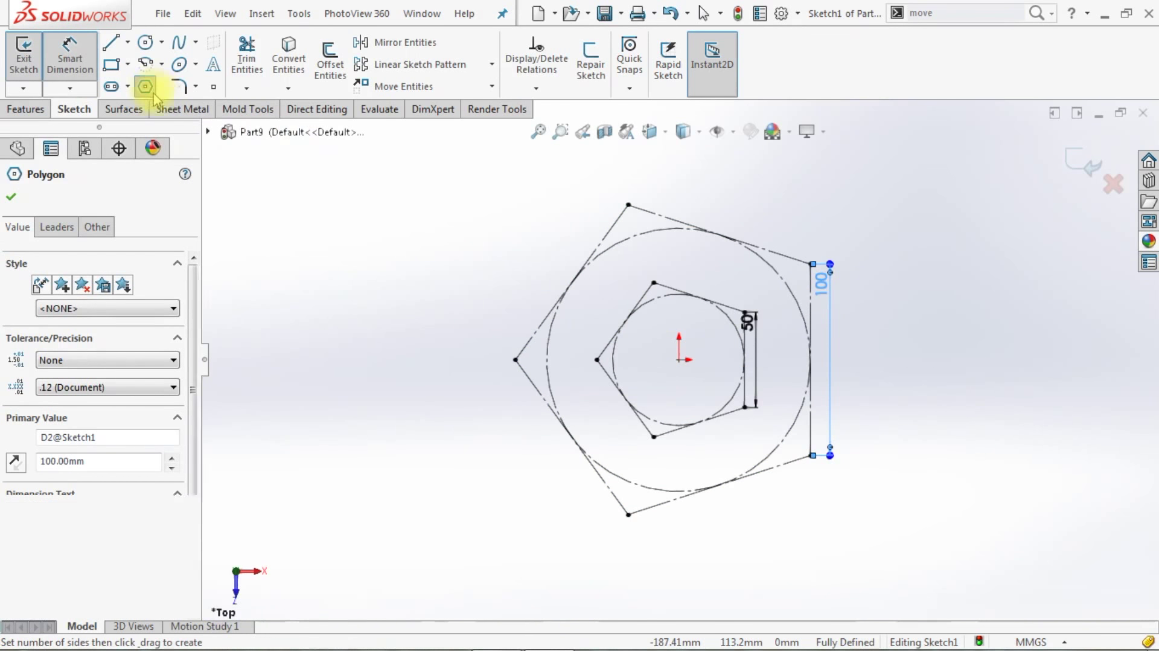
- Draw a small pentagon at the origin and a line from a middle-pentagon corner to it
click(679, 360)
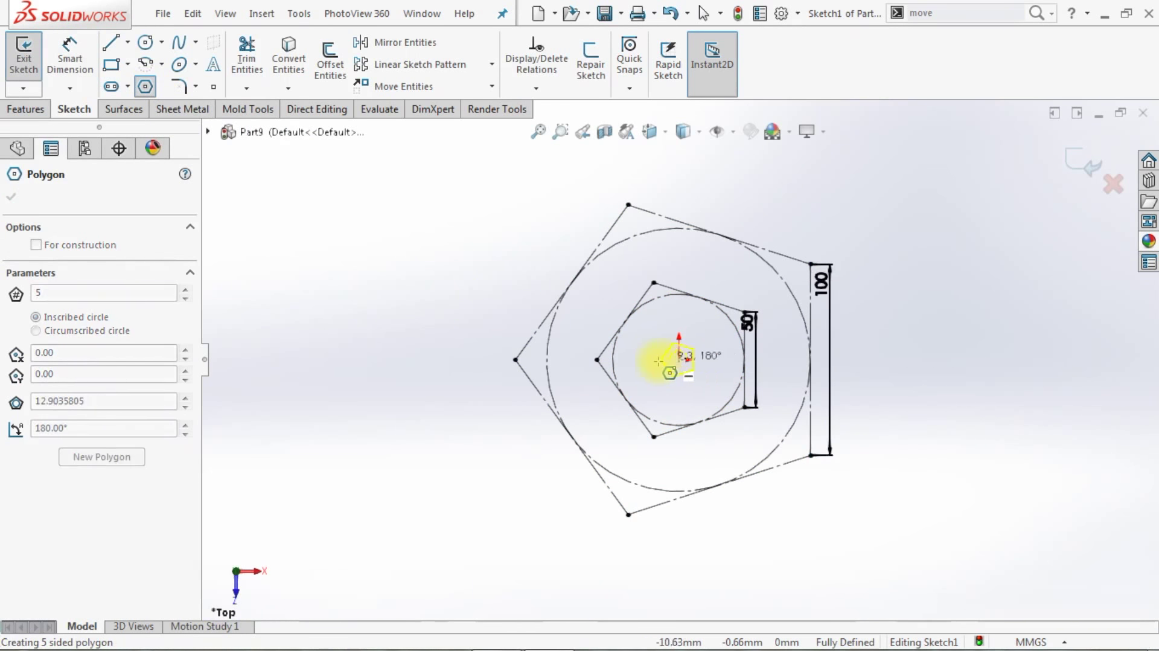
click(653, 360)
key(Escape)
scroll(724, 374, down, 3)
scroll(724, 375, down, 2)
click(111, 42)
click(757, 245)
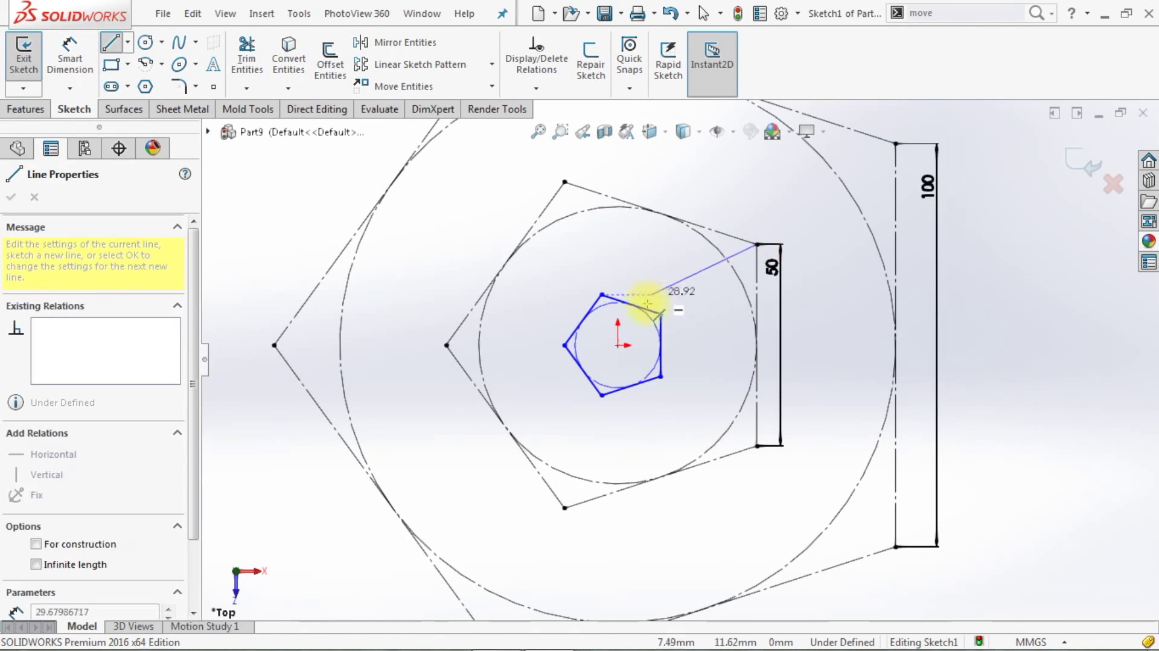
click(659, 314)
key(Escape)
- Make the small pentagon's right edge equal in length to the connecting line
scroll(666, 329, down, 3)
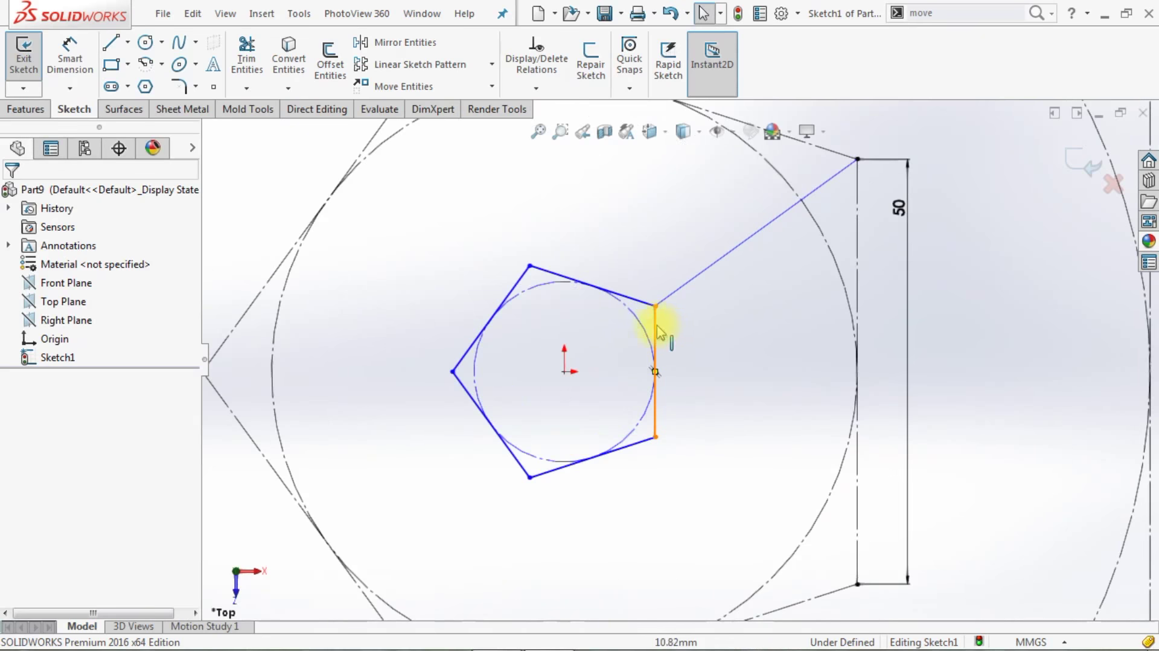
click(655, 329)
click(723, 253)
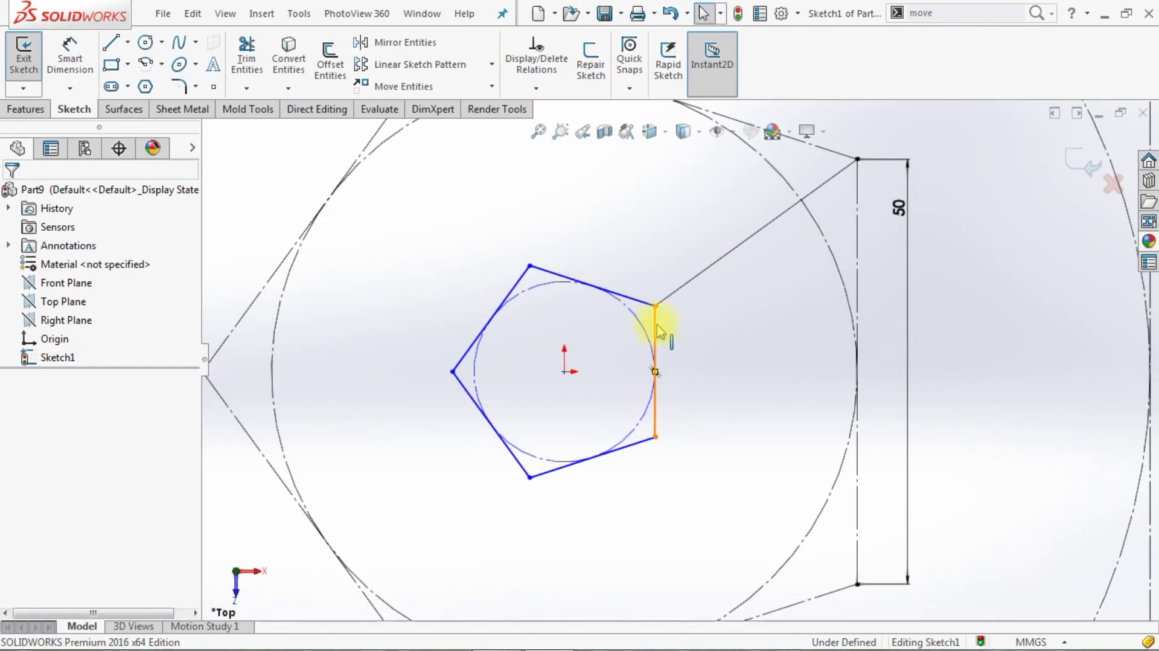
click(656, 338)
ctrl+click(768, 225)
click(815, 227)
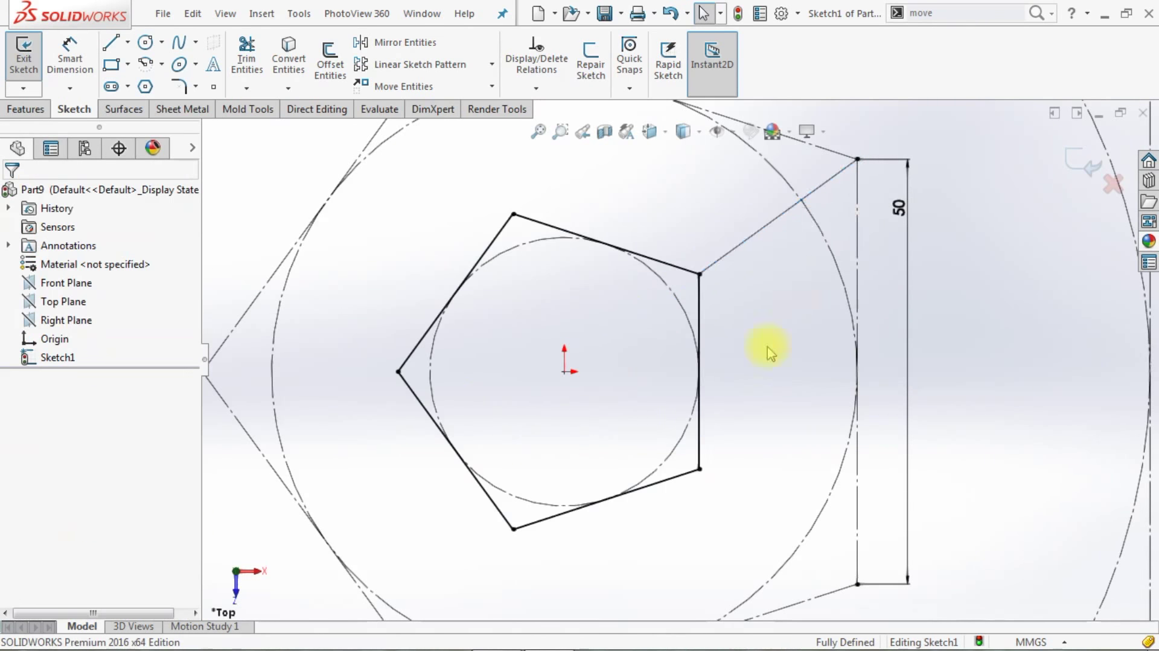
- Add a second connecting line, make the 50 mm edge regular geometry, and exit Sketch1
scroll(768, 353, up, 3)
click(115, 45)
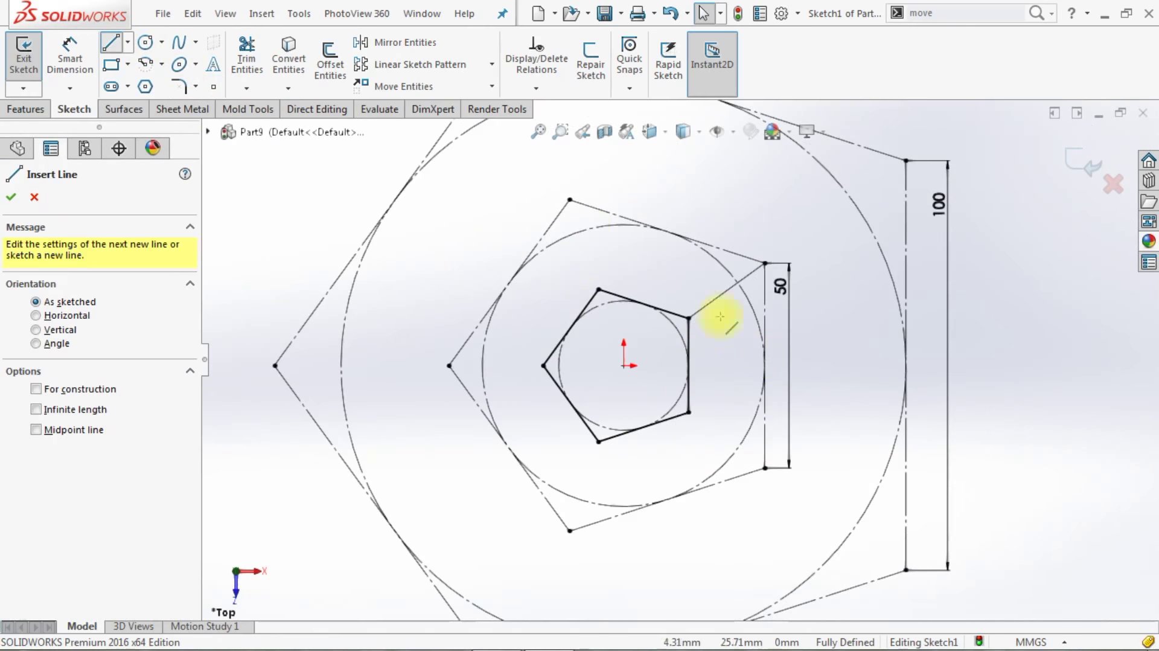
click(689, 412)
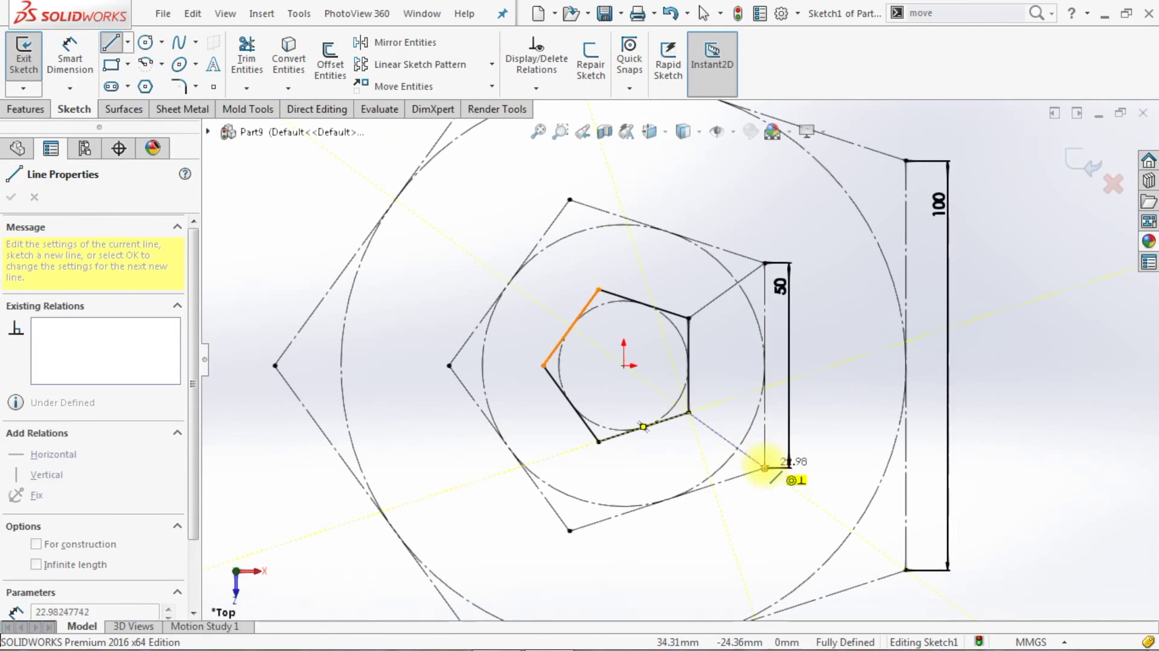
key(Escape)
key(Escape)
click(765, 447)
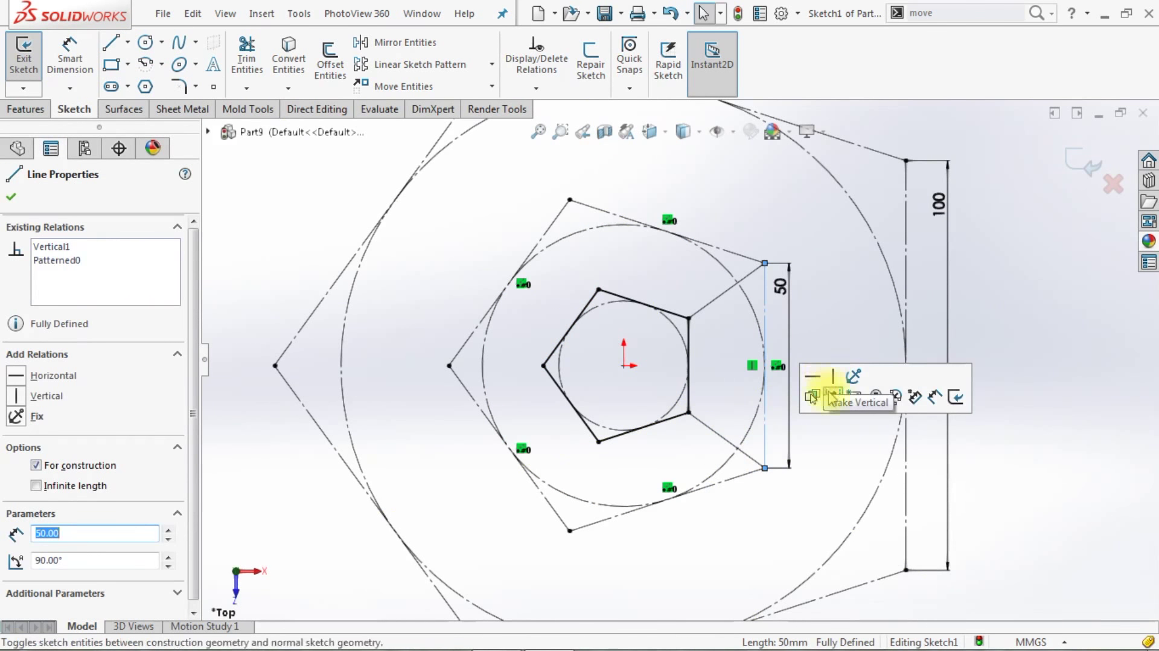
click(832, 397)
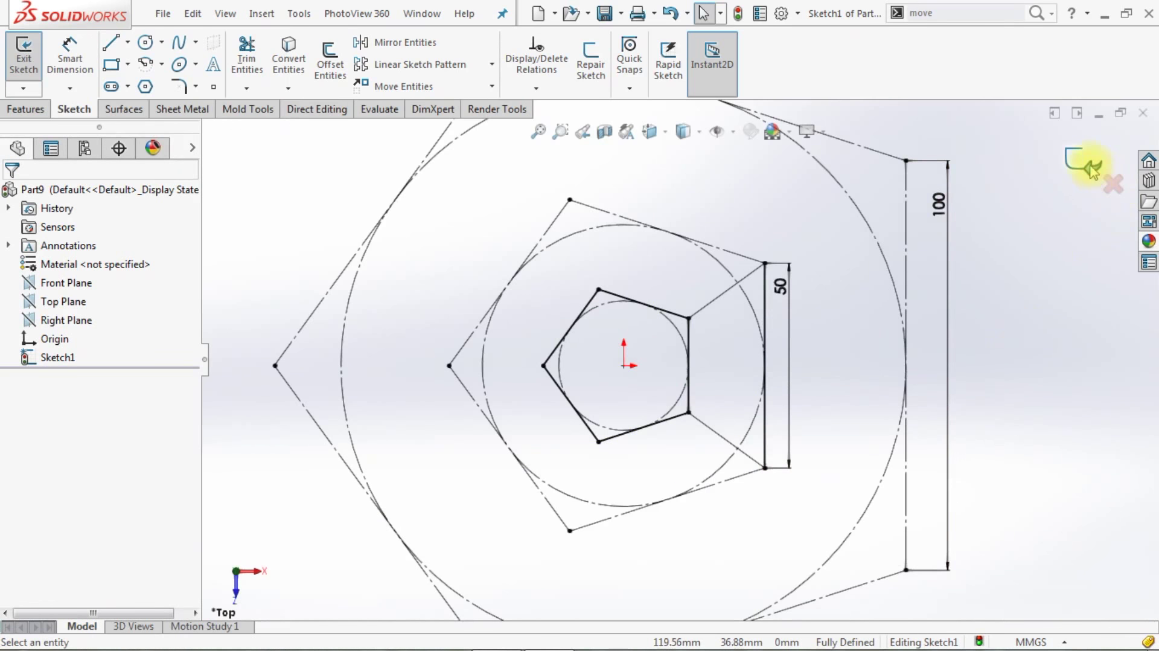
key(ctrl+7)
click(60, 283)
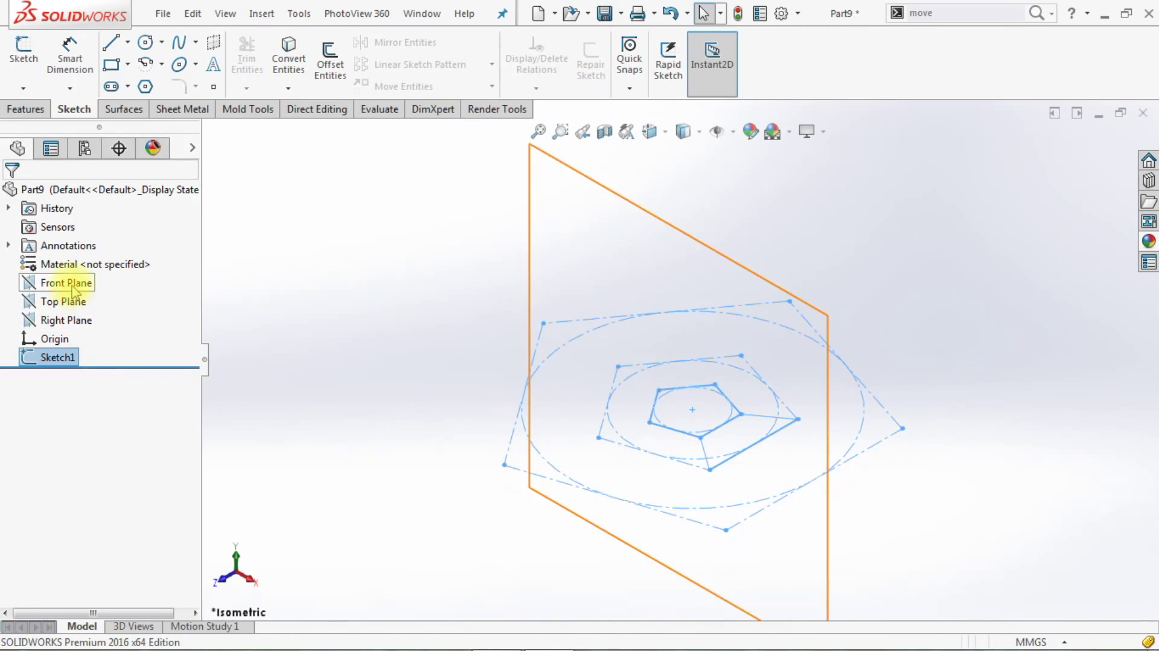
- Start a Front Plane sketch with one vertical and one slanted centerline
click(83, 264)
click(127, 42)
click(148, 82)
click(873, 522)
click(874, 425)
click(827, 504)
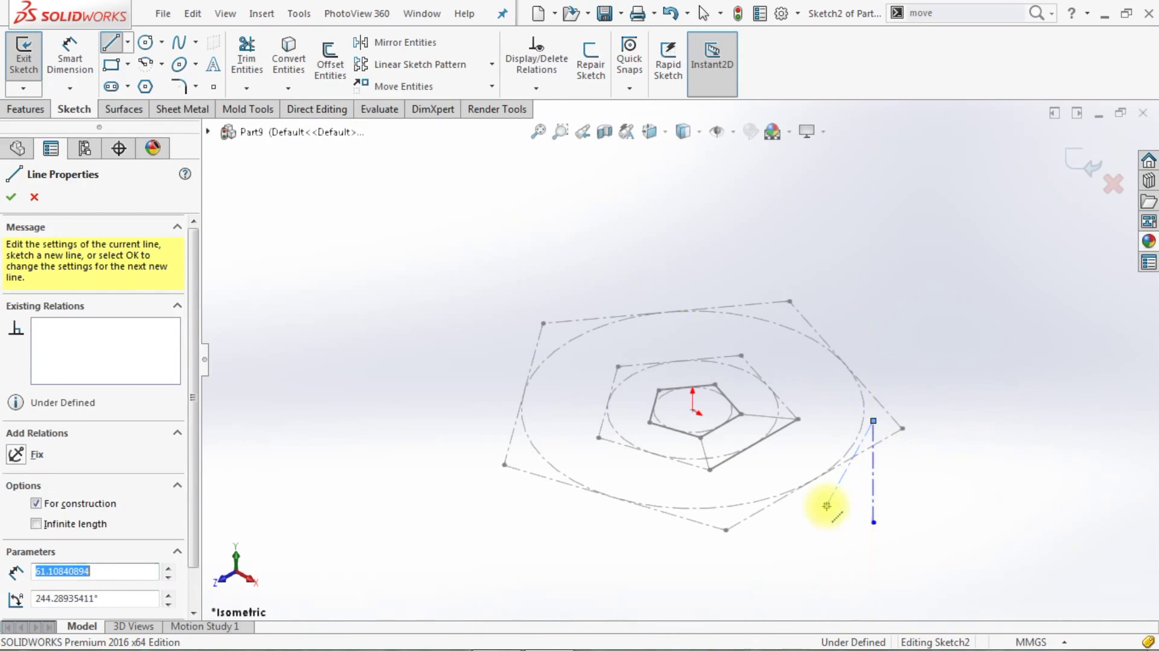
key(Escape)
key(Escape)
- Pierce both centerline endpoints onto Sketch1 lines, including Line3, and view from the front
click(873, 523)
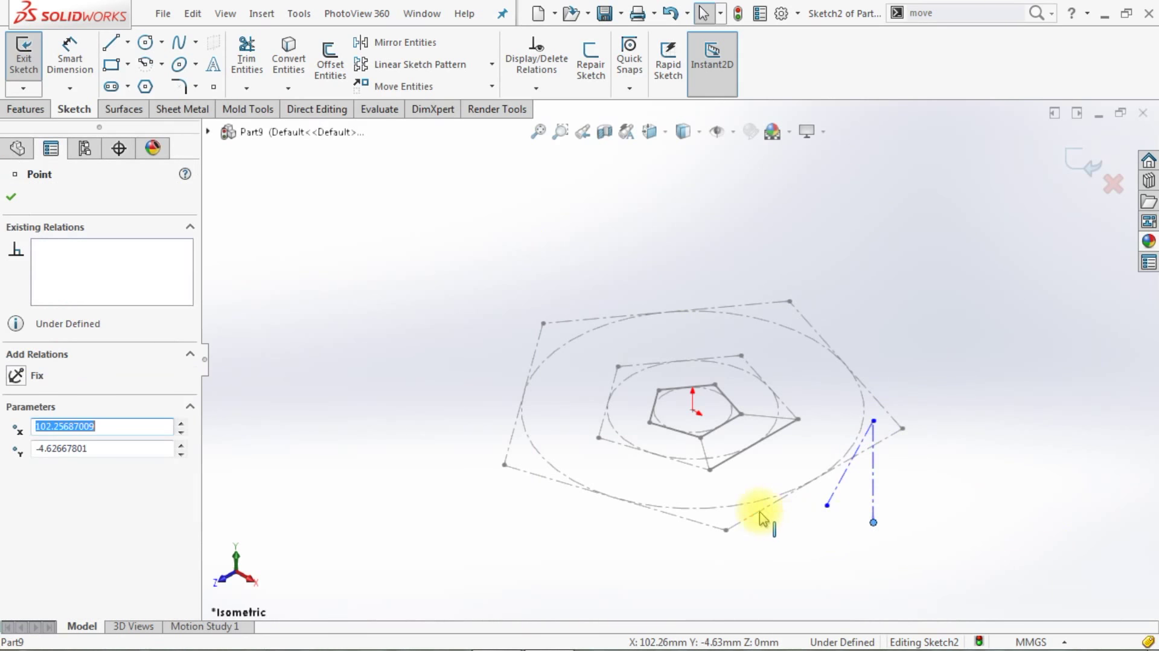
ctrl+click(759, 511)
click(805, 441)
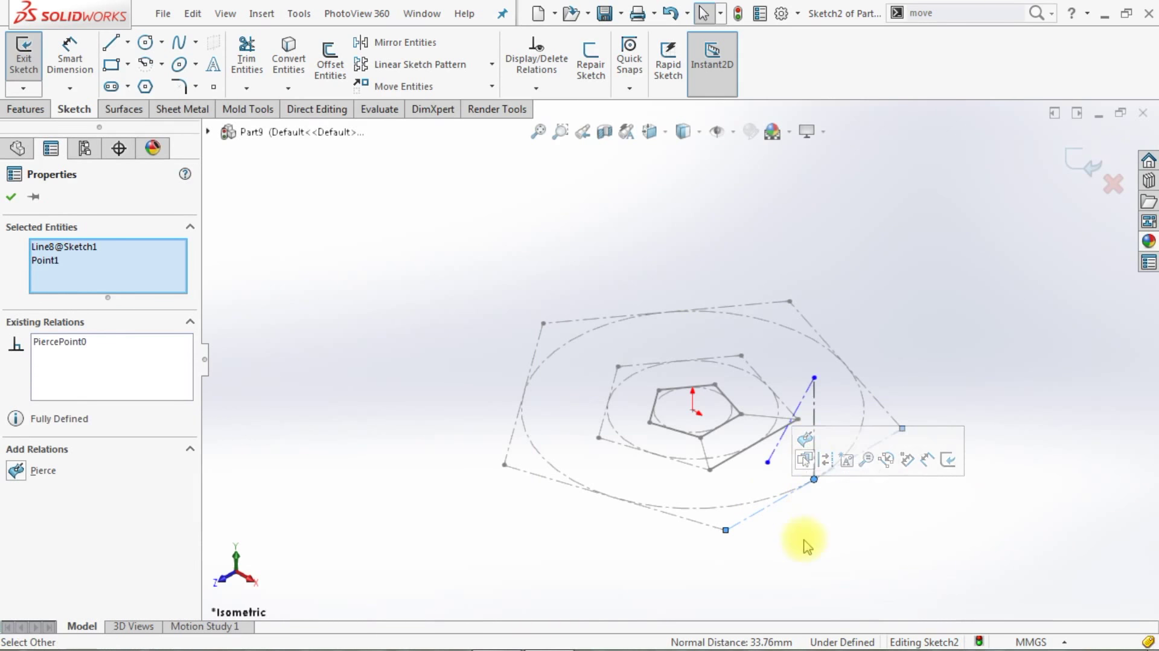
click(807, 544)
click(767, 462)
ctrl+click(764, 433)
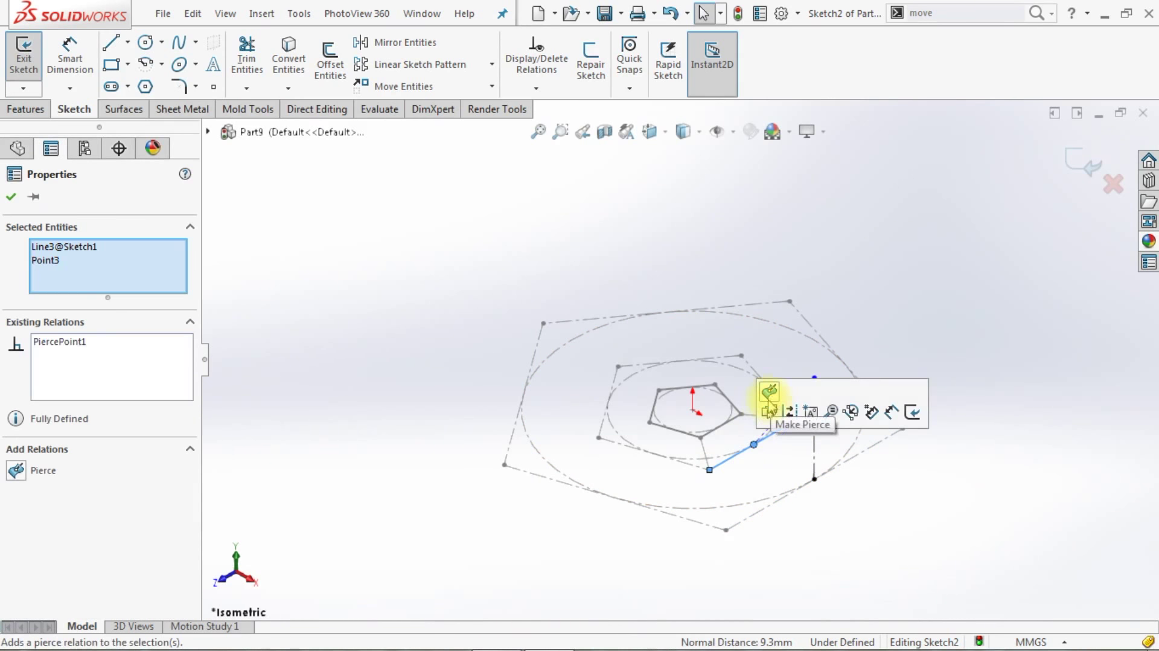
click(768, 411)
click(393, 576)
click(223, 581)
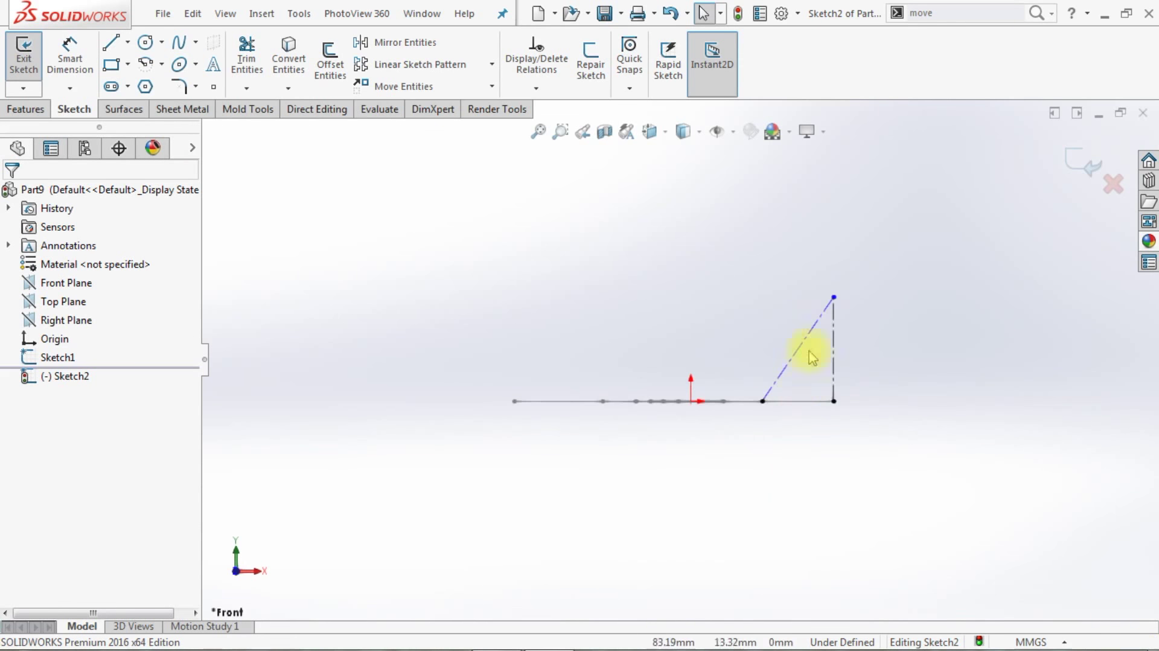
click(146, 87)
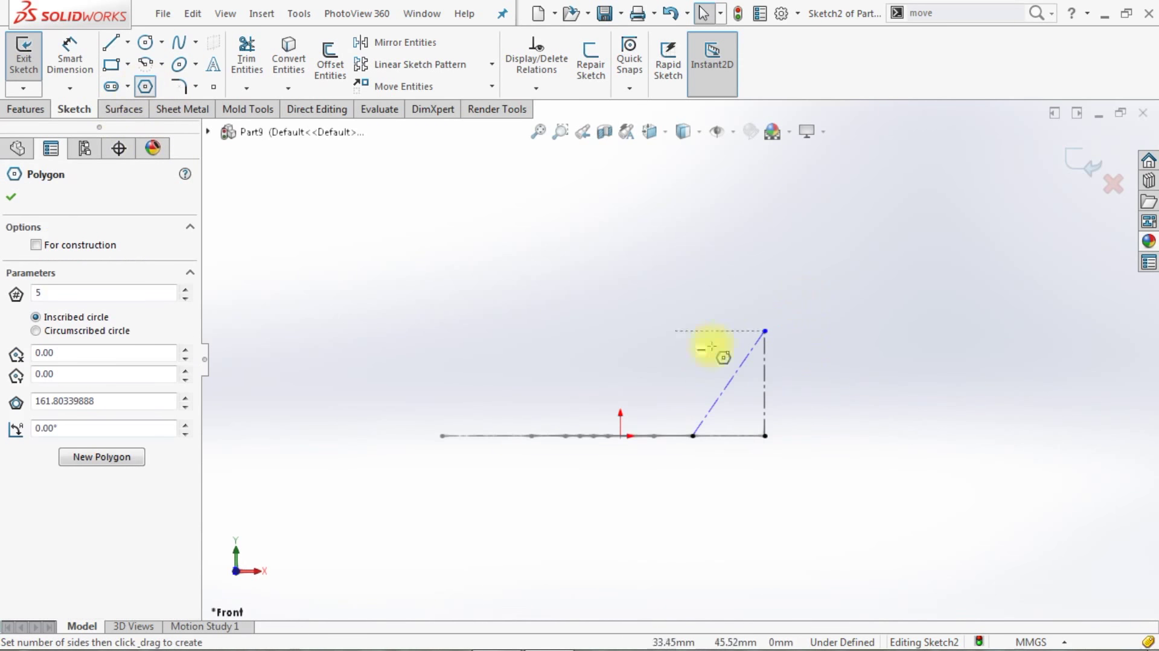
- Draw a hexagon centred on the slanted centerline's midpoint
click(764, 331)
key(Escape)
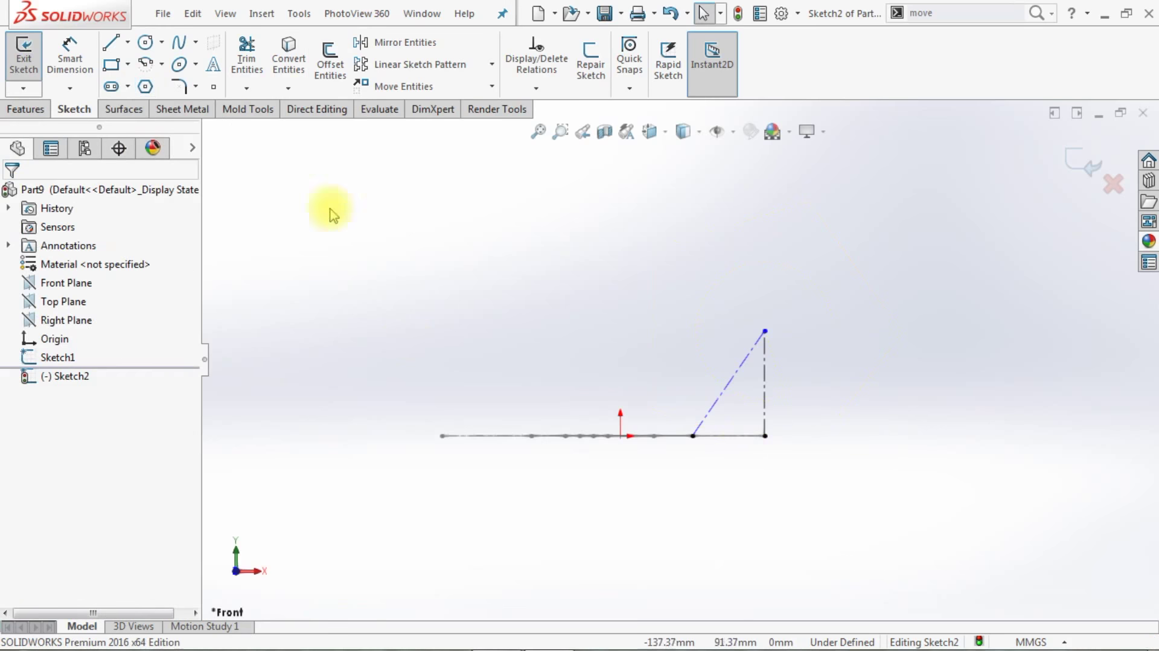
click(146, 87)
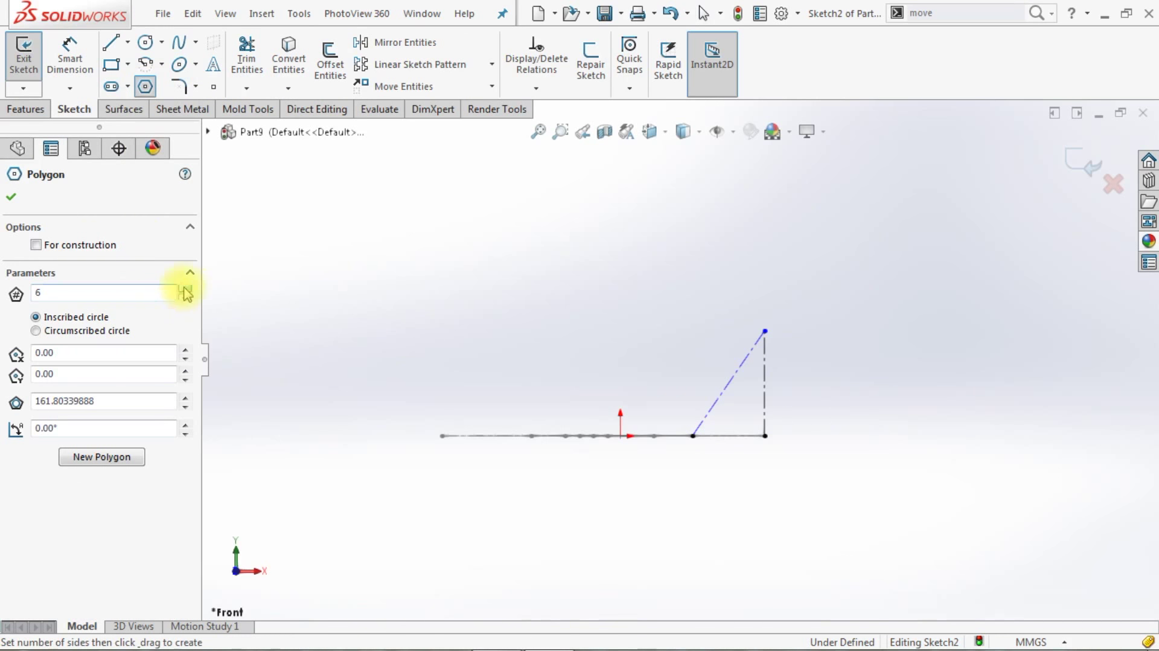
click(765, 331)
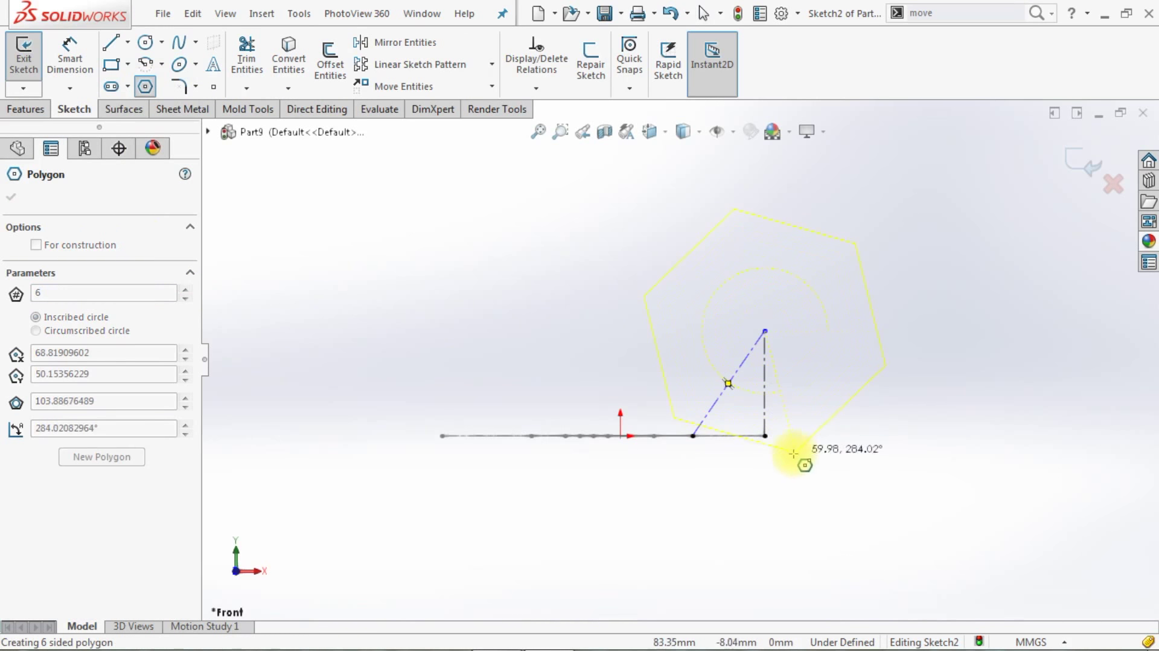
click(755, 462)
key(Escape)
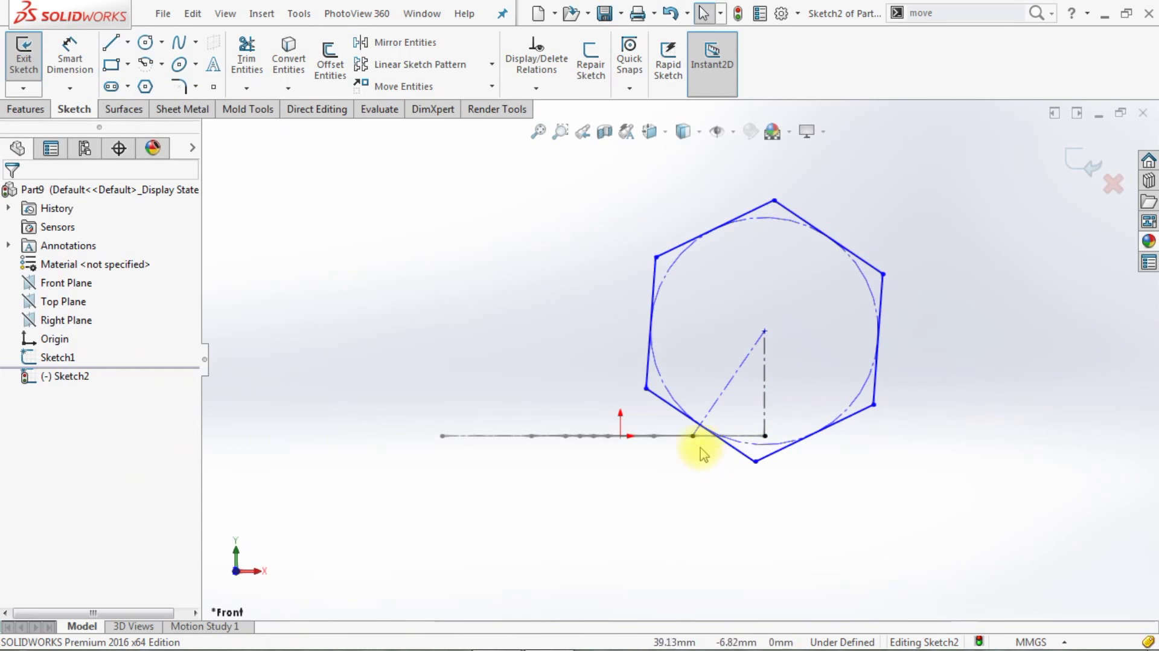
- Make the construction line's end point the midpoint of the hexagon's lower-left edge
click(693, 435)
ctrl+click(732, 447)
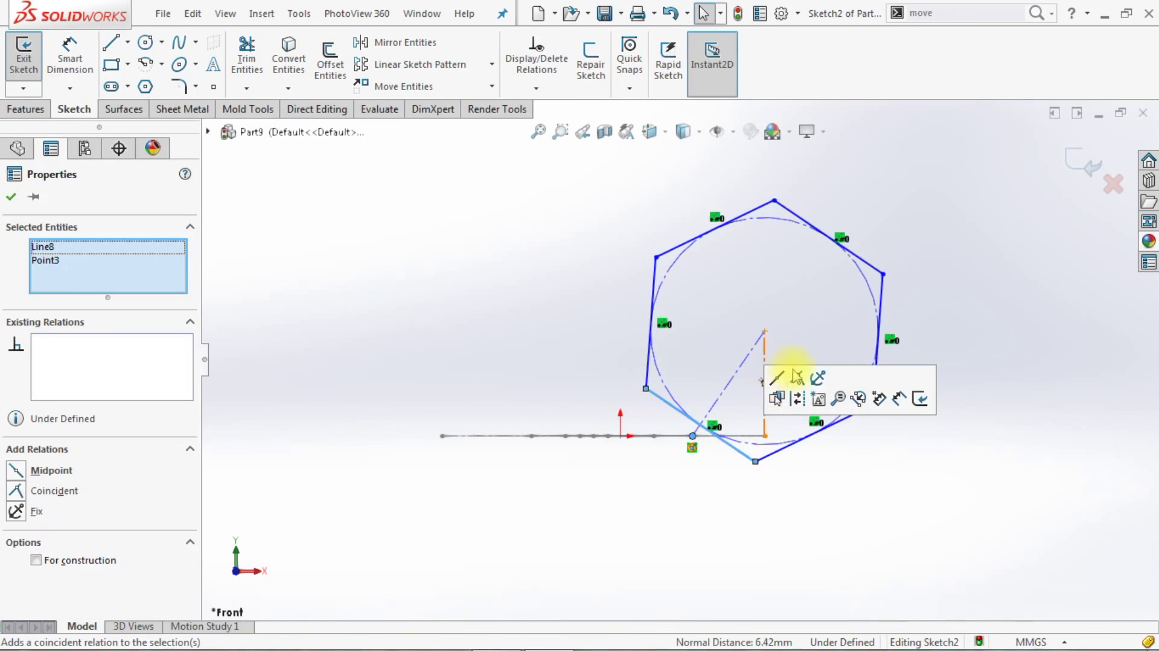
click(777, 379)
click(832, 309)
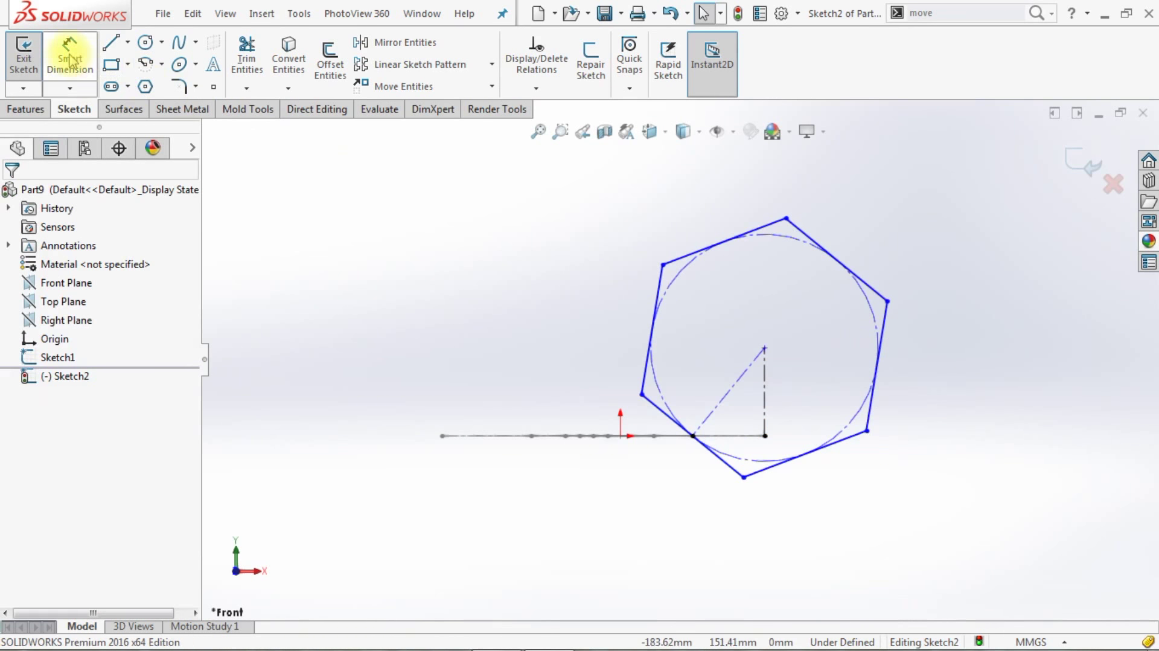
- Dimension the hexagon's lower edge at 62.82 mm and exit the sketch
click(70, 59)
click(851, 447)
click(848, 452)
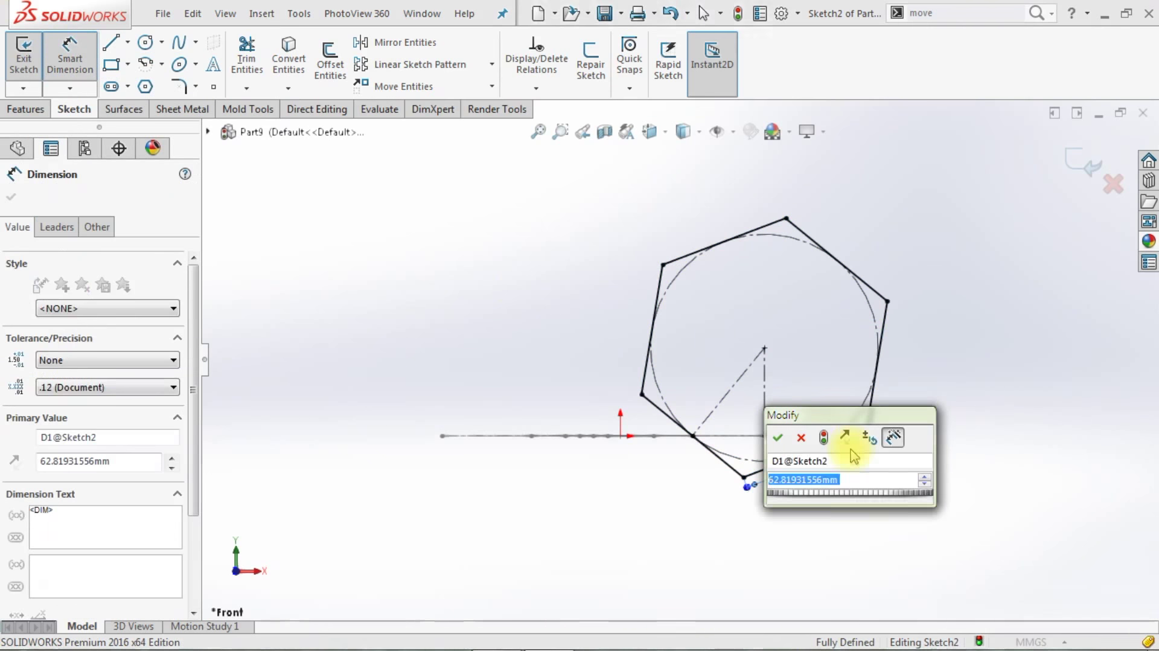
key(Return)
click(918, 414)
click(1074, 155)
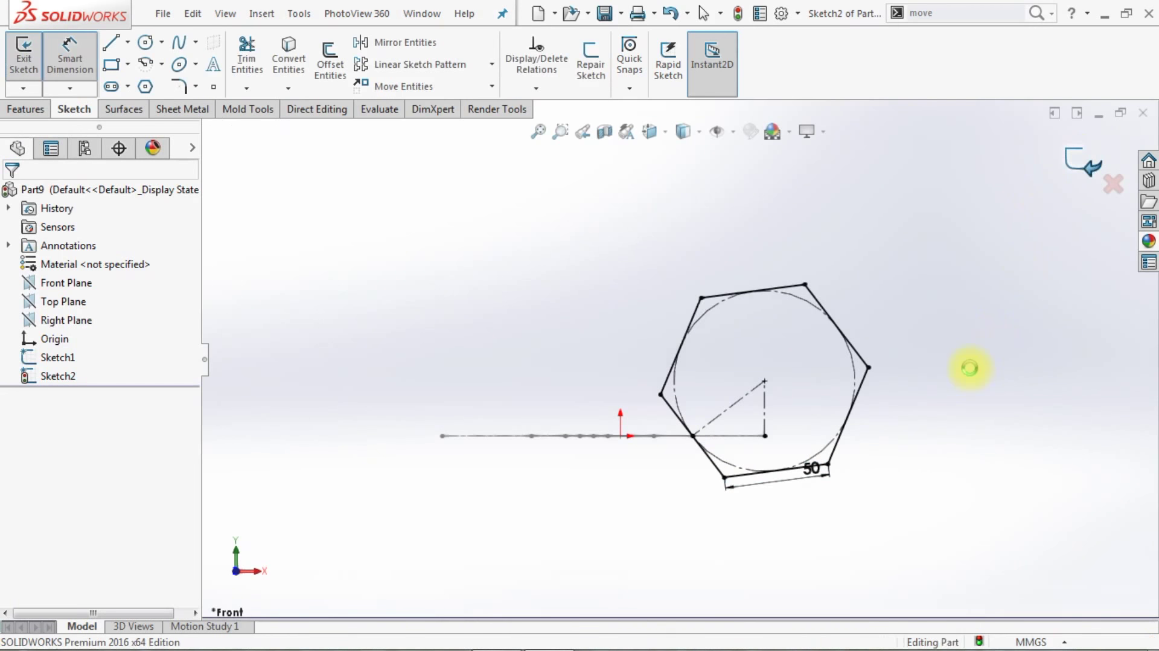
click(117, 111)
- Create Surface-Plane1 as a planar surface from hexagon Sketch2, then start Move/Copy Body
click(372, 42)
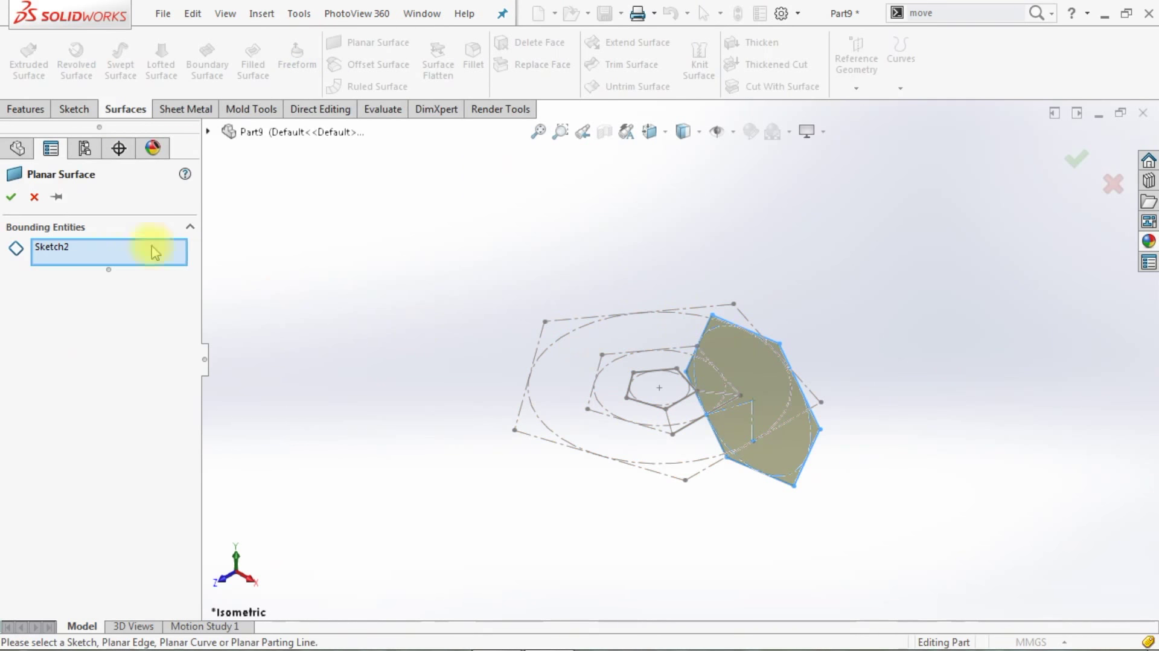
click(11, 197)
mouse_move(517, 438)
middle_down()
mouse_move(545, 457)
mouse_move(821, 456)
middle_up()
click(7, 394)
click(54, 415)
click(67, 395)
click(940, 12)
click(938, 34)
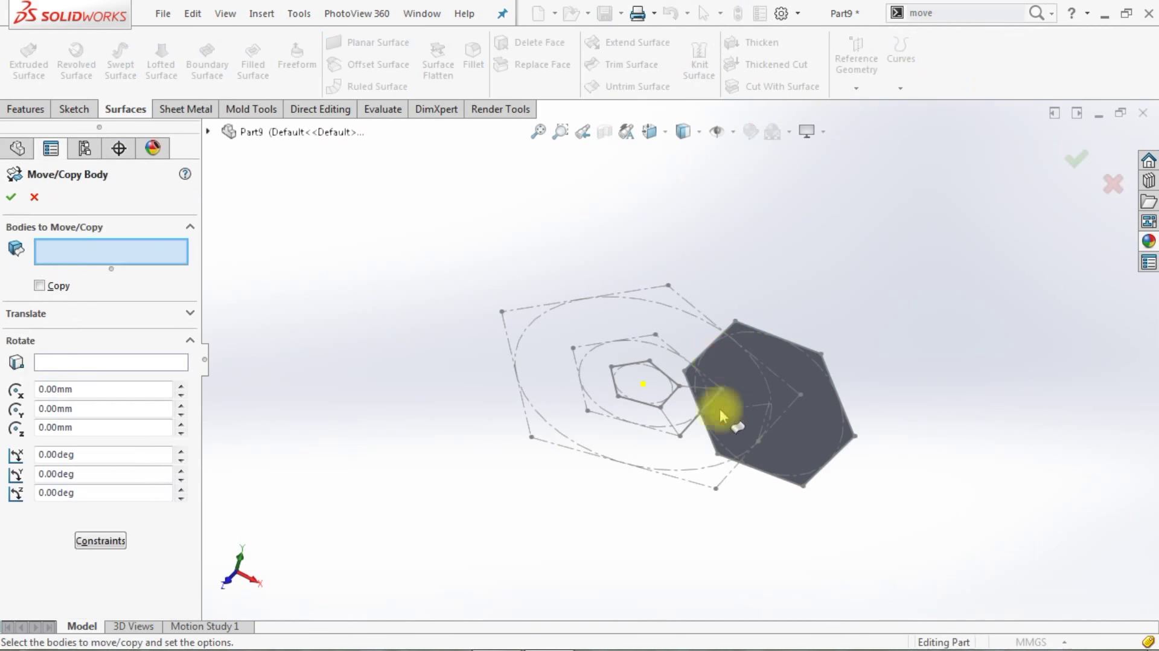
- Rotate Surface-Plane1 by 90° about Line2 of Sketch2 using Move/Copy Body
click(822, 429)
click(93, 370)
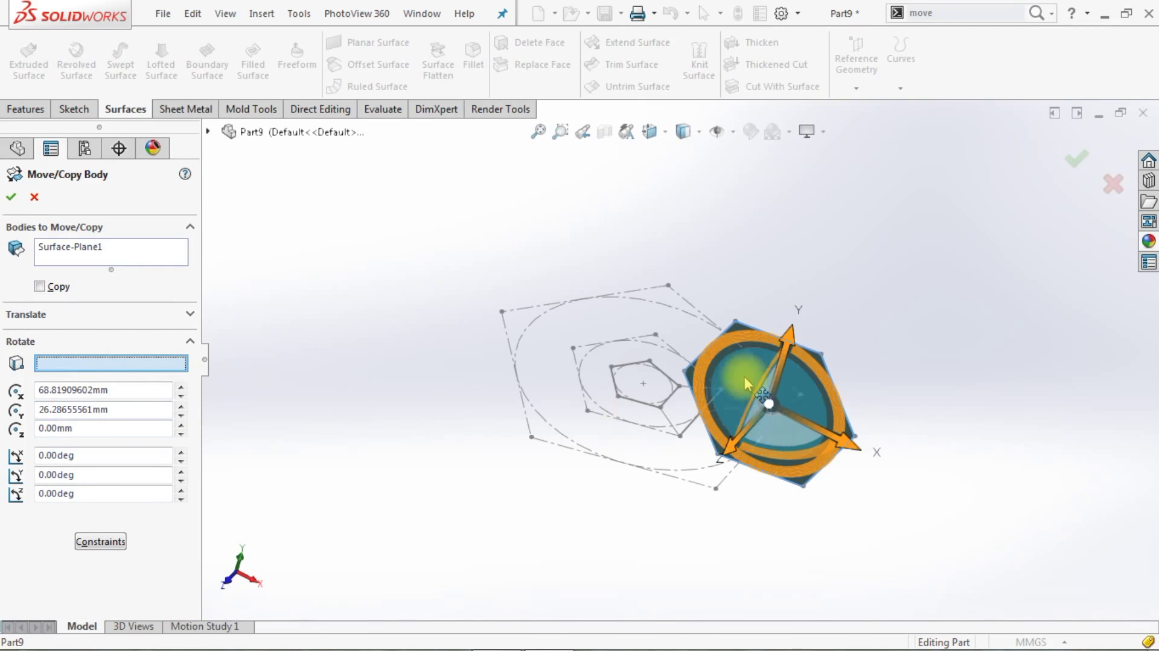
scroll(742, 378, down, 3)
scroll(755, 434, down, 3)
scroll(750, 406, down, 3)
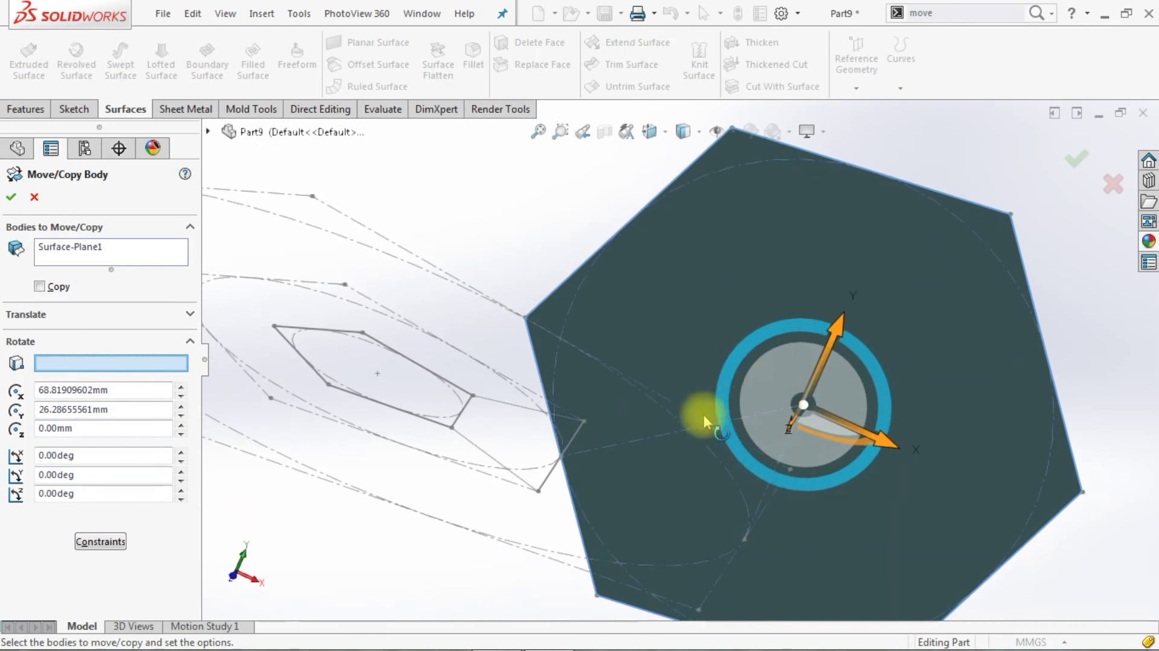
click(672, 434)
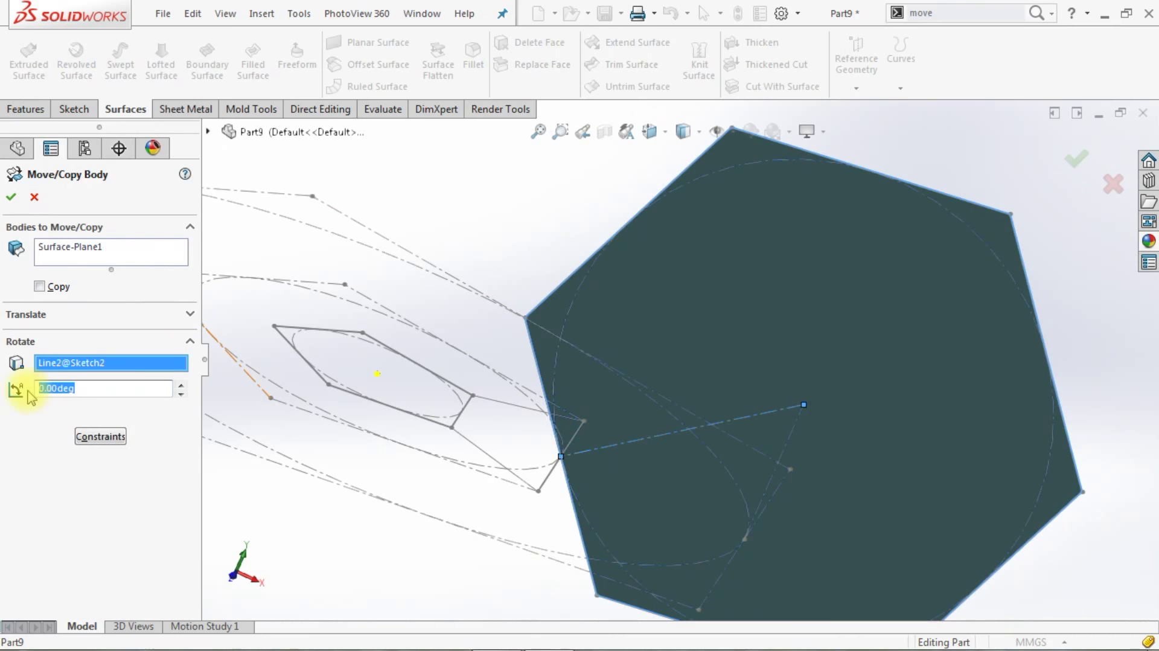
text(90)
key(Return)
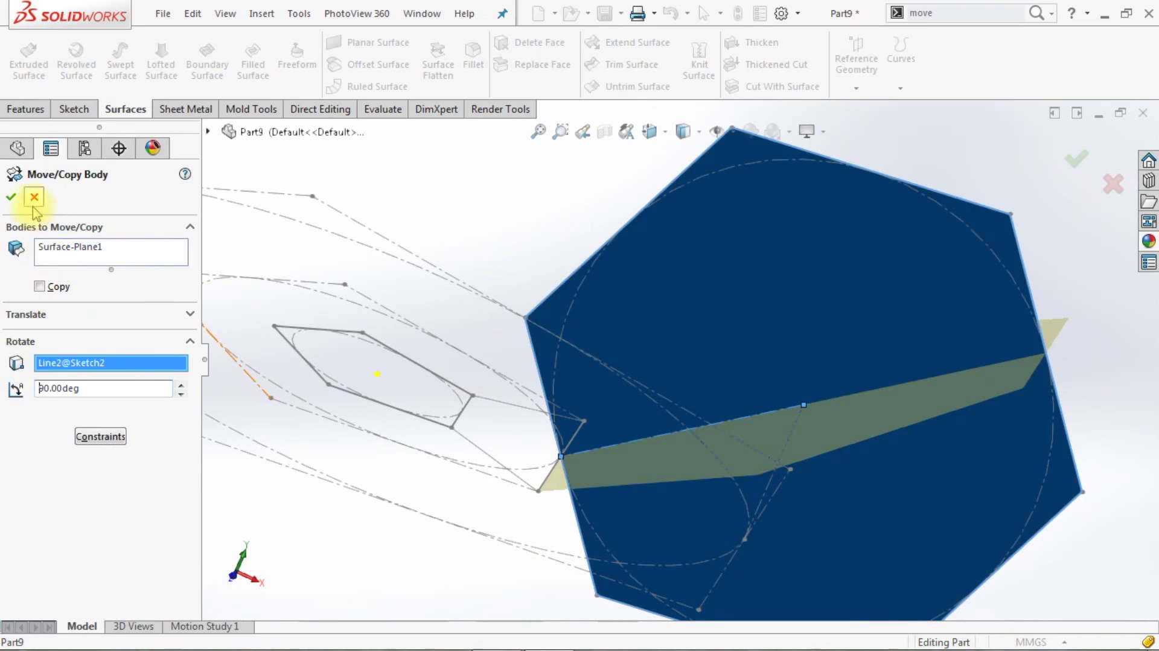
click(12, 196)
scroll(721, 259, up, 5)
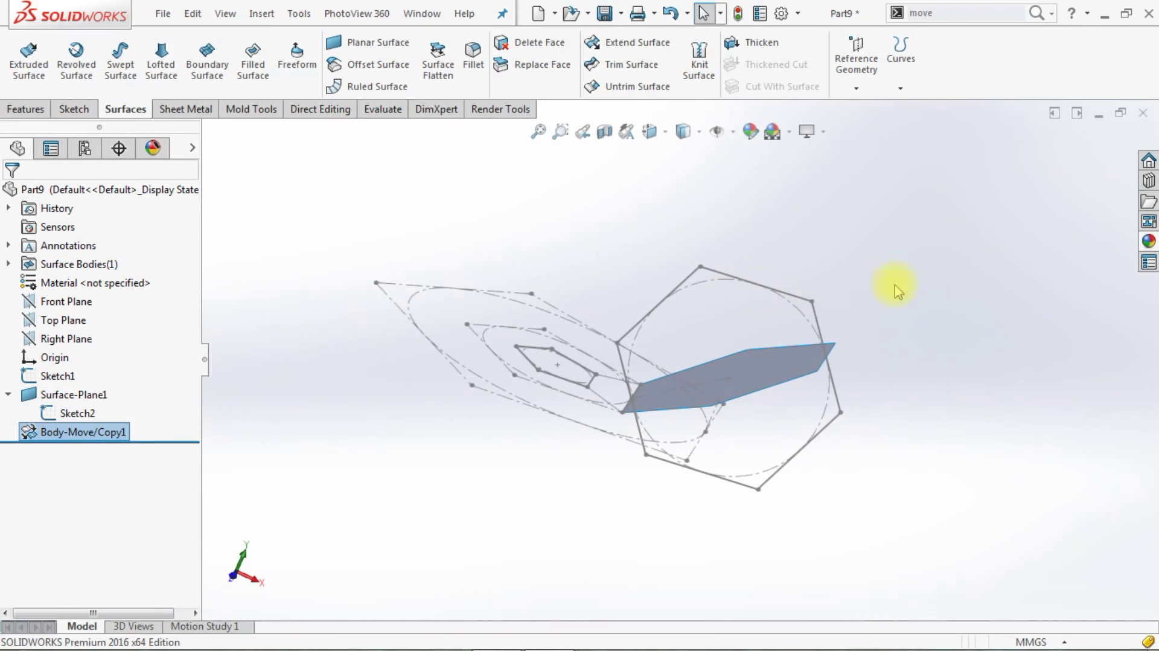
click(25, 110)
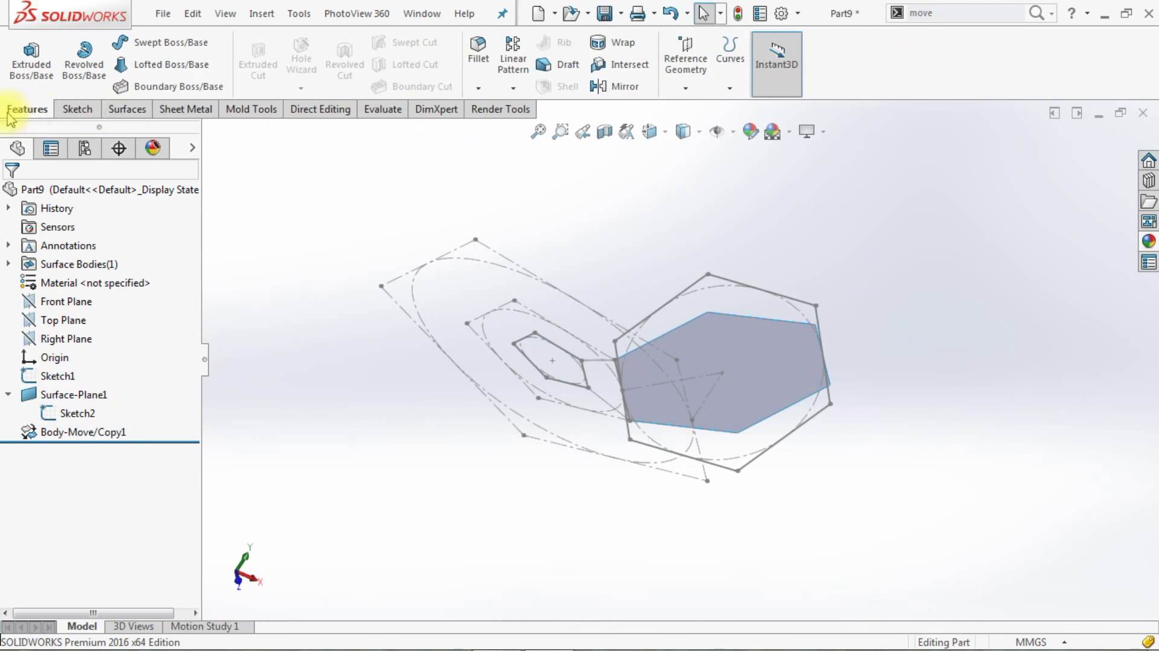
click(686, 66)
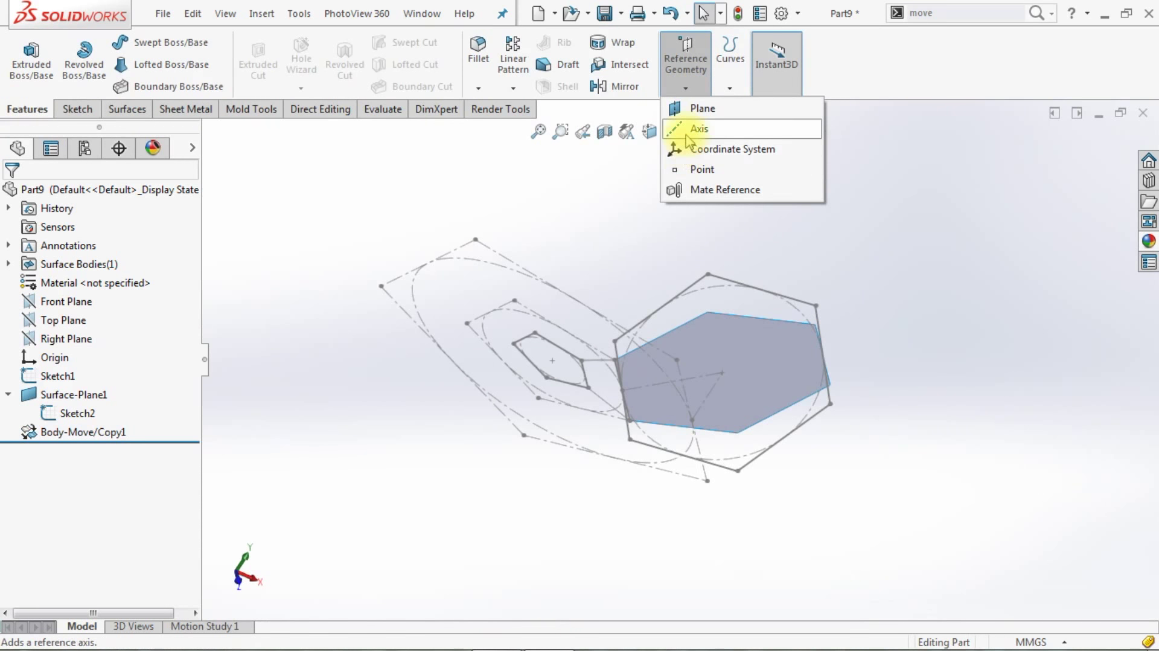
- Create Axis1 through the hexagon's centre point, normal to its surface face
click(683, 135)
click(722, 373)
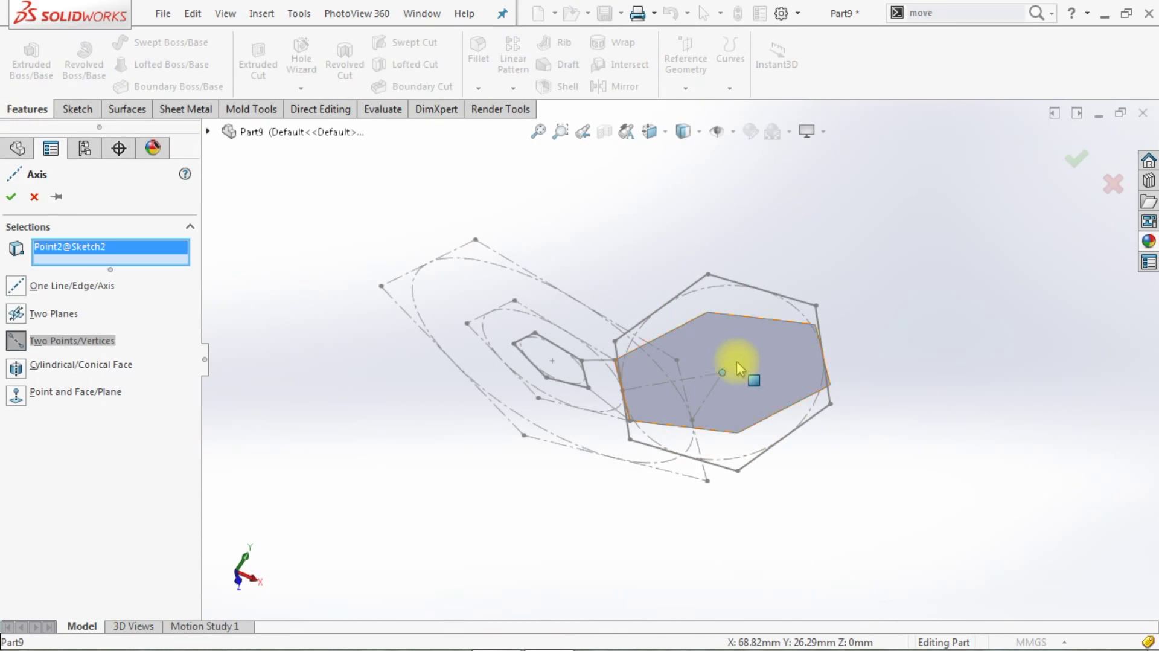
click(730, 366)
right_click(738, 365)
- Create Axis2 through the pentagon's centre point normal to Top Plane, then hide Sketch2
click(684, 88)
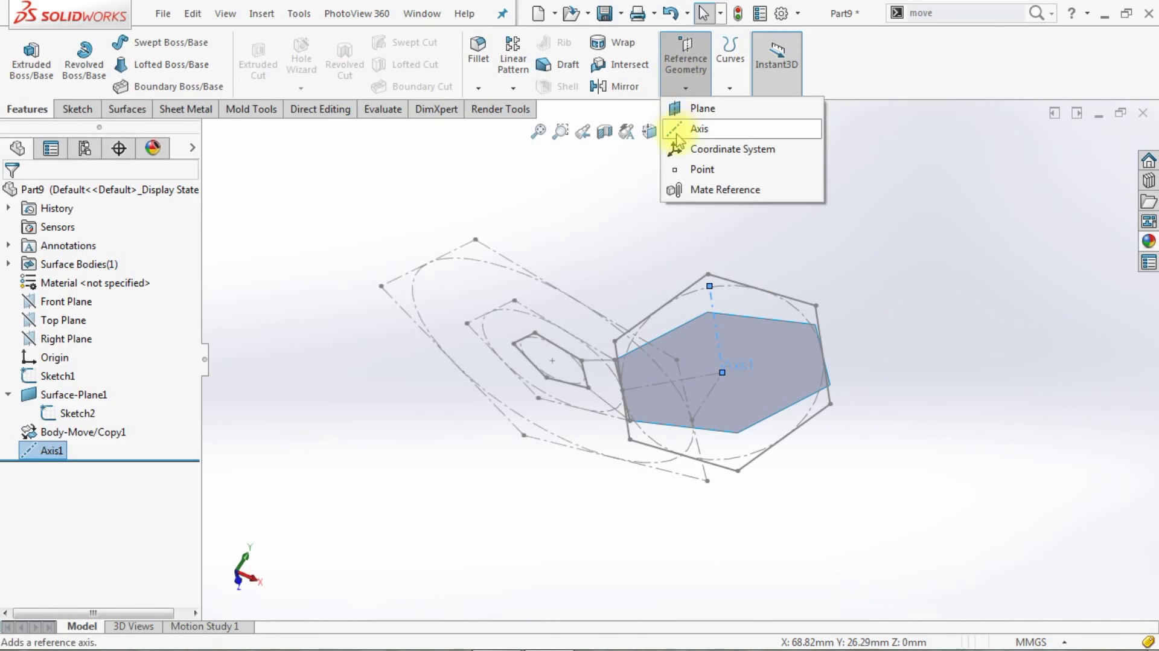
click(688, 124)
click(552, 361)
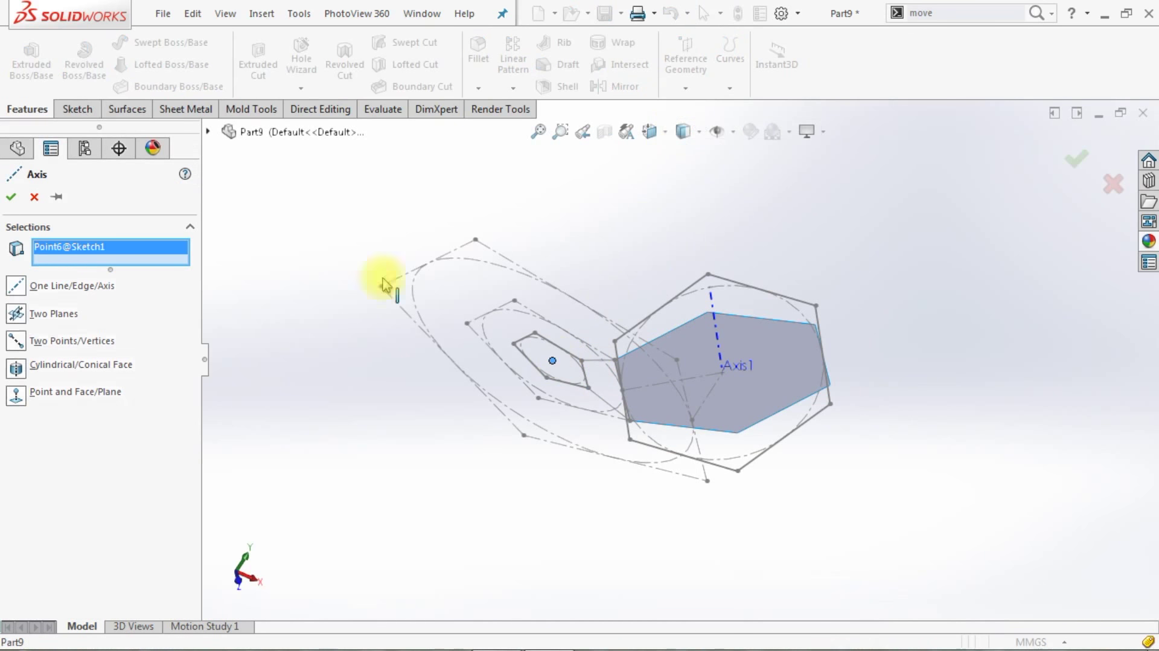
click(208, 132)
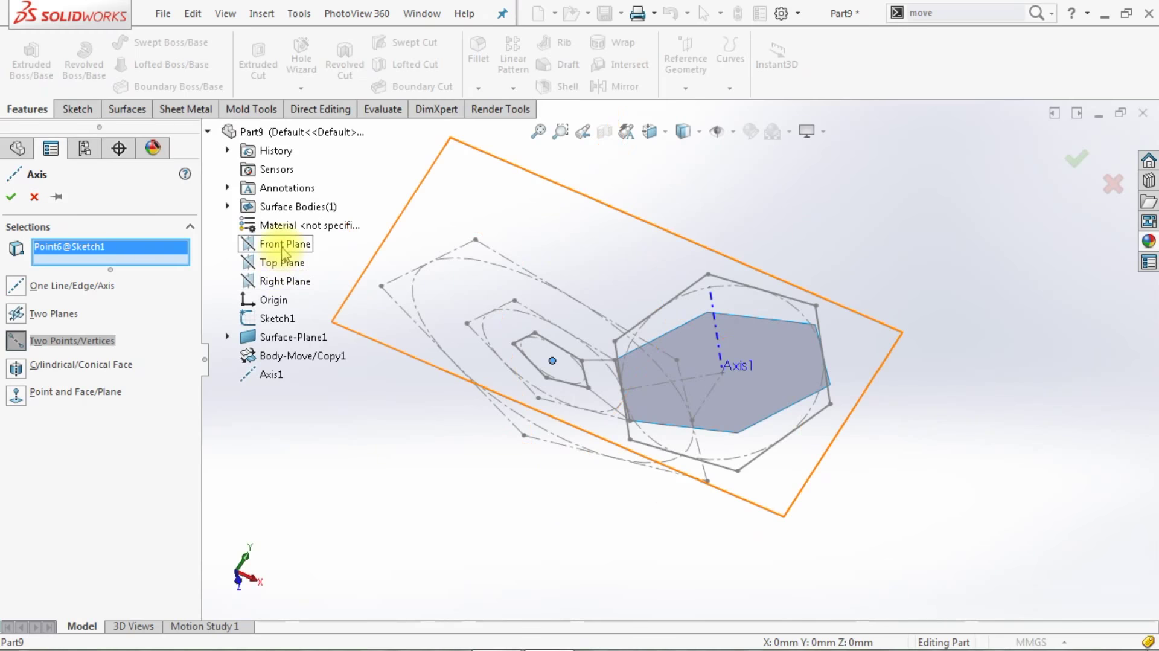
click(282, 262)
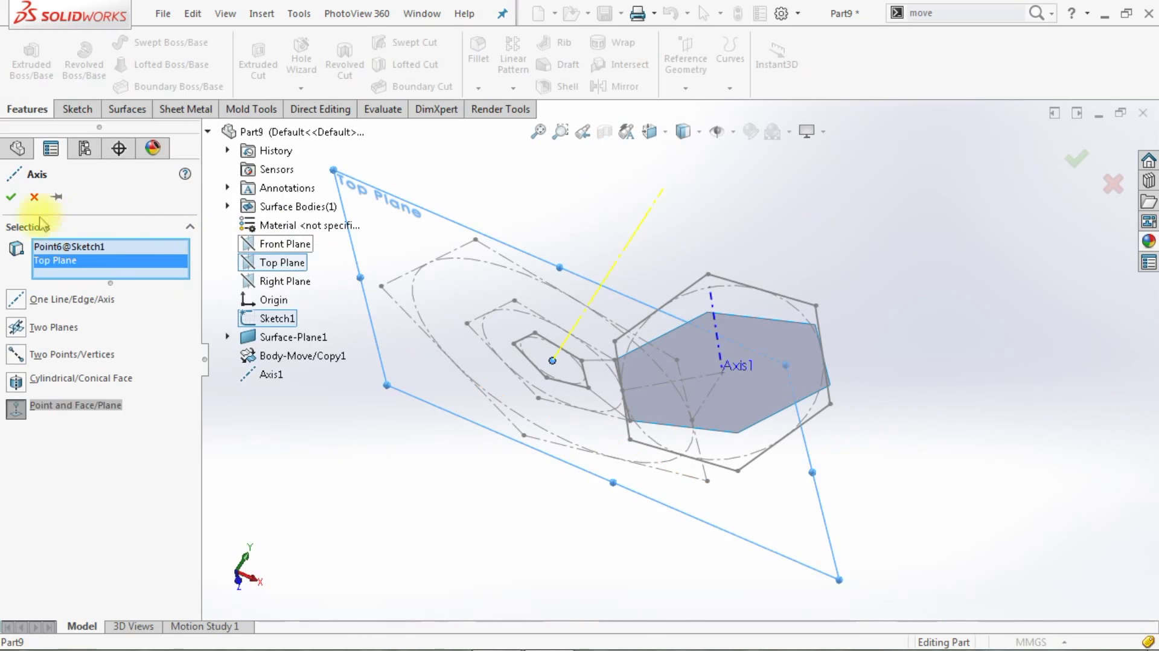
click(16, 196)
mouse_move(913, 375)
middle_down()
mouse_move(849, 388)
mouse_move(866, 358)
mouse_move(892, 361)
middle_up()
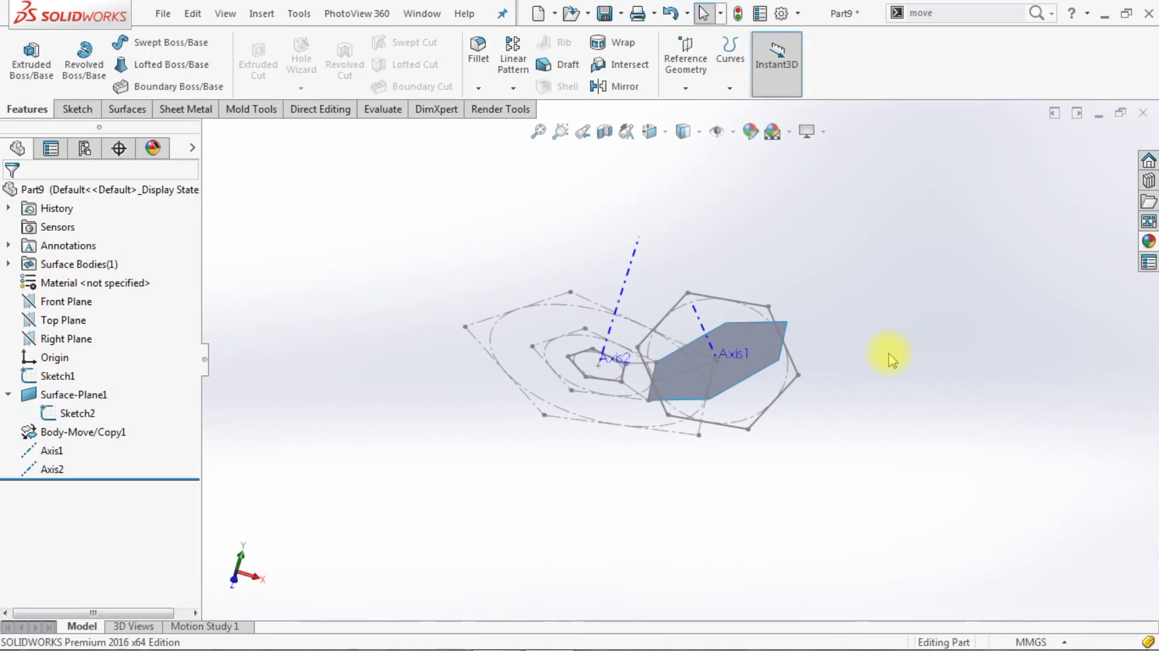
click(798, 378)
click(866, 328)
- Add a reference point at the intersection of Axis1 and Axis2
click(687, 88)
click(698, 167)
click(628, 267)
click(646, 285)
key(Return)
click(699, 316)
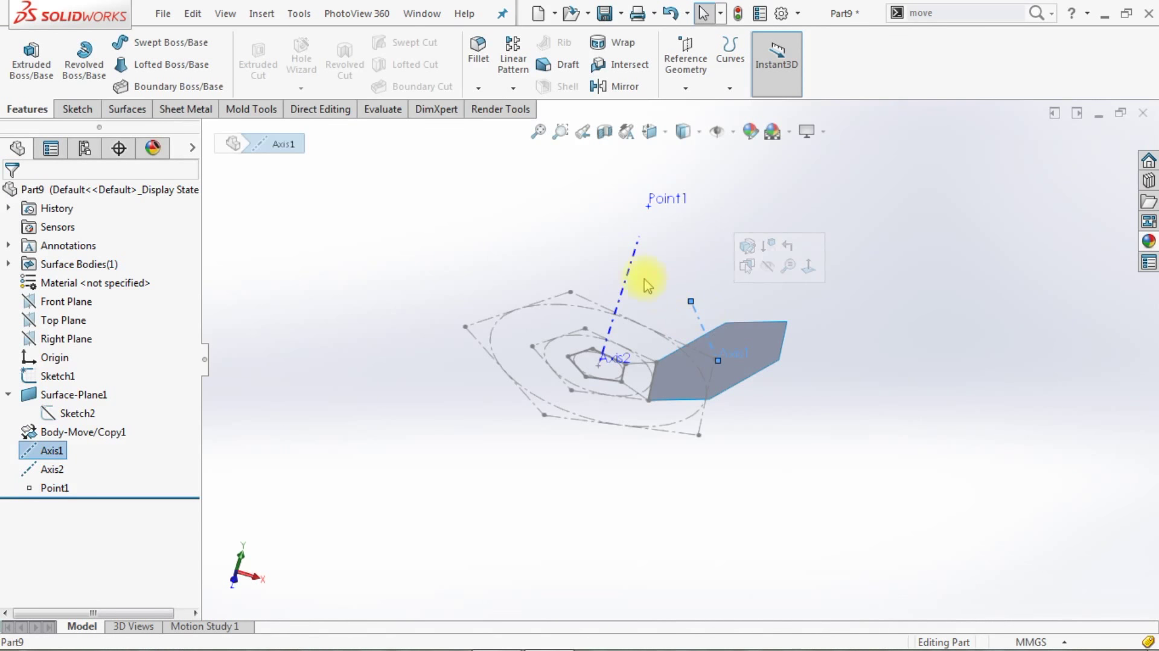
click(627, 271)
- Create another Axis1–Axis2 intersection point, giving Point3
click(686, 88)
click(688, 90)
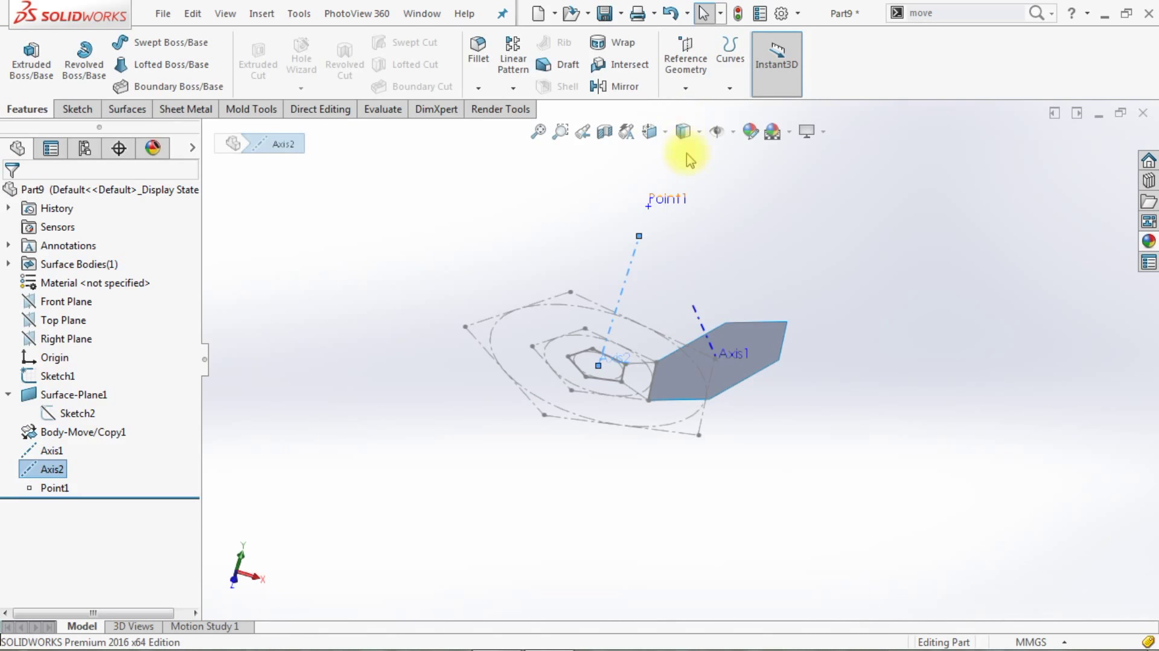
click(687, 88)
click(698, 168)
click(698, 325)
key(Return)
click(686, 88)
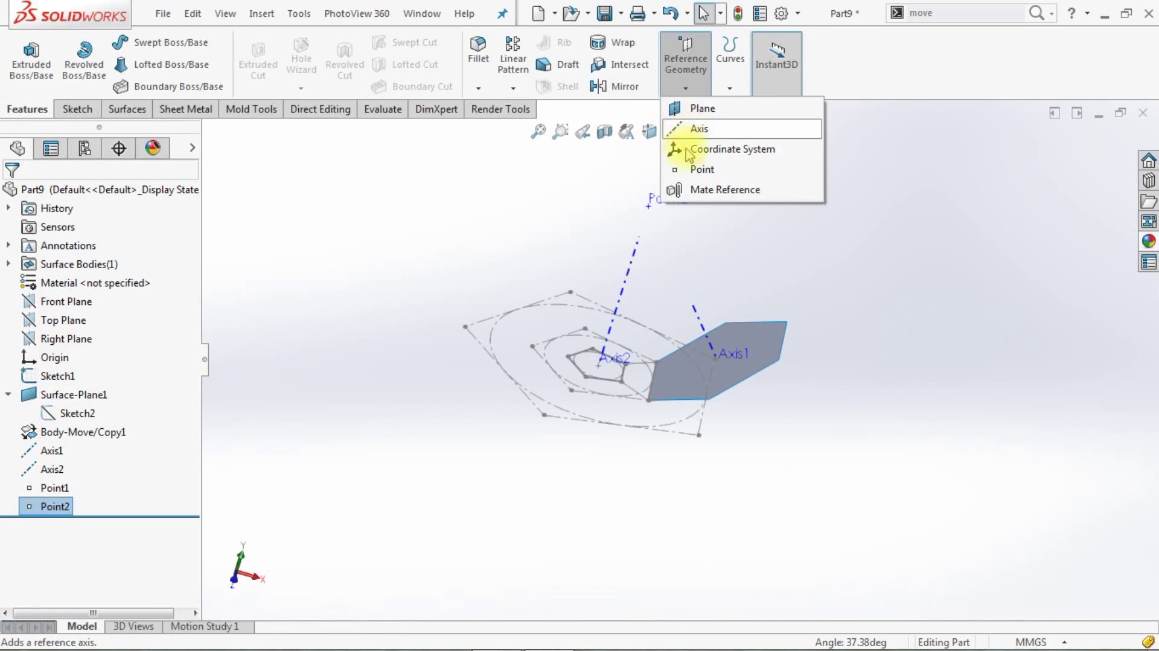
click(700, 169)
click(699, 313)
click(626, 274)
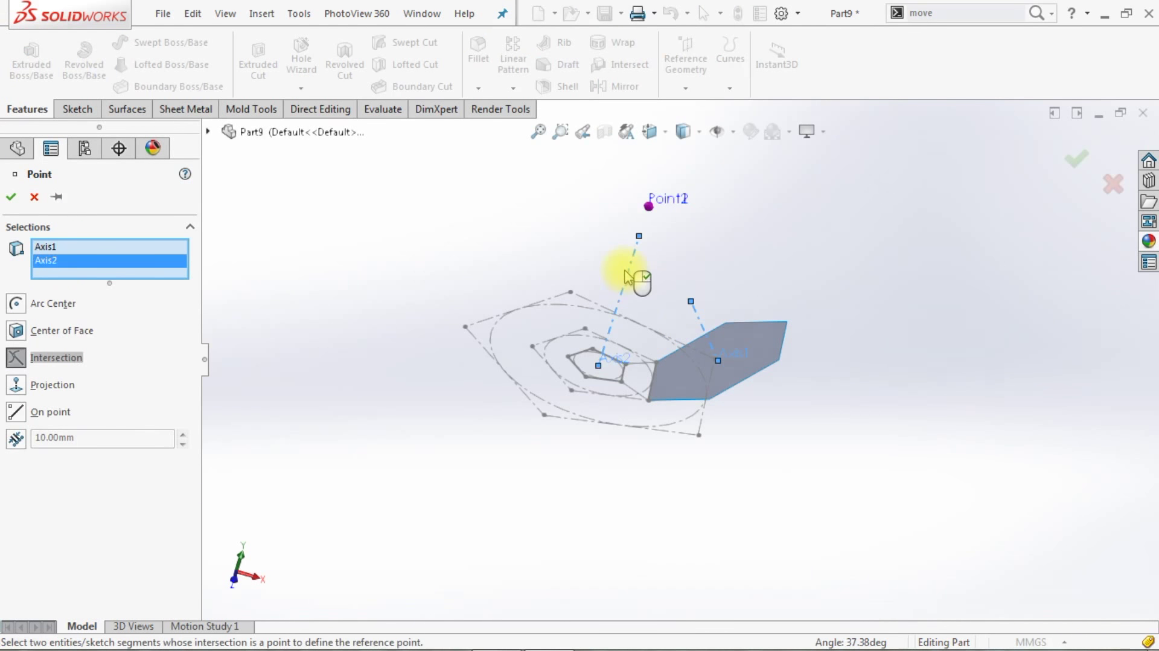
right_click(627, 275)
- Add Point4 located from Point3 along Axis1
click(686, 89)
click(698, 169)
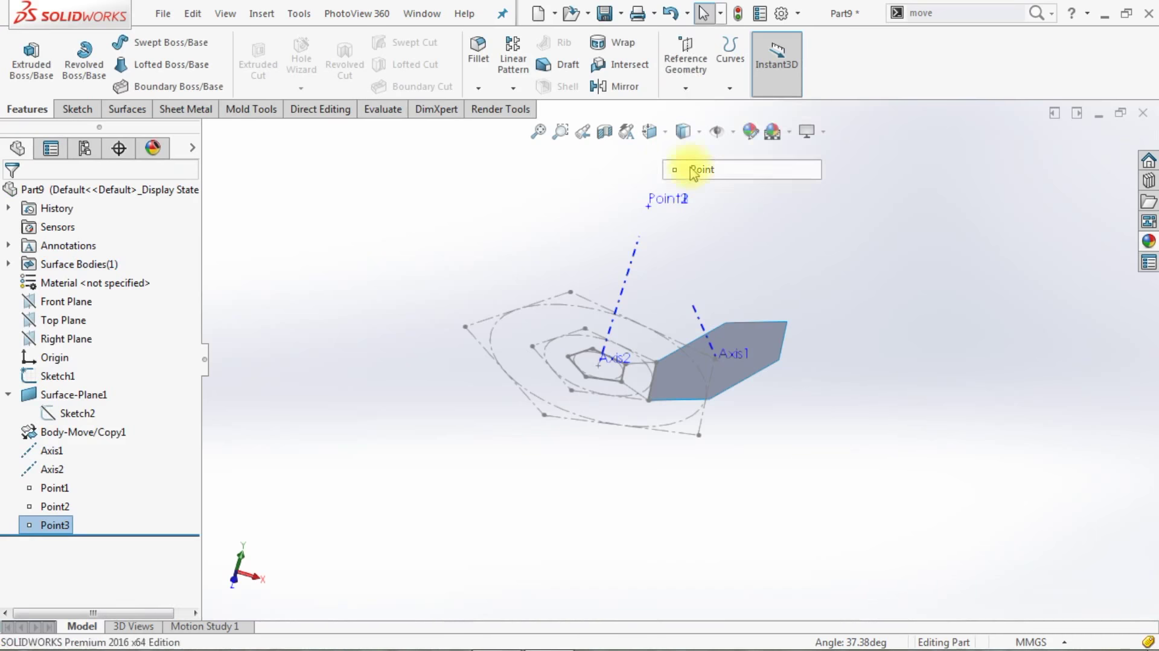
click(700, 315)
right_click(632, 275)
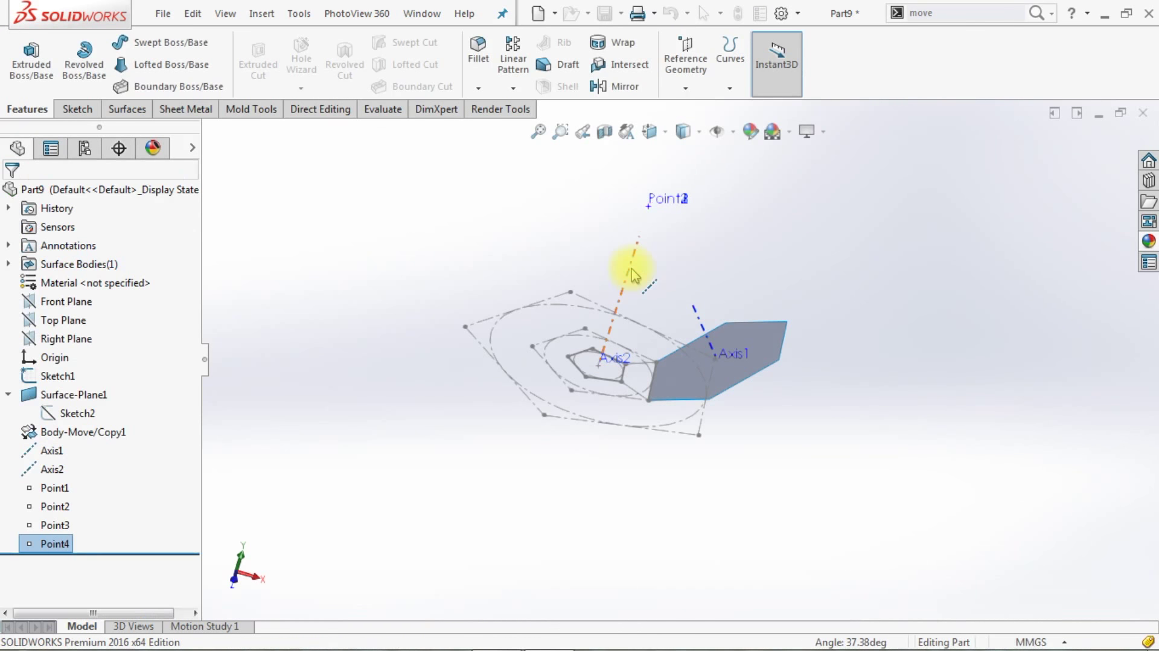
right_click(769, 334)
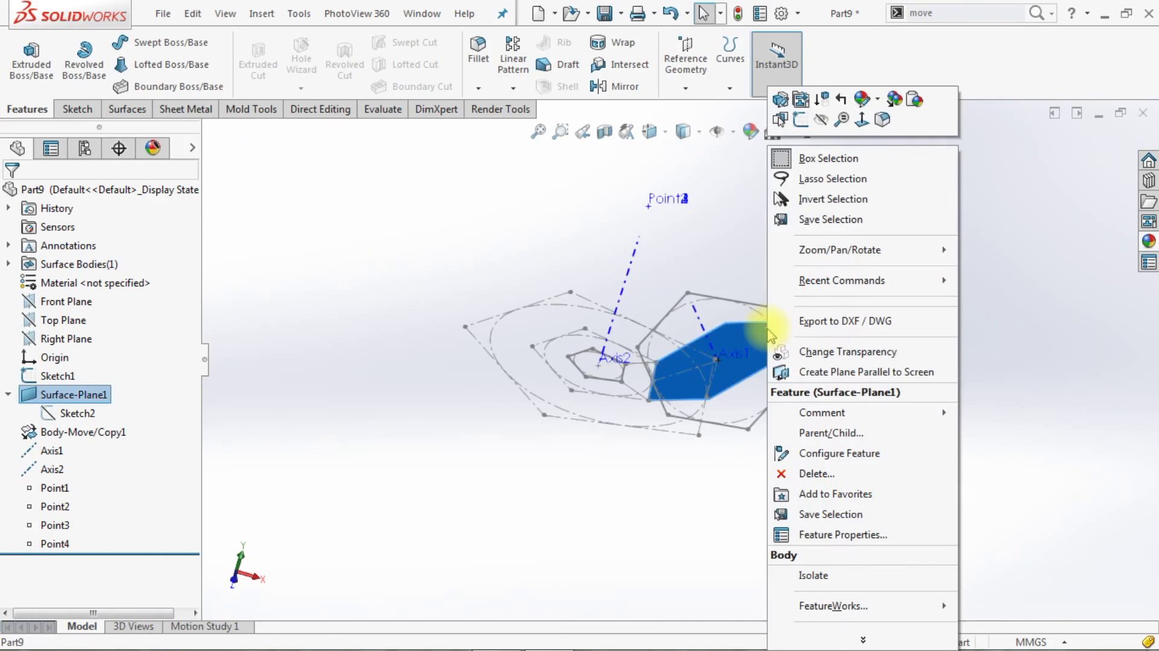
- Start Sketch3 on the hexagon surface plane and turn the view normal to it
click(805, 353)
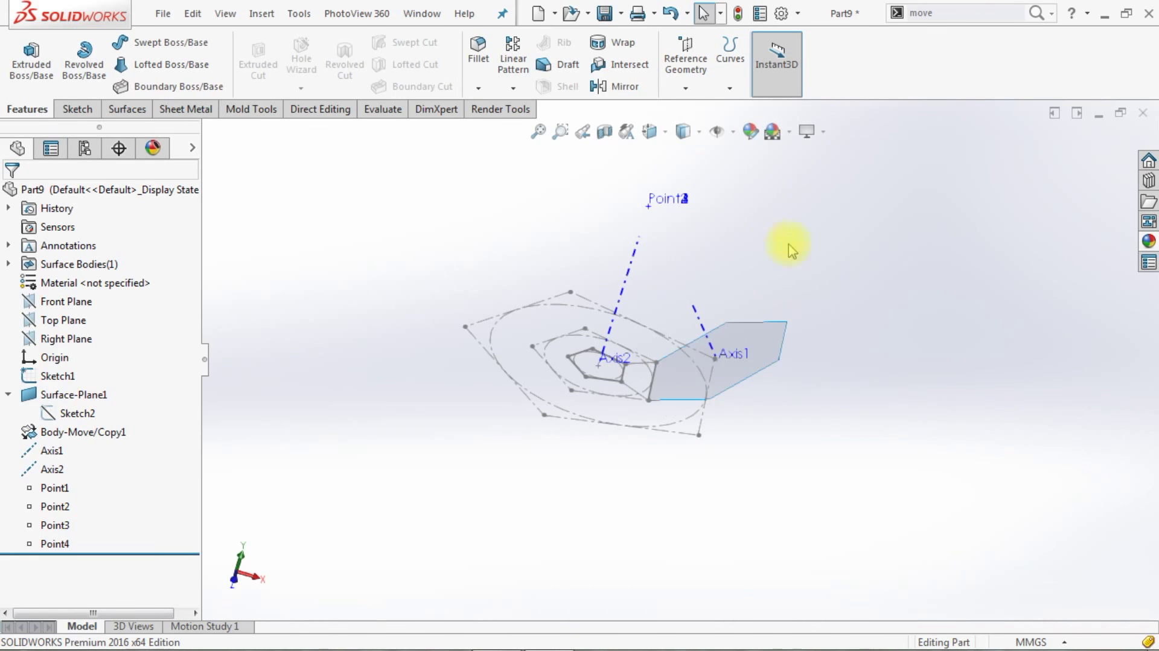
click(777, 335)
click(850, 278)
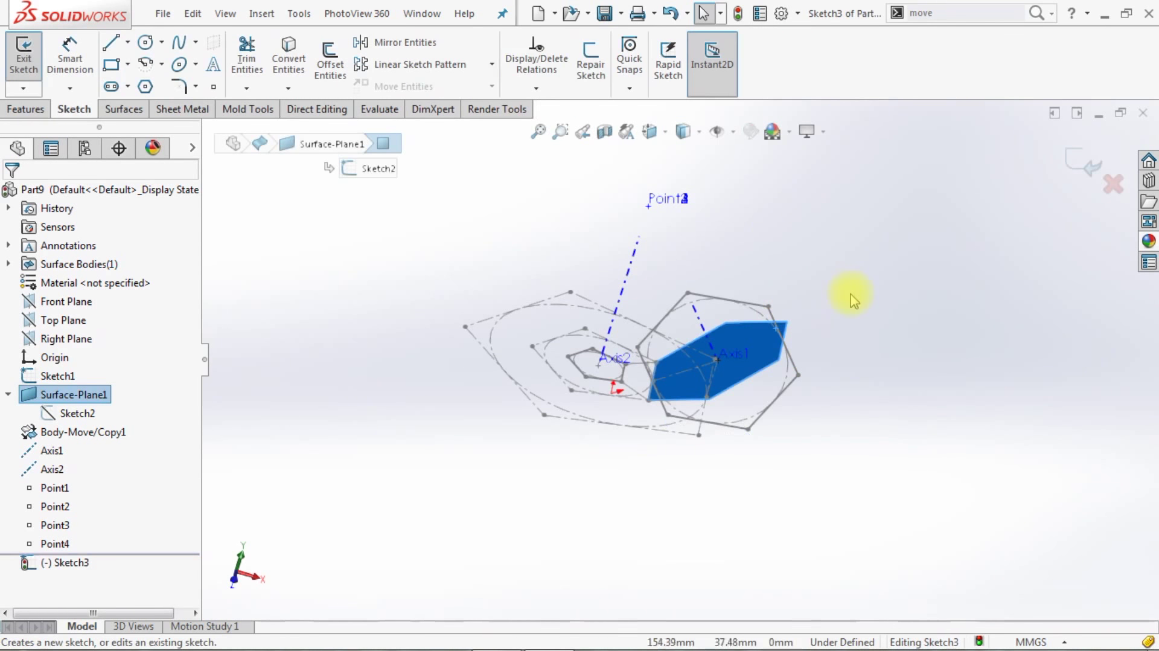
click(773, 349)
click(835, 279)
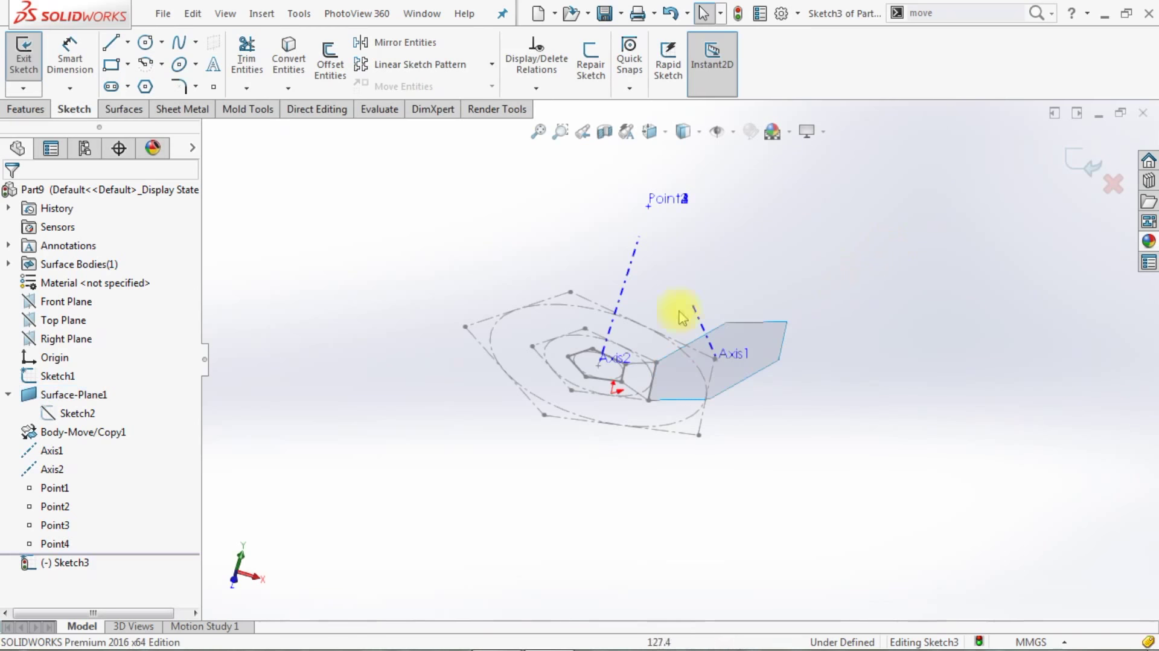
click(122, 403)
click(142, 378)
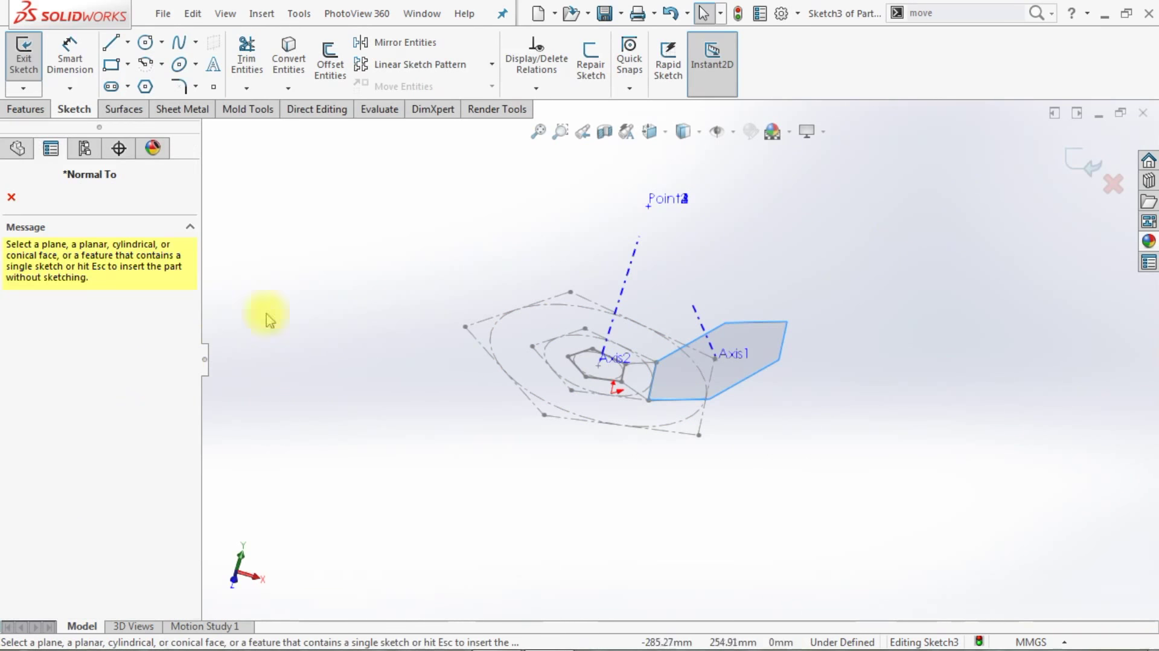
click(740, 336)
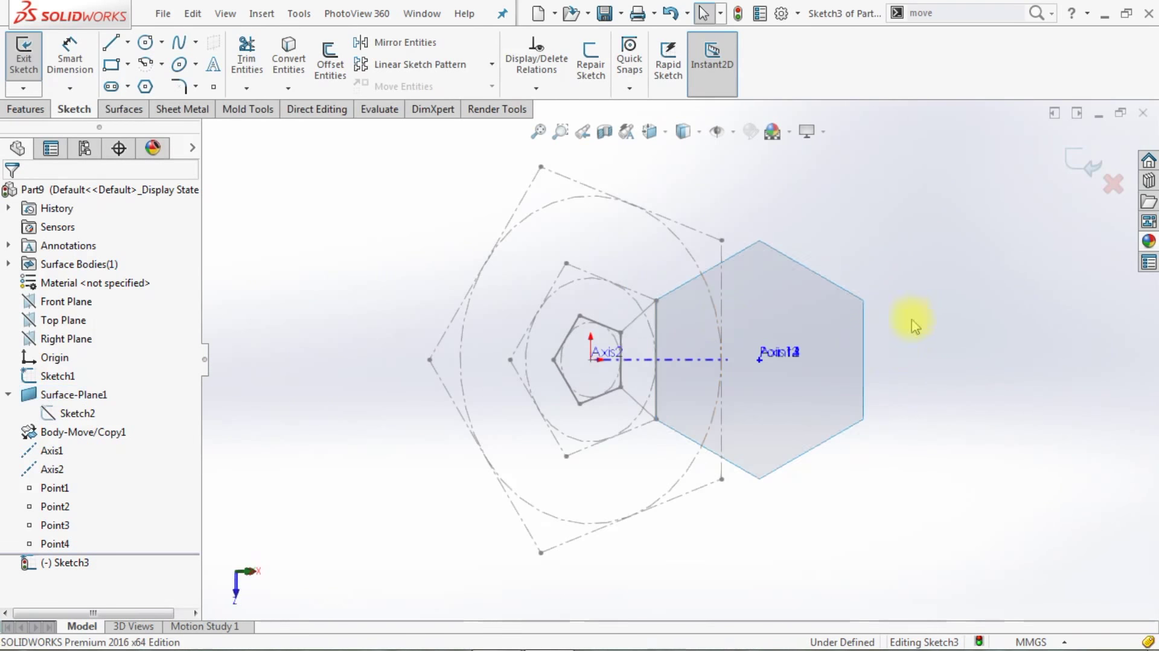
- Draw a six-sided polygon centred on Point13 and lines joining it to the outer edge
click(145, 86)
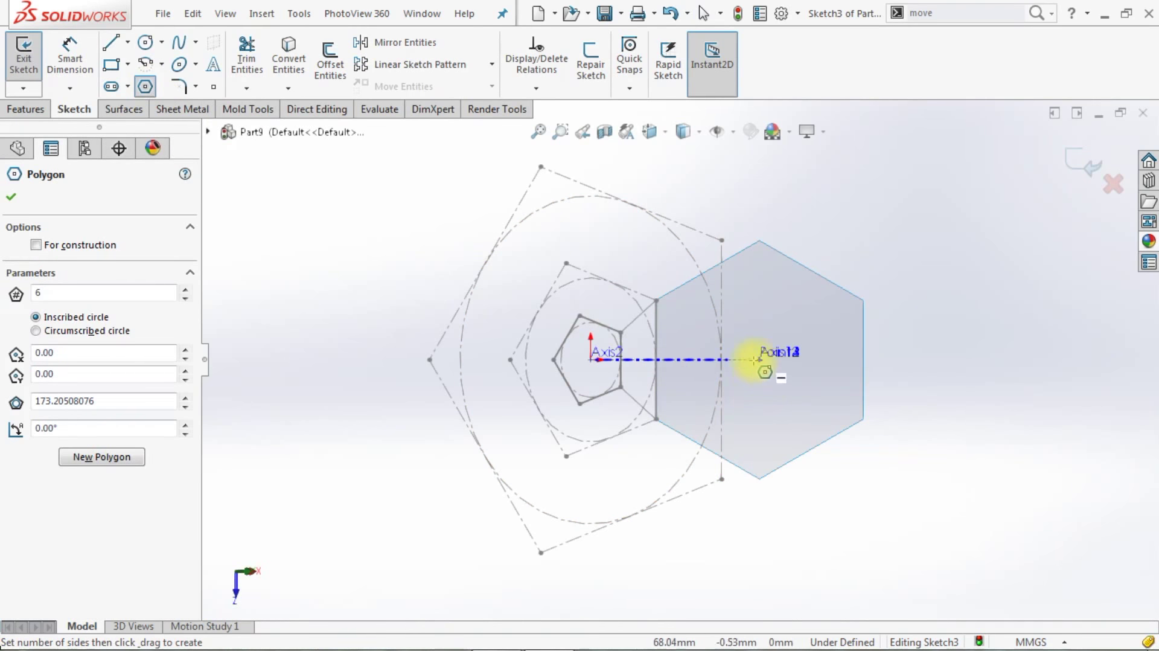
drag(759, 359, 761, 297)
key(Escape)
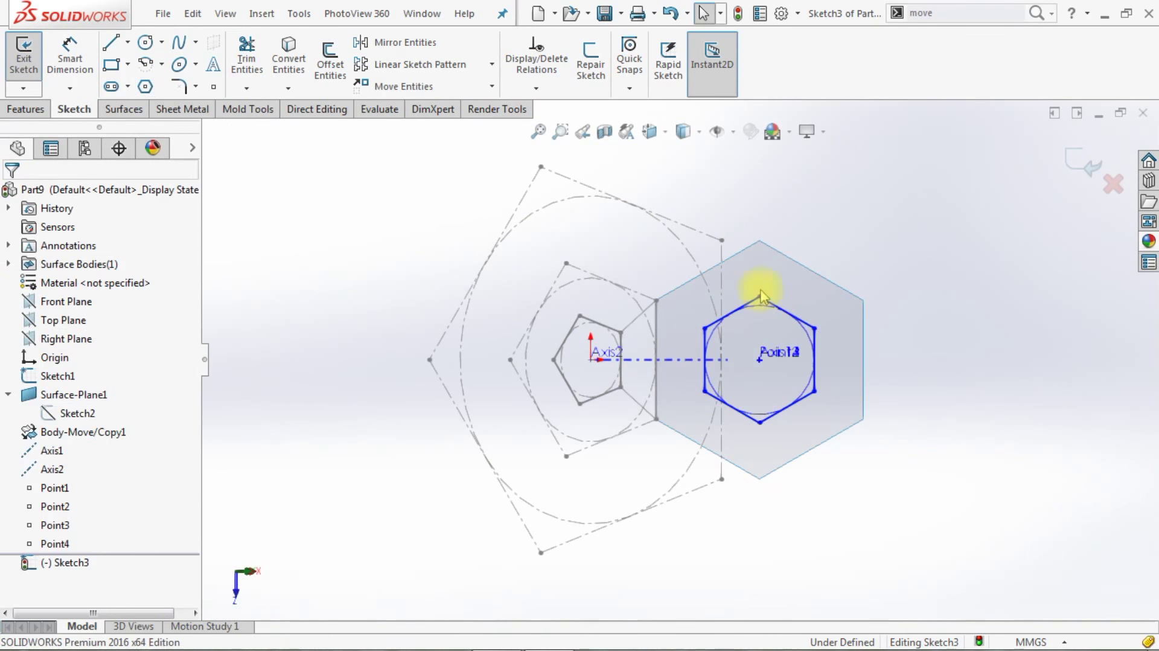
click(110, 42)
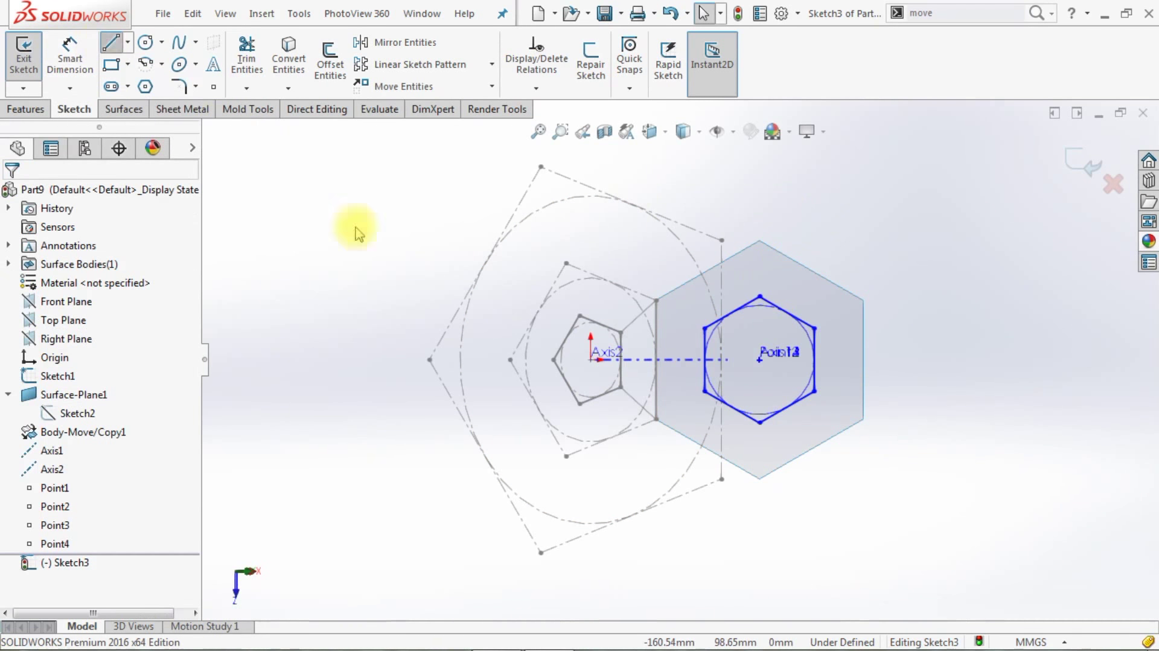
click(704, 328)
click(657, 300)
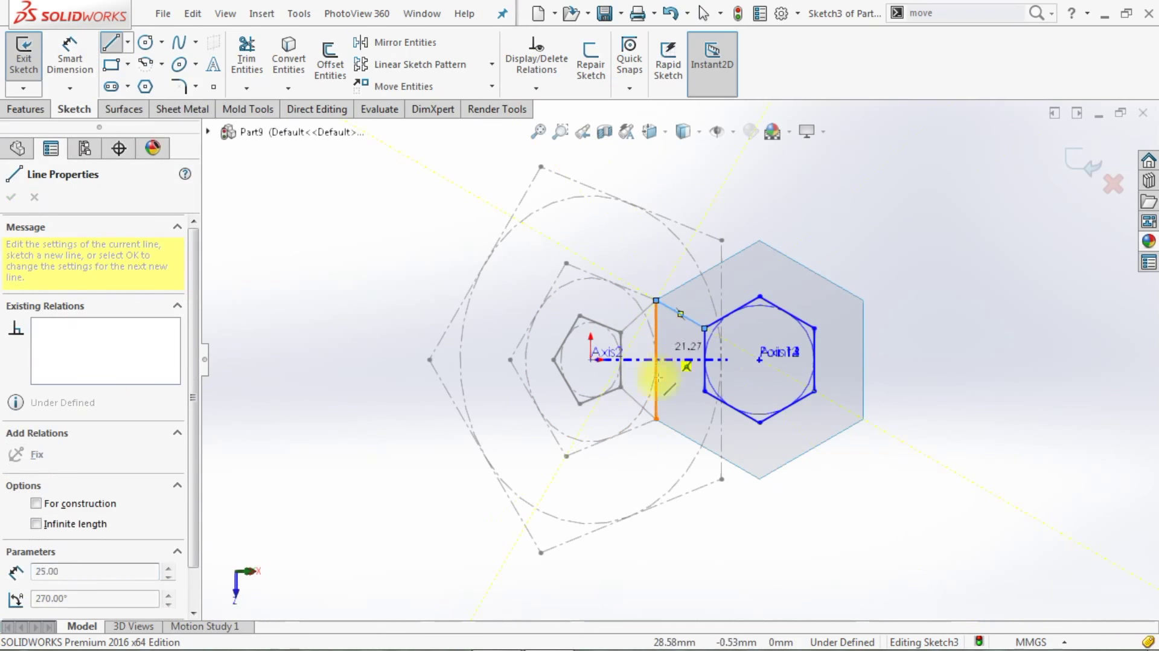
click(656, 419)
click(704, 392)
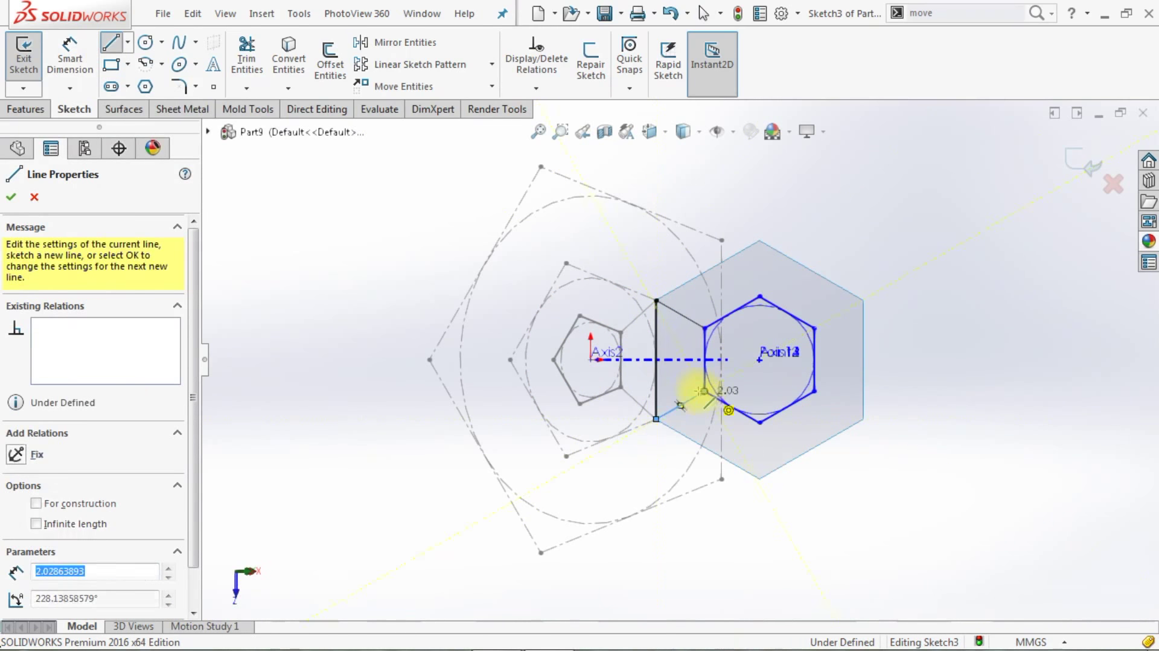
key(Escape)
- Make the inner hexagon's left edge vertical and the two connecting lines equal
scroll(700, 392, down, 2)
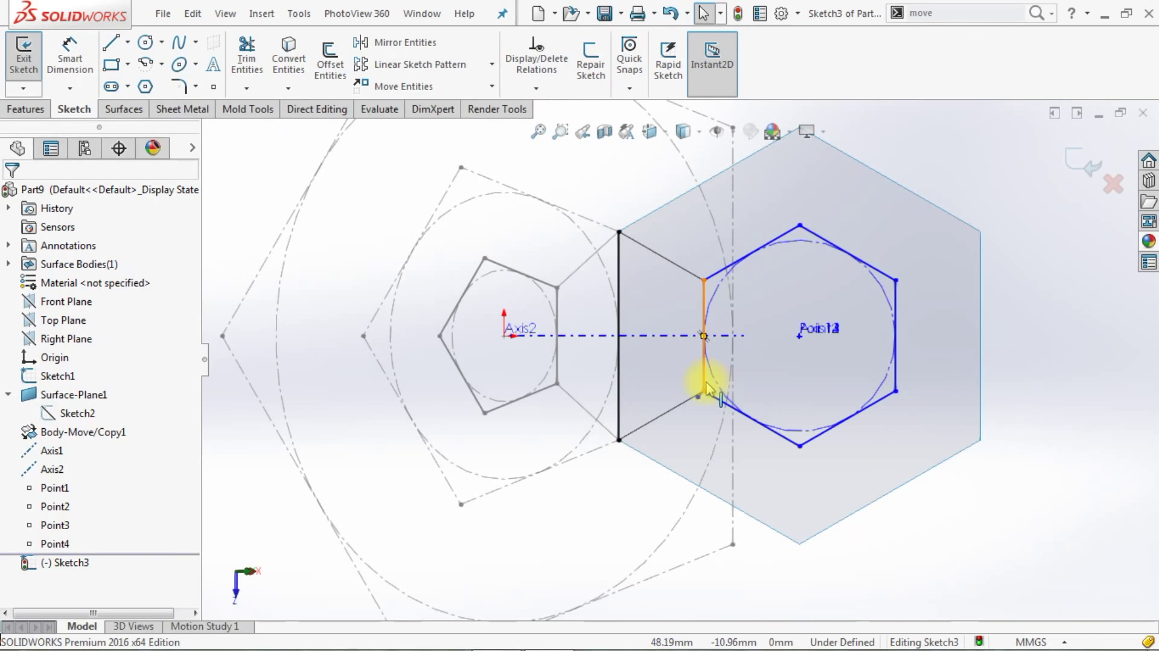
click(705, 387)
click(910, 492)
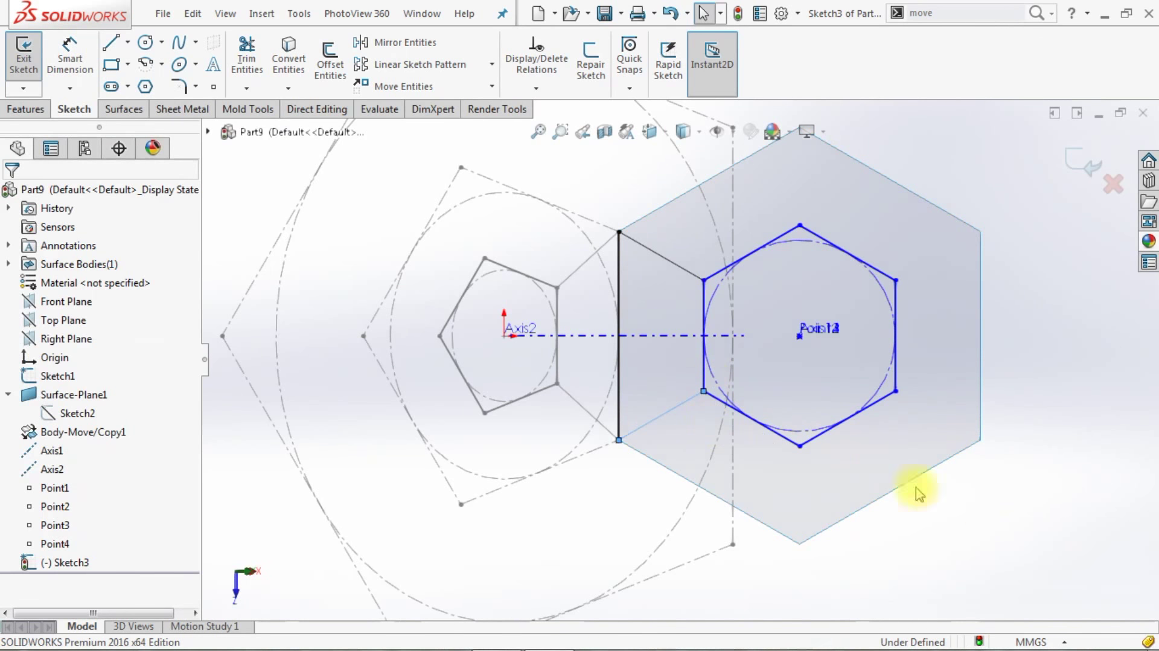
click(706, 377)
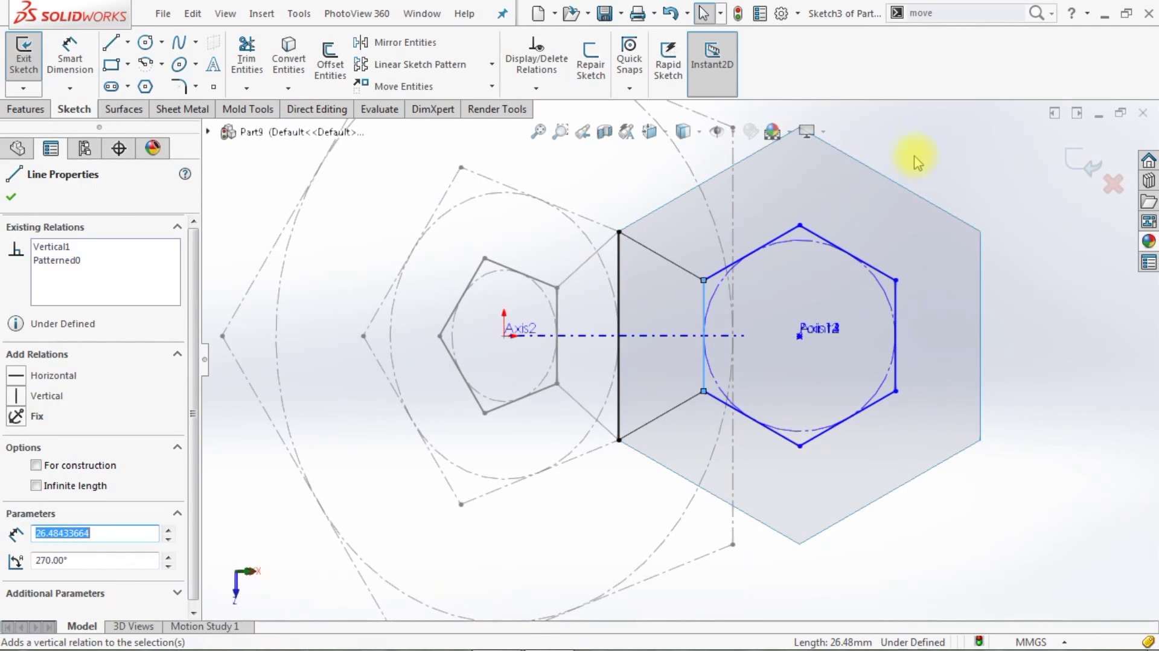
click(657, 172)
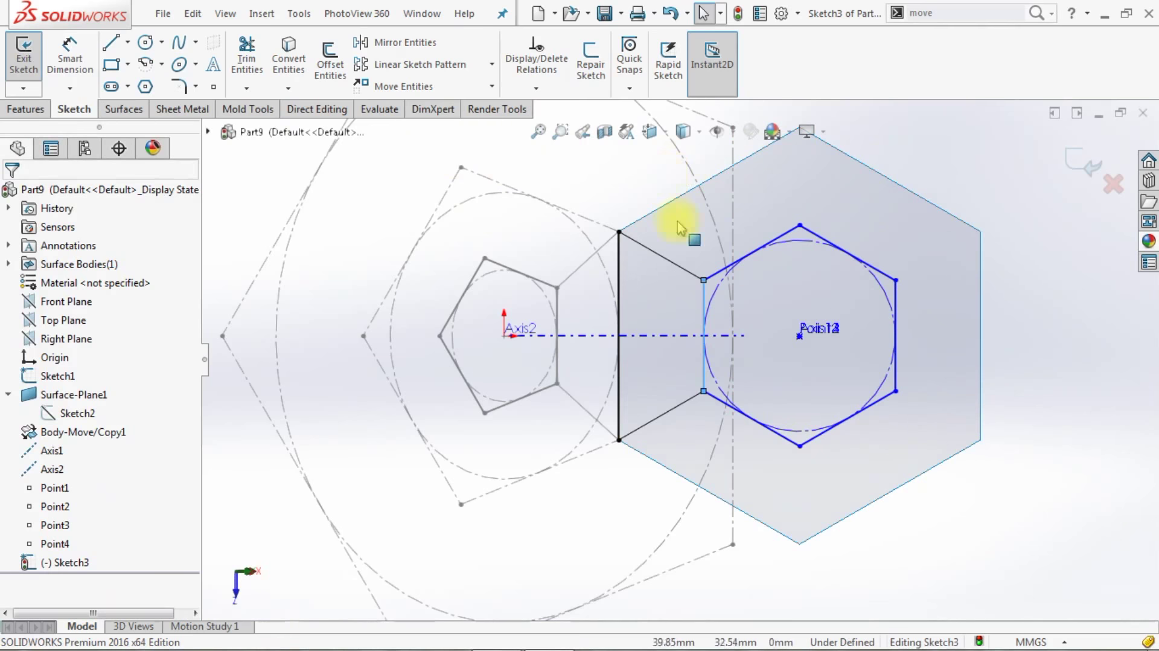
click(703, 295)
ctrl+click(678, 266)
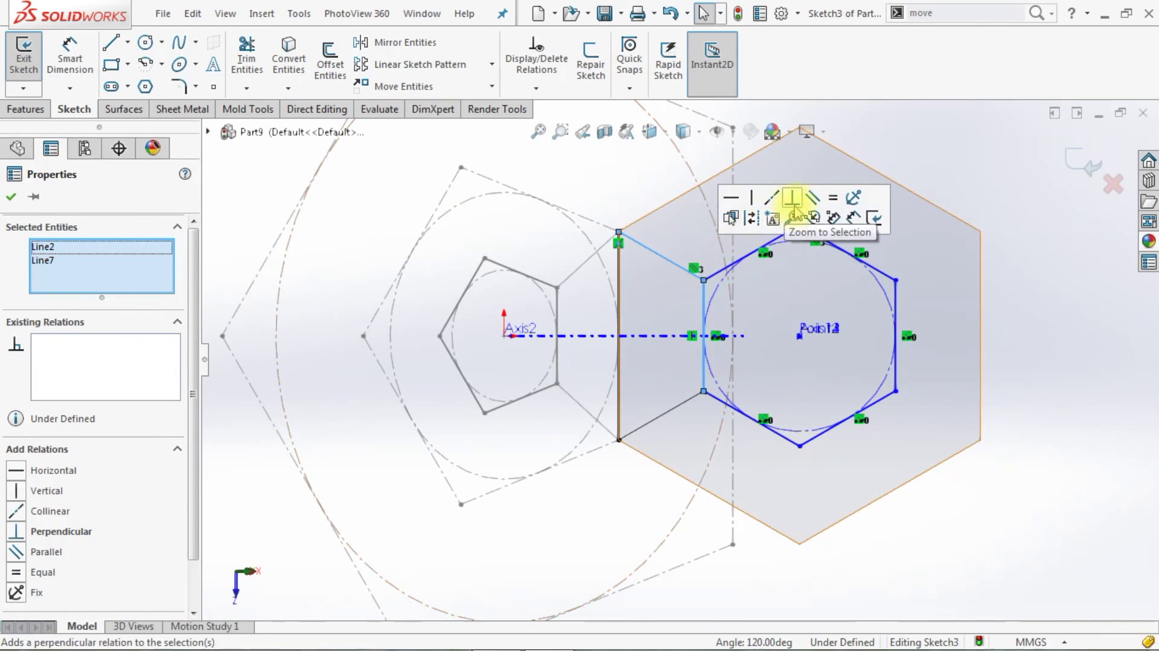
click(832, 205)
- Exit the fully defined sketch and show Sketch2 with its 50 dimension in an oblique view
click(1054, 289)
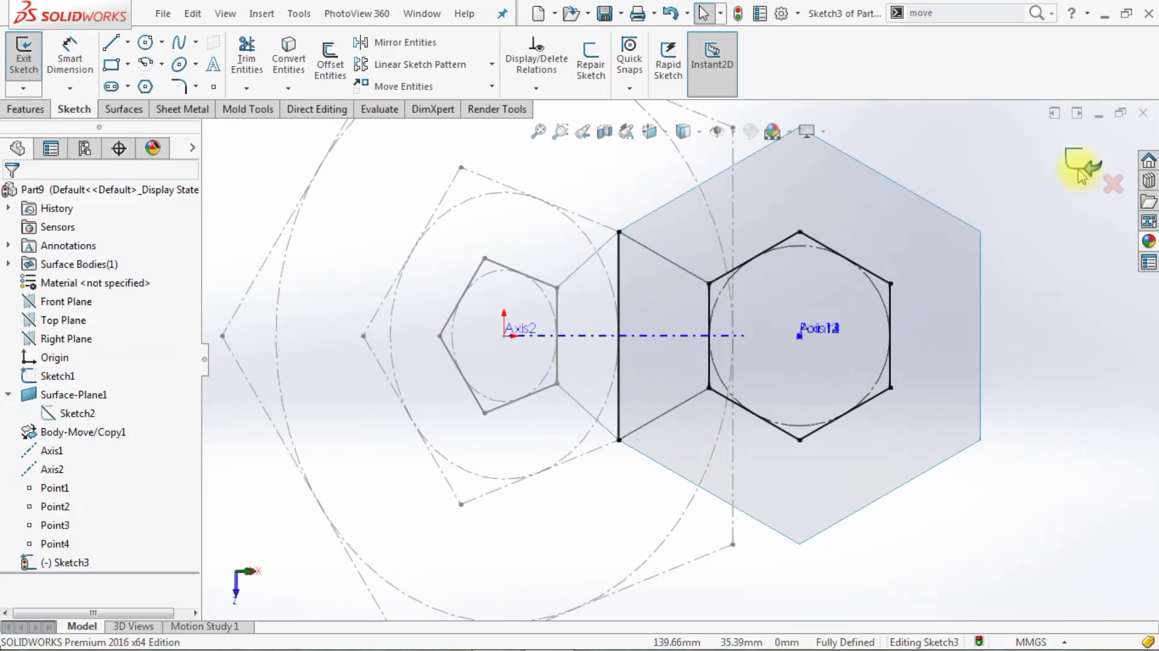
mouse_move(1002, 349)
middle_down()
mouse_move(898, 445)
mouse_move(936, 475)
middle_up()
click(852, 416)
click(928, 374)
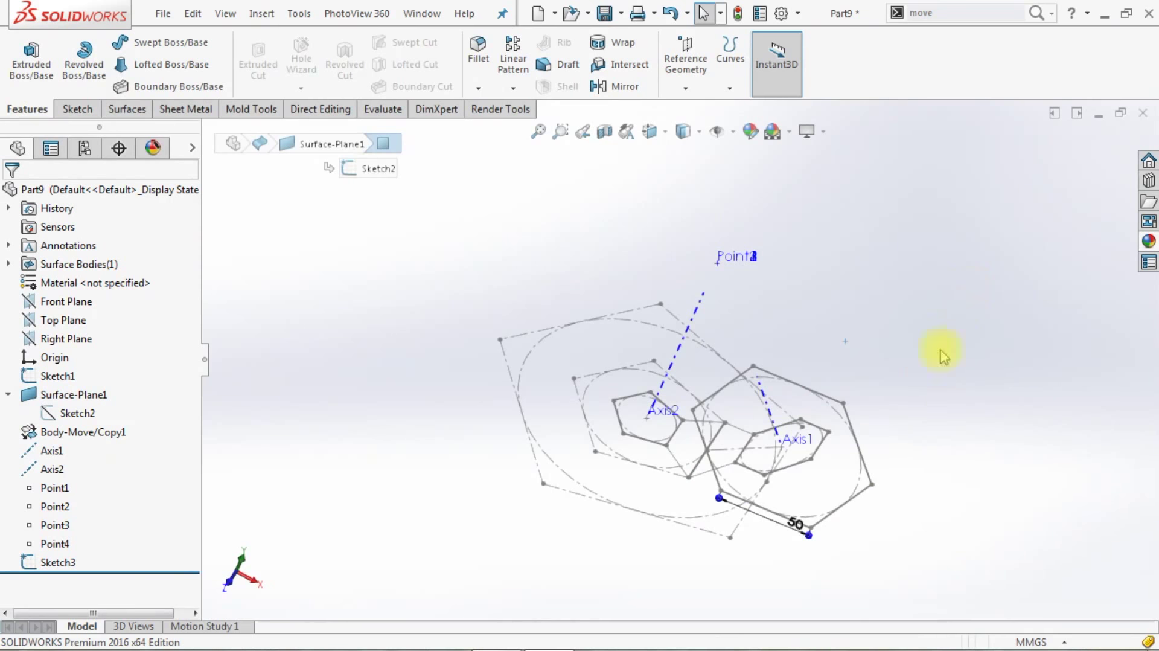
- Start a loft and group the small pentagon's edges with SelectionManager
mouse_move(921, 519)
middle_down()
mouse_move(900, 395)
mouse_move(962, 455)
mouse_move(789, 455)
middle_up()
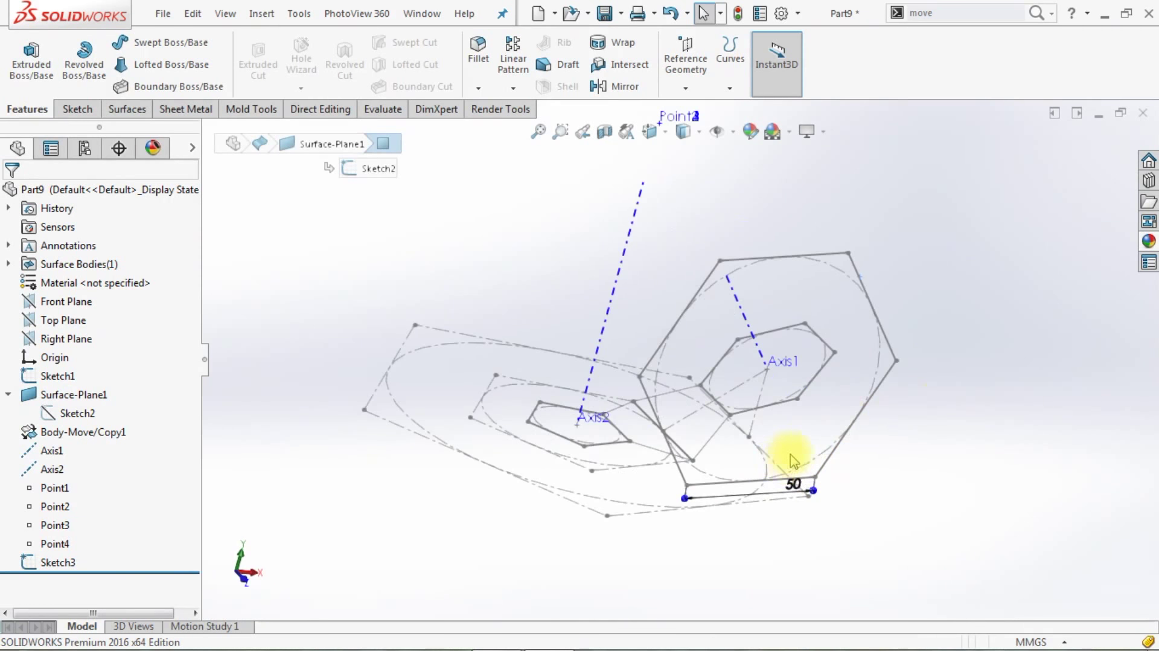
click(950, 405)
scroll(750, 401, up, 2)
scroll(722, 405, up, 2)
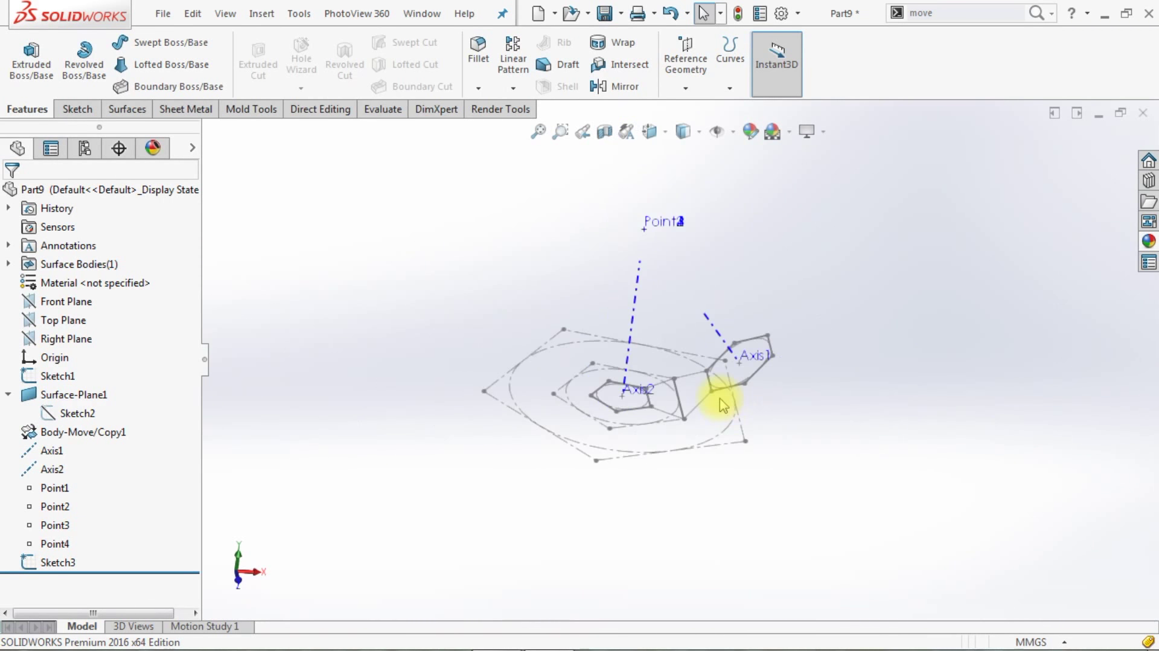
click(172, 64)
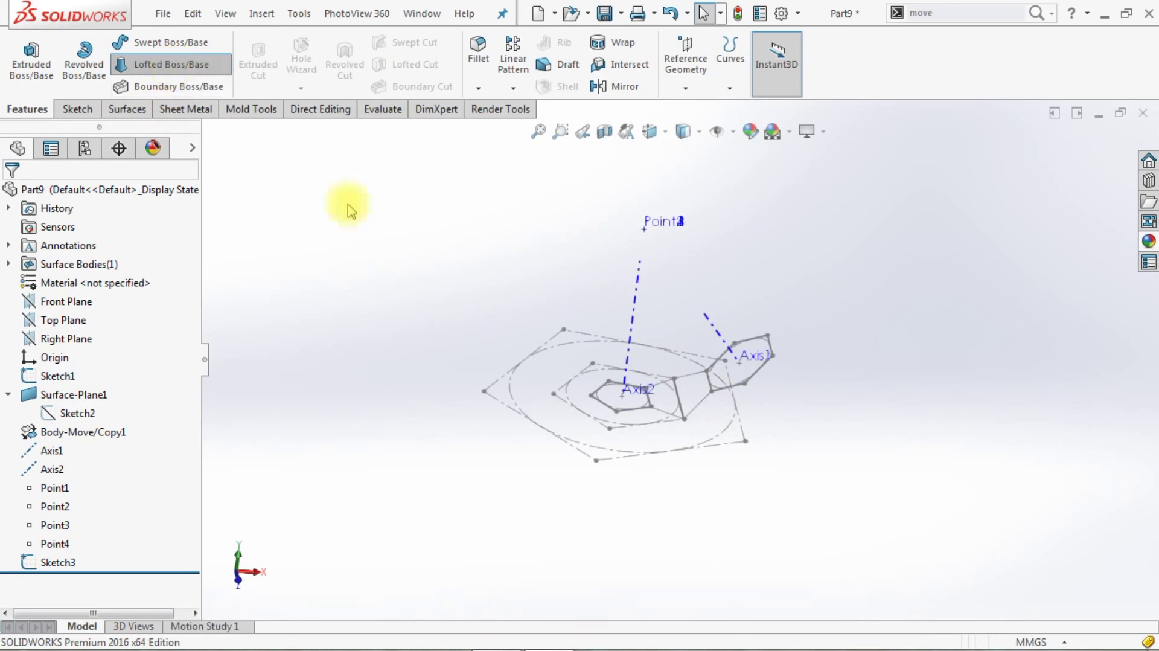
right_click(457, 326)
click(528, 353)
scroll(665, 393, down, 2)
scroll(663, 381, down, 2)
scroll(656, 387, down, 2)
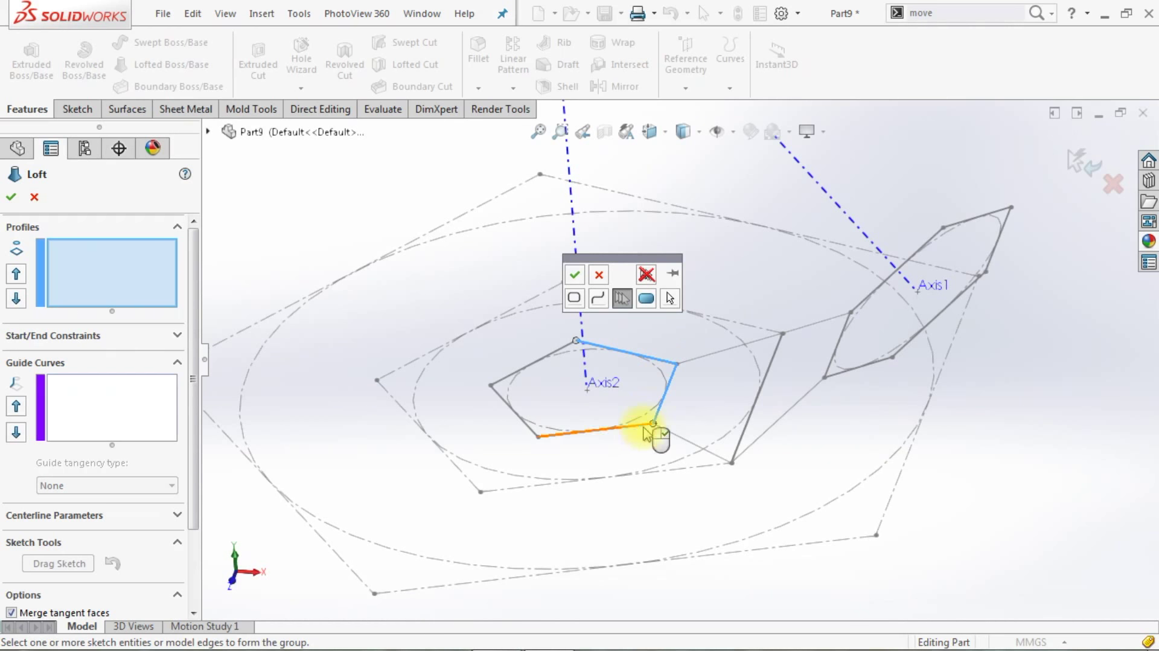
- Close the pentagon profile and add Point4 as the apex, creating Loft1
right_click(509, 382)
scroll(537, 378, up, 2)
scroll(564, 370, up, 2)
scroll(585, 353, up, 1)
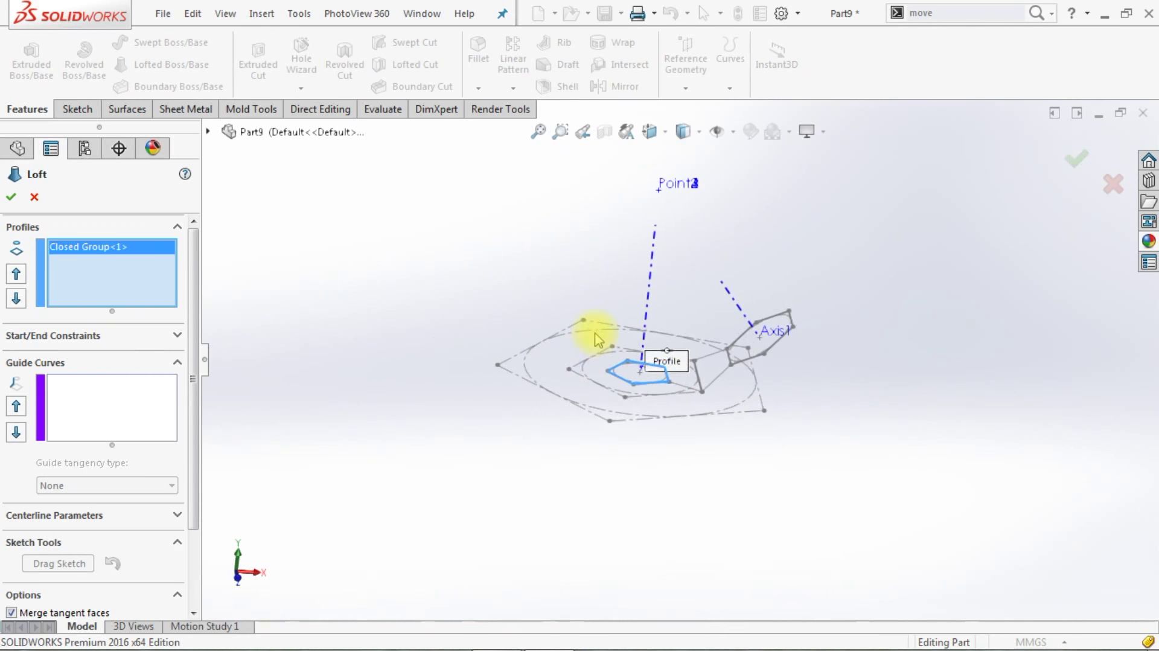
click(682, 197)
right_click(664, 254)
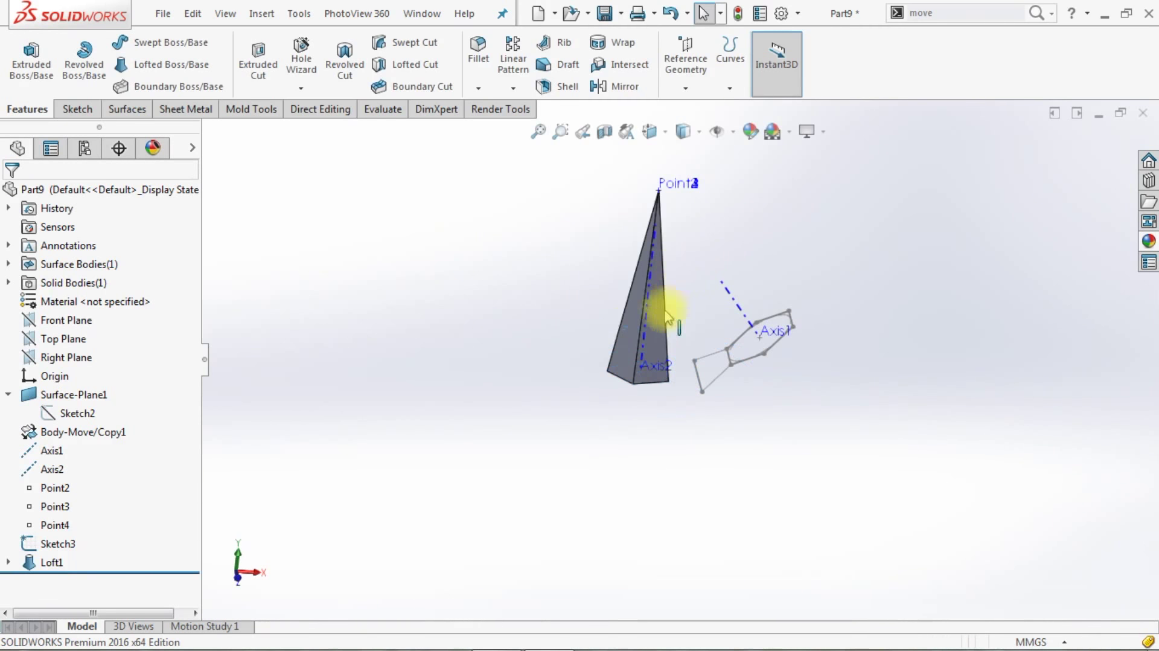
click(628, 331)
- Hide Loft1's pyramid body and make its Sketch1 visible again
click(714, 288)
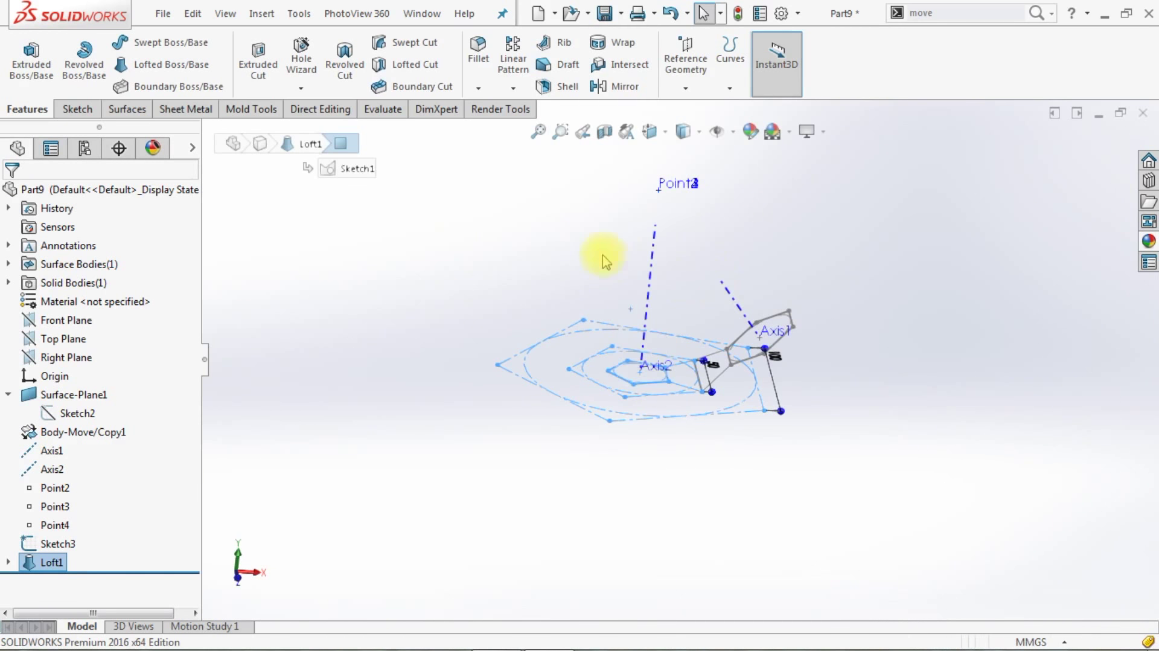
click(603, 258)
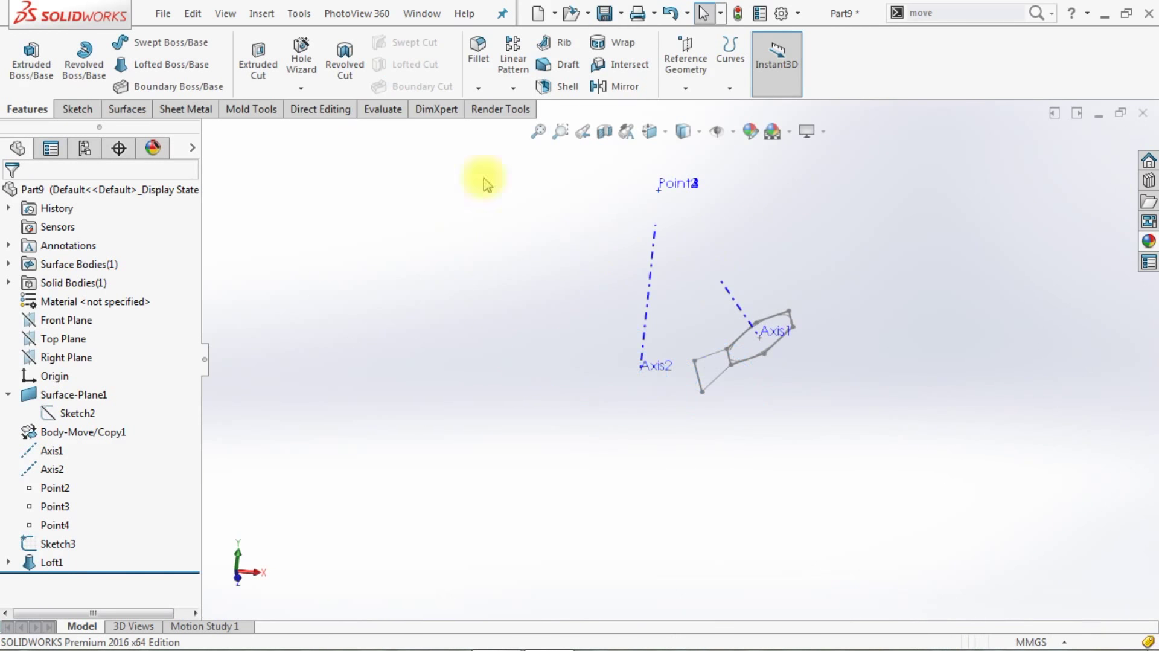
click(8, 562)
click(80, 558)
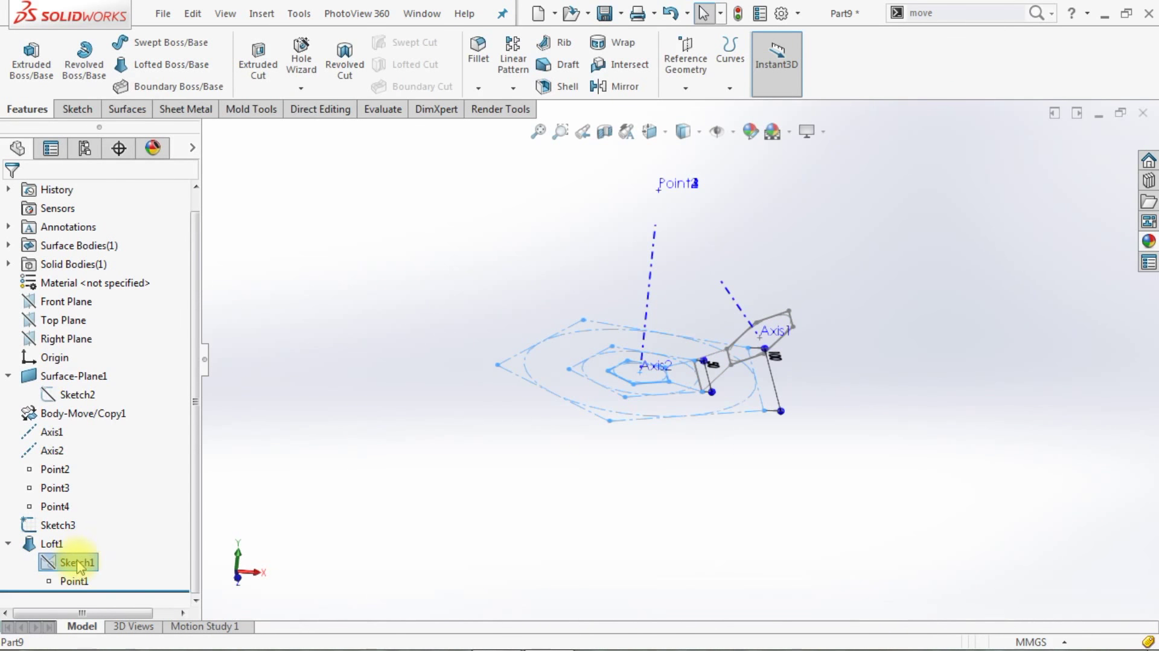
click(235, 550)
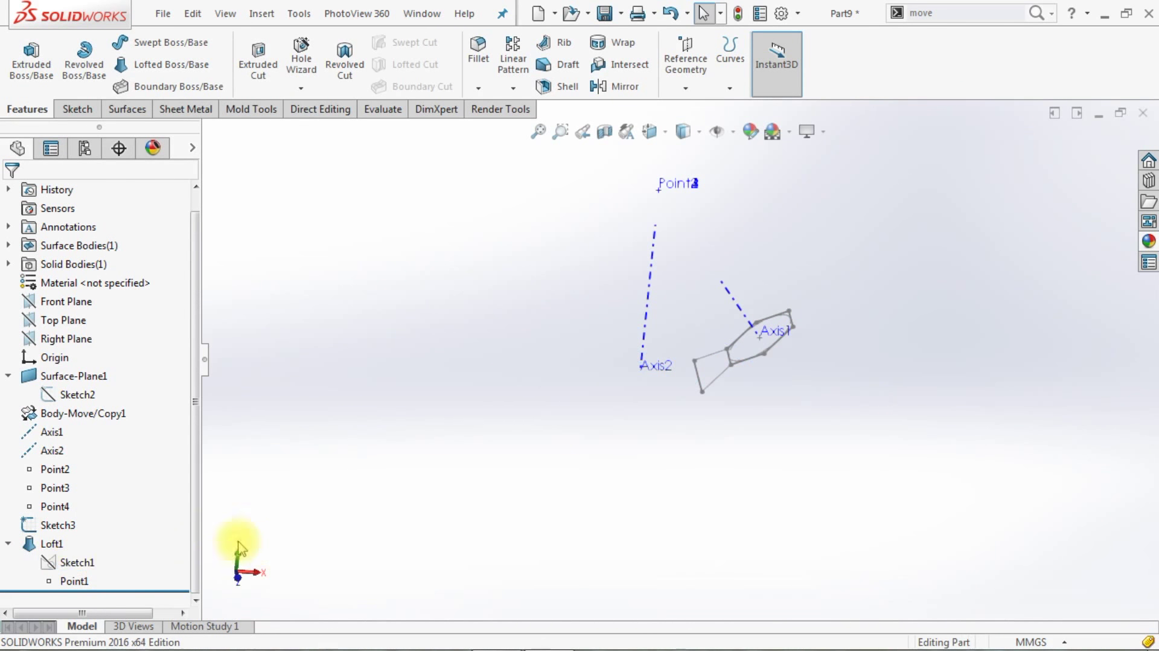
click(67, 562)
click(93, 518)
- Start another loft with the three-sided connecting-line shape as a closed profile
click(163, 64)
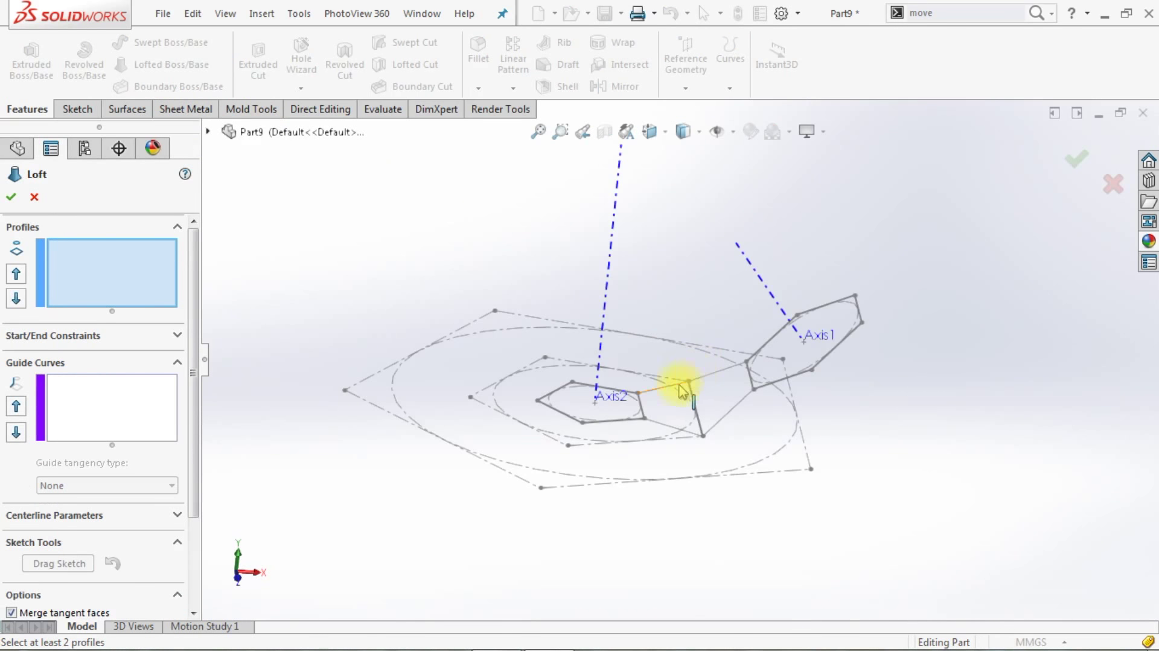
middle_drag(682, 391, 667, 429)
click(655, 398)
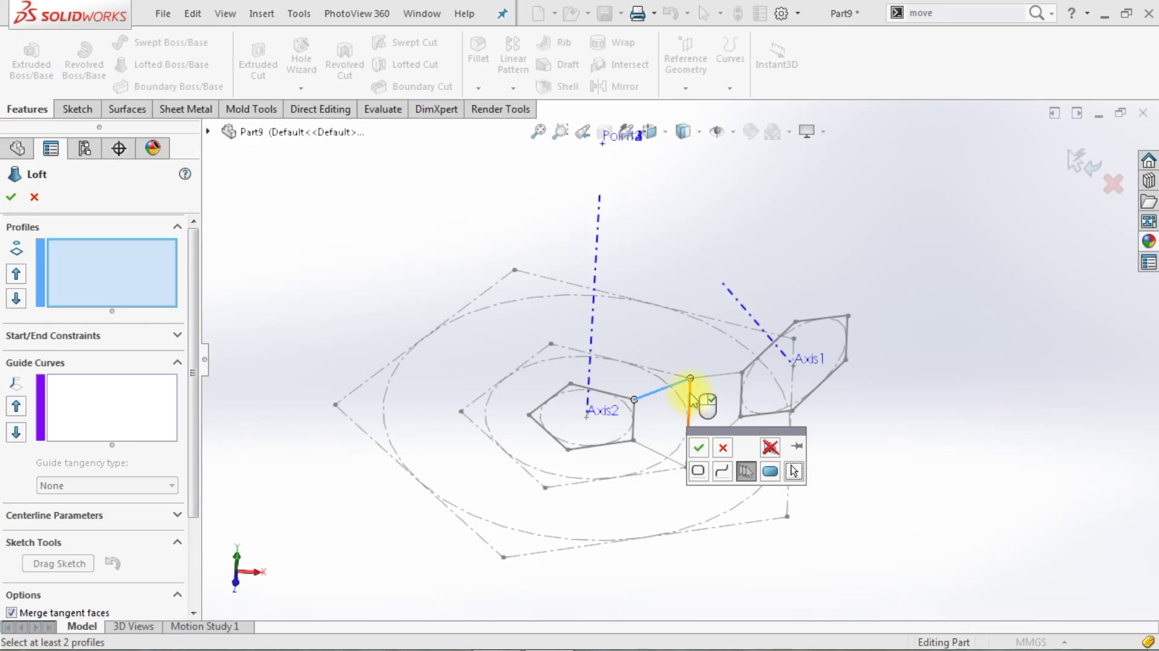
click(689, 405)
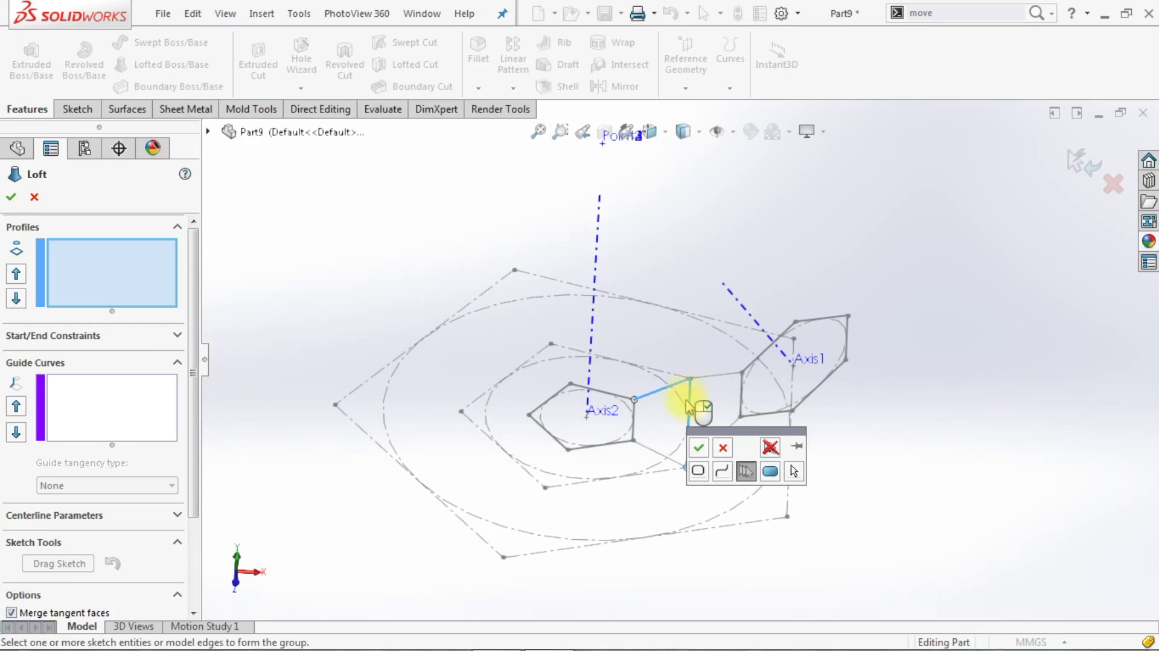
right_click(633, 432)
- Select Point2 through Select Other as the apex and create Loft2
scroll(647, 410, up, 3)
scroll(664, 350, up, 2)
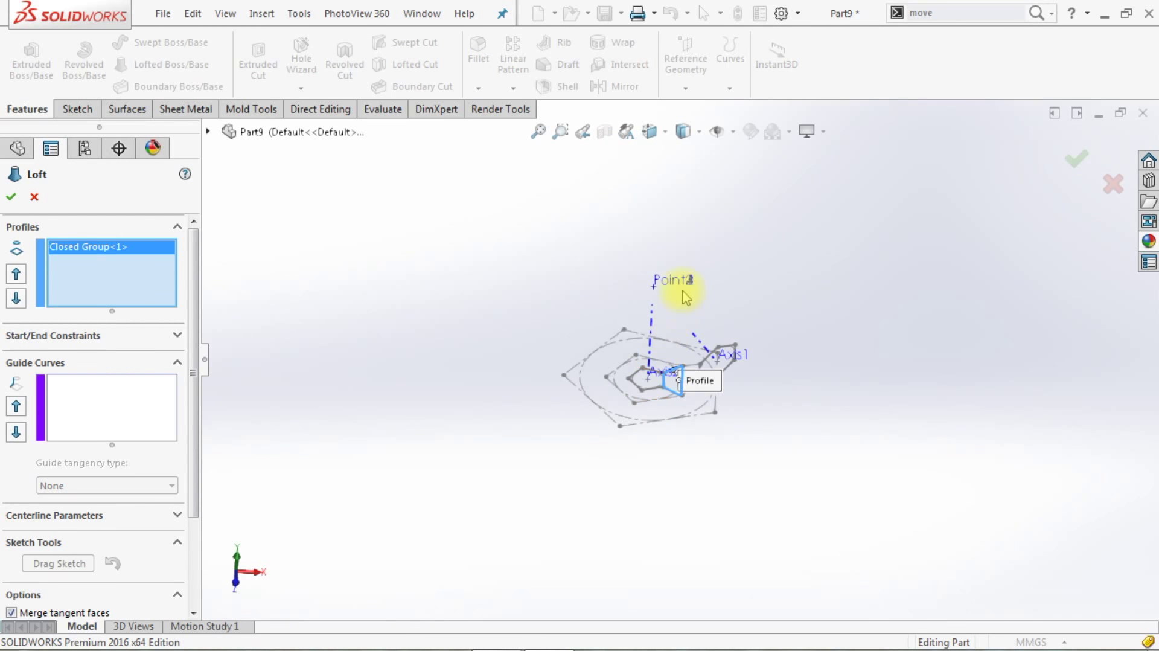
right_click(683, 284)
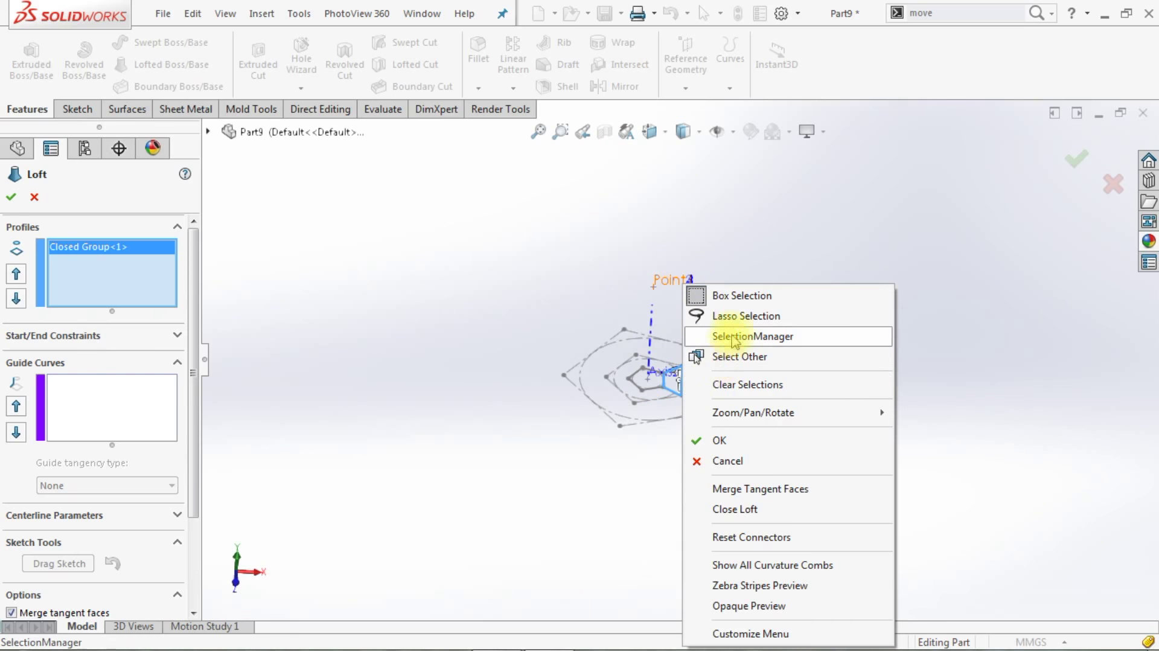
click(737, 356)
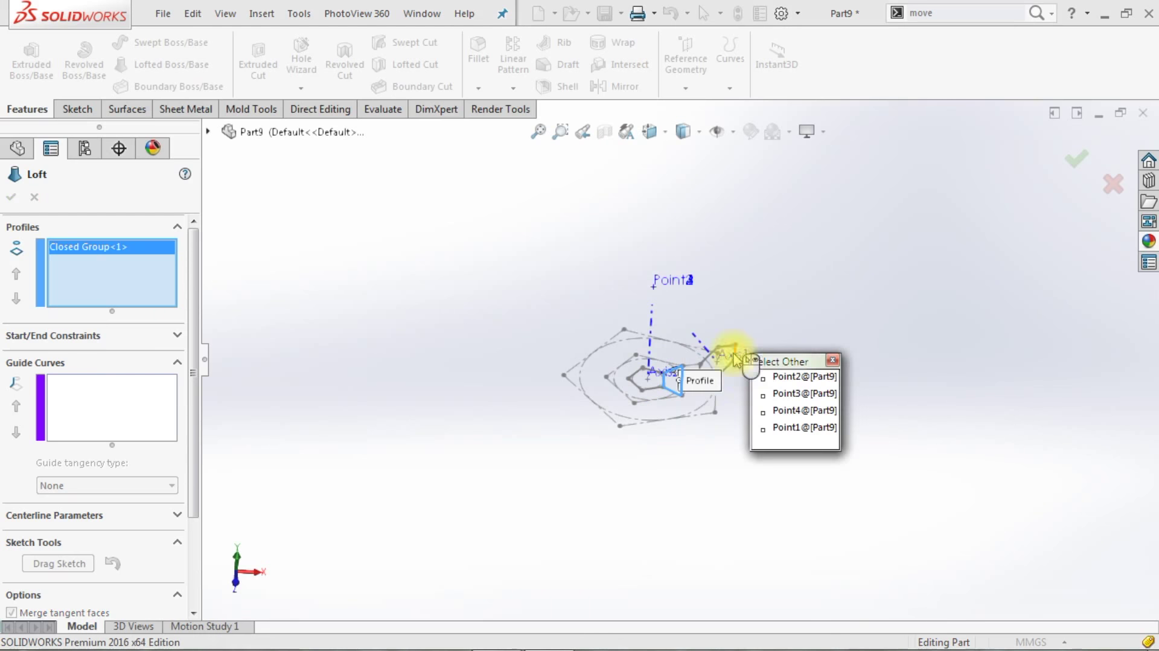
click(762, 377)
right_click(759, 375)
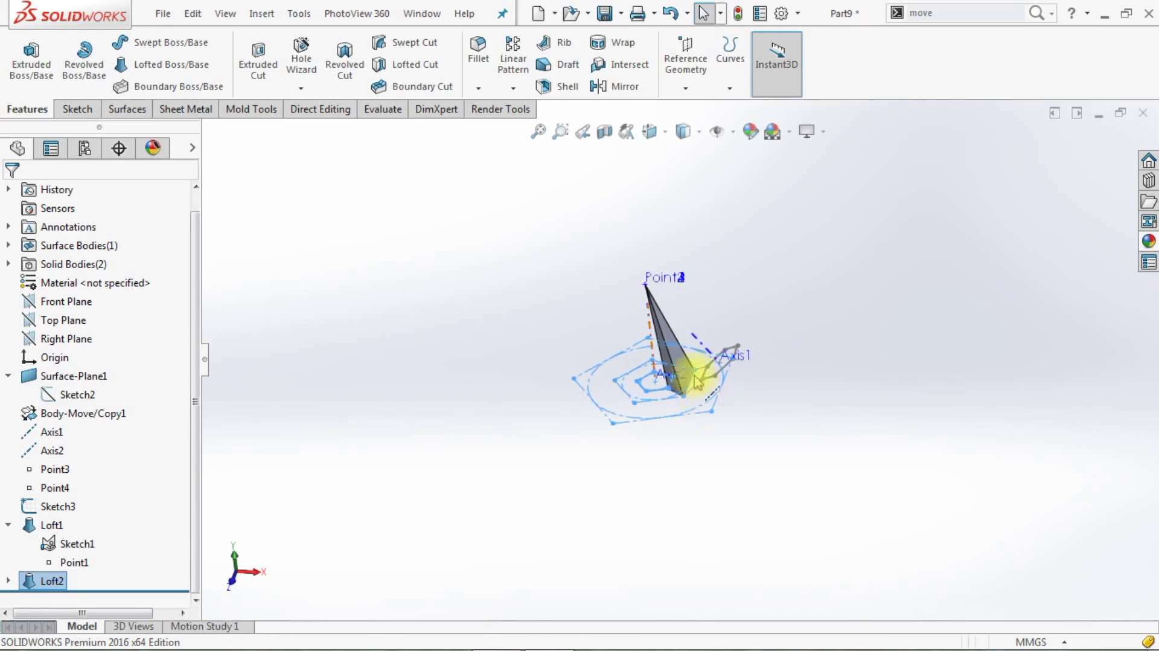
scroll(678, 356, down, 3)
right_click(686, 342)
- Hide Loft2 and loft the triangular gap between pentagon and hexagon as a closed profile
key(Escape)
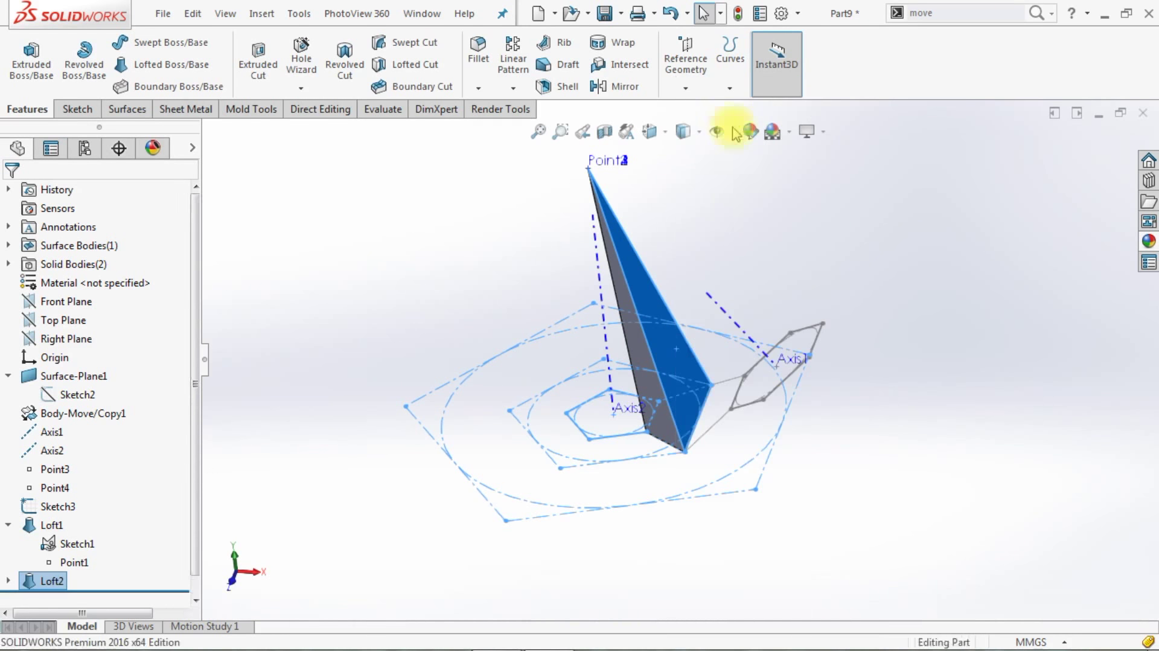
scroll(745, 306, up, 3)
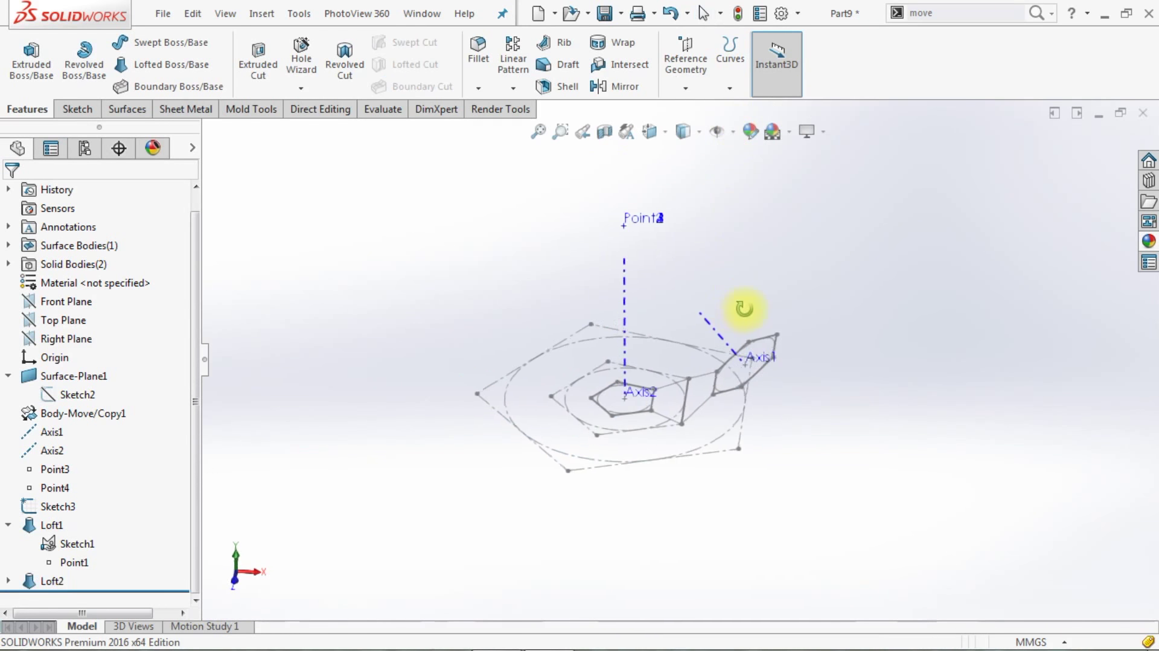
click(172, 66)
middle_drag(585, 377, 647, 401)
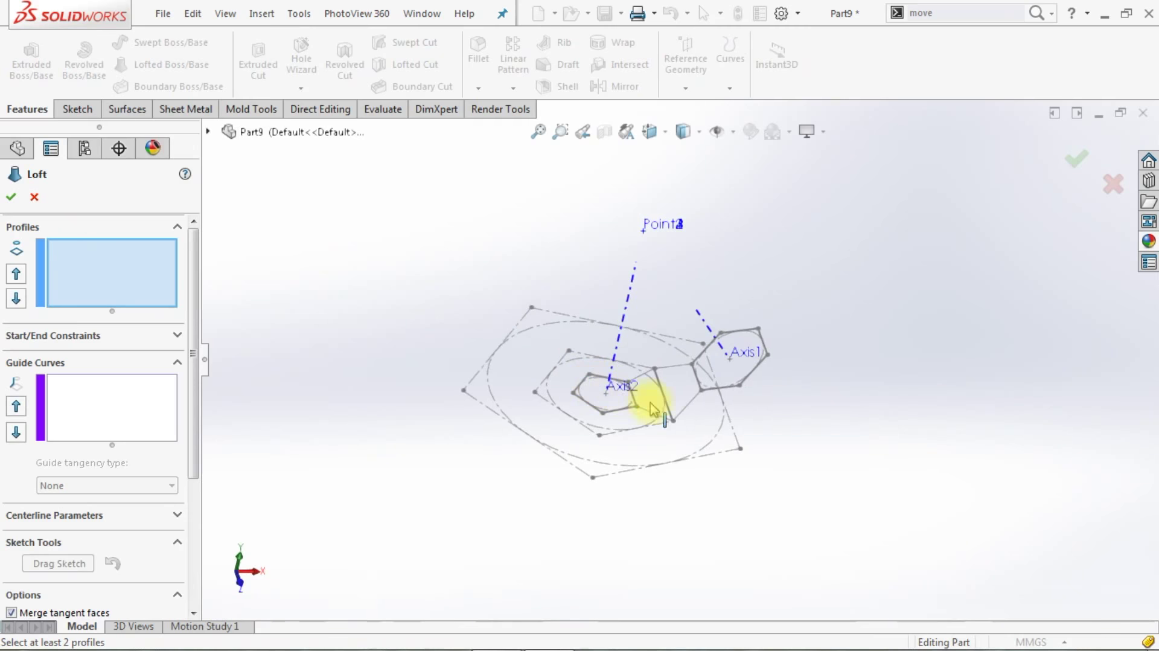
scroll(662, 410, down, 2)
click(718, 395)
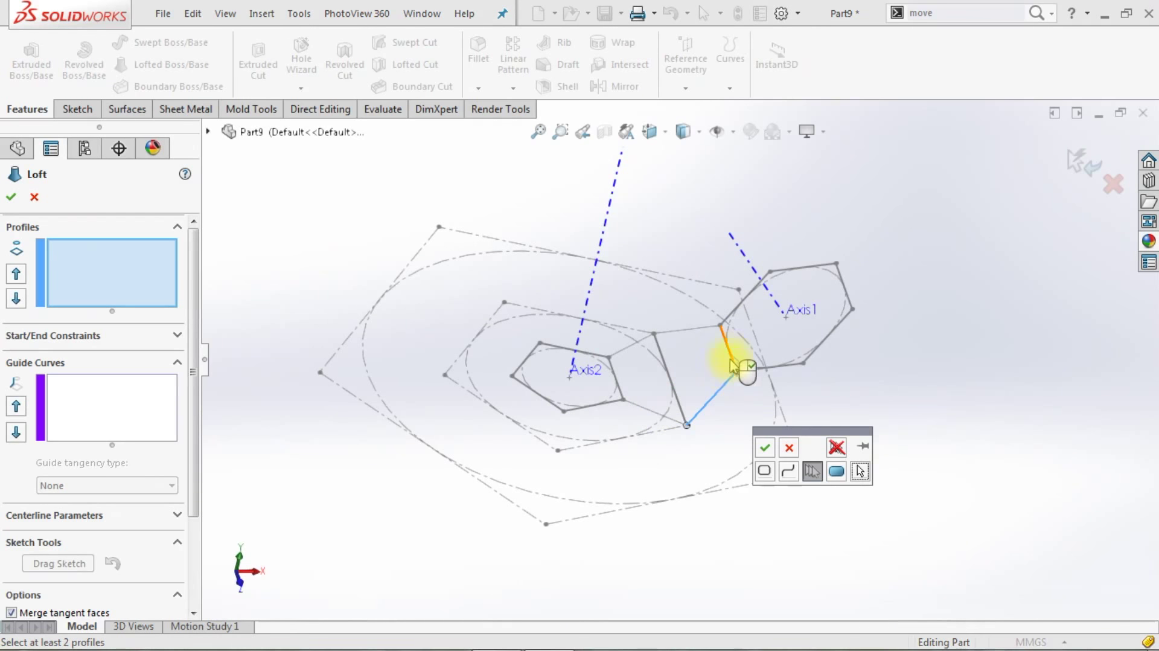
scroll(729, 357, down, 2)
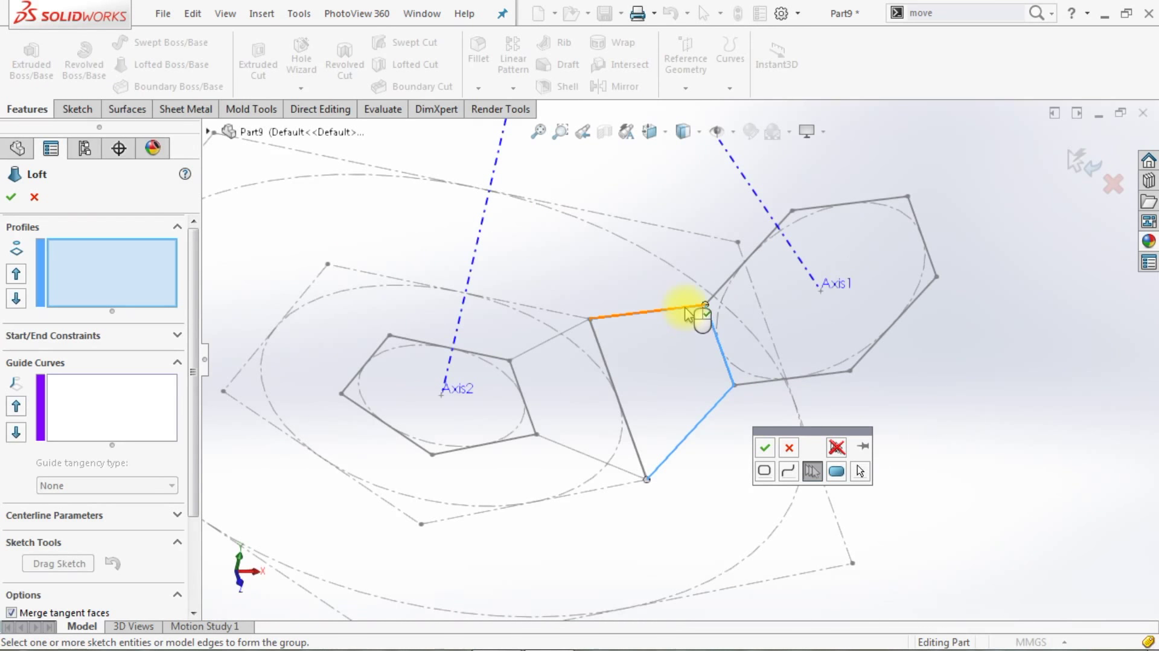
right_click(599, 351)
- Pick Point3 as the apex to create Loft3, then hide its body
scroll(619, 369, up, 3)
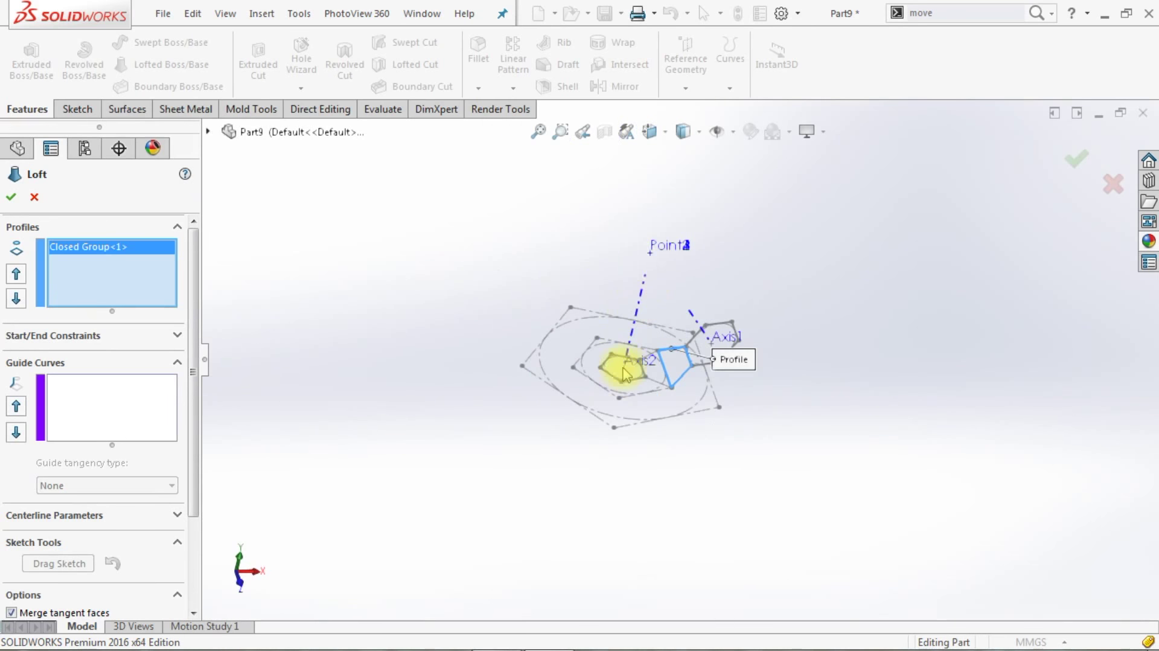
right_click(666, 249)
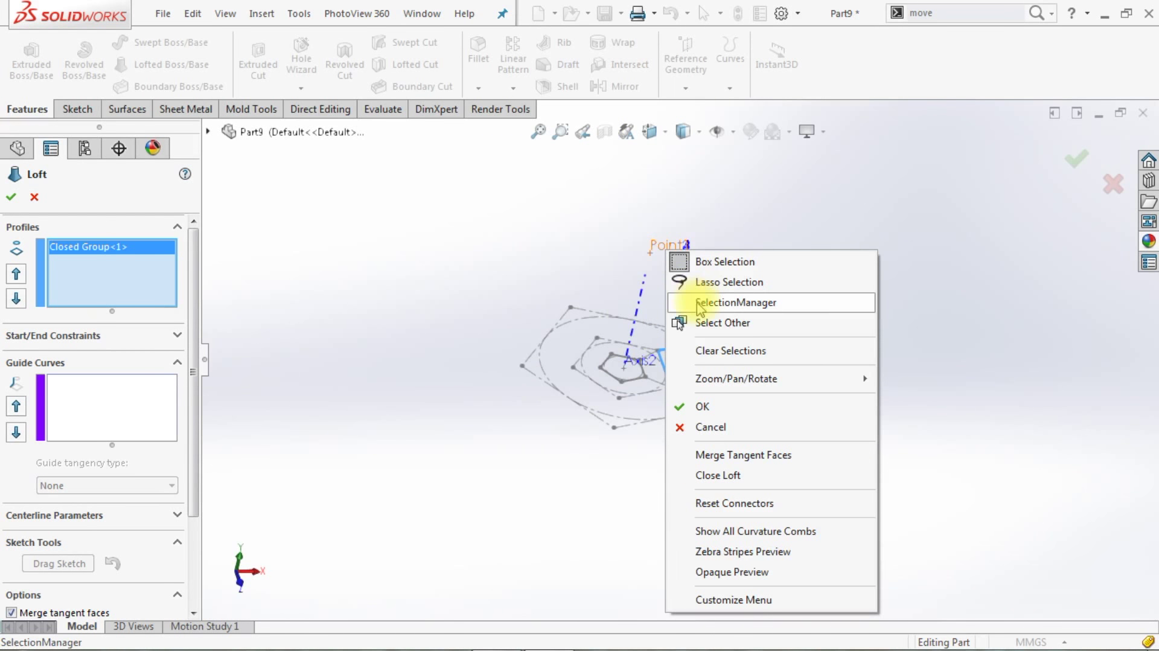
click(703, 322)
click(736, 339)
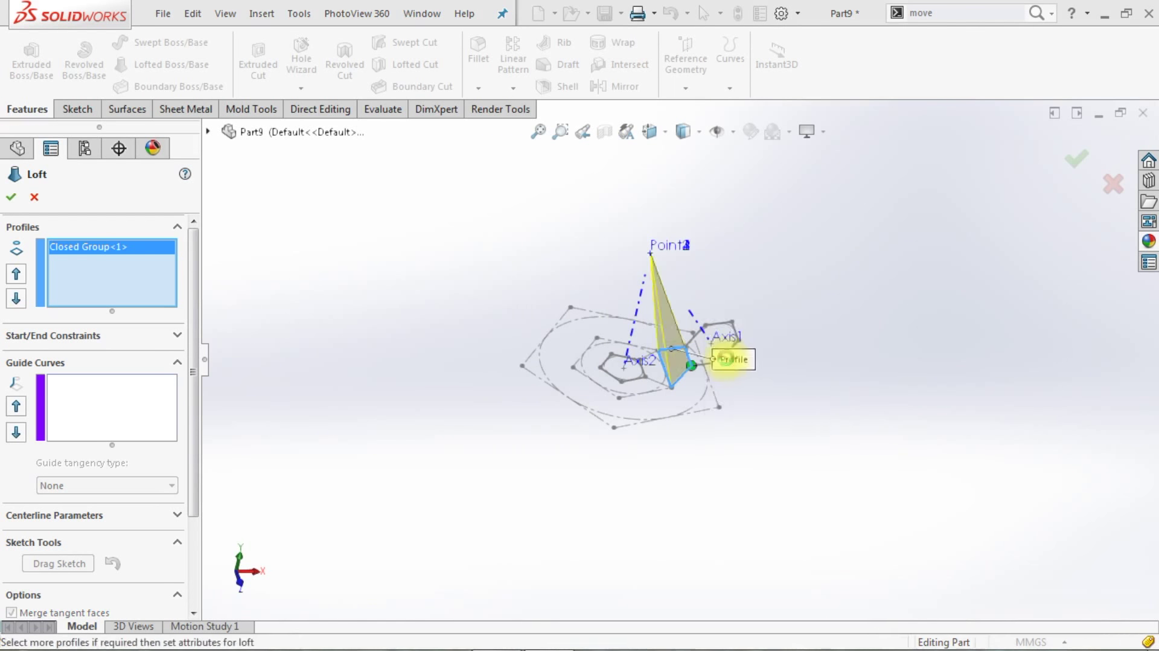
click(11, 196)
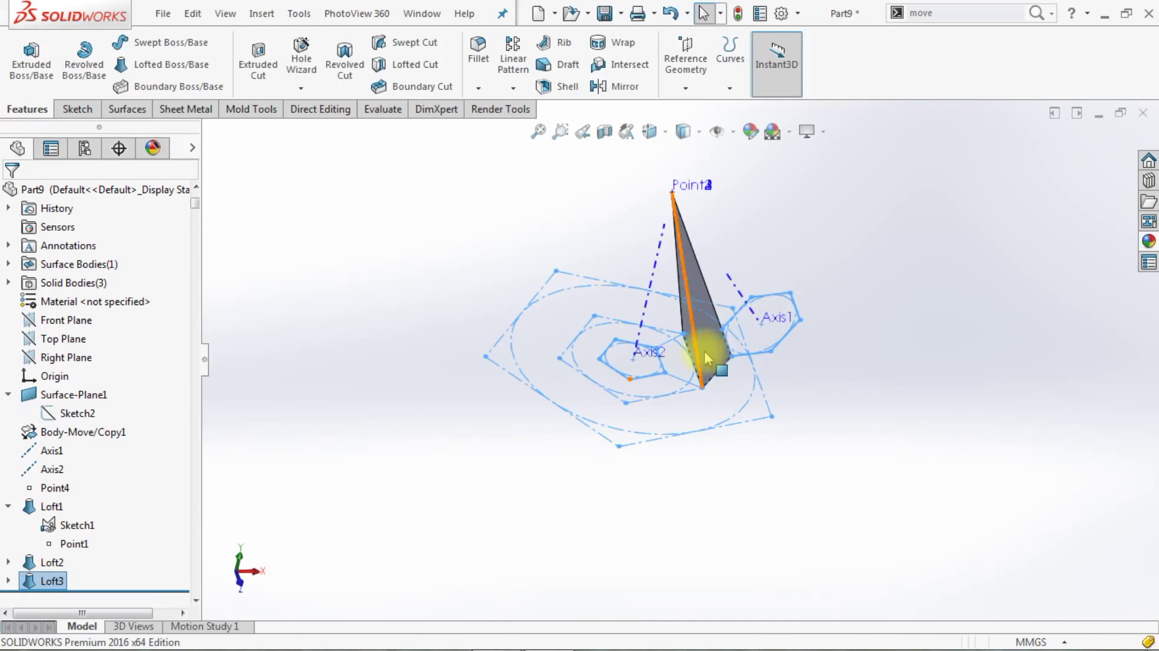
right_click(712, 345)
click(759, 109)
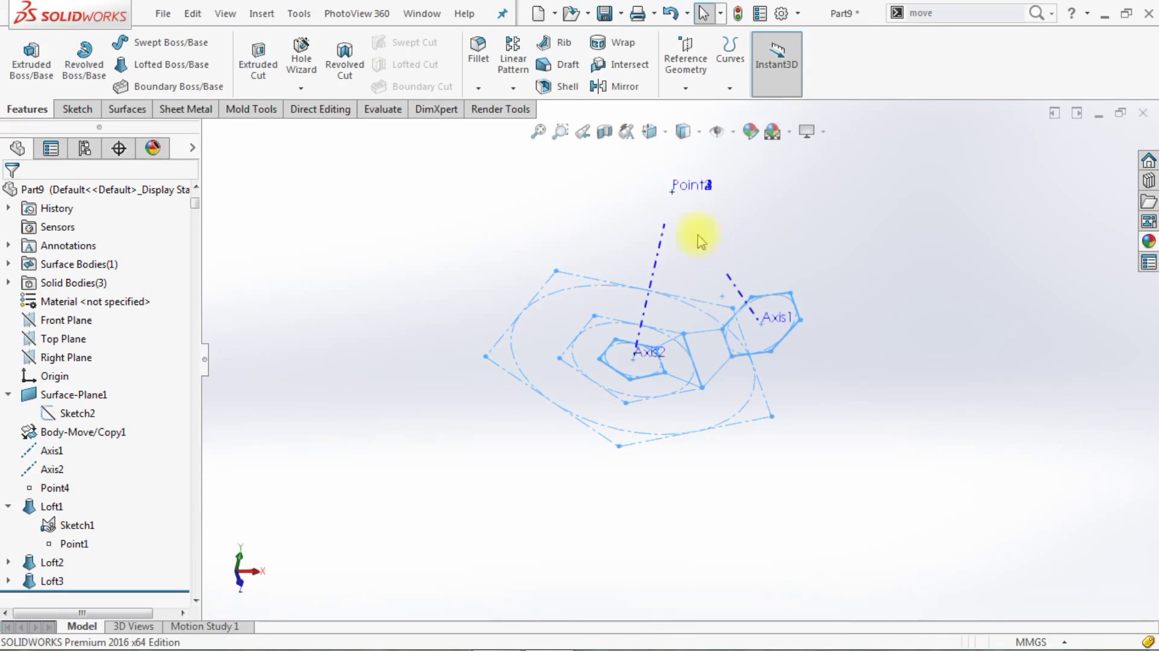
click(30, 580)
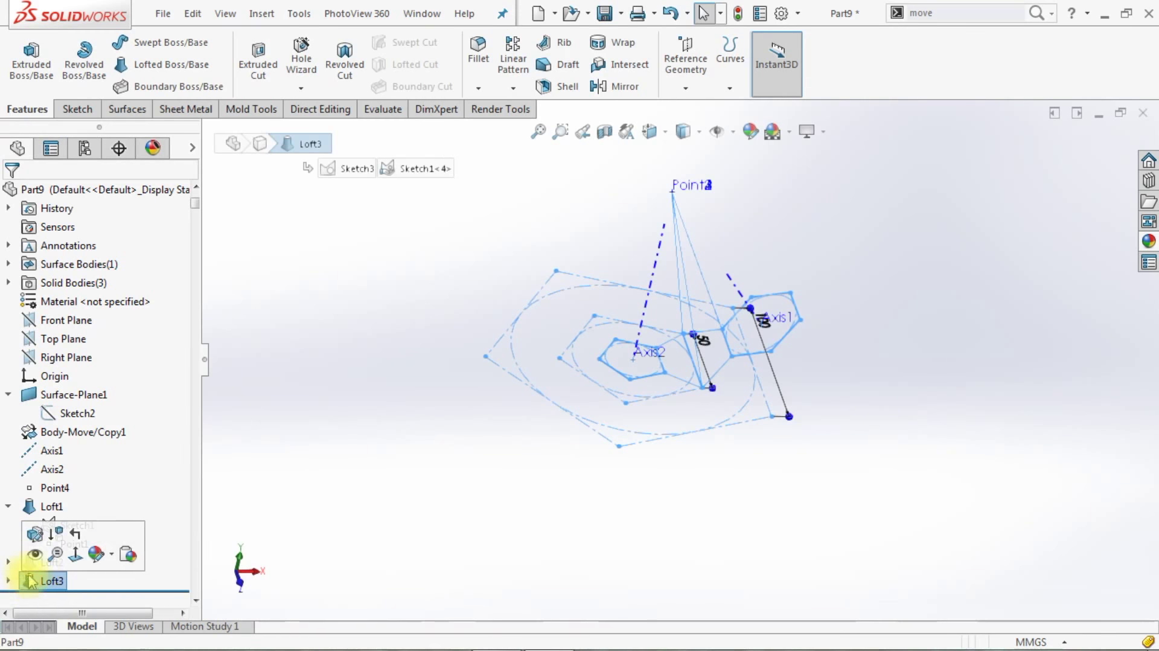
- Hide Sketch1 from under Loft3 in the feature tree
click(11, 581)
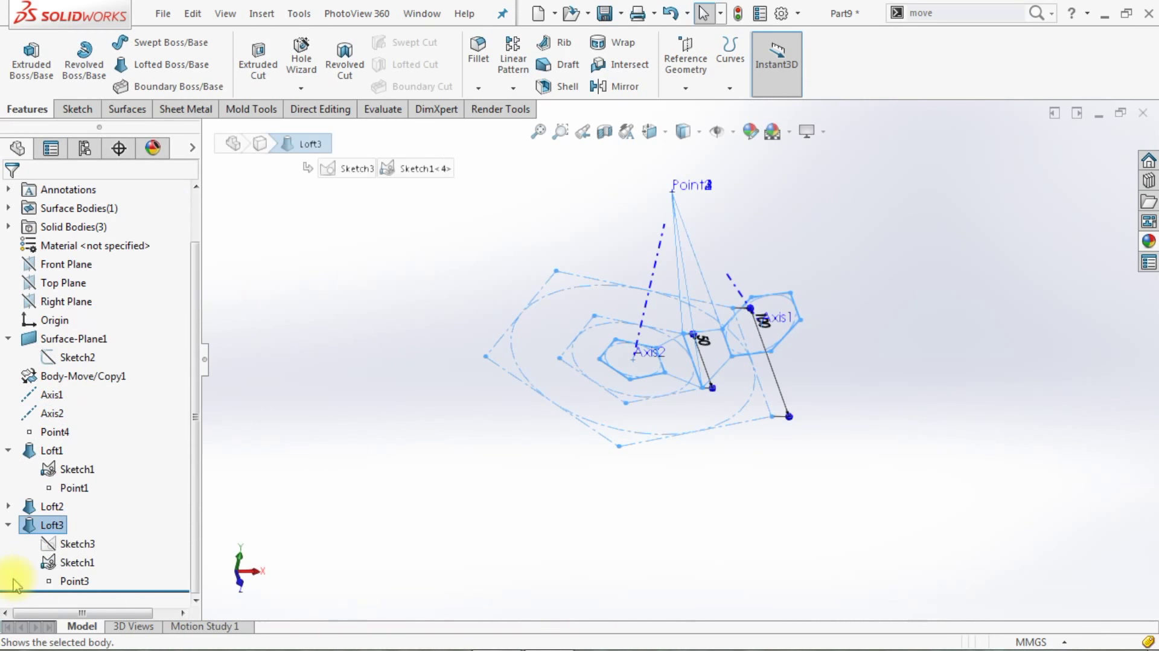
click(63, 544)
click(72, 523)
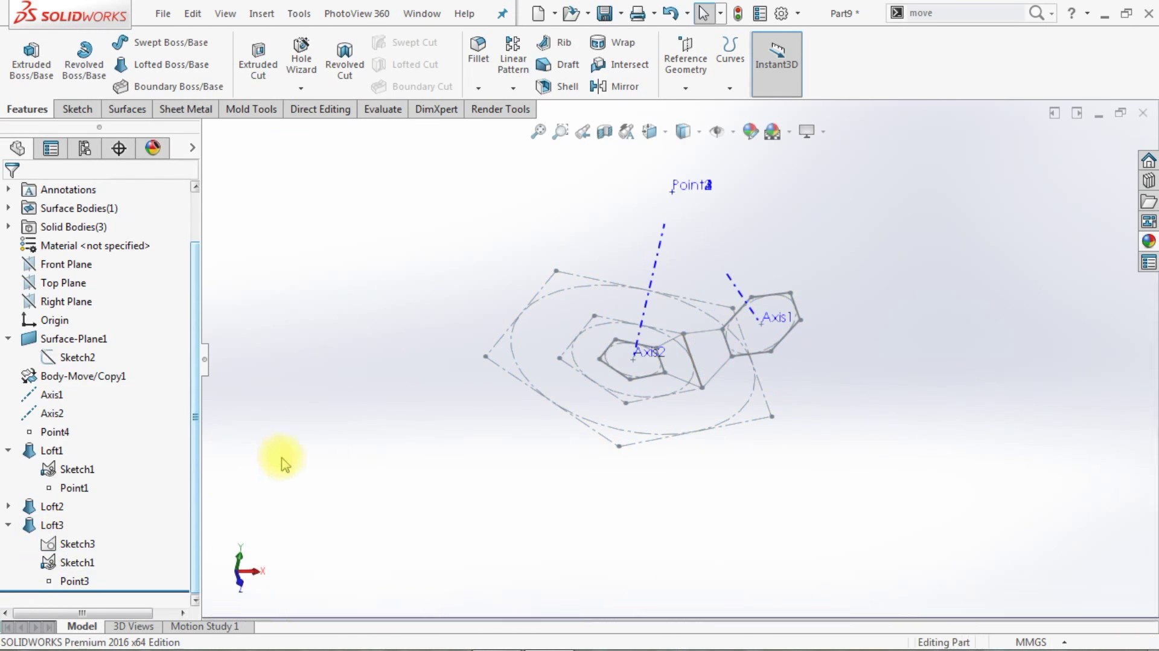
click(619, 446)
click(685, 399)
middle_drag(686, 466, 724, 416)
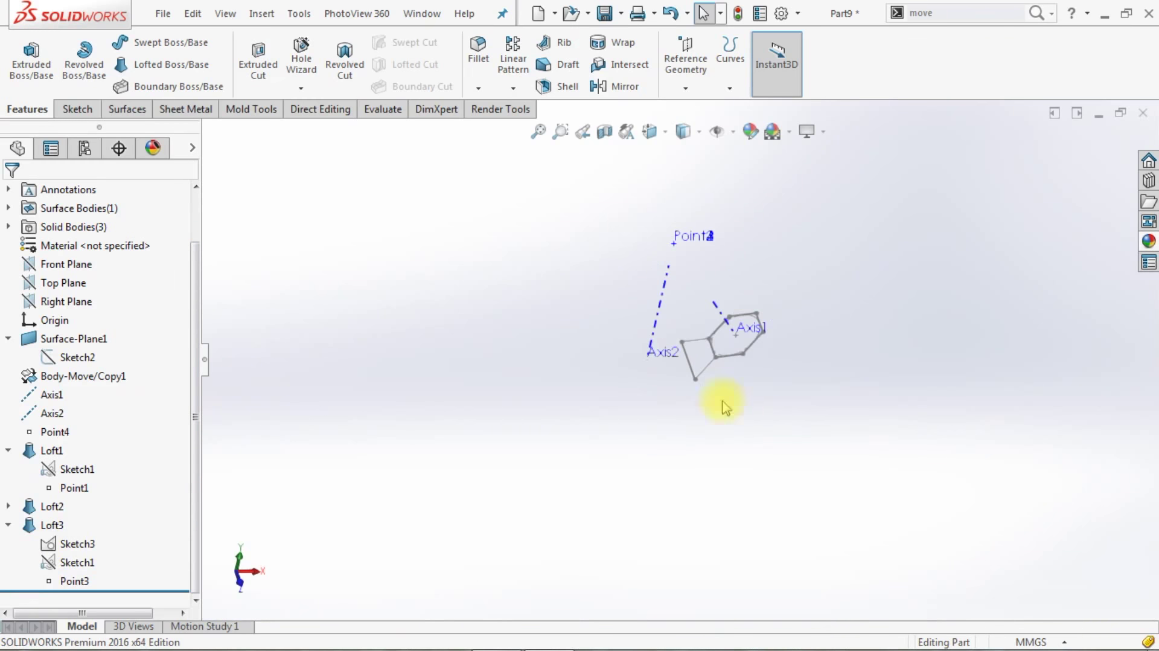
- Start a loft using the small inner hexagon's edges as the closed profile
click(160, 65)
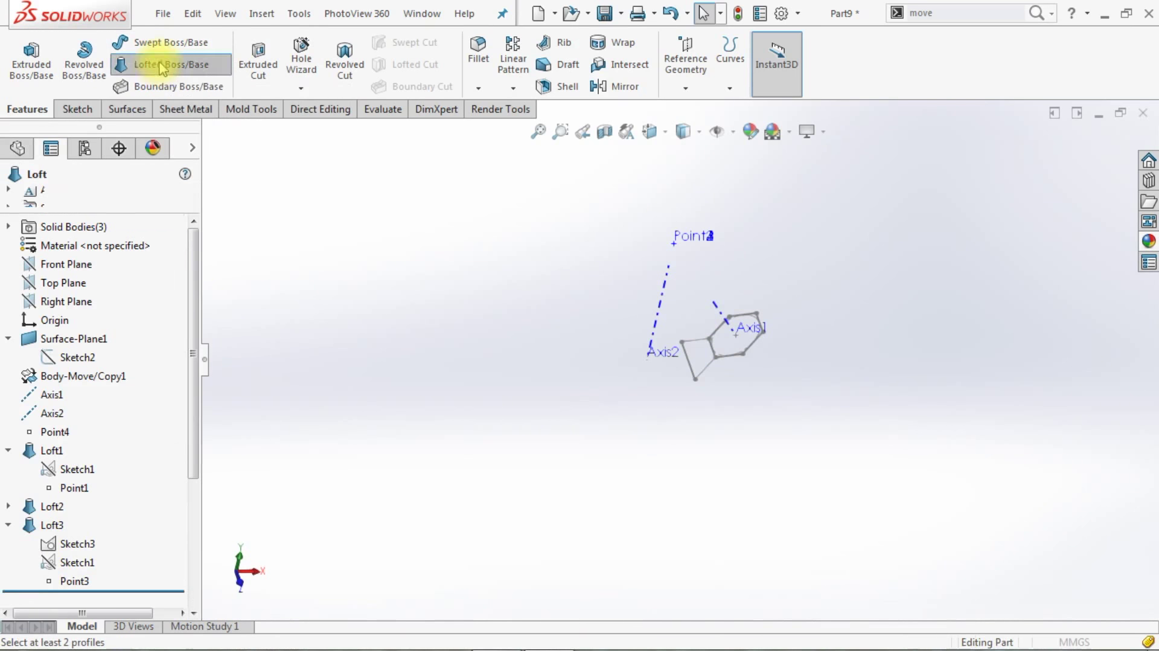
scroll(779, 338, down, 2)
scroll(748, 326, down, 3)
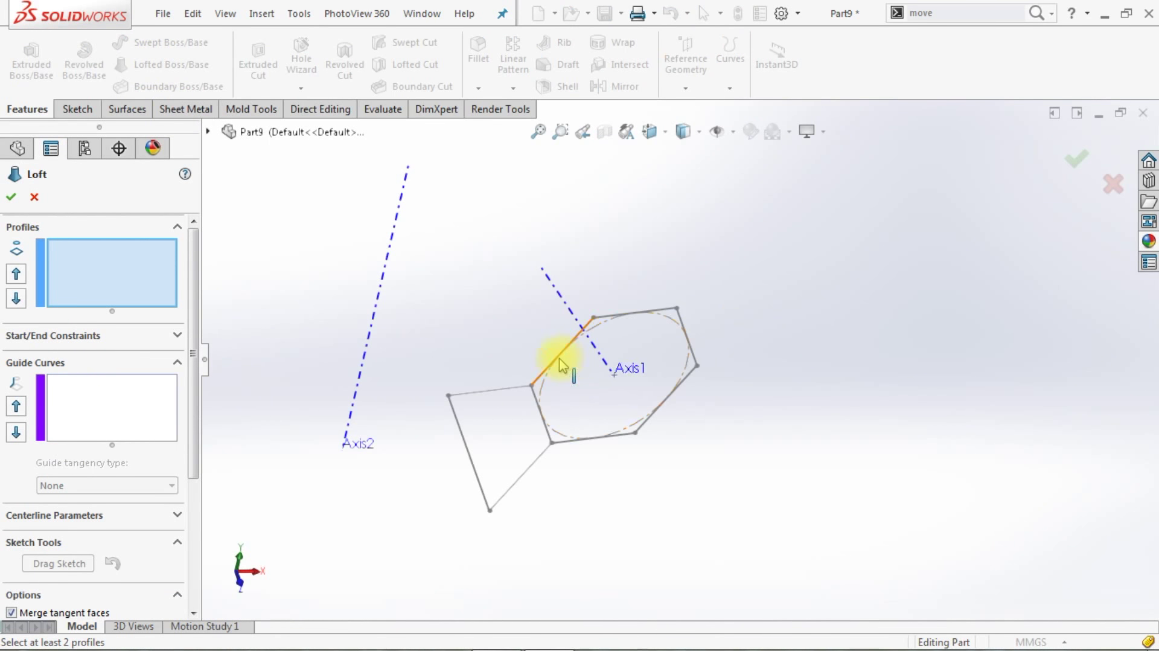
click(560, 364)
drag(651, 270, 707, 216)
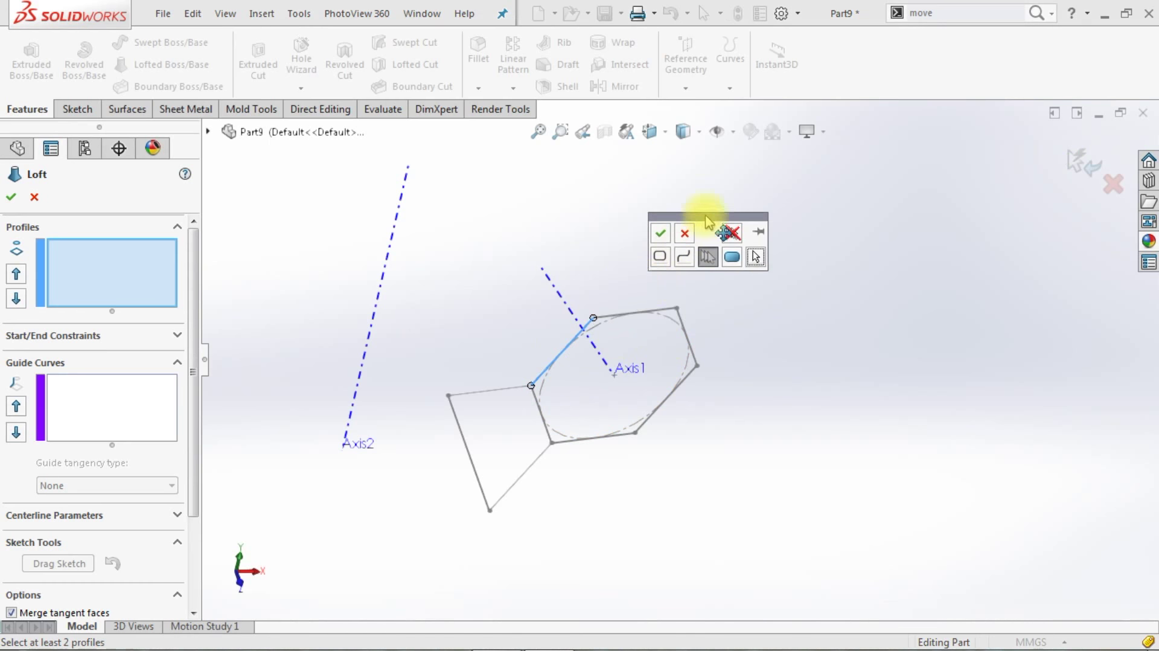
click(672, 312)
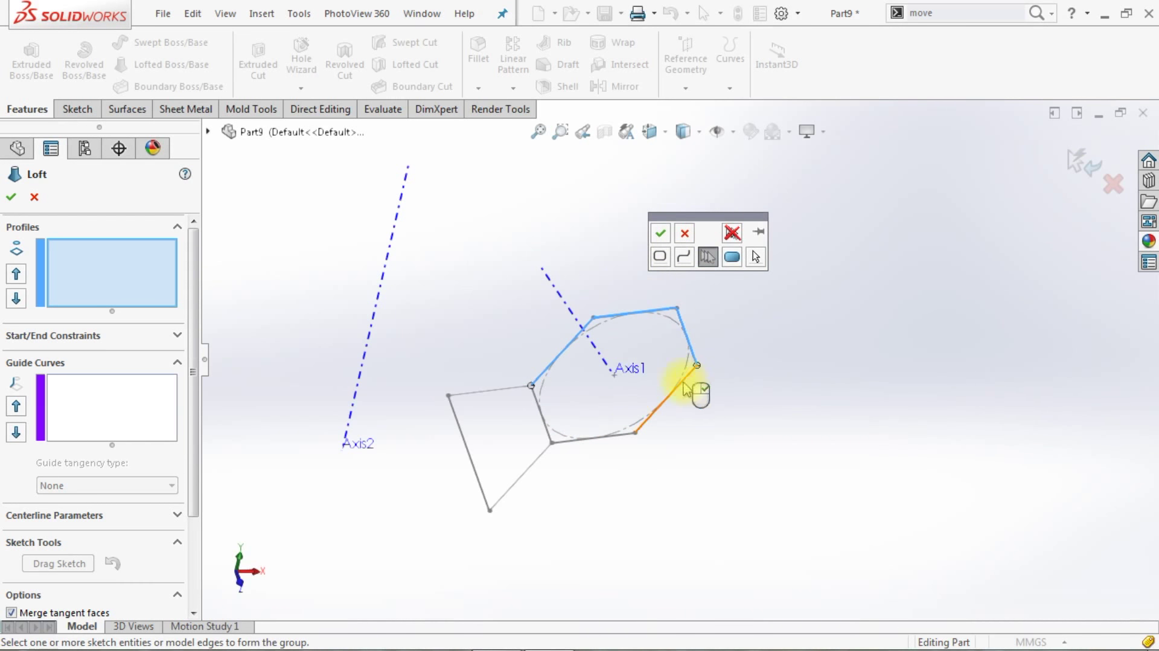
right_click(553, 398)
- Select Point4 as the apex and create the hexagonal pyramid Loft4
right_click(586, 234)
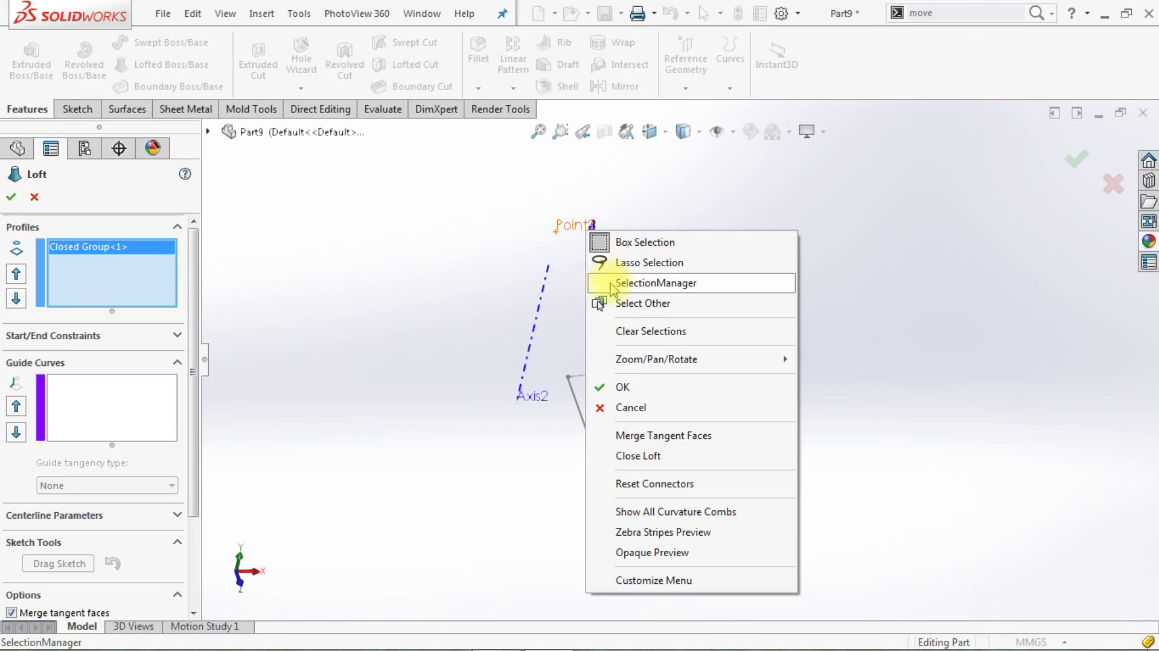
click(622, 303)
click(667, 336)
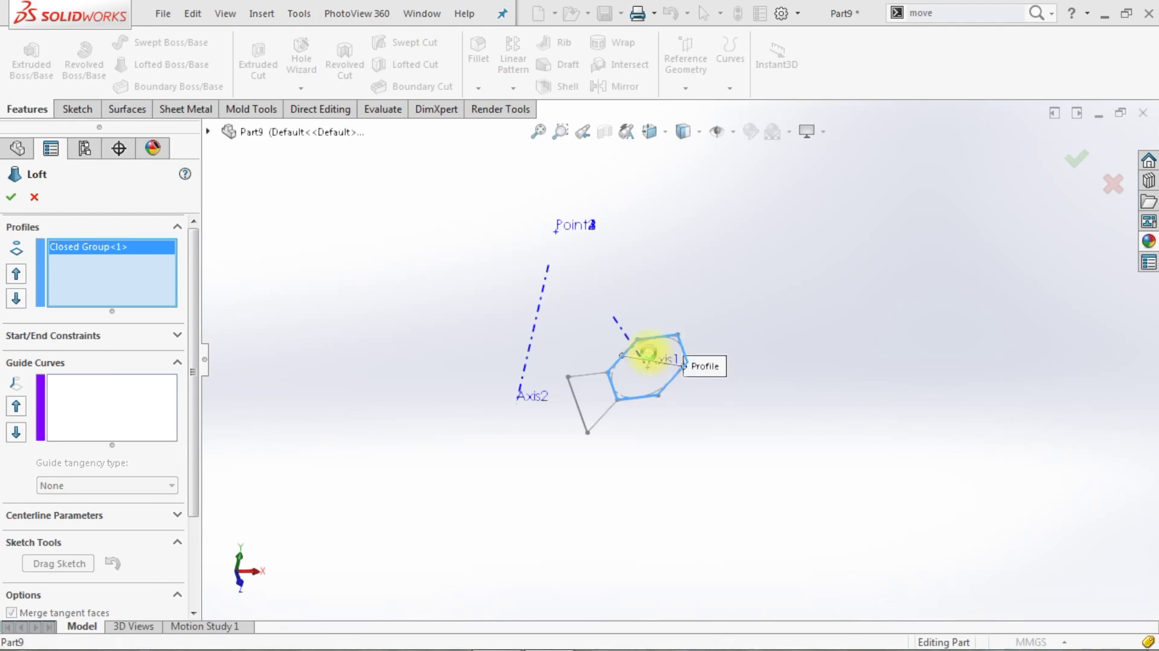
click(17, 200)
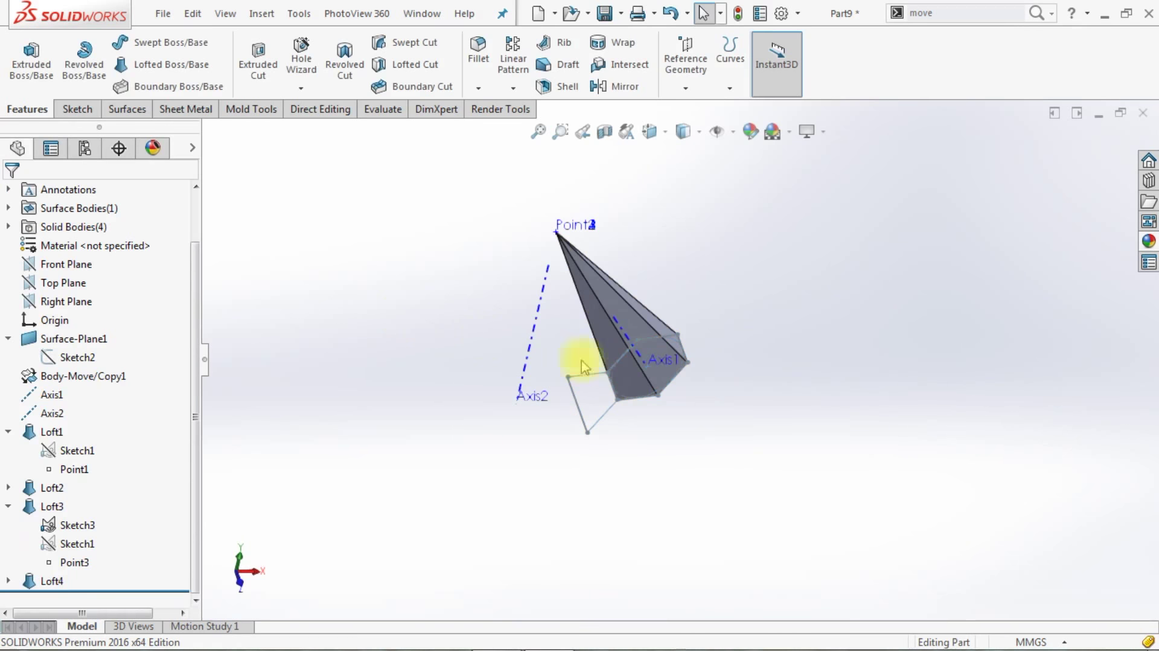
click(638, 392)
- Hide the Loft4 body and Sketch3, leaving Axis1, Axis2 and the point in Front view
mouse_move(668, 427)
middle_down()
mouse_move(745, 401)
mouse_move(611, 300)
middle_up()
click(611, 300)
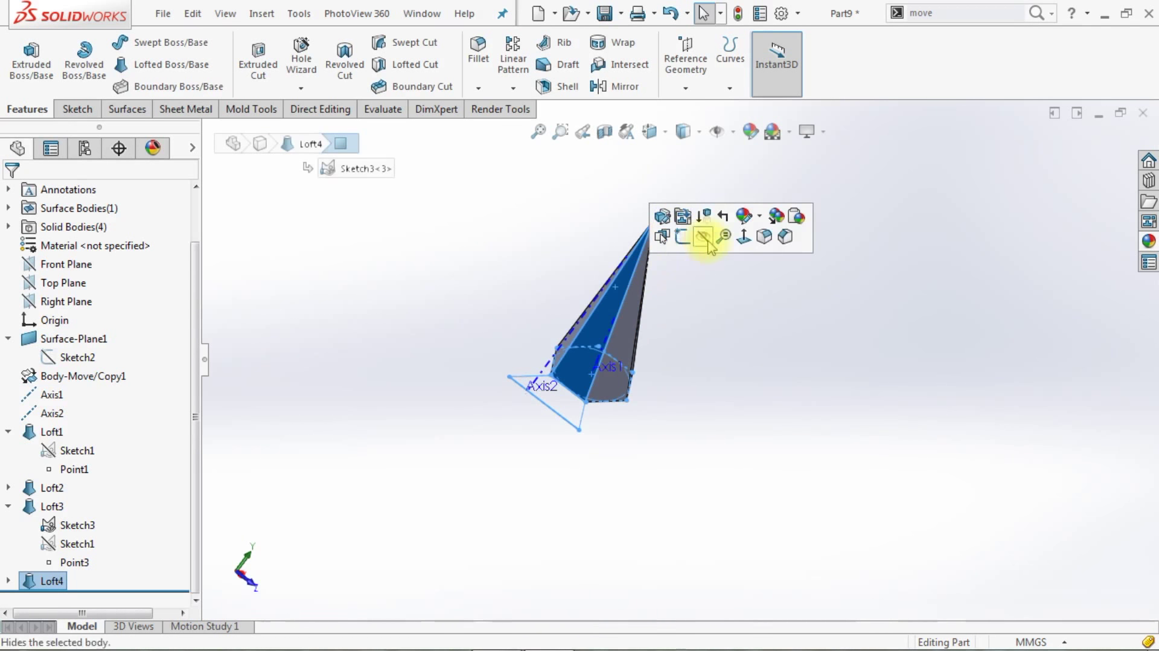
click(708, 240)
key(ctrl+7)
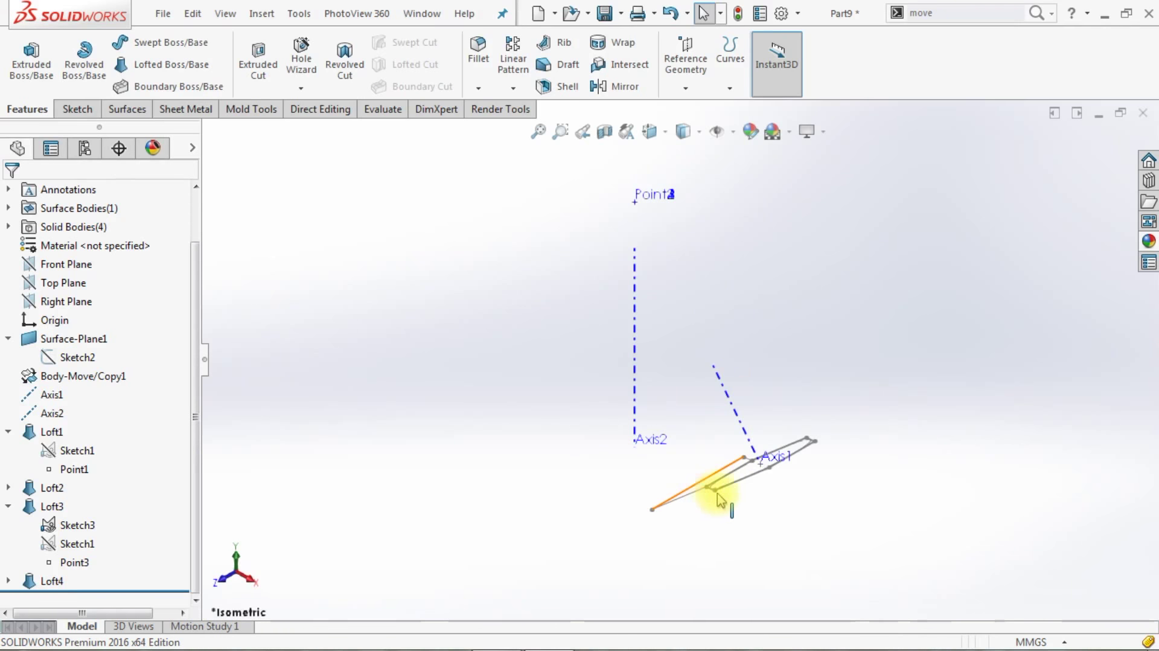
click(717, 500)
click(762, 479)
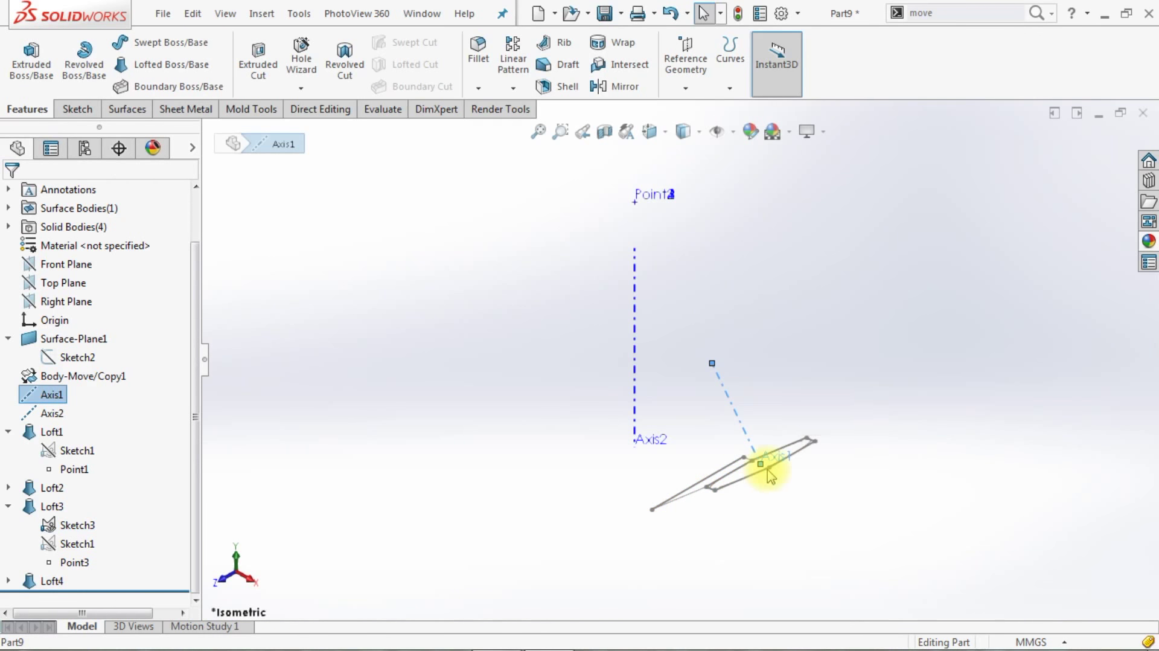
middle_drag(726, 482, 732, 515)
click(726, 495)
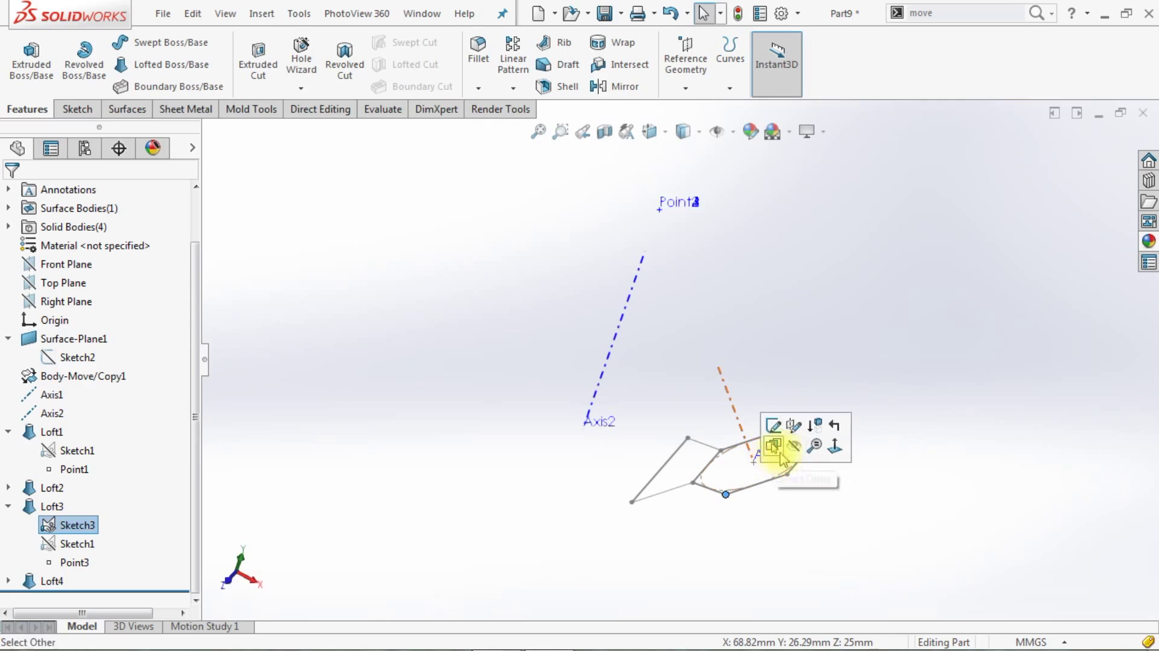
click(785, 426)
click(234, 583)
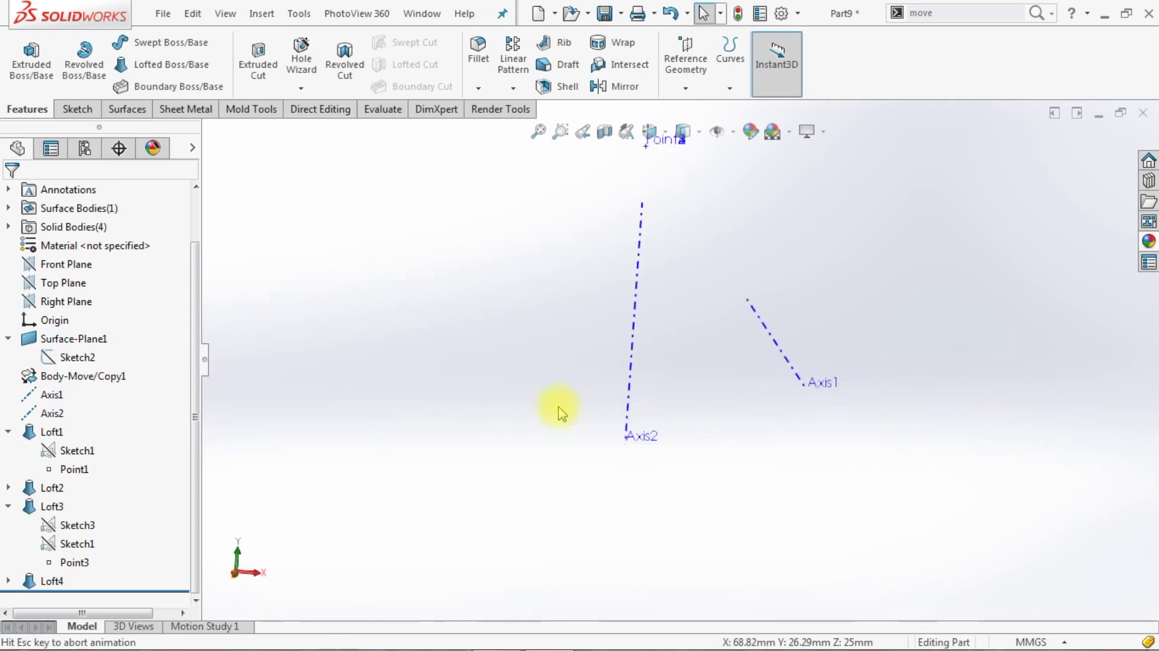
click(79, 268)
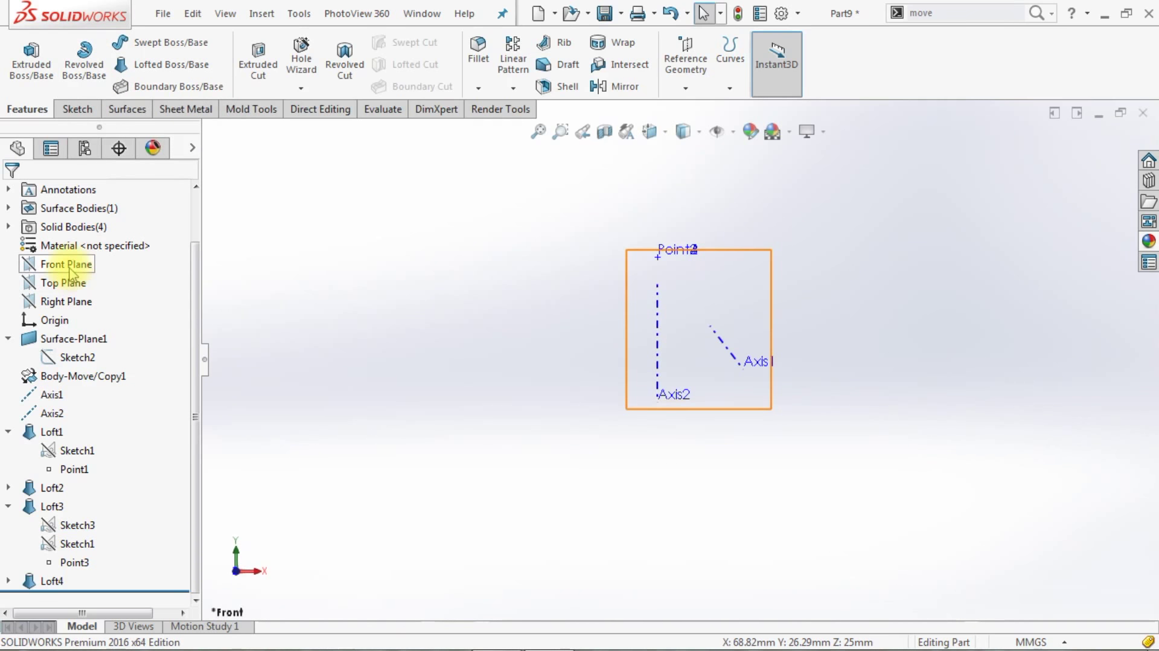
- Sketch a centrepoint arc on the Front Plane from Point2 down to Axis2, dimensioned R100
click(82, 252)
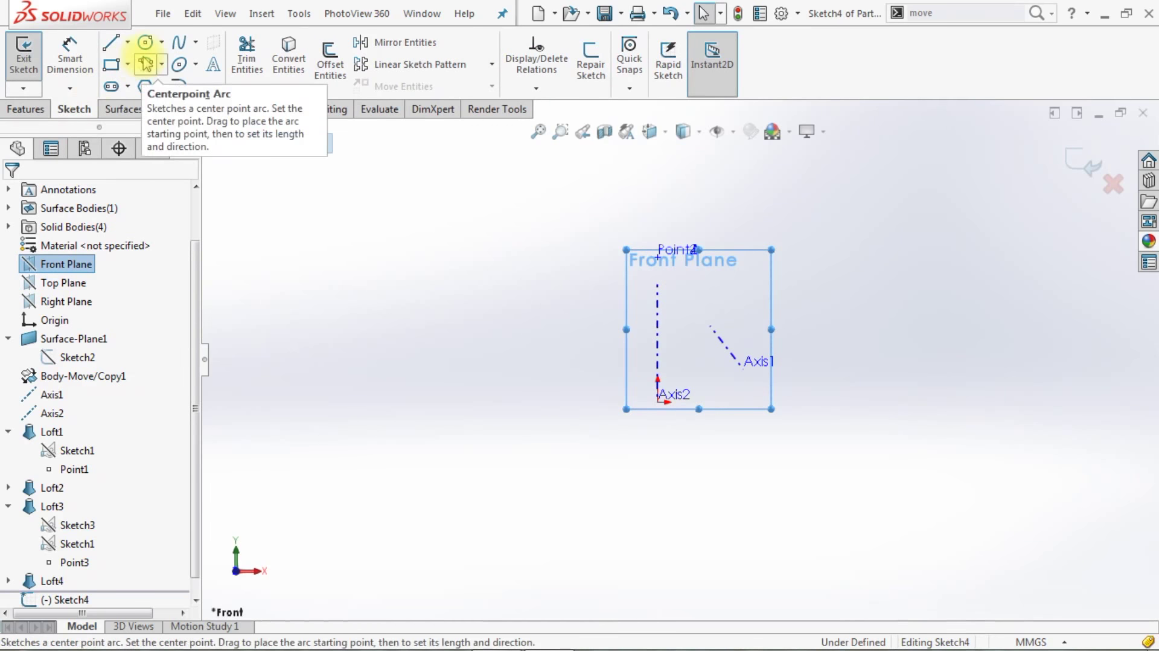
click(145, 64)
click(657, 257)
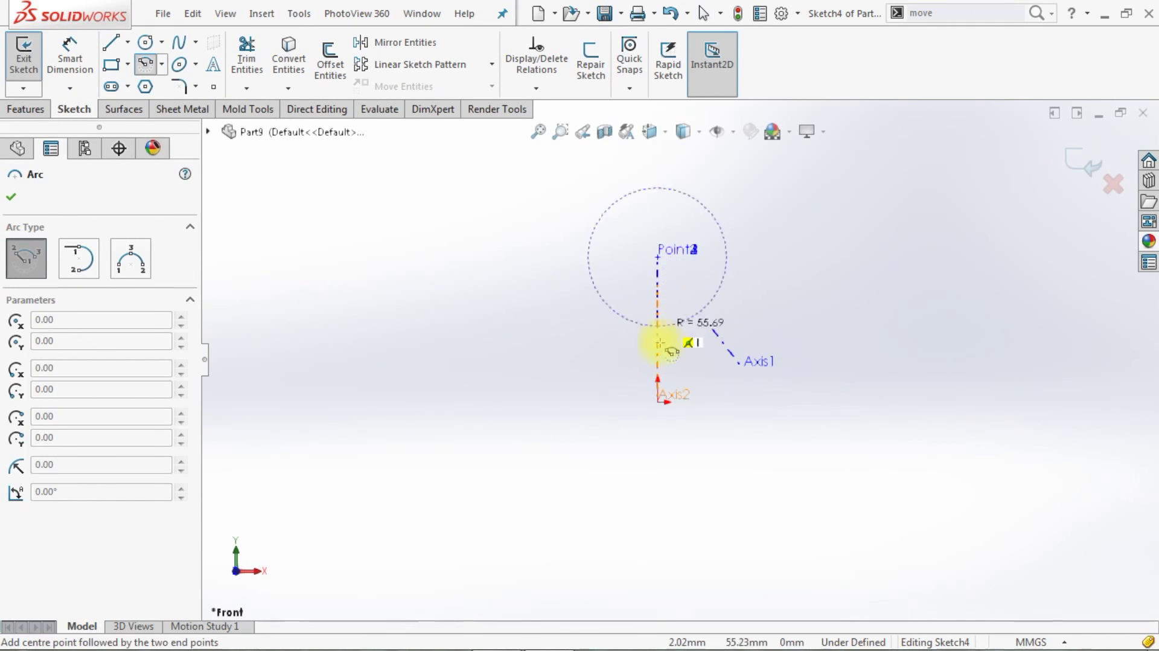
click(657, 358)
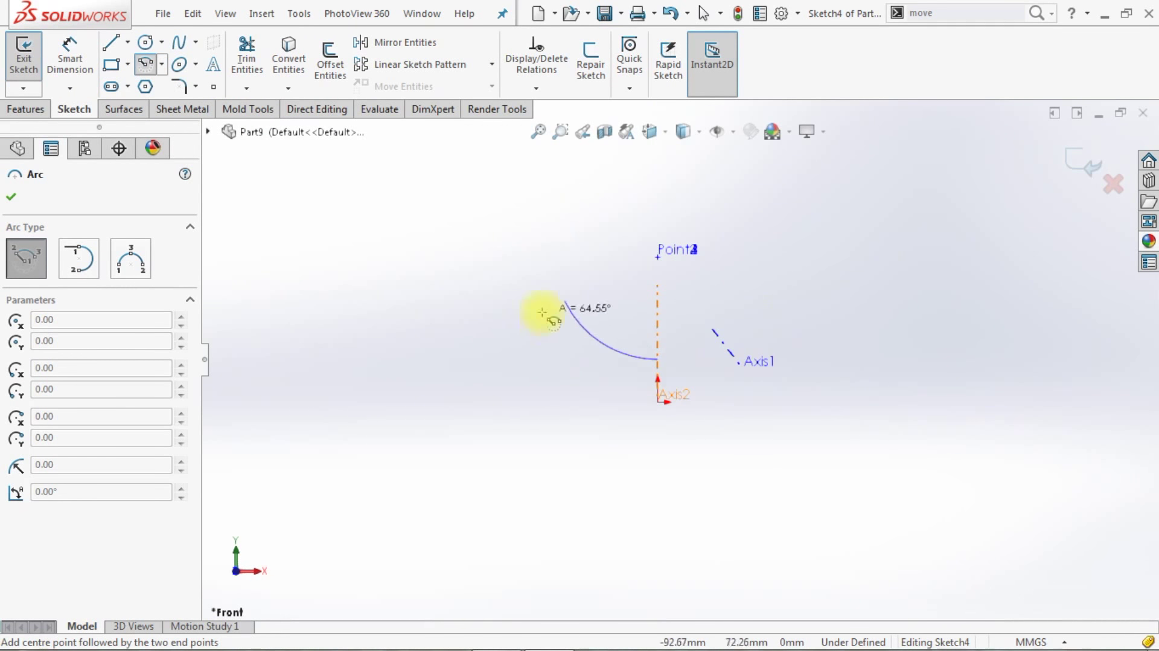
click(543, 312)
click(70, 56)
click(567, 326)
click(556, 336)
text(100)
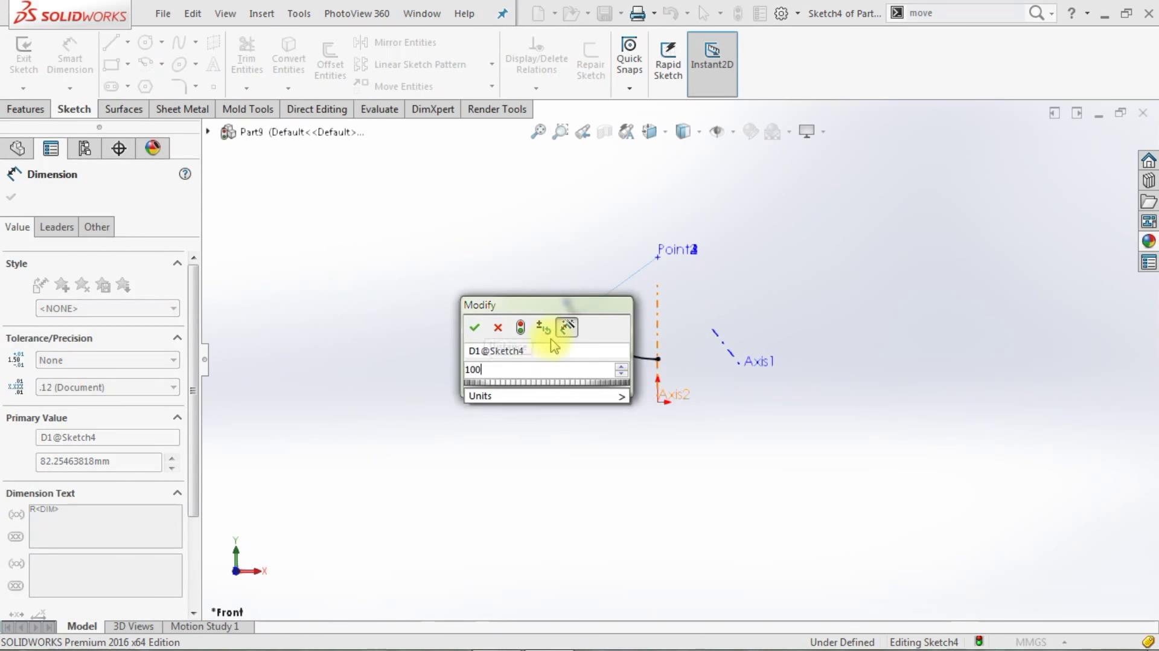
key(Return)
click(330, 60)
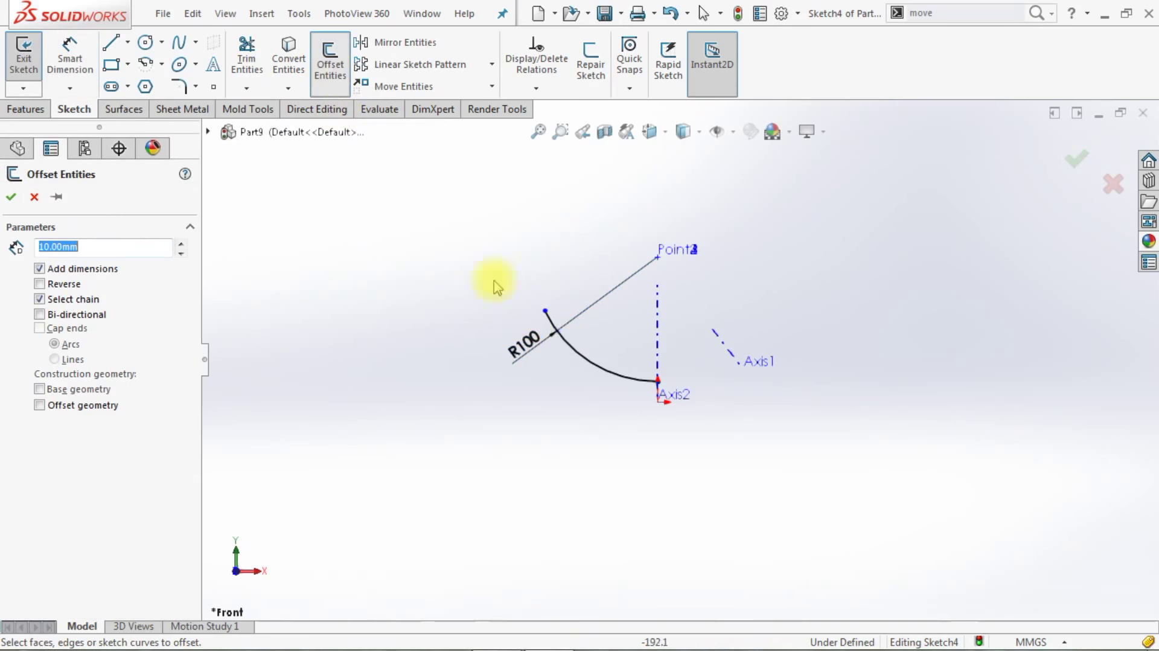
- Offset the R100 arc three times, including two 2 mm offsets toward the centre
click(591, 367)
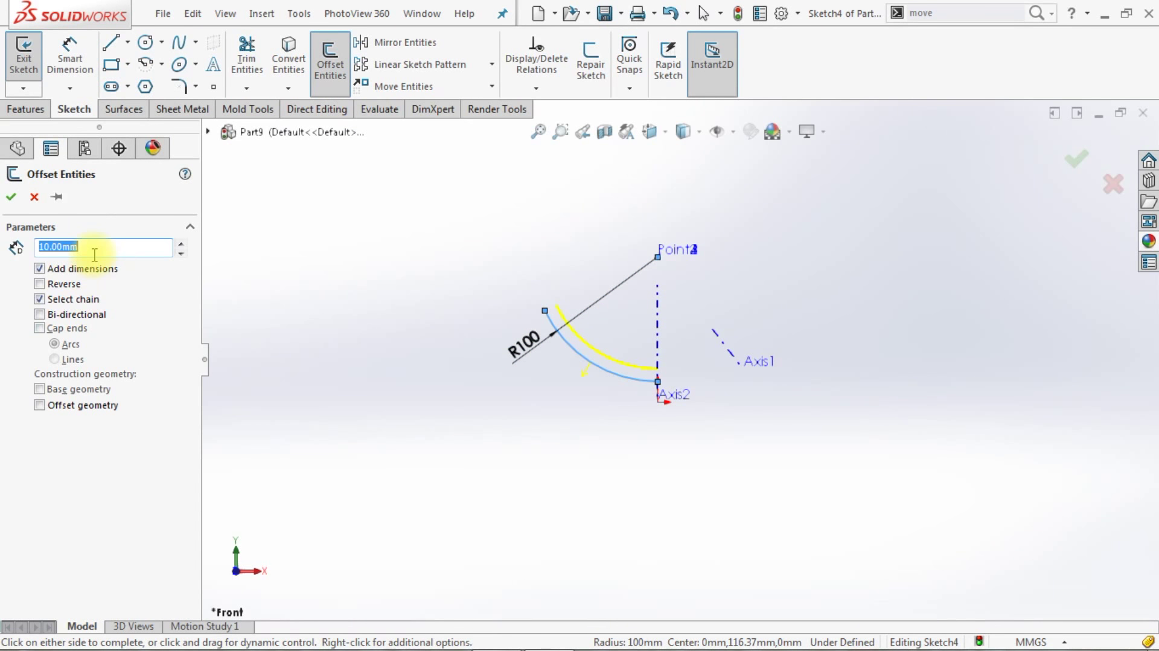
click(11, 197)
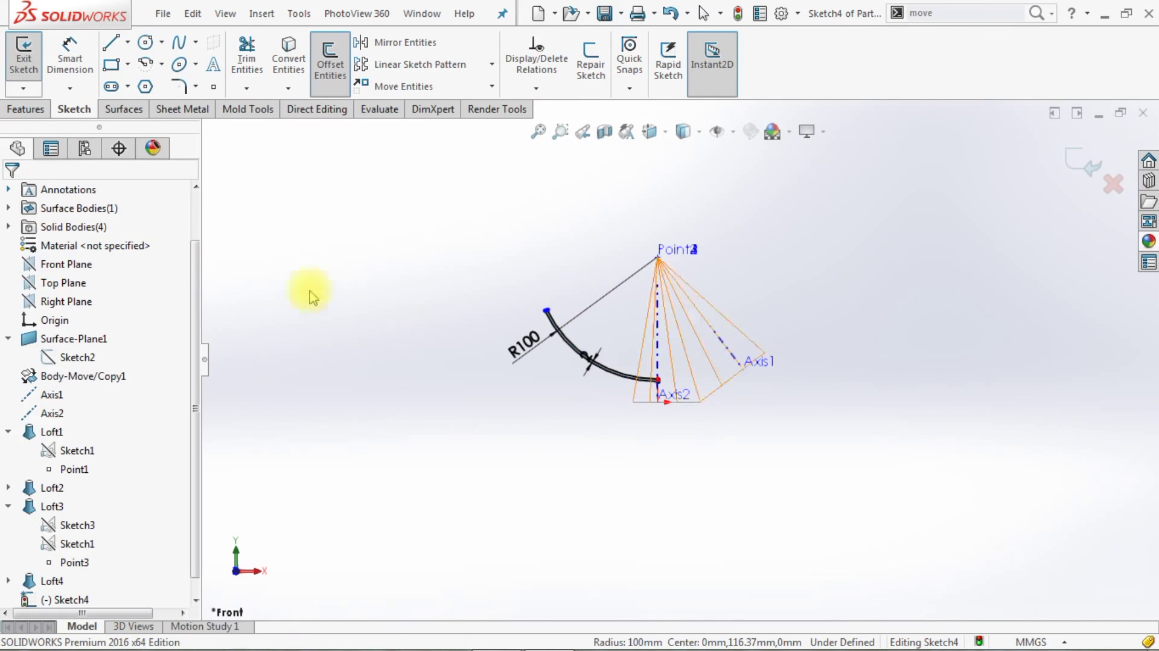
scroll(607, 341, down, 5)
click(326, 80)
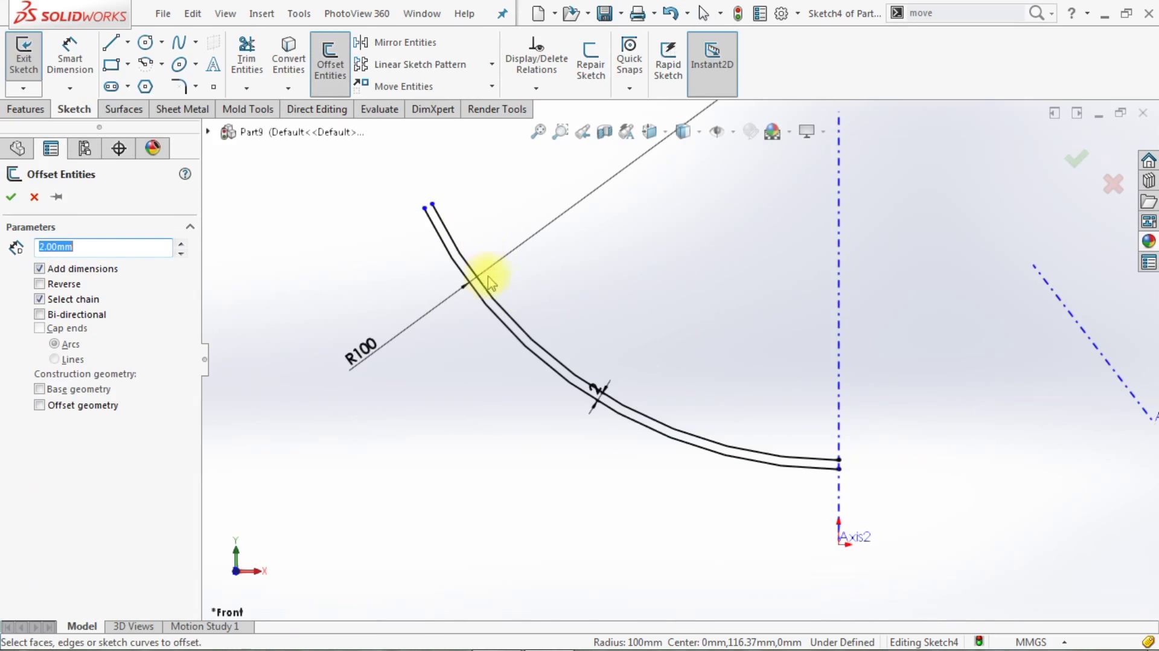
click(480, 290)
click(11, 198)
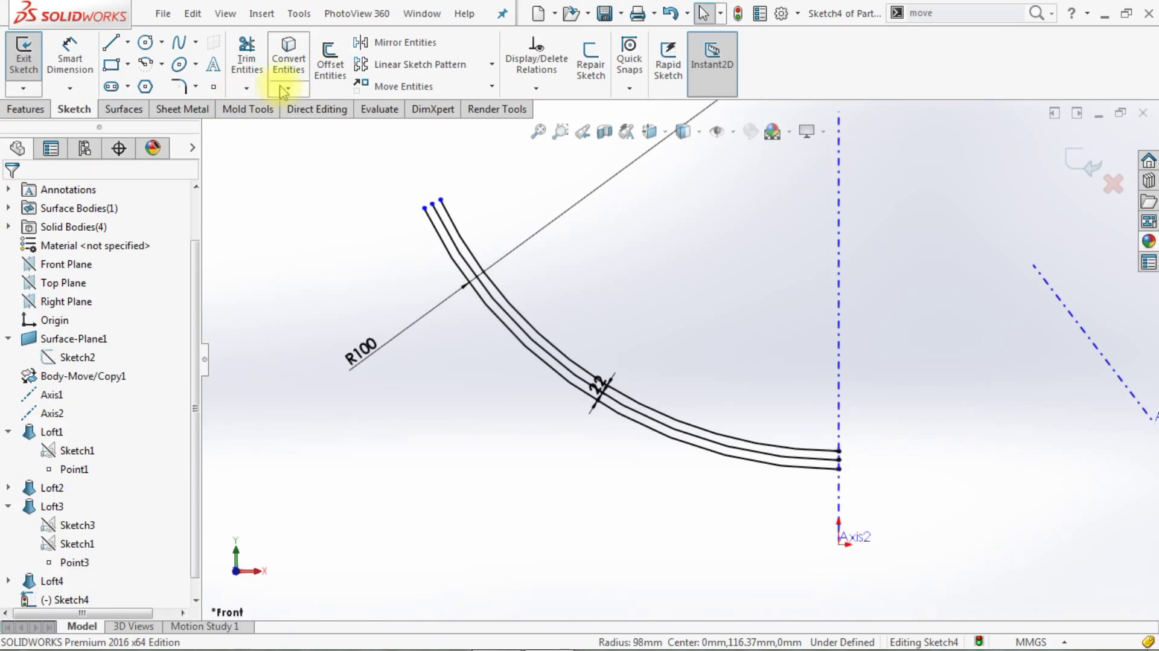
click(330, 63)
click(456, 222)
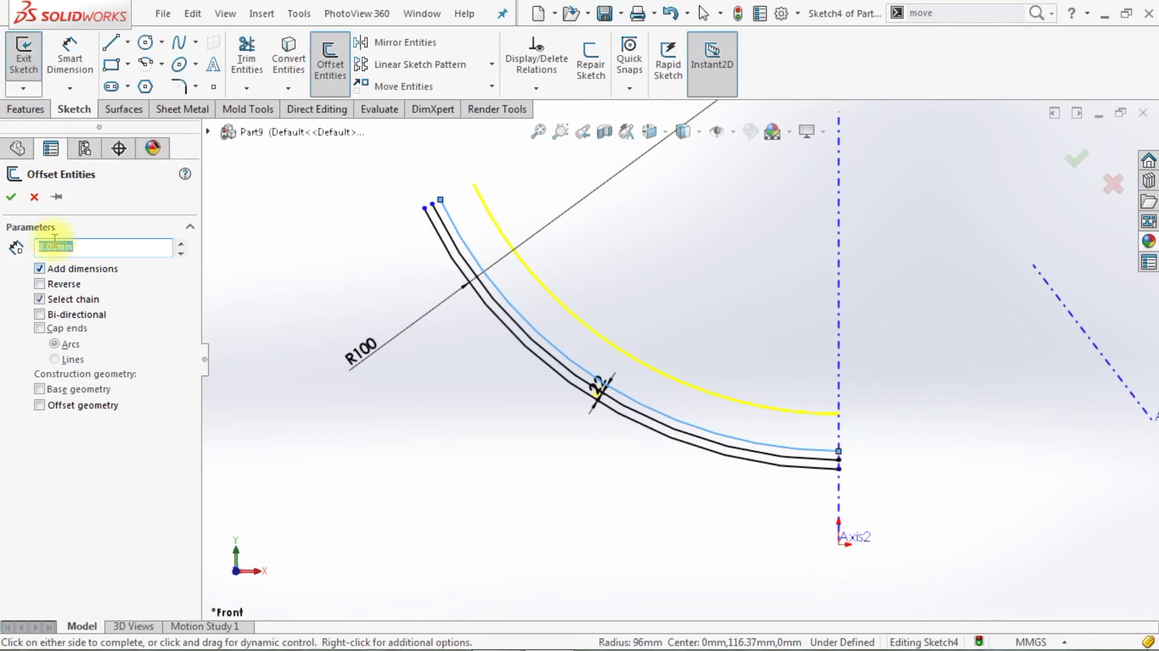
click(12, 198)
- Exit Sketch4 and switch to the isometric view
click(1083, 164)
key(ctrl+7)
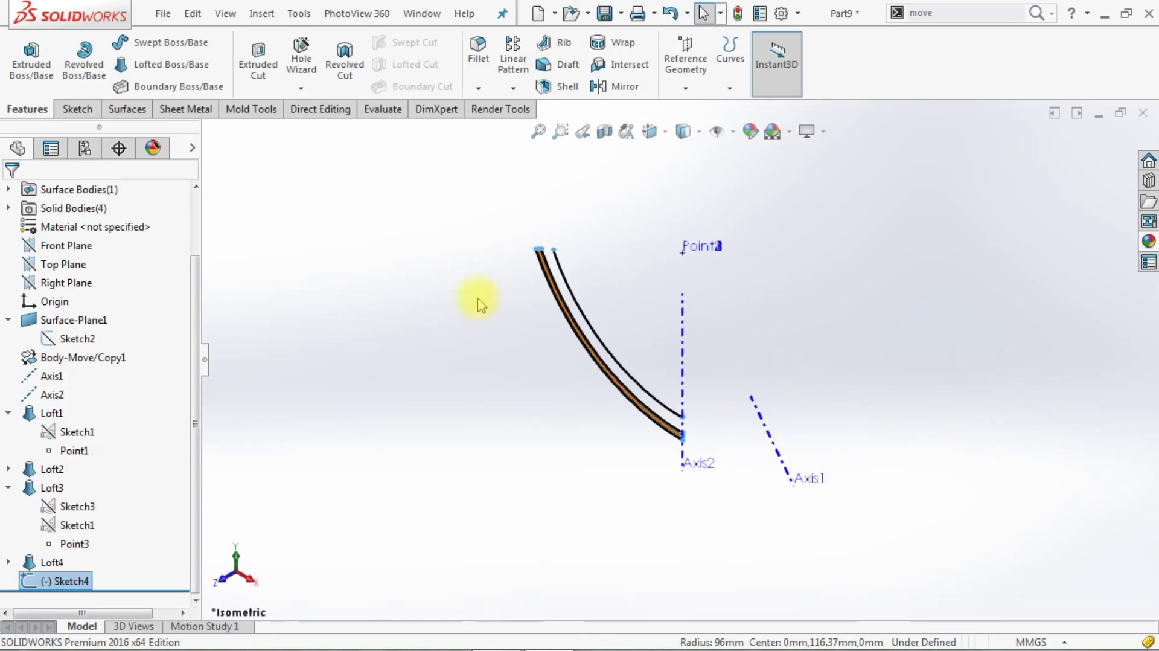
click(175, 109)
click(145, 113)
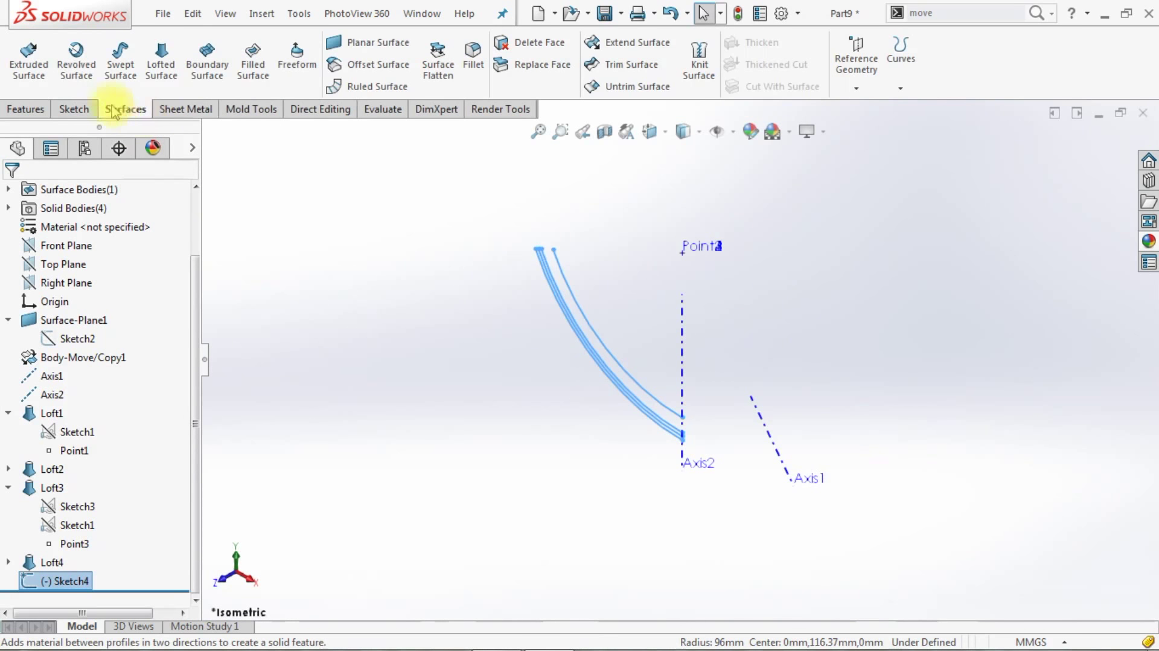
- Revolve the Sketch4 arcs 360° about Axis2 into a bowl surface (Surface-Revolve1)
click(75, 58)
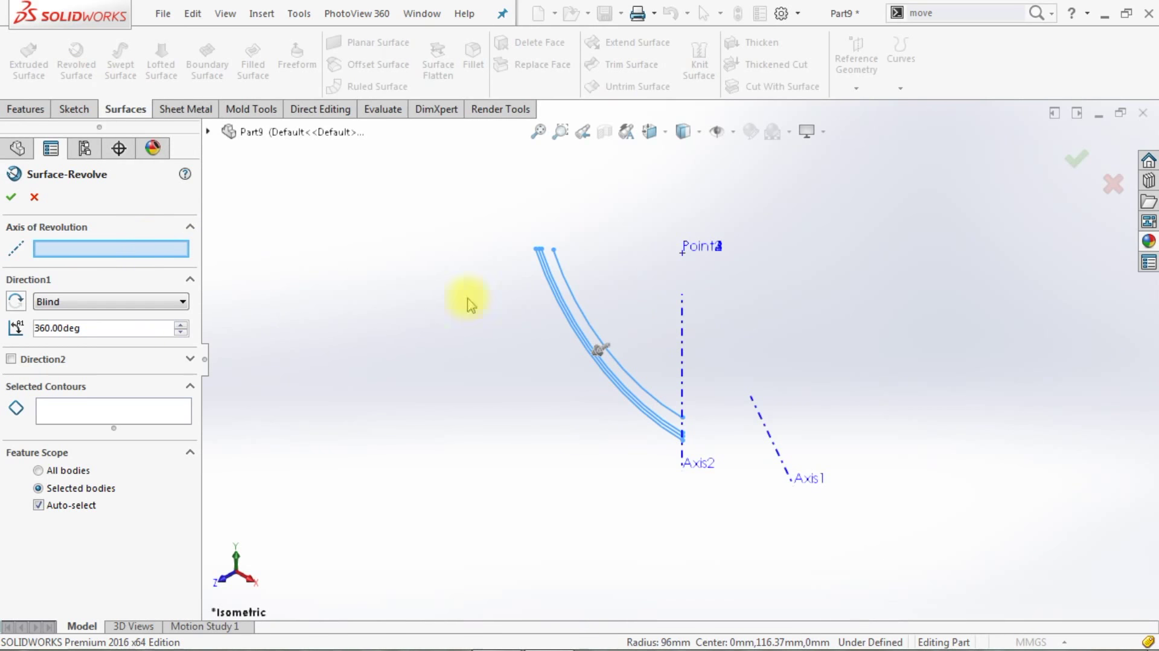
click(682, 332)
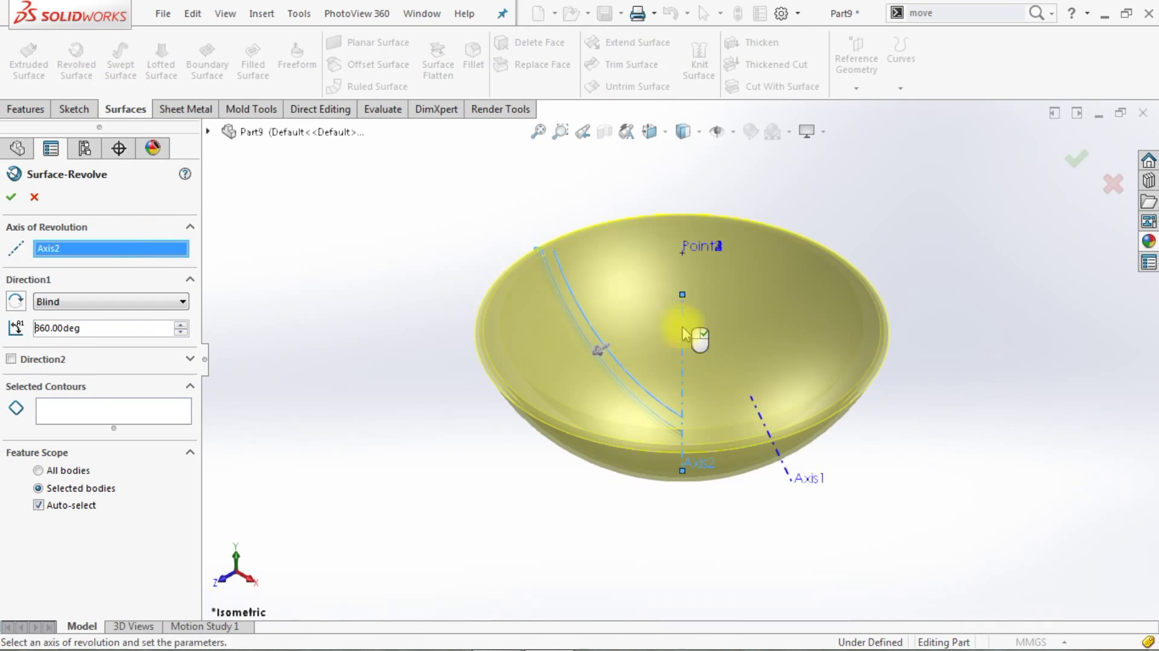
click(8, 200)
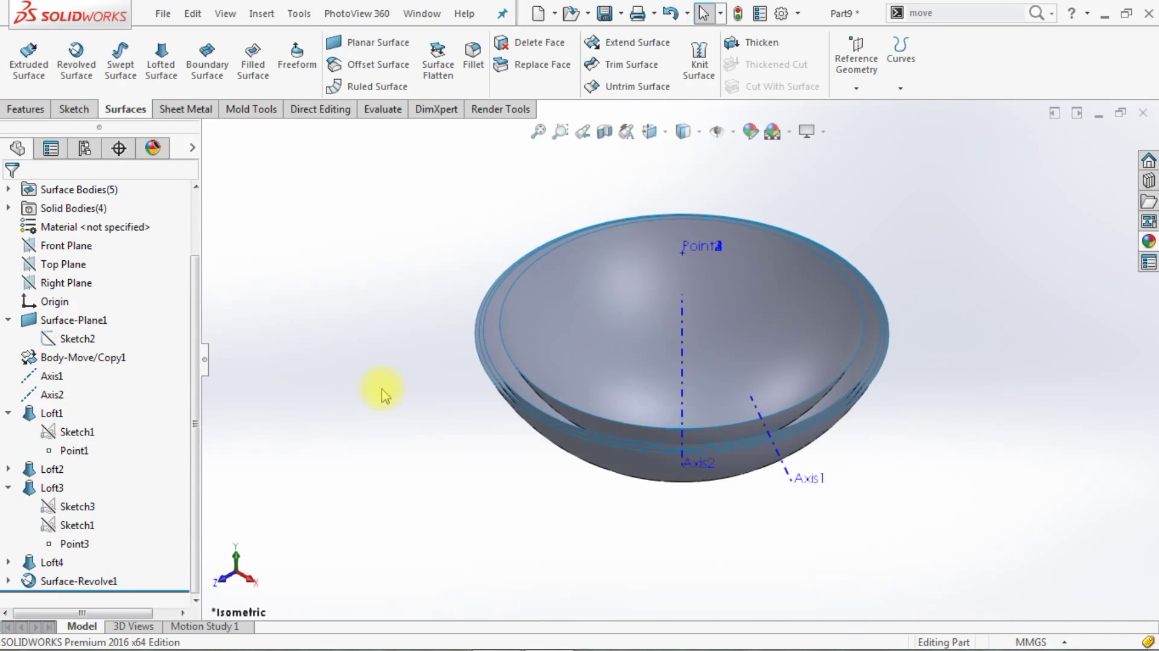
- Turn on RealView and show the hidden pyramid-shaped solid bodies inside the bowl
click(789, 132)
click(821, 153)
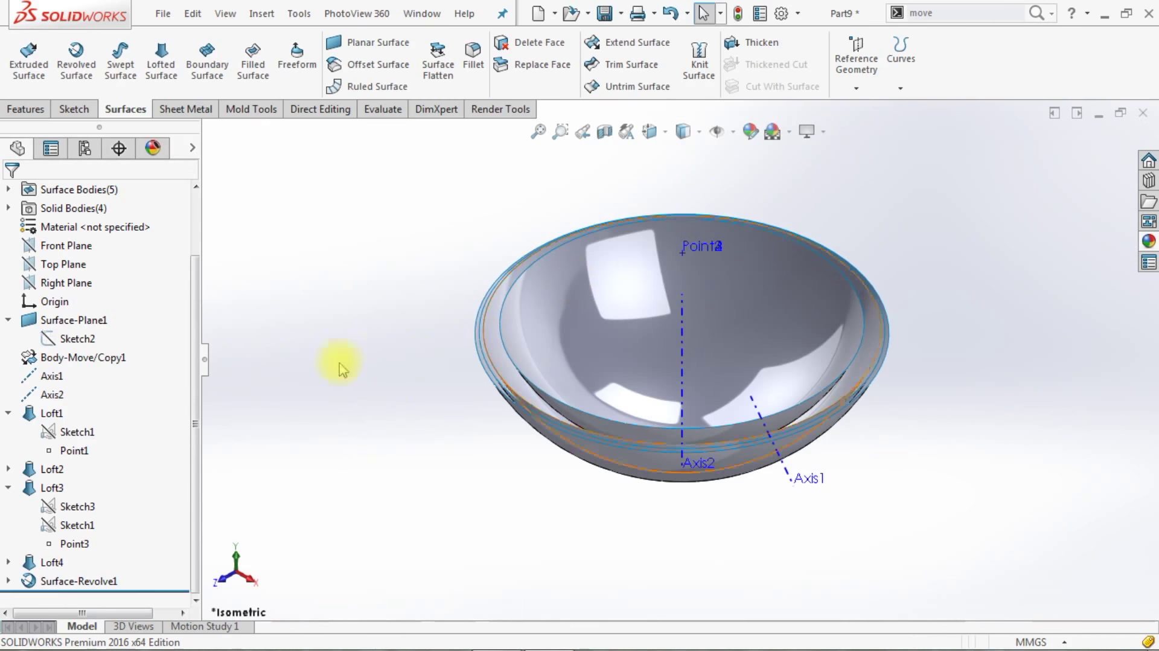
right_click(73, 208)
click(98, 186)
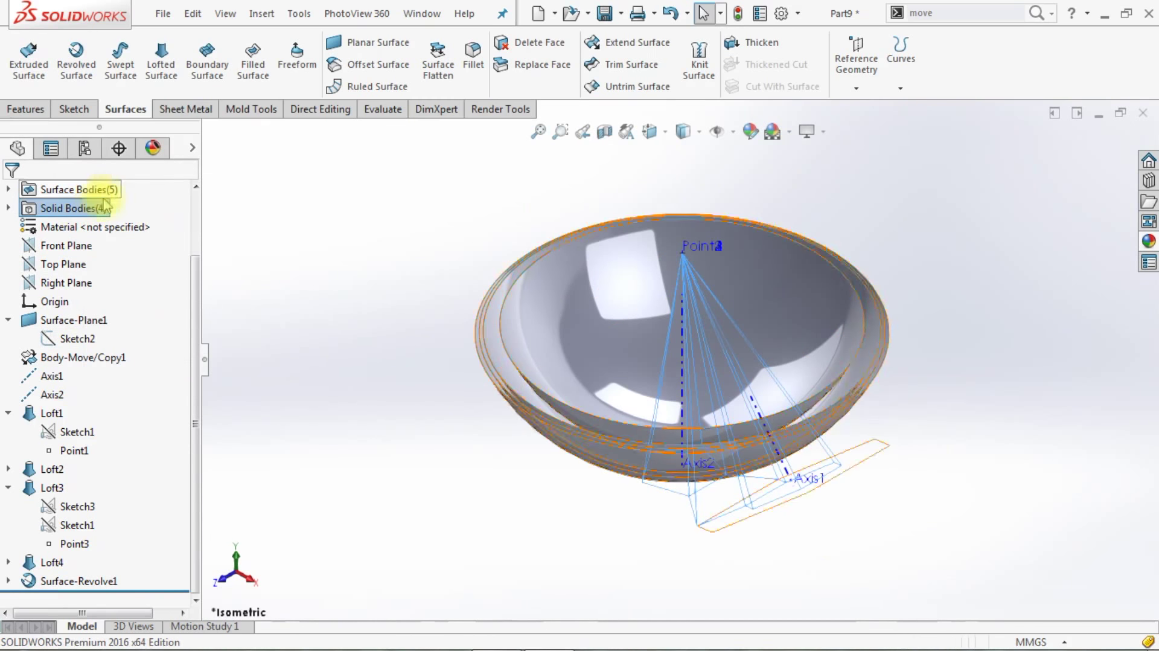
middle_drag(468, 461, 788, 170)
click(950, 11)
- Cut the pyramid solid bodies with the first revolved bowl surface (SurfaceCut1)
text(ut)
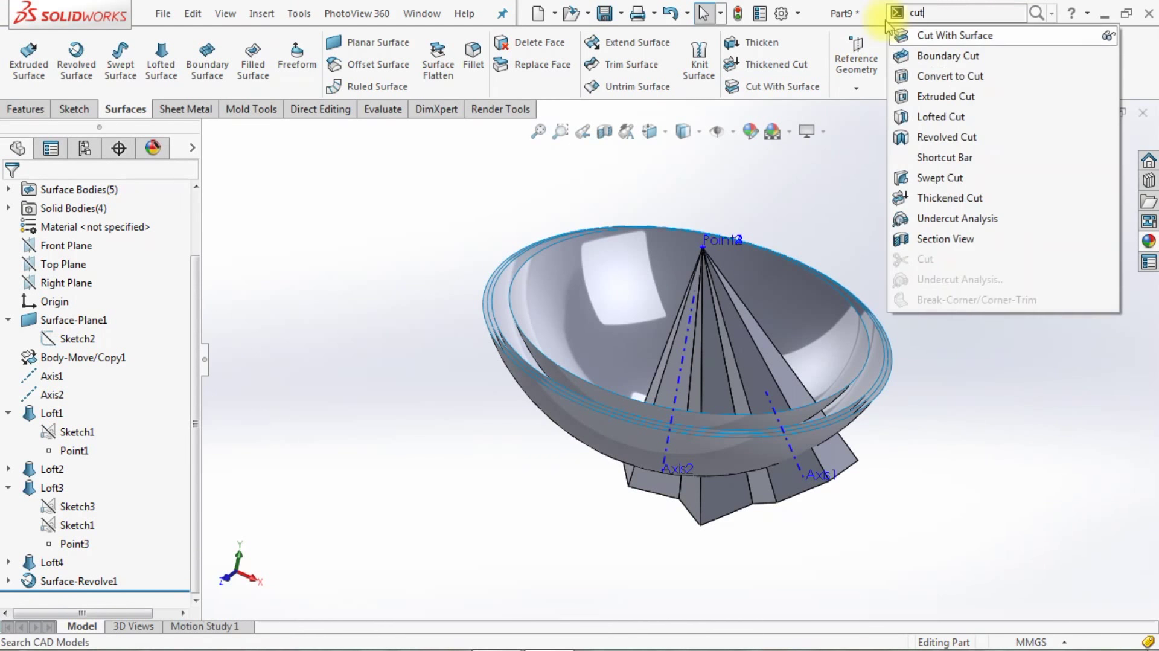
click(920, 36)
click(642, 280)
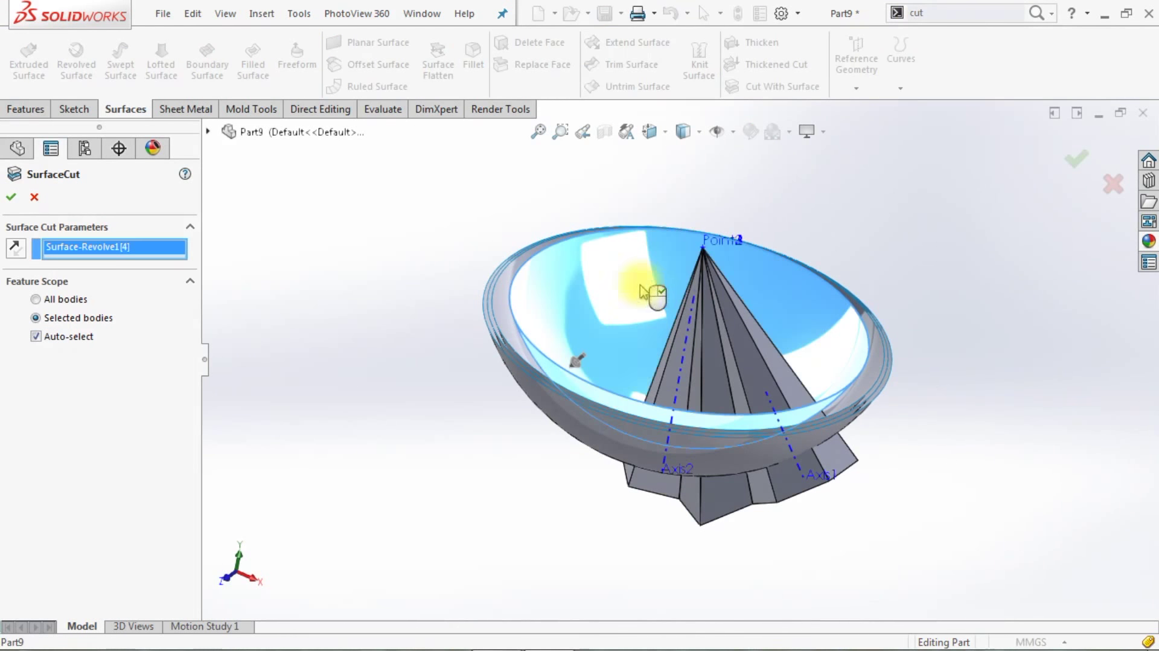
middle_drag(660, 362, 622, 406)
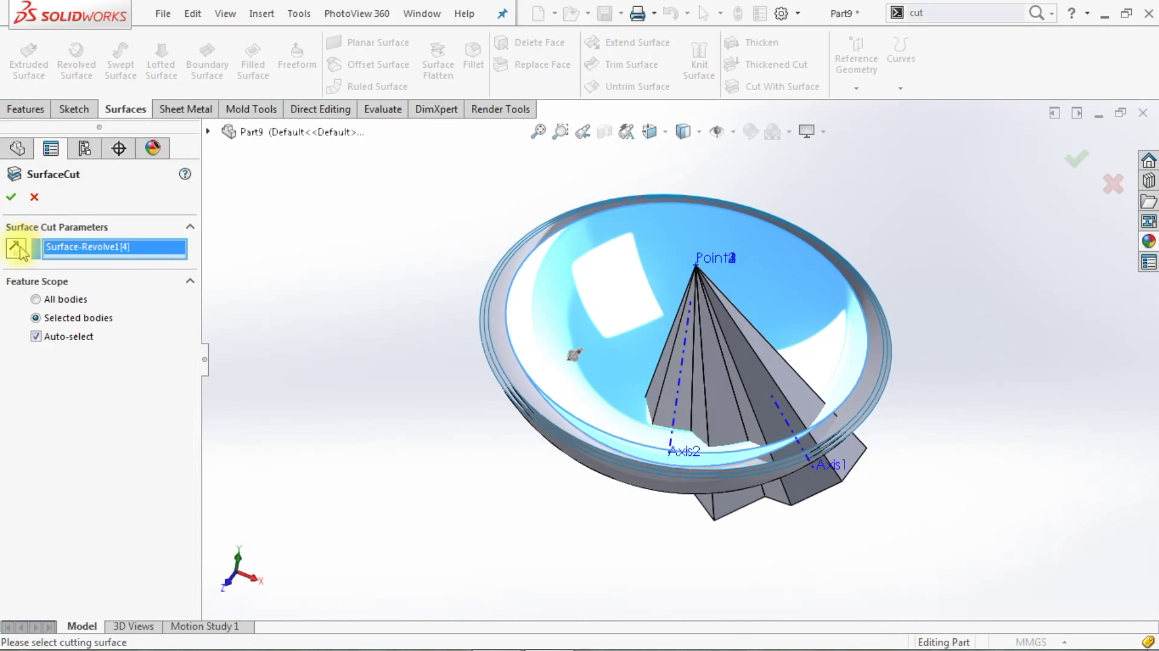
middle_drag(374, 388, 507, 367)
scroll(585, 356, down, 3)
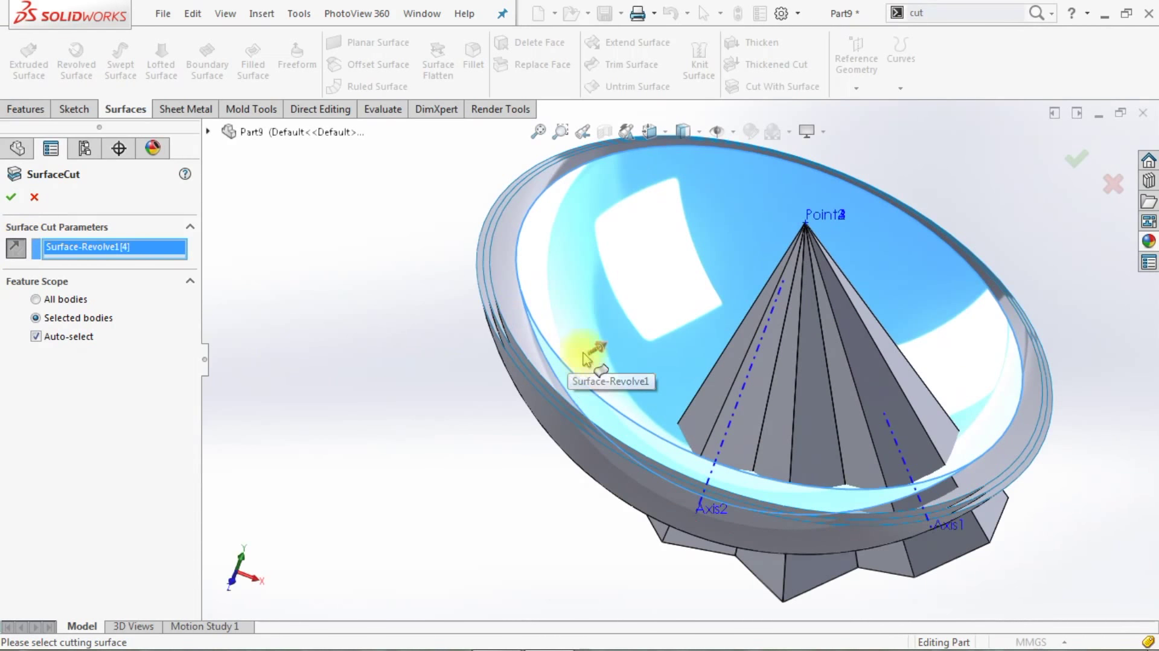
click(11, 197)
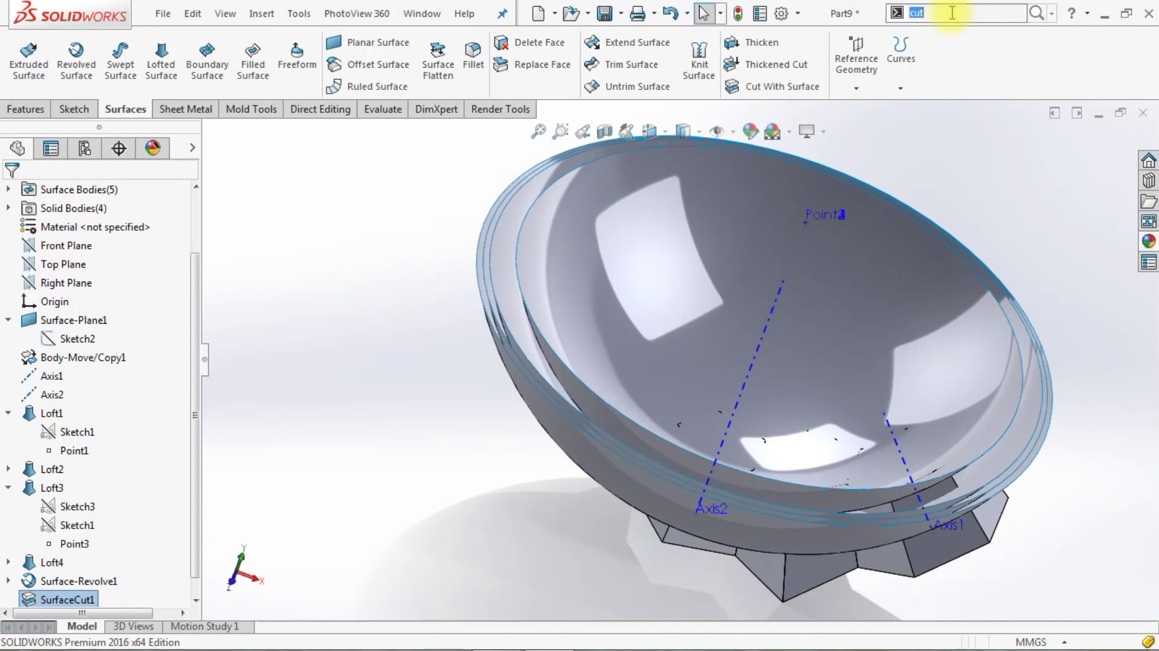
- Cut the bodies again using the other revolved bowl surface
click(928, 36)
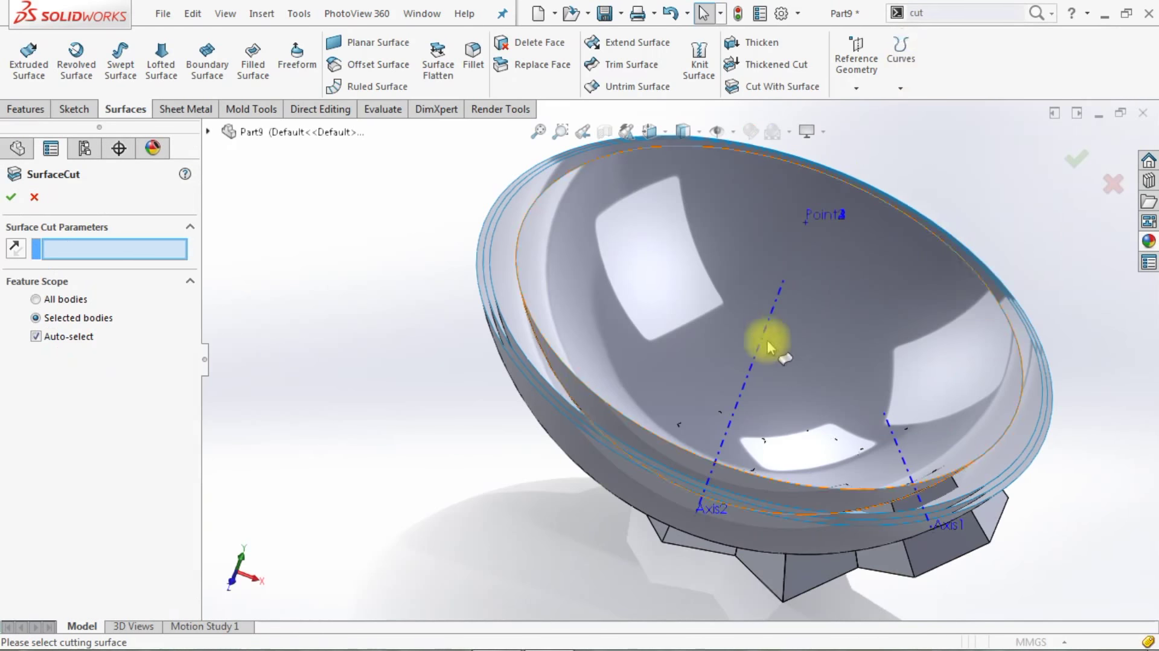
scroll(763, 336, up, 3)
middle_drag(789, 266, 724, 302)
click(662, 360)
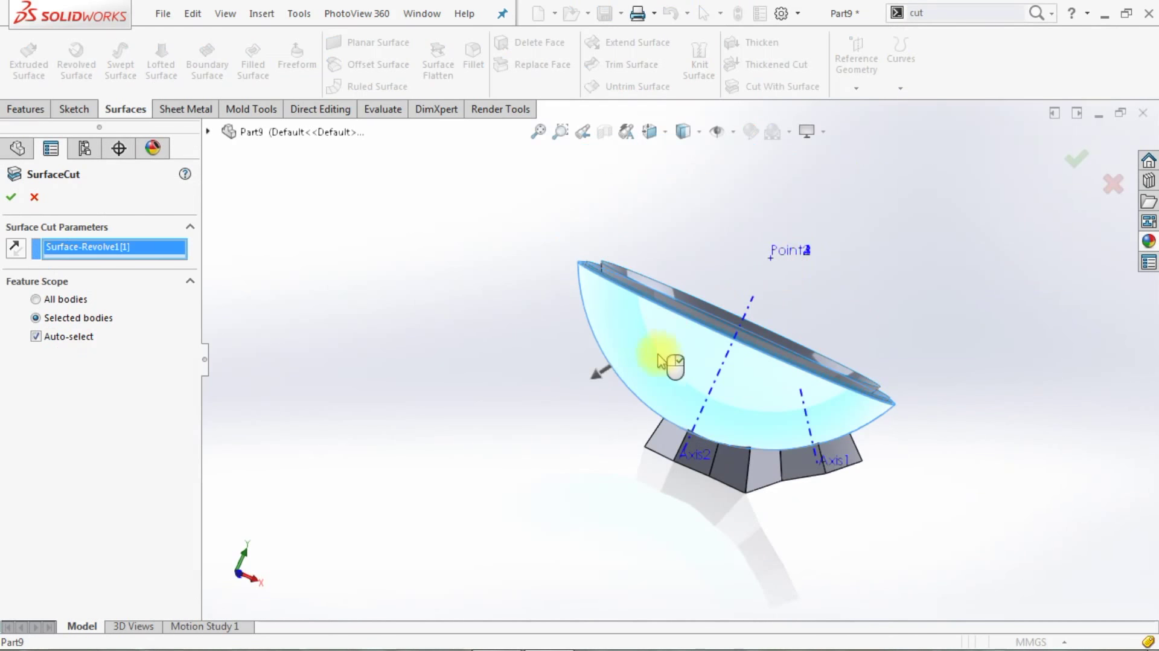
click(11, 196)
- Hide both revolved bowl surfaces to leave only the trimmed solids visible
middle_drag(440, 383, 414, 432)
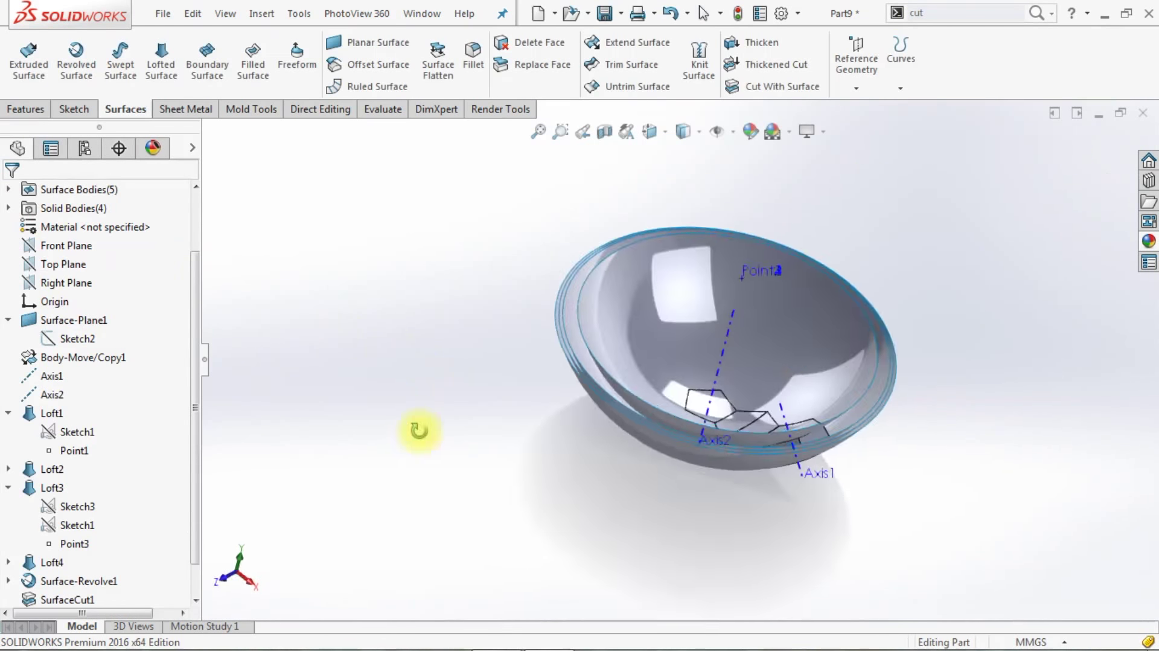
click(700, 309)
click(763, 238)
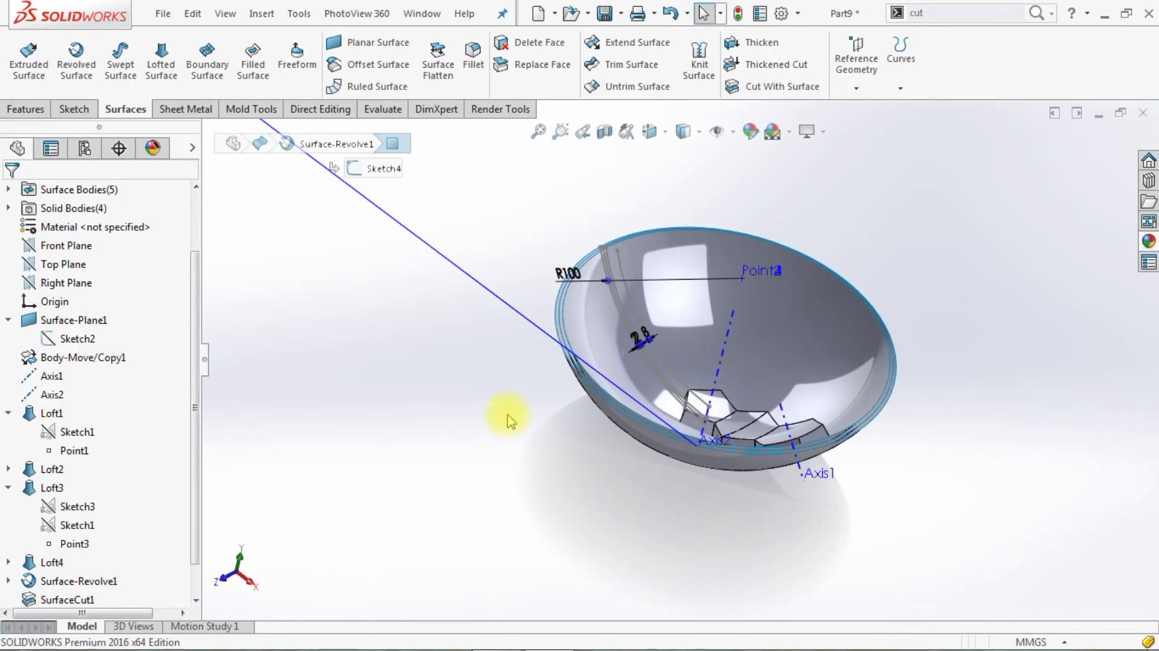
middle_drag(507, 421, 599, 316)
click(685, 310)
click(754, 261)
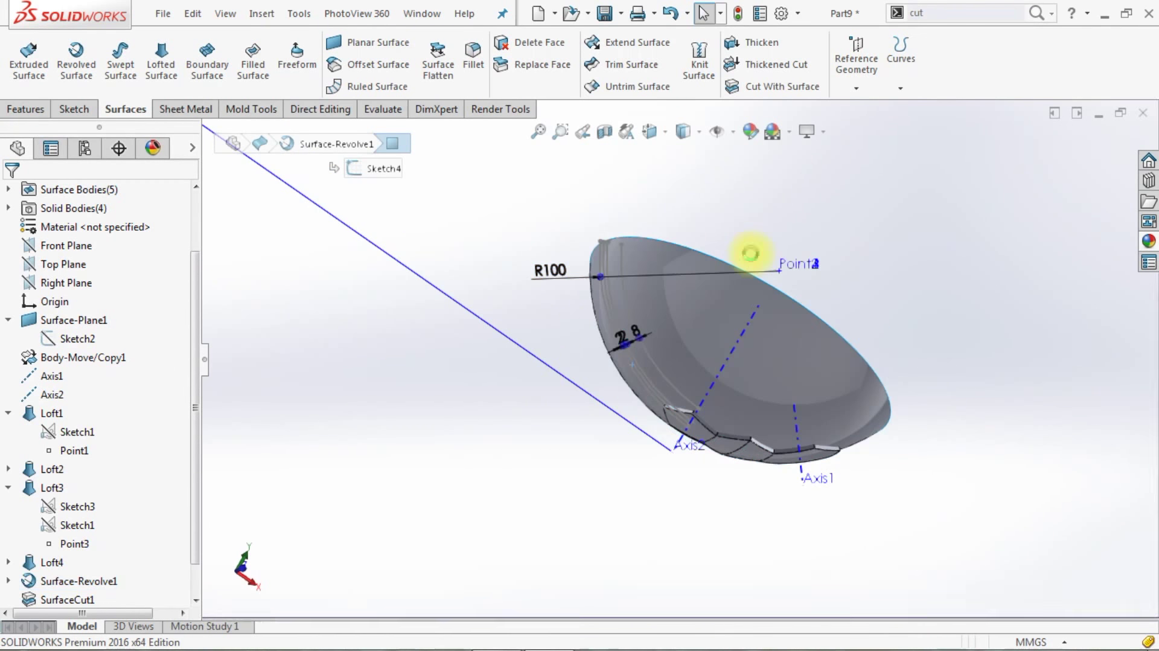
click(869, 240)
middle_drag(869, 239, 871, 413)
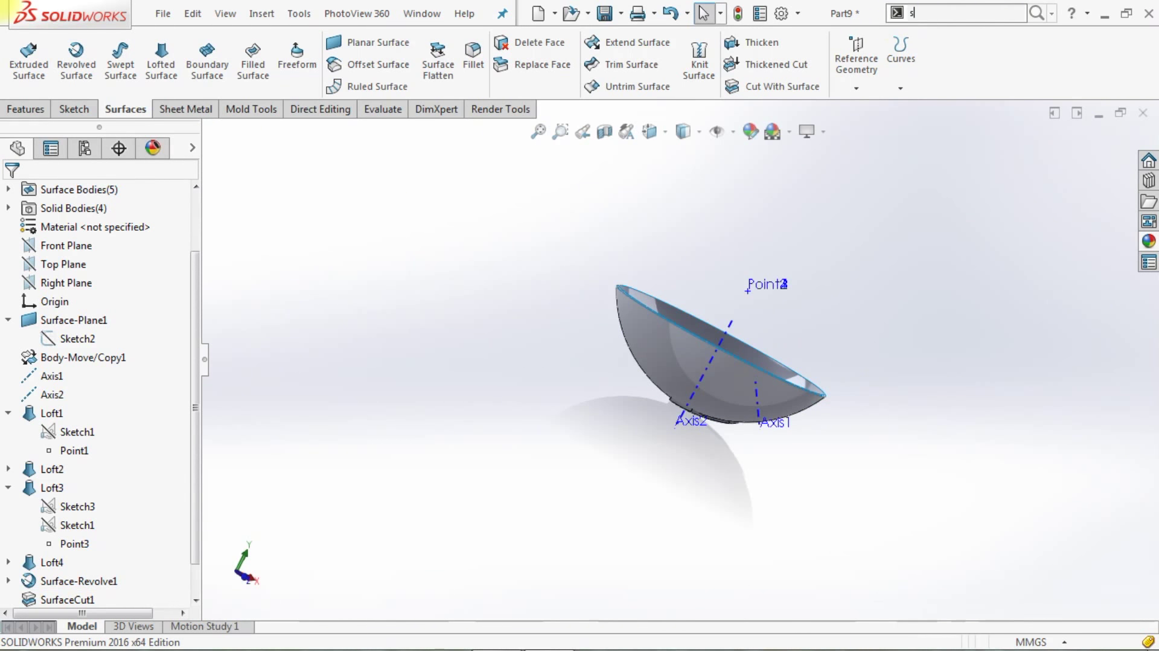
- Split the trimmed bodies using both revolved surfaces as trim tools
text(plit)
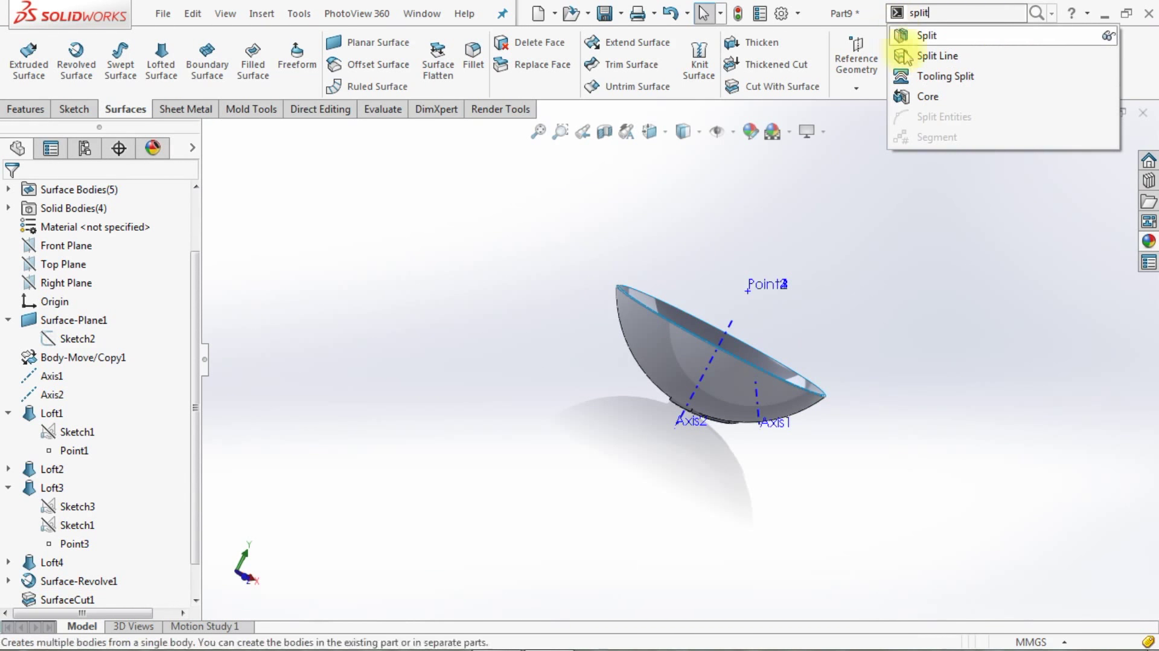
click(918, 35)
middle_drag(841, 318, 782, 364)
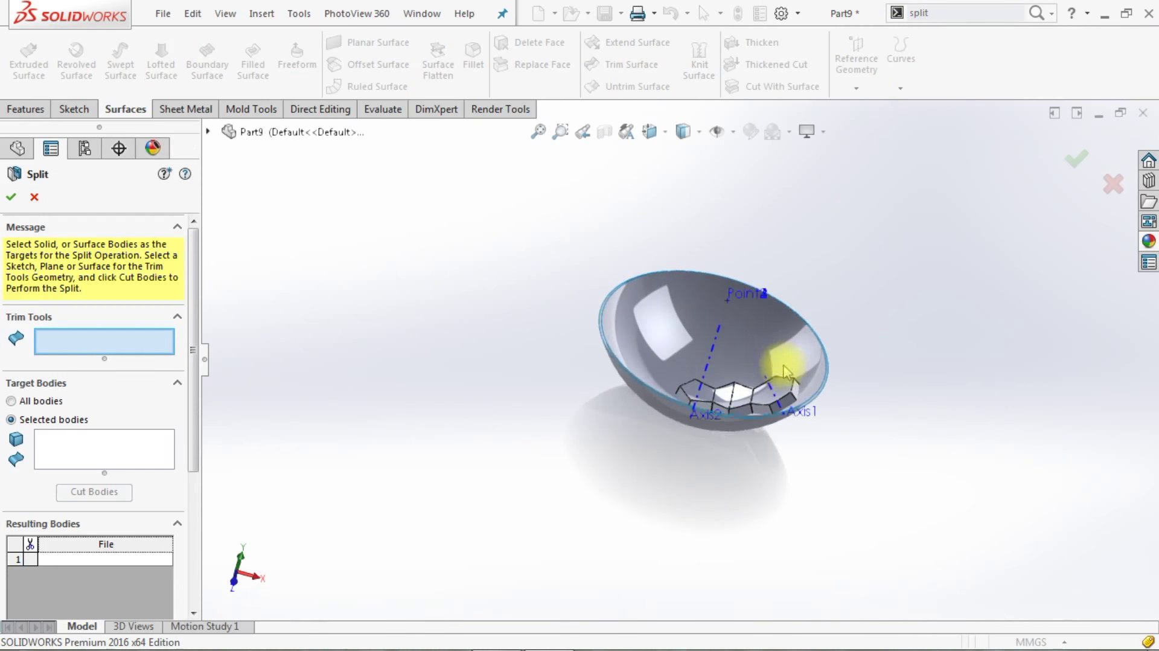
click(636, 305)
mouse_move(668, 369)
middle_down()
mouse_move(636, 304)
mouse_move(698, 289)
middle_up()
click(708, 297)
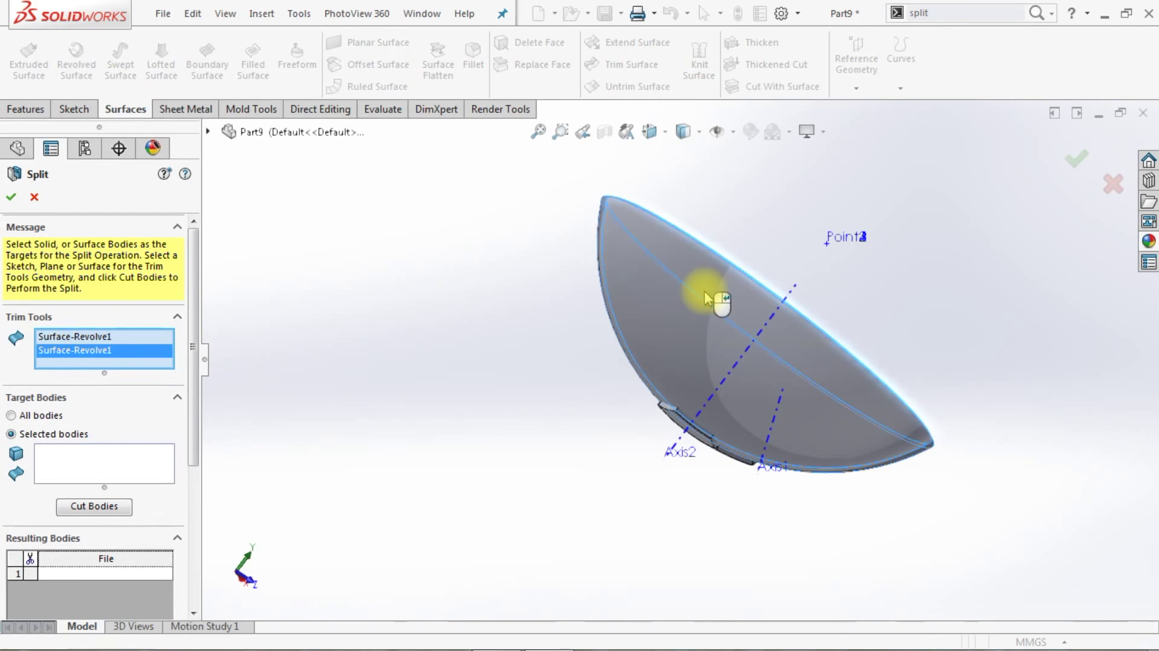
click(35, 198)
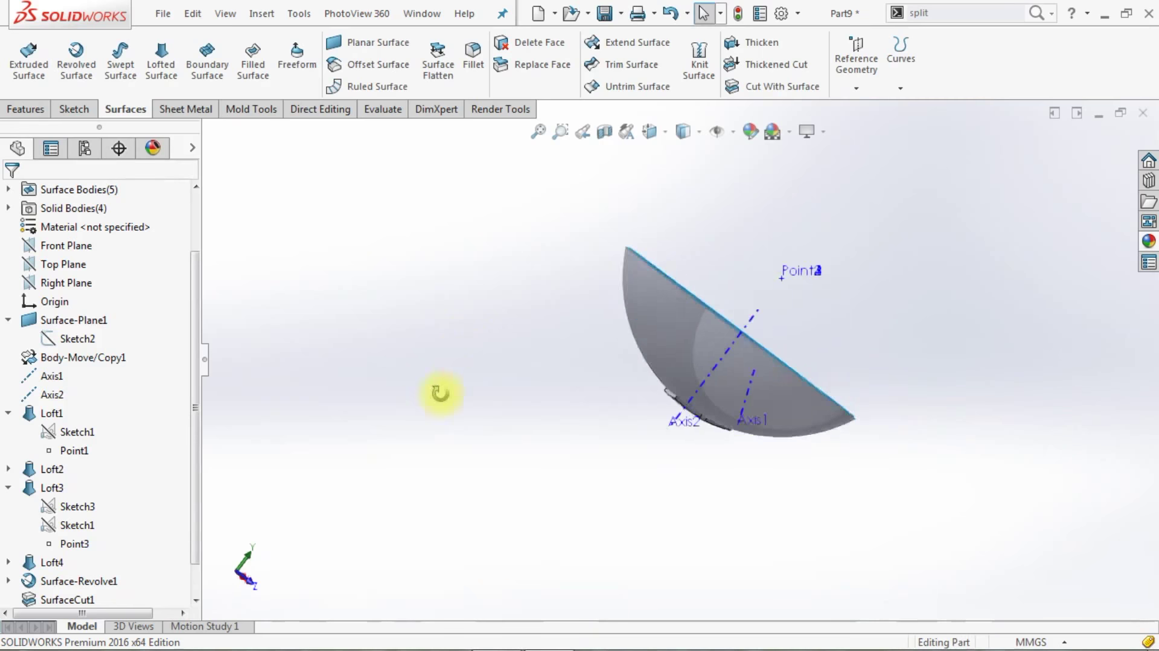
- Combine two adjacent facet bodies with Add, leaving three solid bodies
click(907, 13)
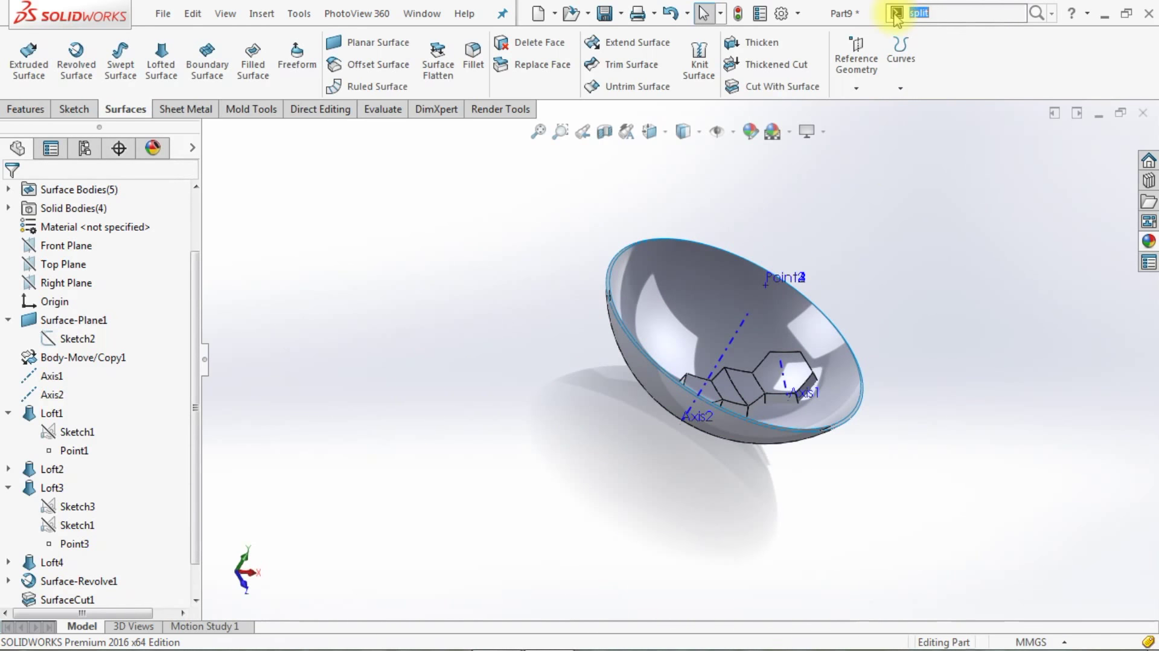
text(com)
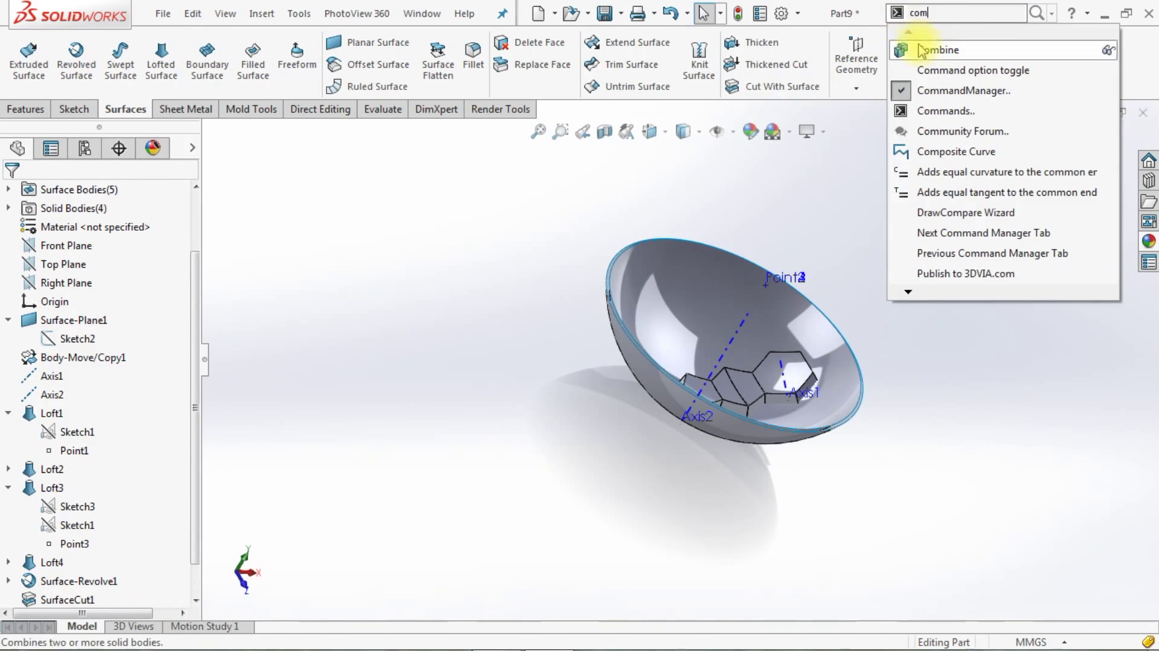
click(914, 49)
scroll(779, 388, down, 2)
scroll(737, 383, down, 2)
click(703, 380)
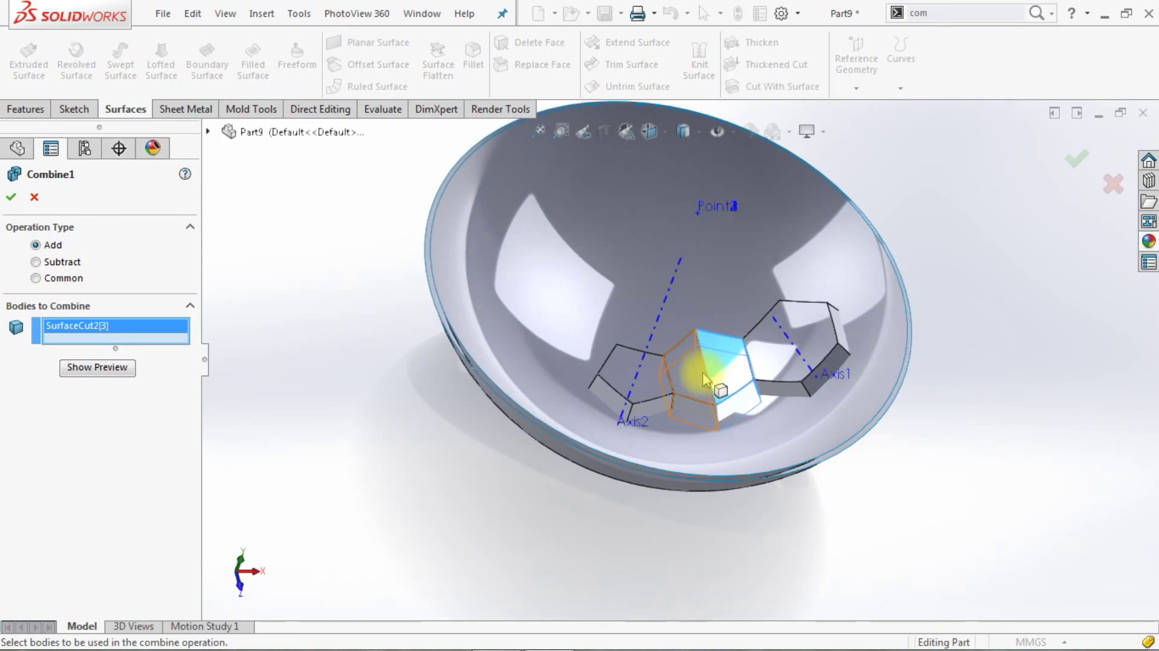
click(698, 379)
key(Return)
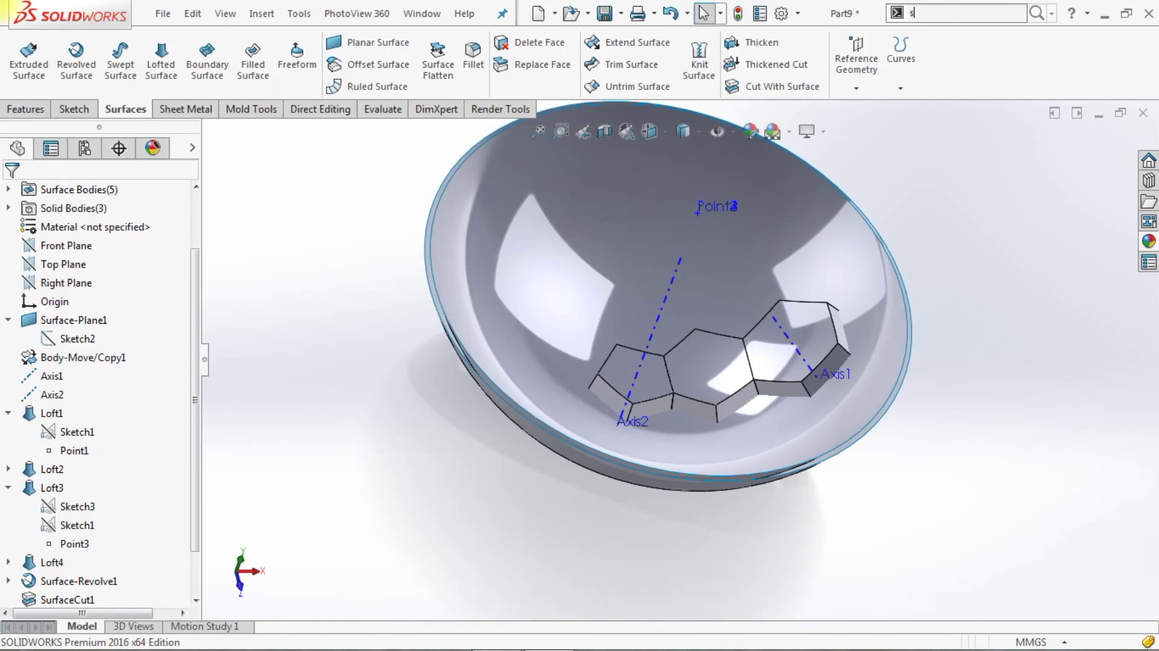
- Set up a Split with the bowl surface as trim tool and cut the bodies
text(plit)
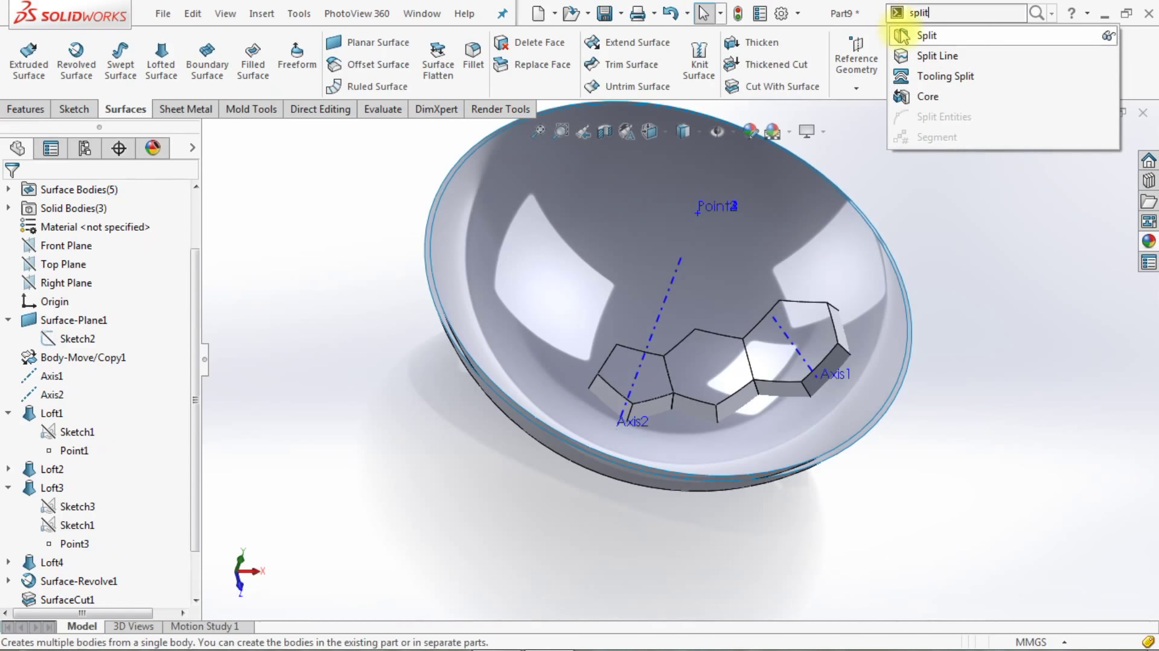
click(927, 35)
click(621, 331)
mouse_move(621, 331)
middle_down()
mouse_move(670, 260)
mouse_move(621, 292)
middle_up()
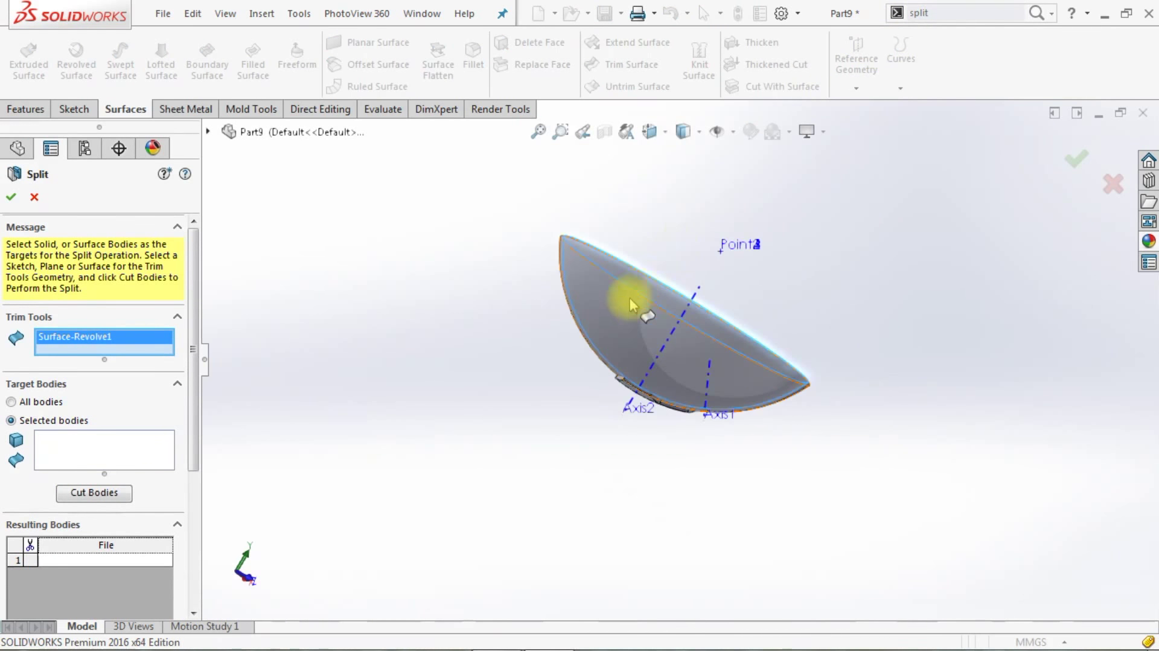
click(640, 307)
click(81, 507)
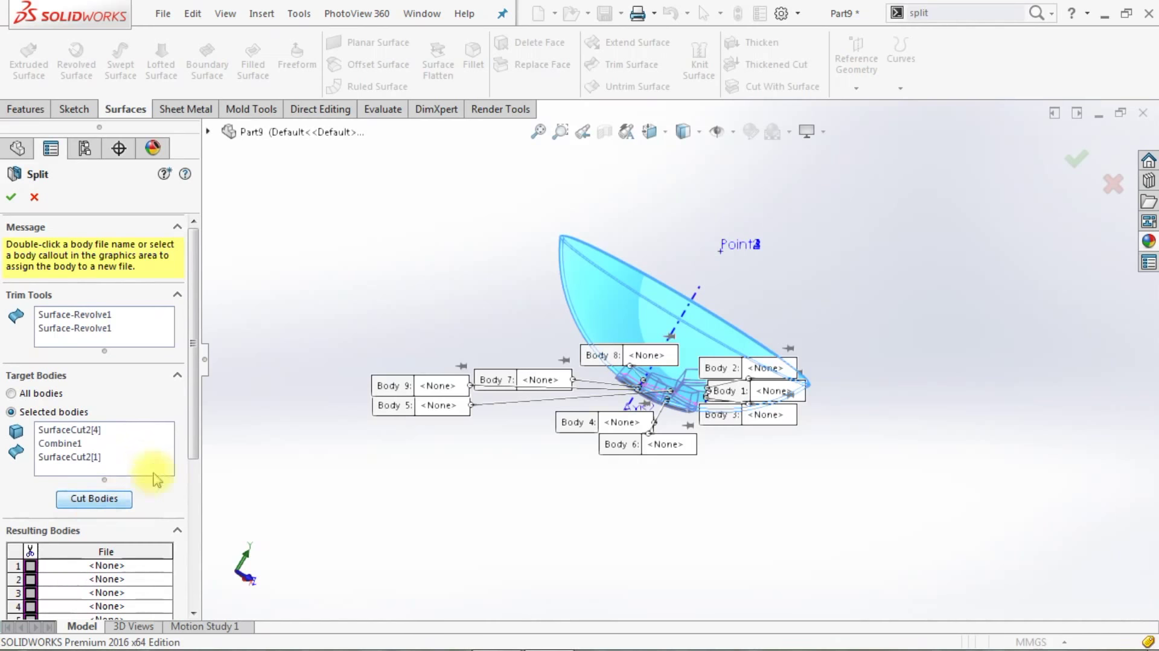
drag(188, 433, 189, 557)
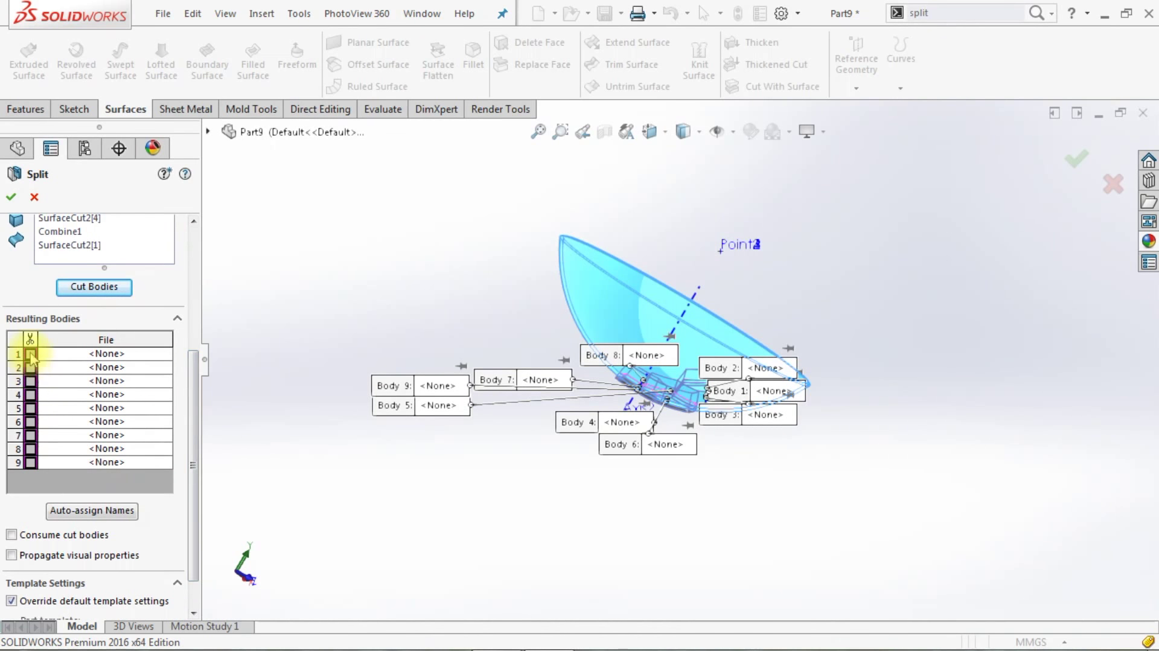
- Keep resulting bodies 4 through 8 and confirm the split
click(31, 394)
click(30, 408)
click(30, 421)
click(31, 435)
click(31, 448)
click(11, 196)
- Hide the revolved bowl surface
mouse_move(426, 297)
middle_down()
mouse_move(567, 296)
mouse_move(679, 368)
middle_up()
click(567, 296)
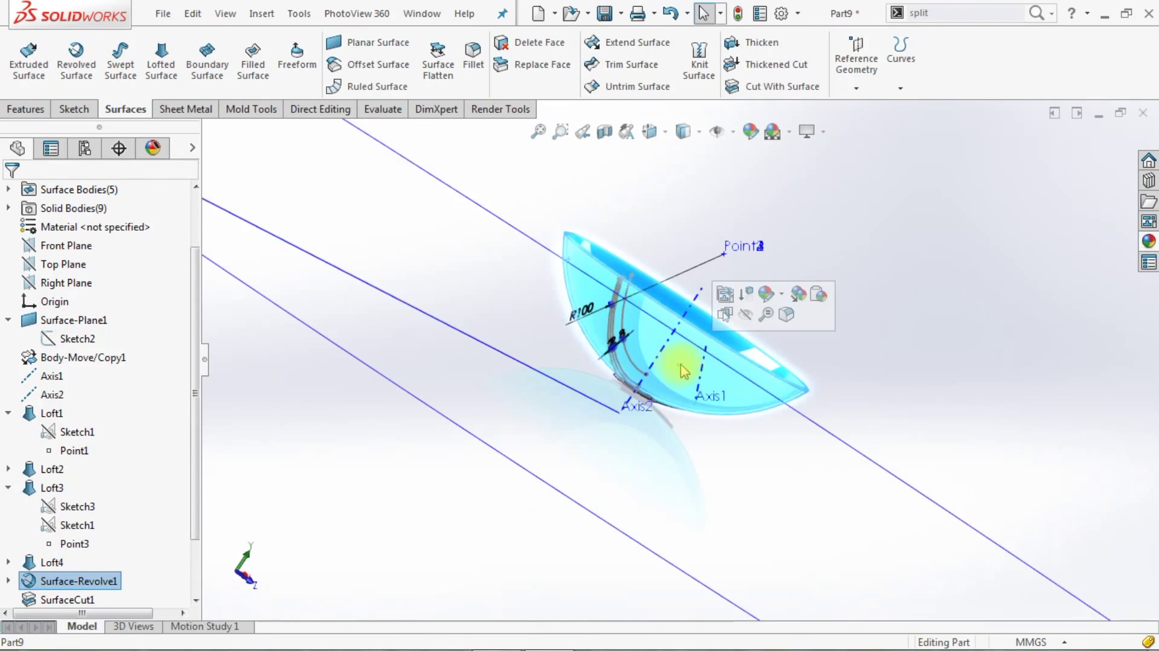
click(746, 314)
- Select the top faces of the three split facet bodies for isolation
mouse_move(823, 346)
middle_down()
mouse_move(731, 438)
mouse_move(745, 310)
middle_up()
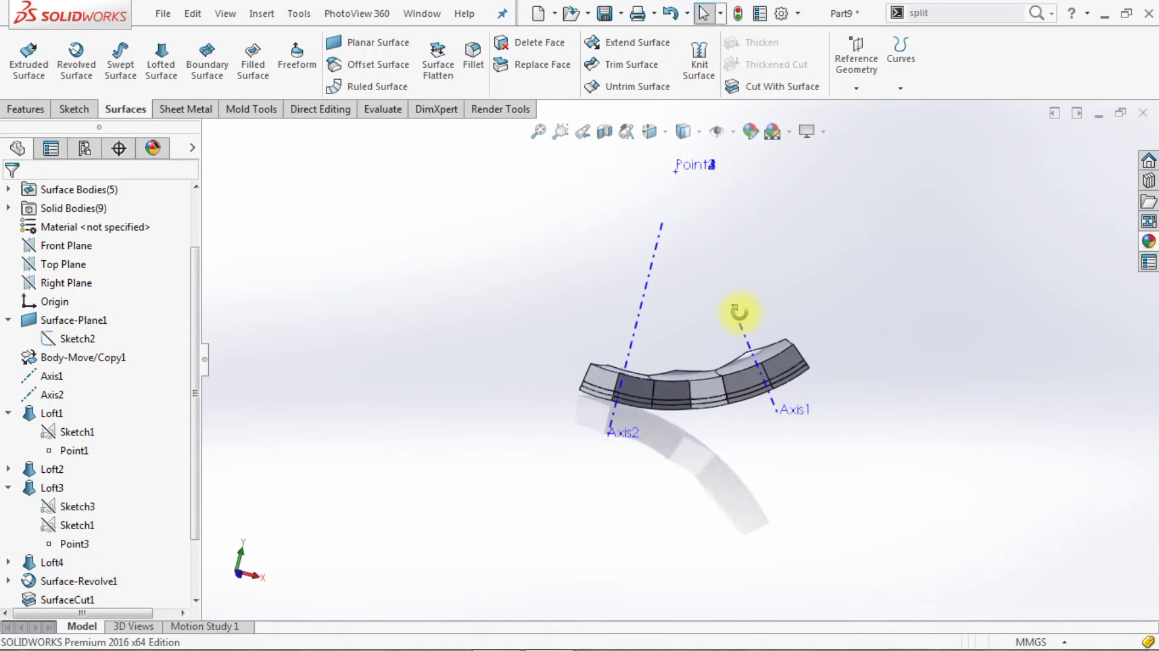
middle_drag(653, 395, 668, 259)
scroll(633, 382, down, 3)
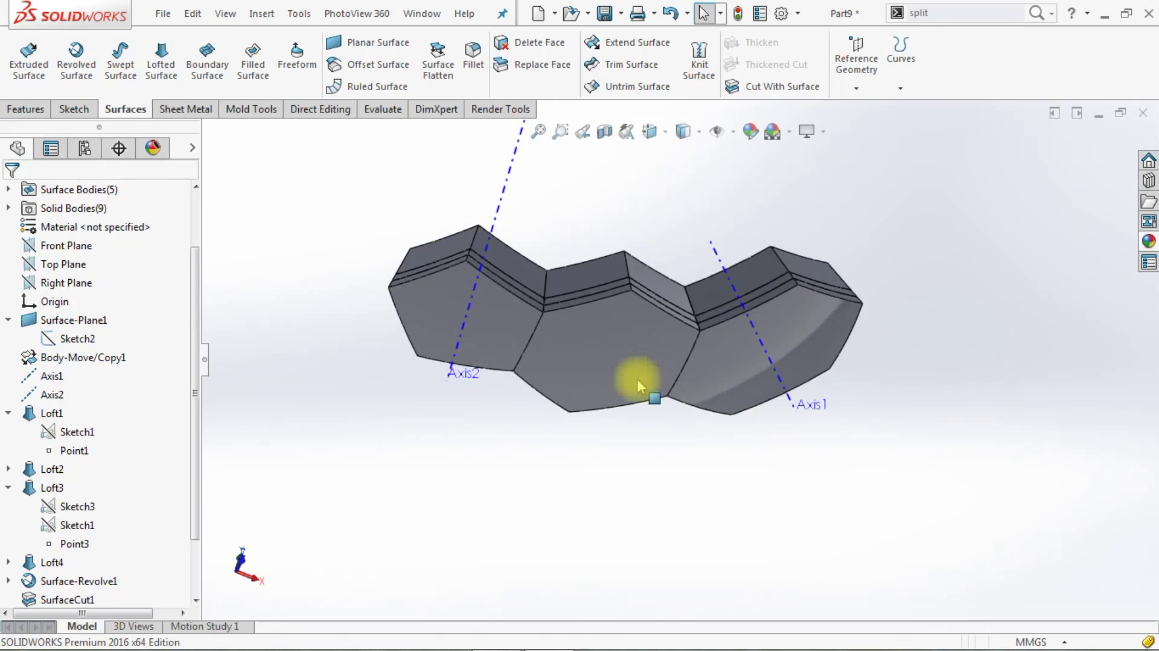
click(495, 326)
ctrl+click(604, 351)
ctrl+click(732, 345)
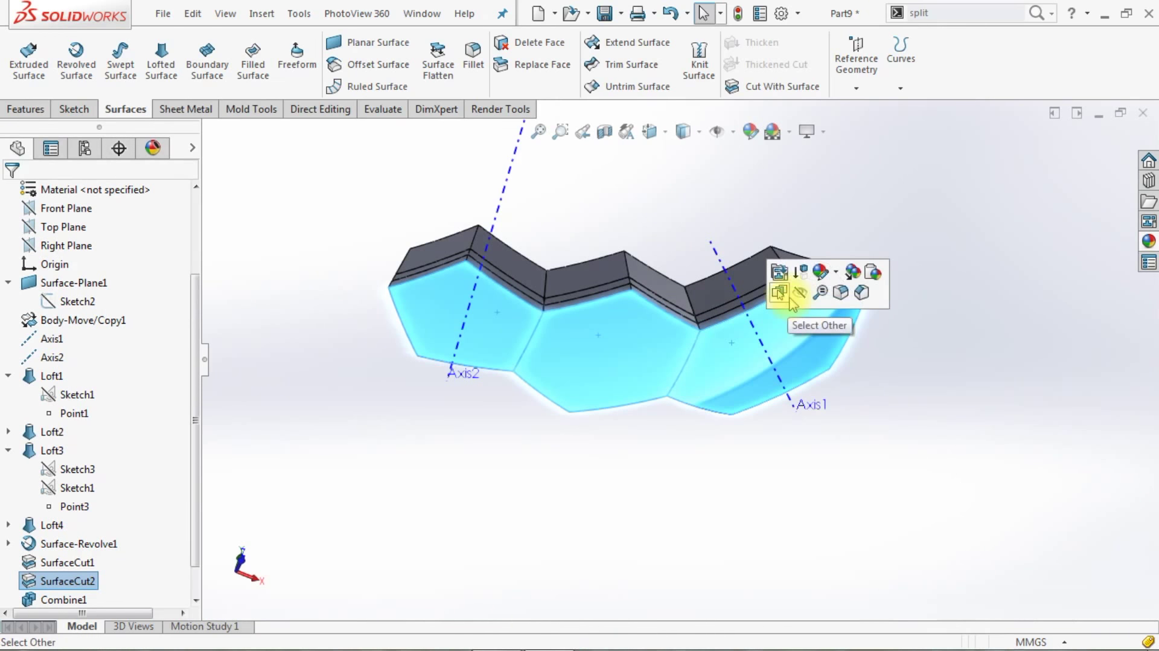
right_click(781, 346)
- Isolate the three facets and shell the pentagon at 2, removing both its faces
click(827, 575)
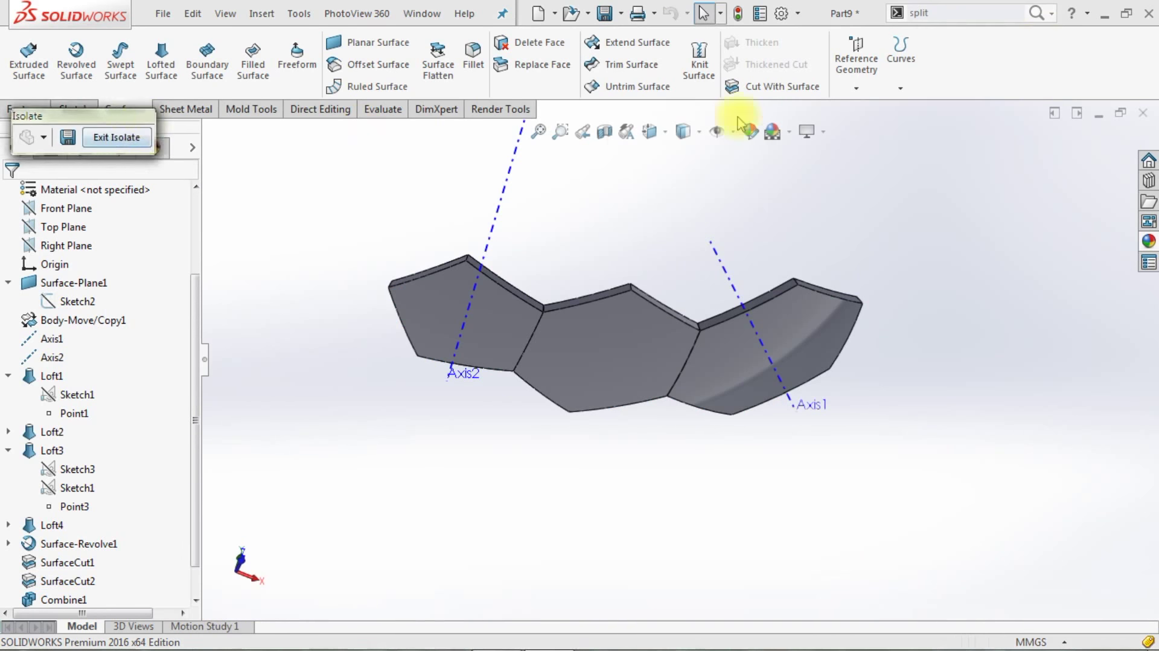
drag(79, 115, 1002, 54)
click(29, 115)
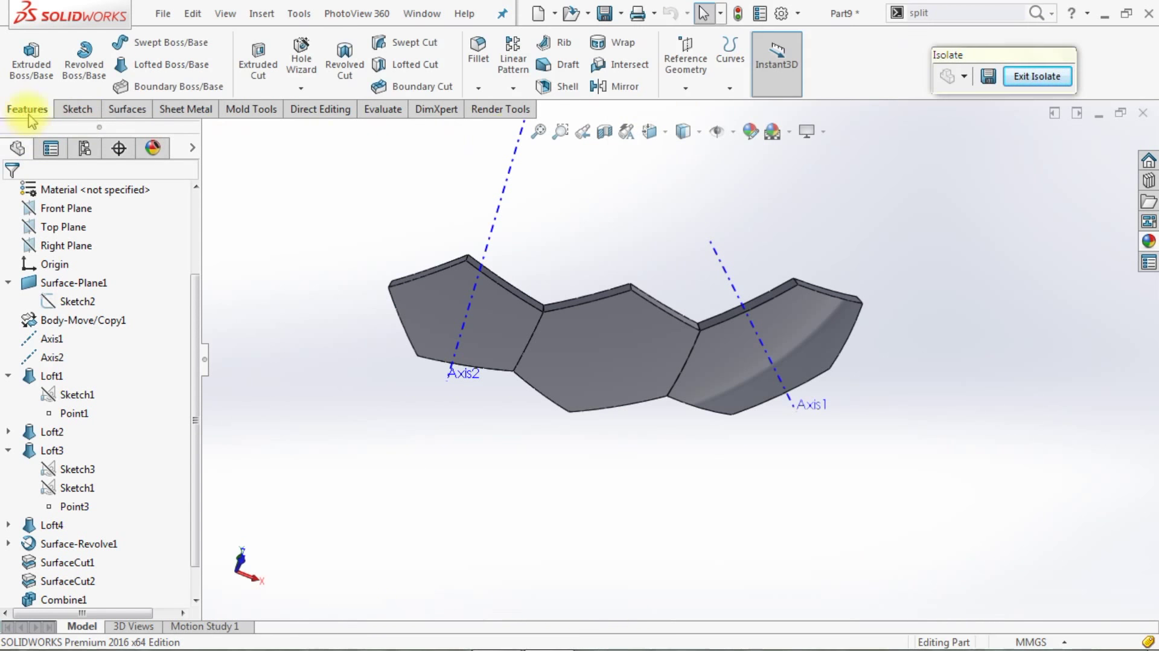
click(547, 95)
text(2.00mm)
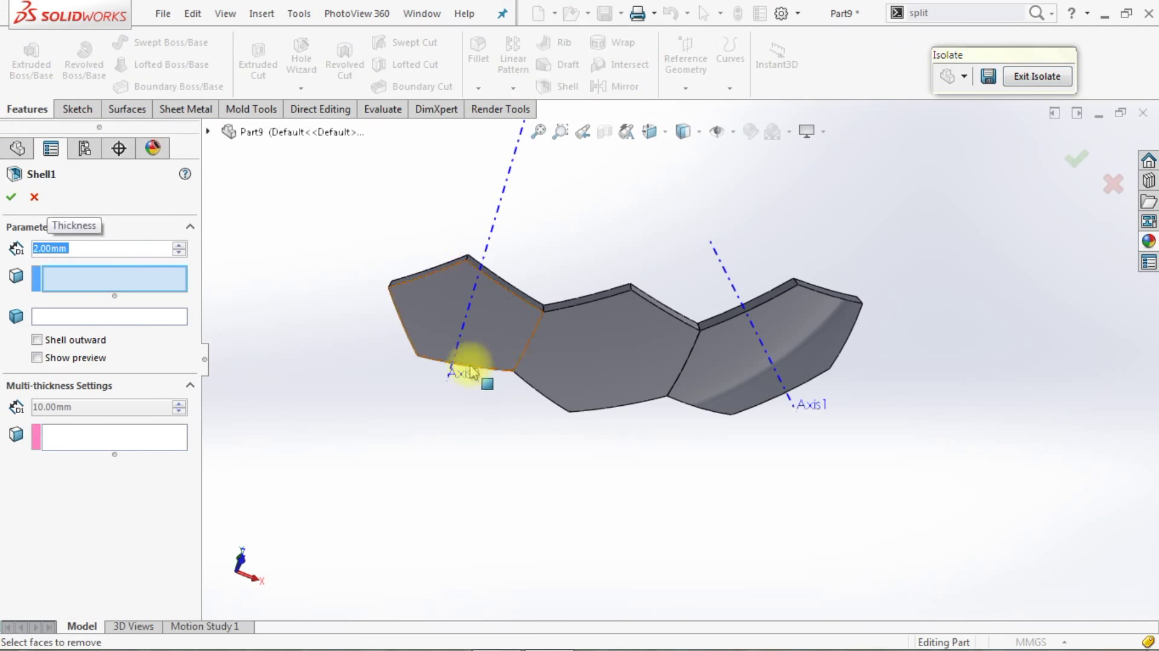
click(465, 309)
middle_drag(465, 310, 491, 512)
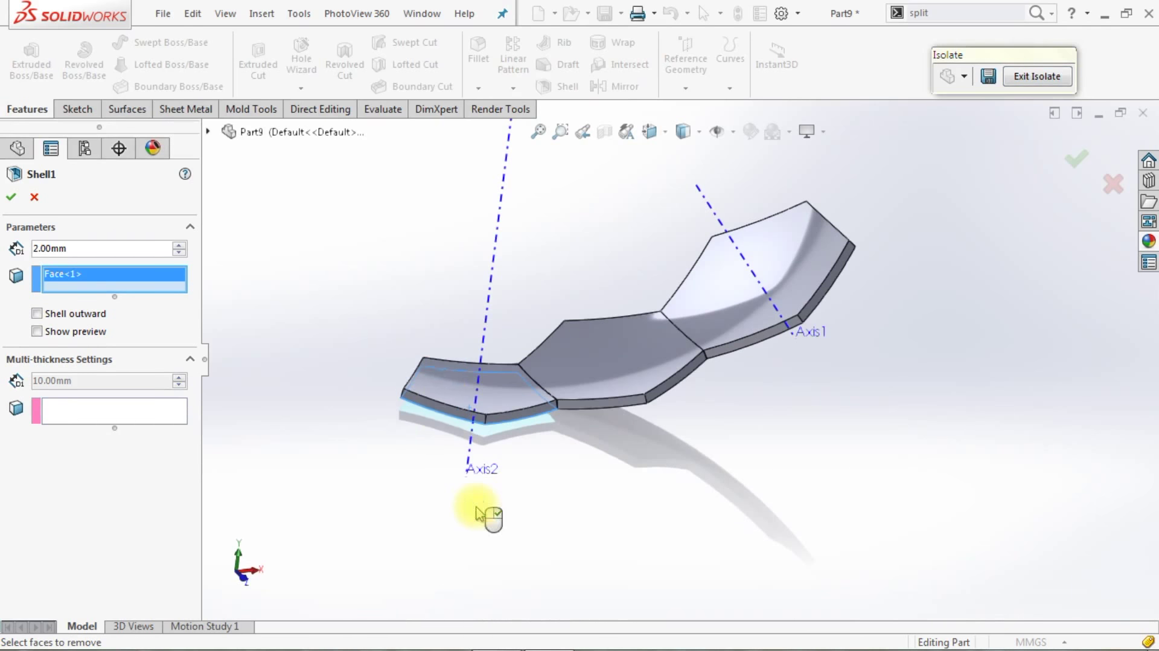
click(444, 391)
- Shell the middle and right hexagon facets, removing their open faces
right_drag(519, 193, 548, 103)
click(548, 99)
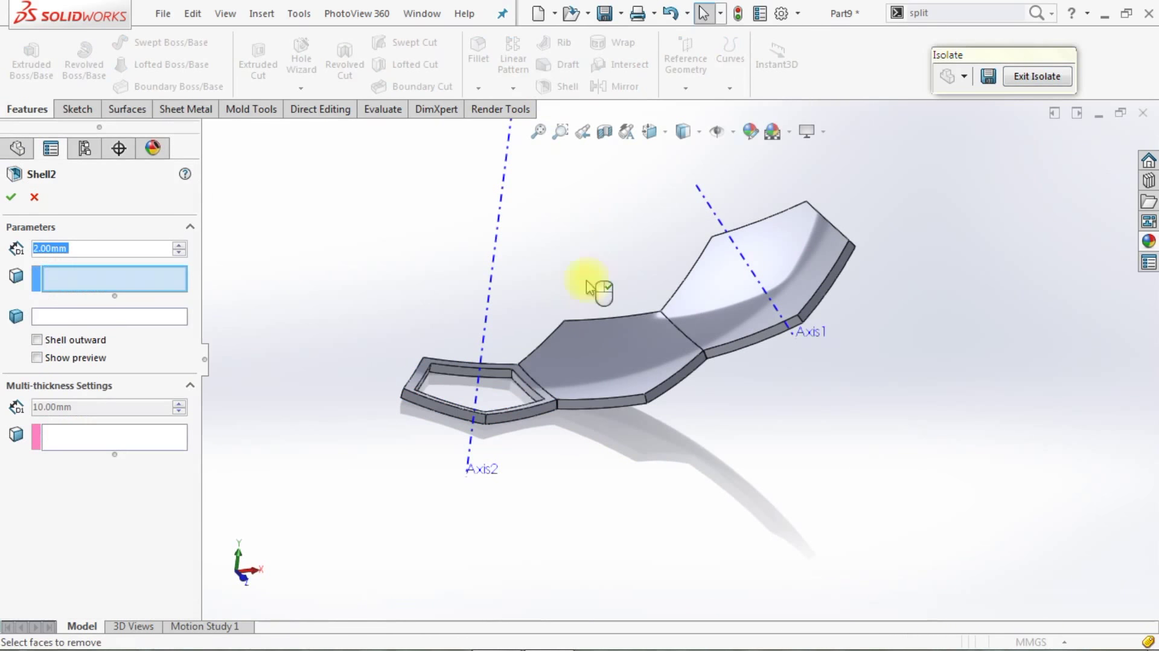
click(607, 351)
middle_drag(678, 499, 645, 377)
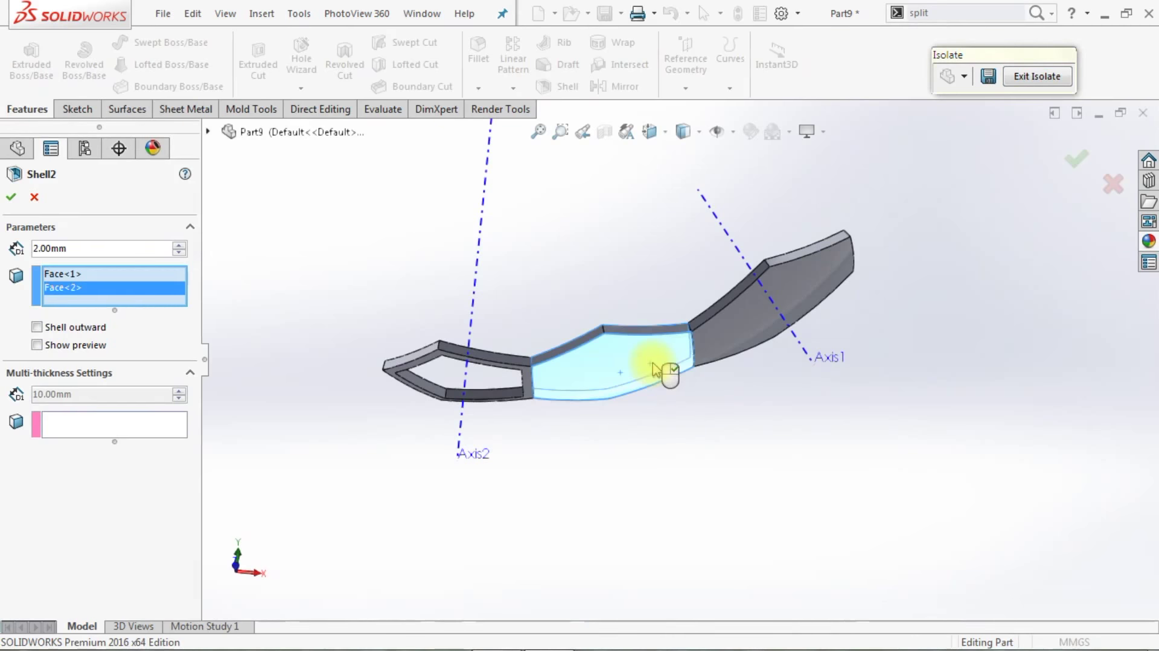
right_click(654, 369)
key(Return)
click(820, 292)
middle_drag(819, 292, 802, 241)
click(800, 235)
right_click(800, 235)
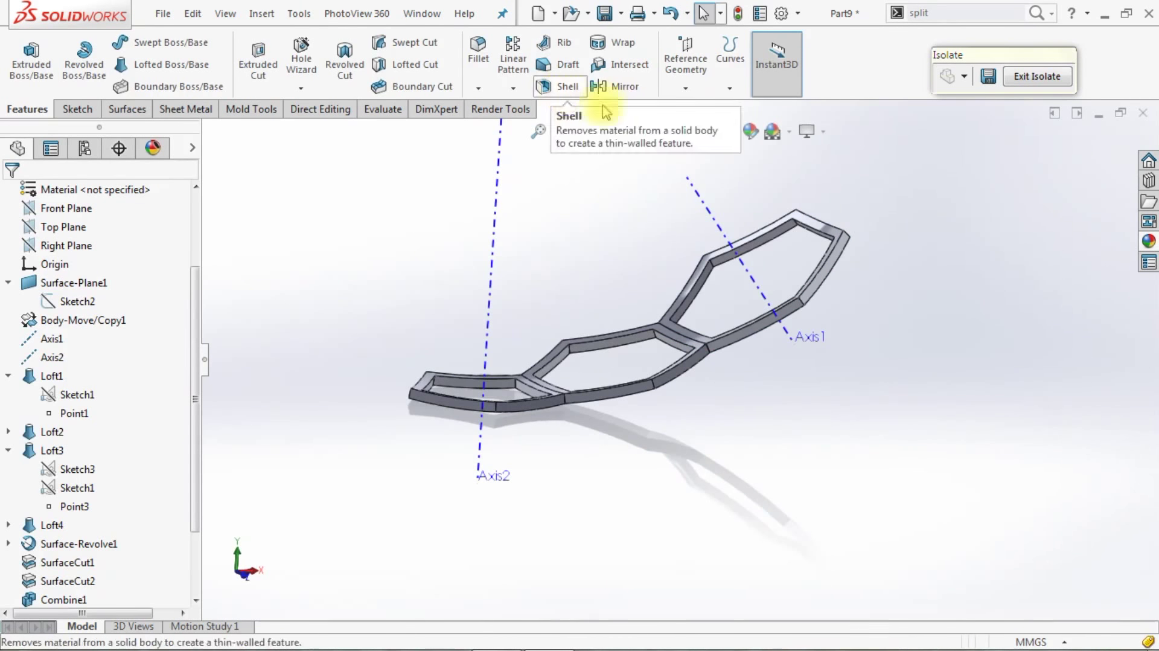
- Exit isolation and isolate the three outer facet bodies instead
click(1036, 76)
middle_drag(885, 418, 693, 292)
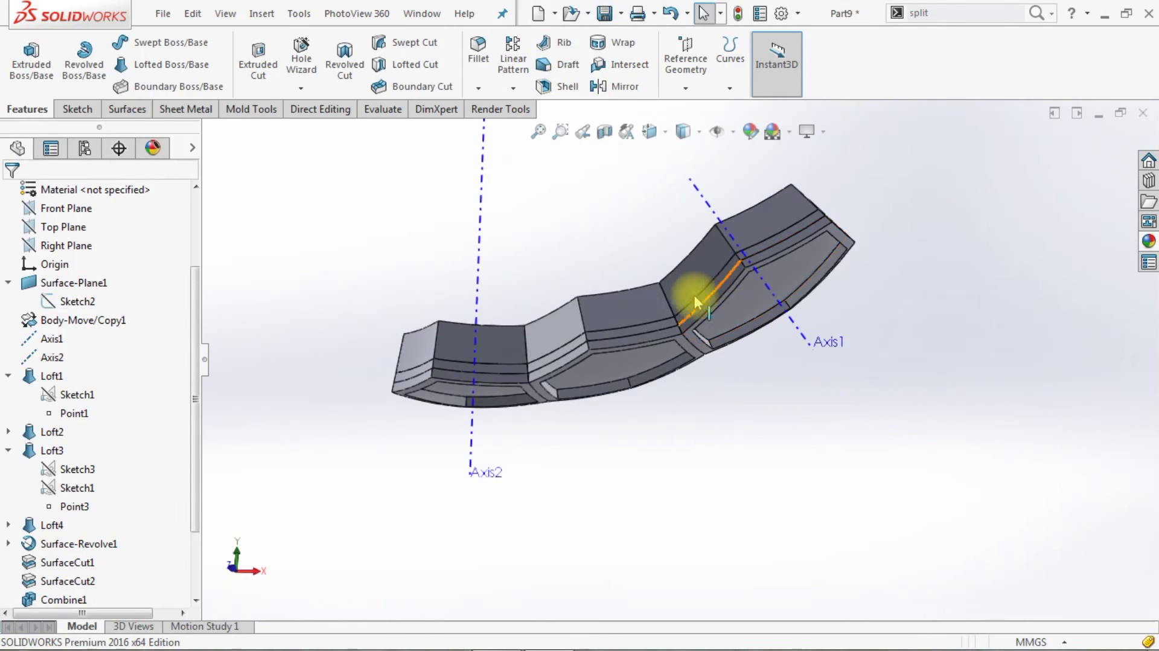
scroll(677, 331, down, 5)
click(678, 350)
ctrl+click(561, 386)
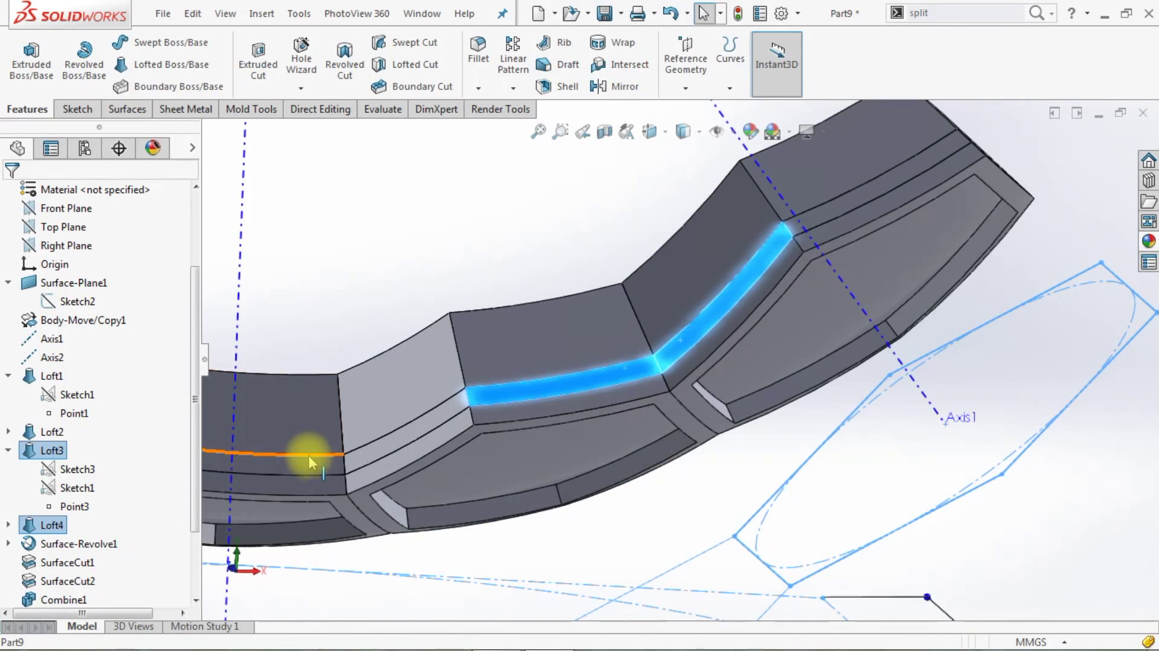
ctrl+click(309, 459)
right_click(309, 458)
click(403, 576)
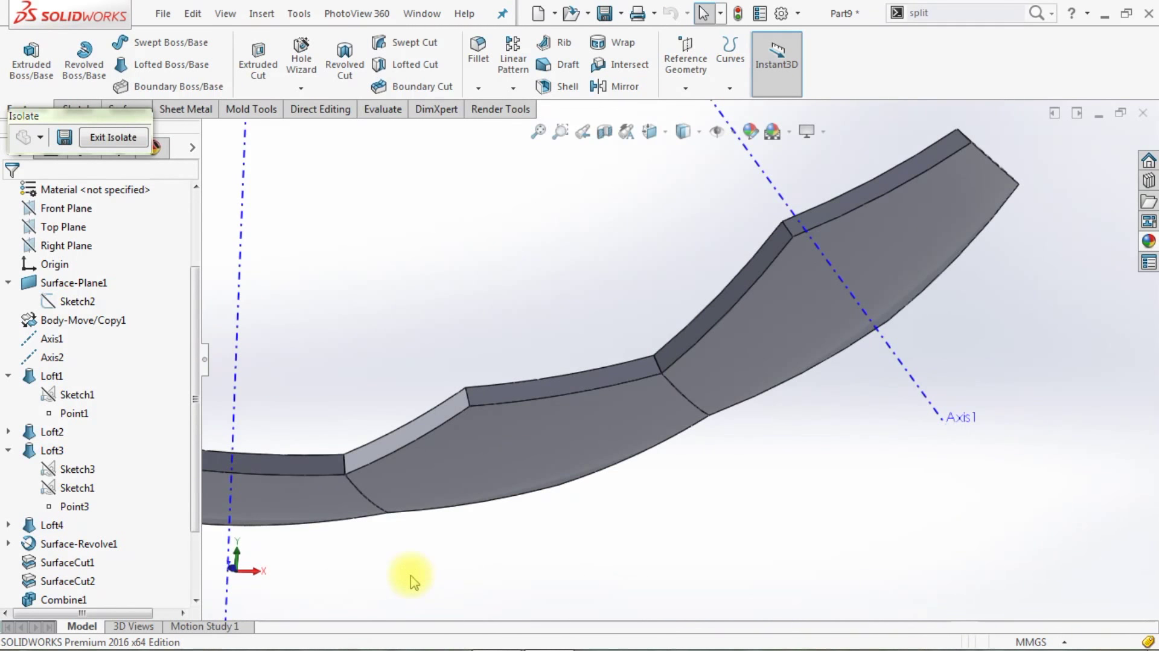
click(560, 133)
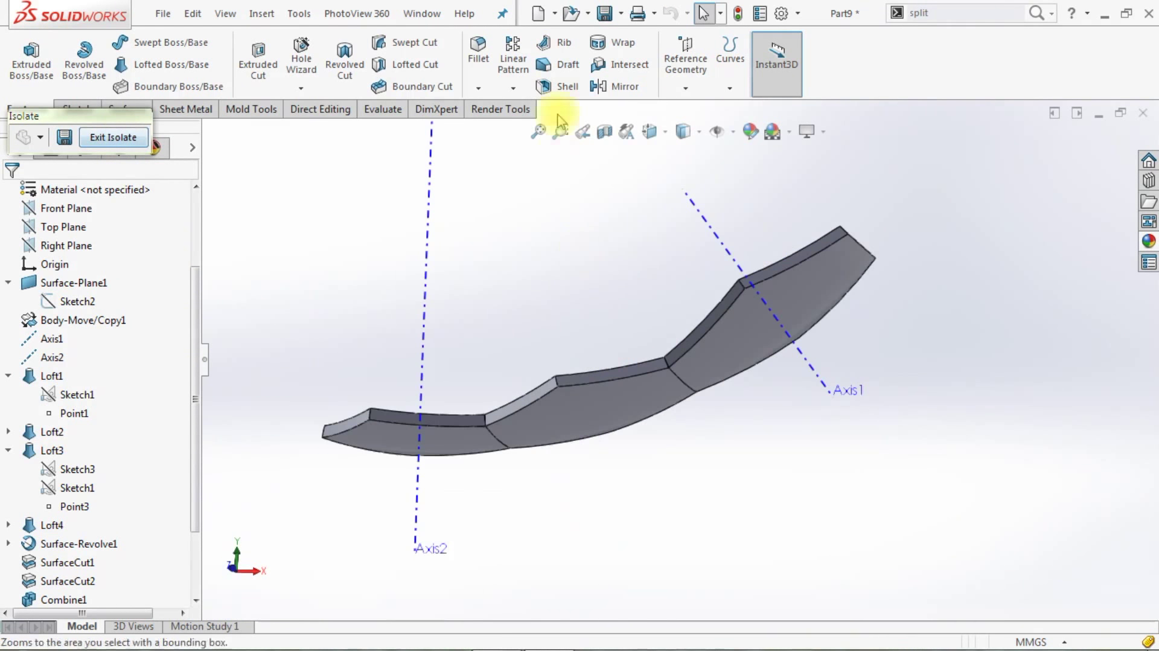
- Shell the left and middle outer facets, removing their open faces
click(544, 87)
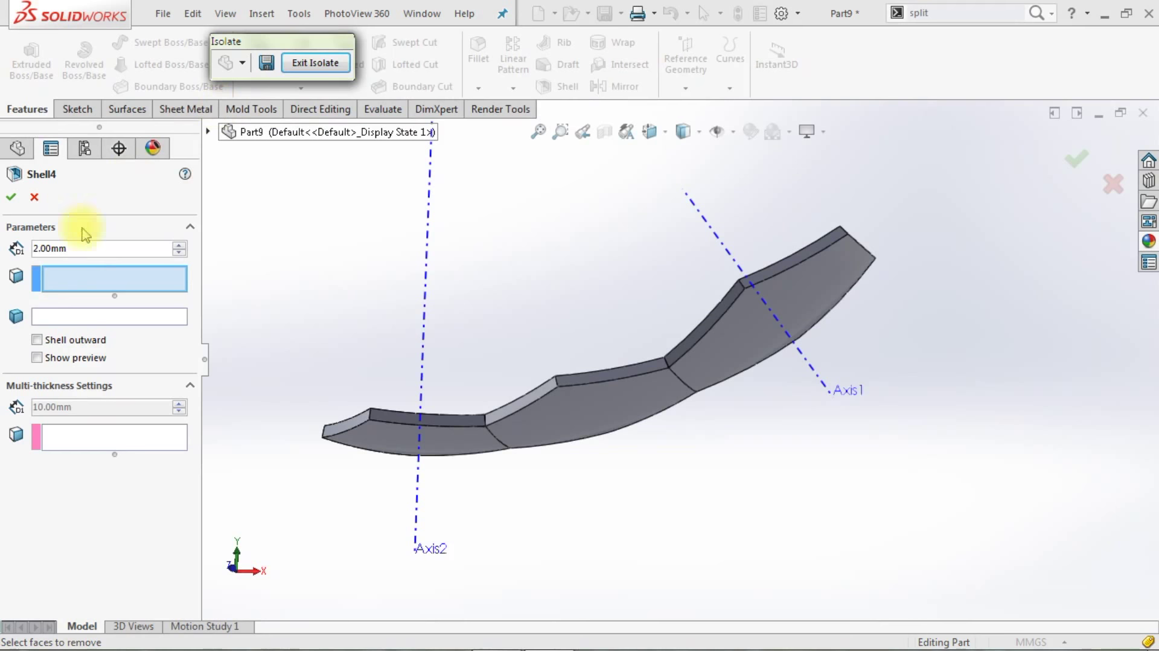
text(4)
mouse_move(456, 450)
middle_down()
mouse_move(531, 473)
mouse_move(434, 383)
mouse_move(454, 446)
middle_up()
click(435, 382)
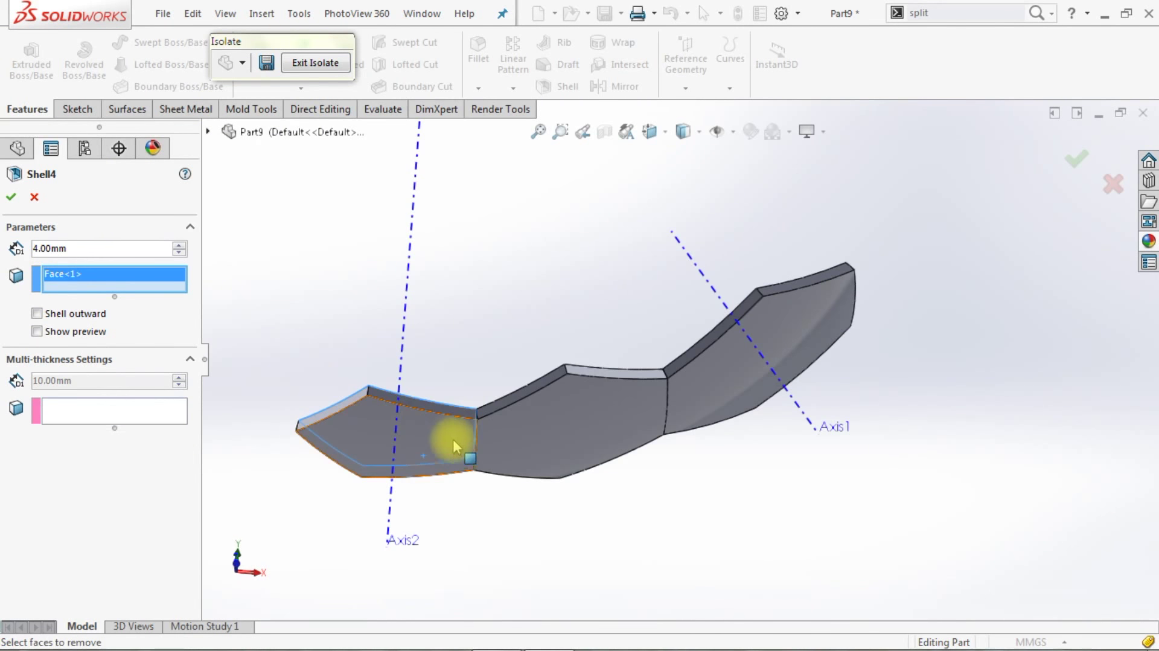
key(Return)
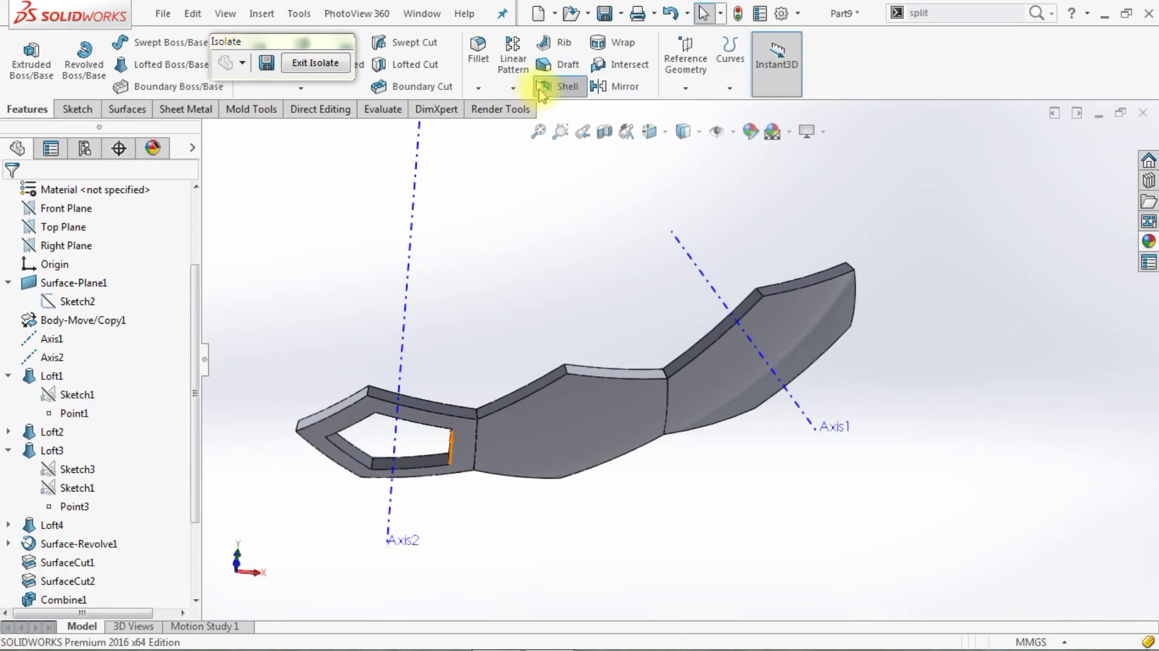
click(542, 87)
click(595, 415)
mouse_move(595, 414)
middle_down()
mouse_move(603, 525)
mouse_move(603, 400)
middle_up()
click(604, 400)
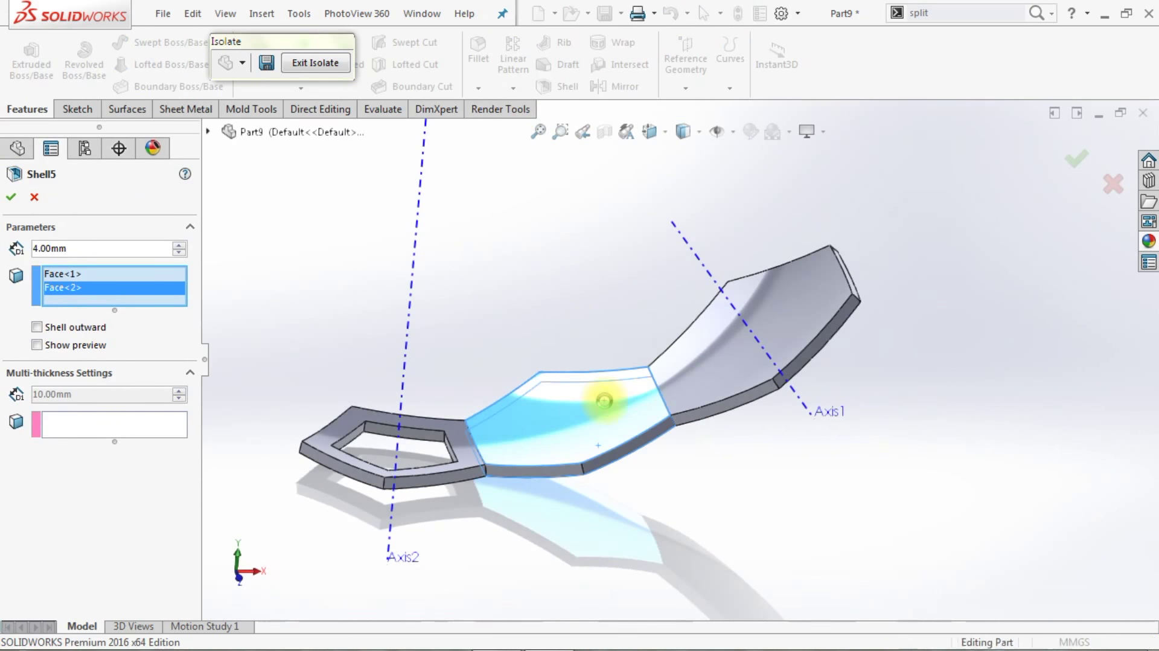
key(Return)
- Shell the right end facet, removing its top and bottom faces
click(561, 87)
click(800, 304)
mouse_move(824, 434)
middle_down()
mouse_move(784, 332)
mouse_move(776, 408)
mouse_move(686, 370)
middle_up()
click(807, 306)
key(Return)
mouse_move(512, 320)
middle_down()
mouse_move(610, 484)
mouse_move(616, 234)
middle_up()
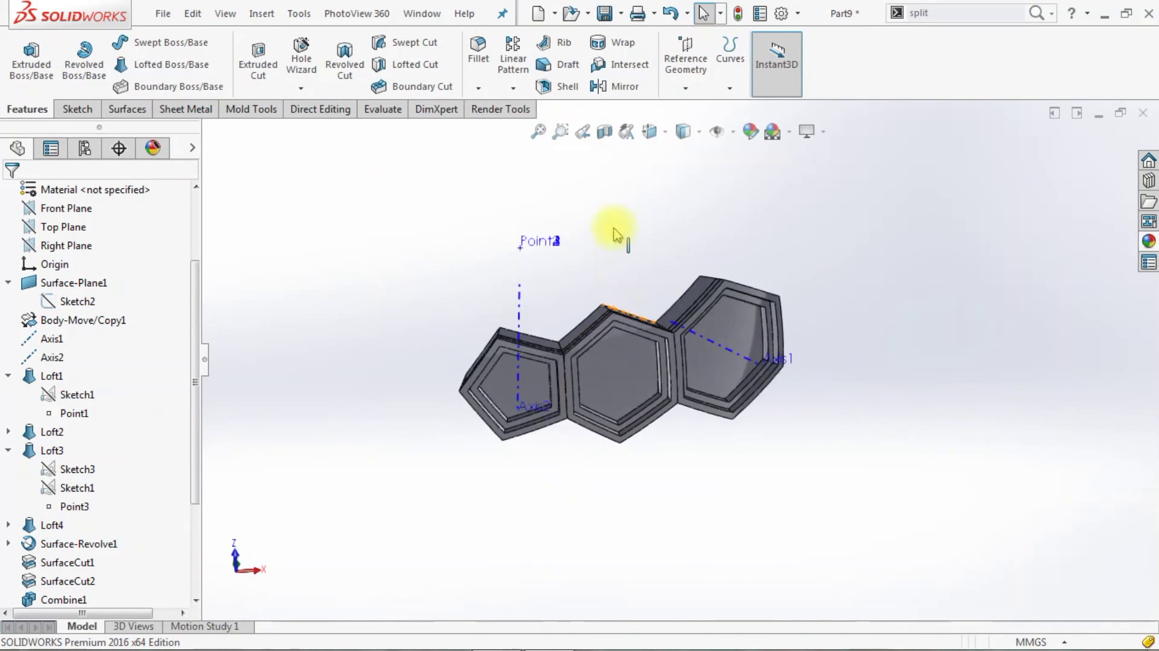
- Add 6 mm shells opening the pentagon, middle hexagon and right hexagon top faces
click(564, 87)
text(6.00mm)
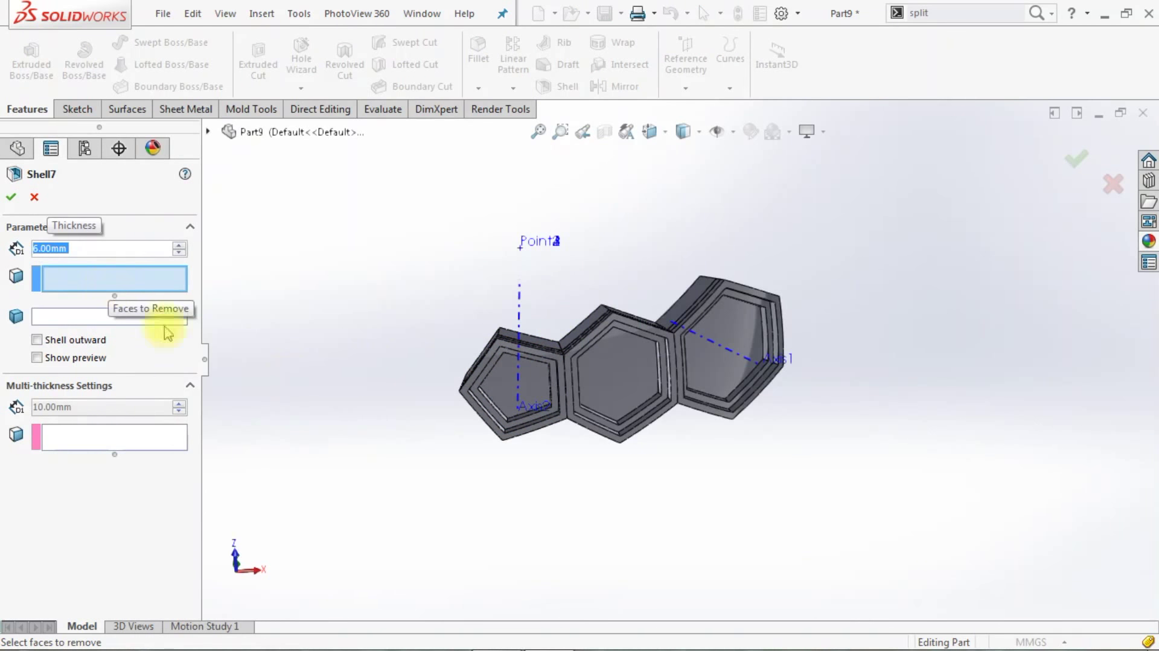
scroll(460, 402, down, 3)
click(628, 365)
key(Return)
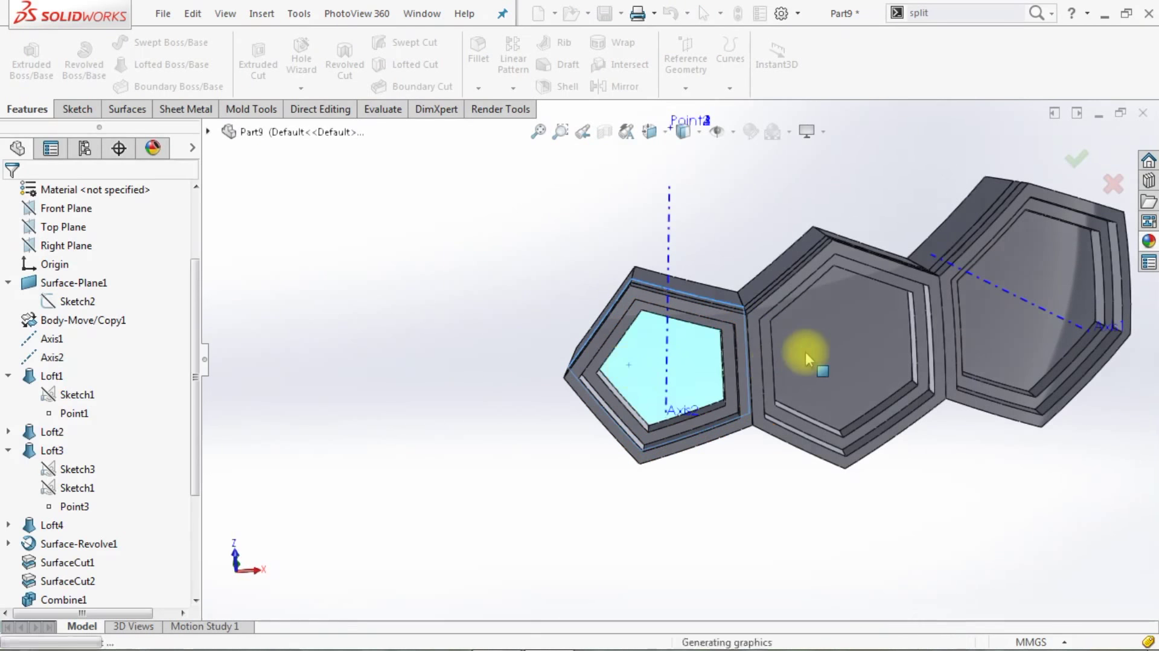
click(564, 86)
click(821, 349)
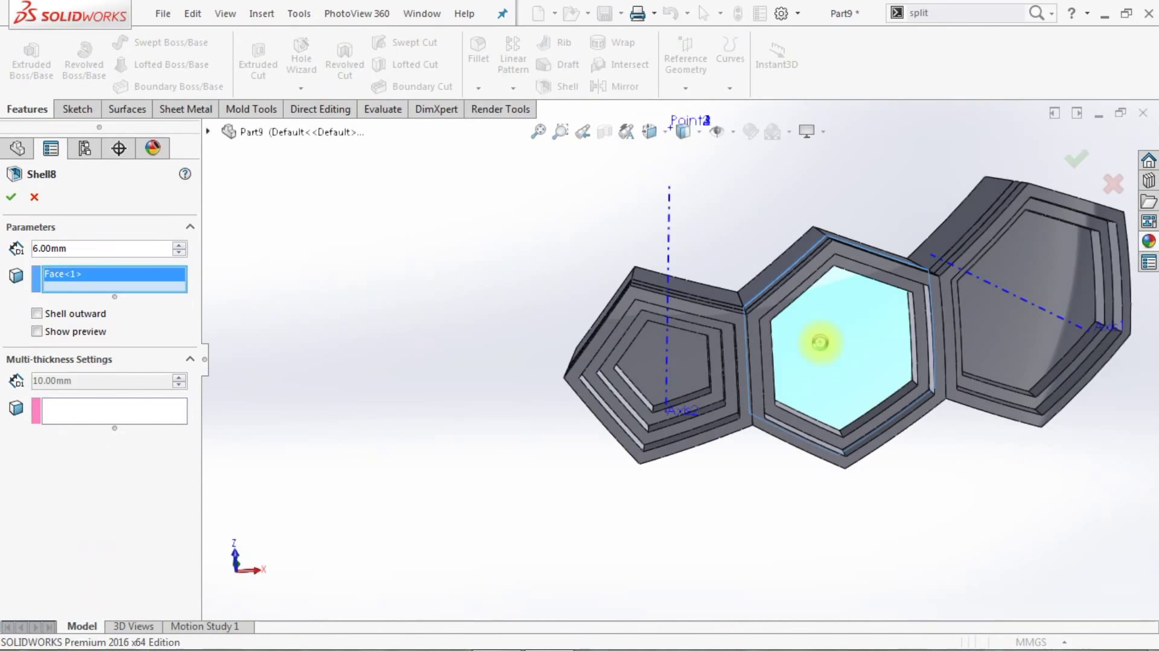
key(Return)
click(565, 86)
click(1032, 355)
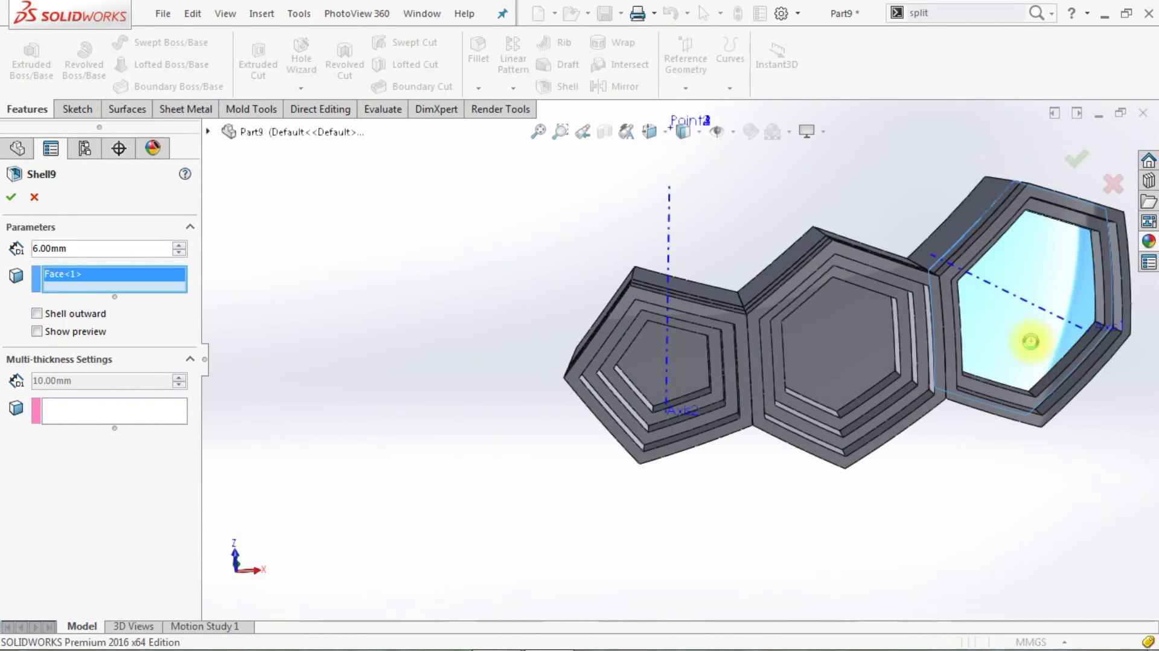
key(Return)
mouse_move(946, 330)
middle_down()
mouse_move(874, 393)
mouse_move(895, 481)
middle_up()
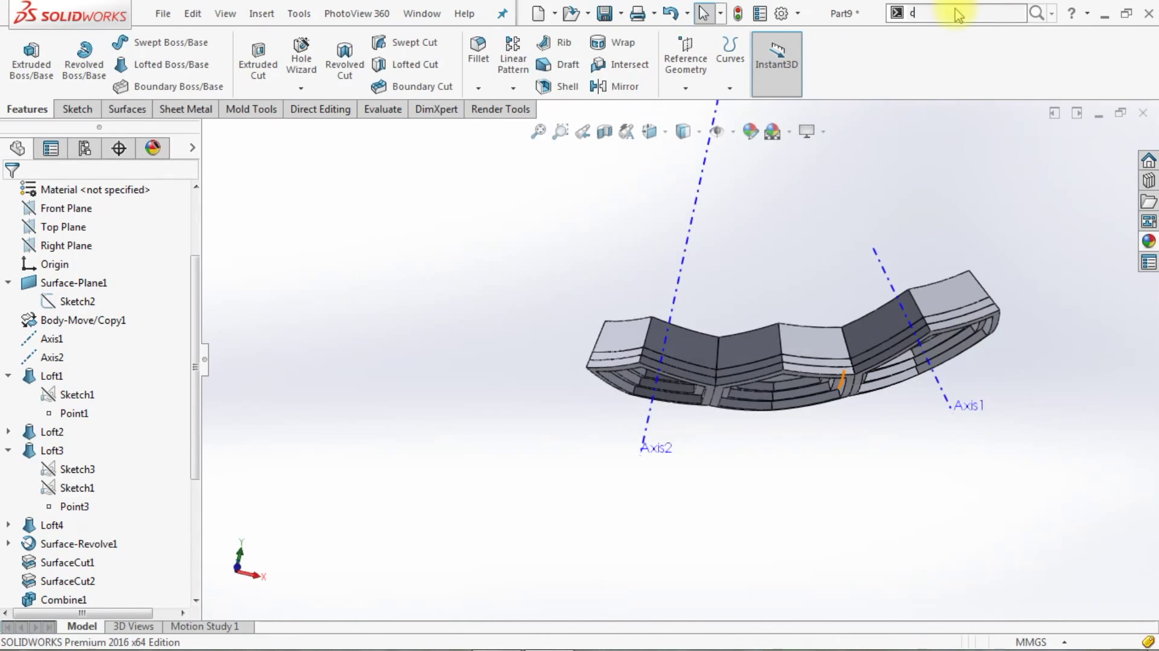
- Combine each facet's stacked shell bodies with Add: left, middle and right hexagon facets
text(om)
key(Return)
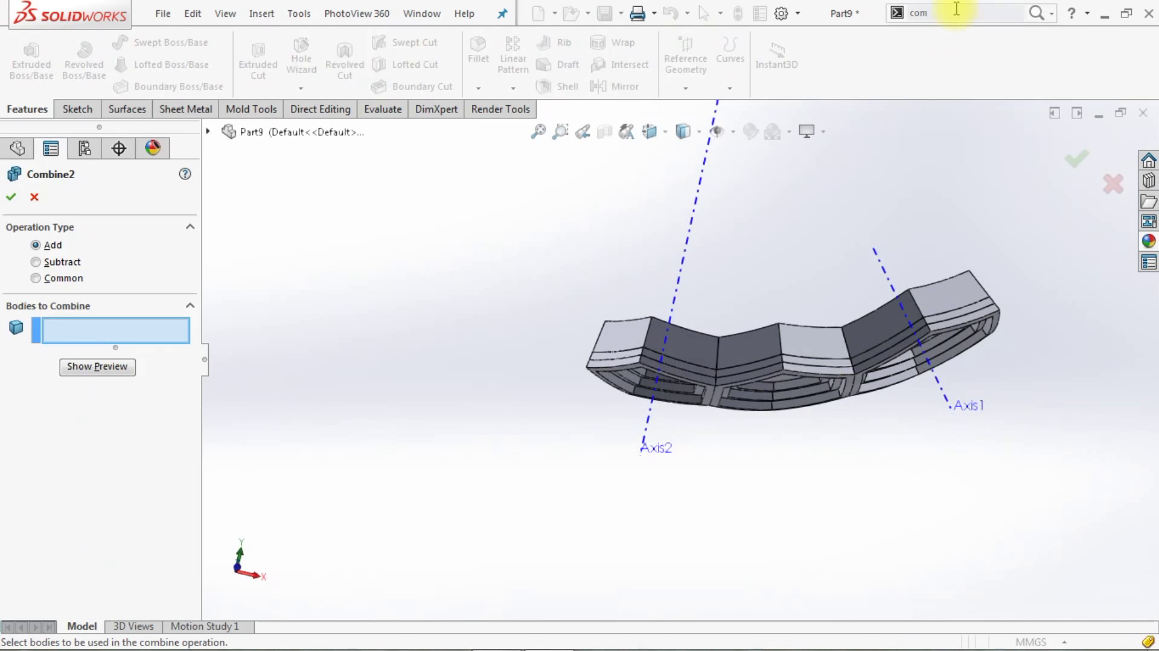
drag(574, 259, 767, 442)
key(Return)
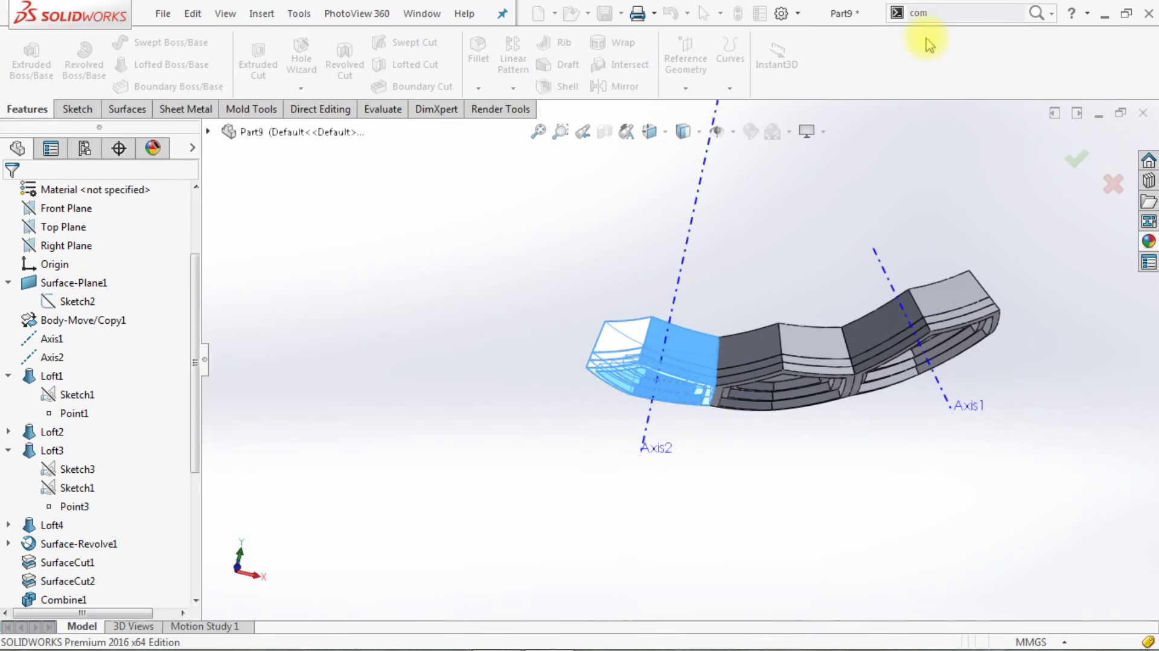
click(941, 13)
click(941, 47)
mouse_move(715, 260)
mouse_down()
mouse_move(880, 460)
mouse_move(910, 470)
mouse_up()
key(Return)
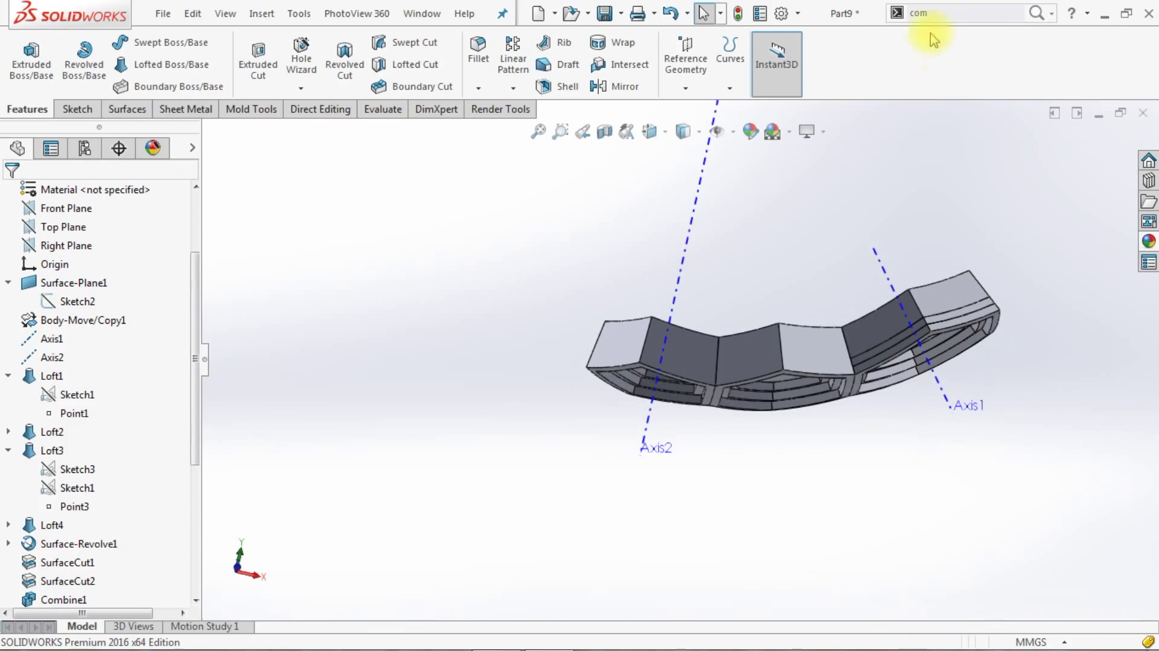
click(938, 46)
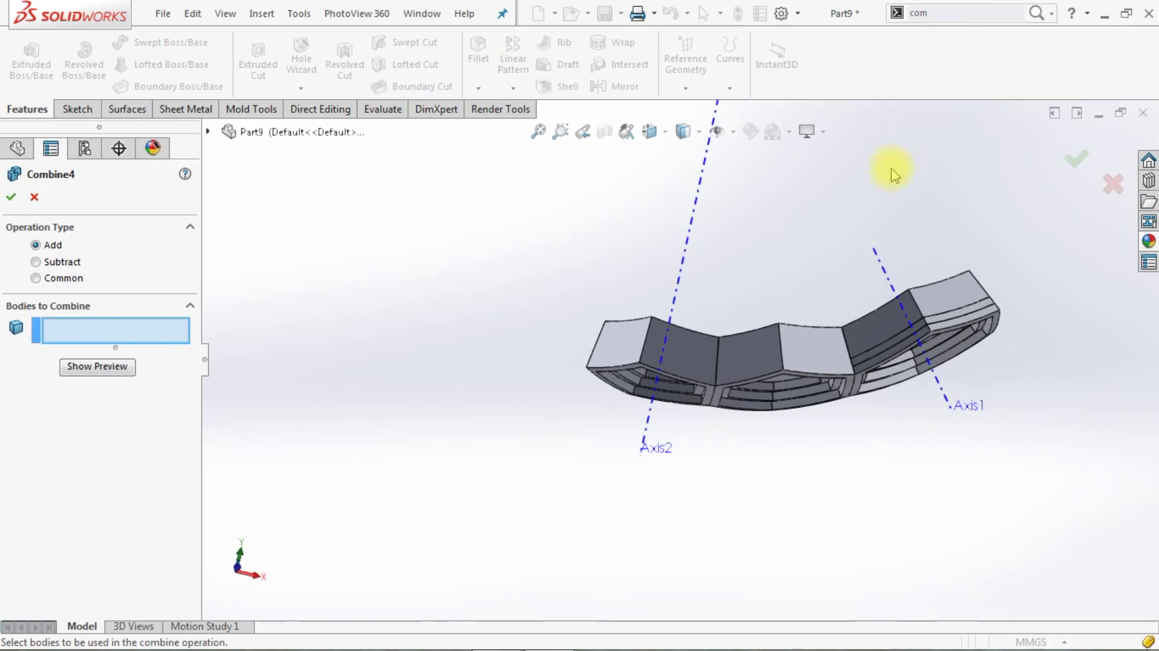
drag(808, 208, 1063, 475)
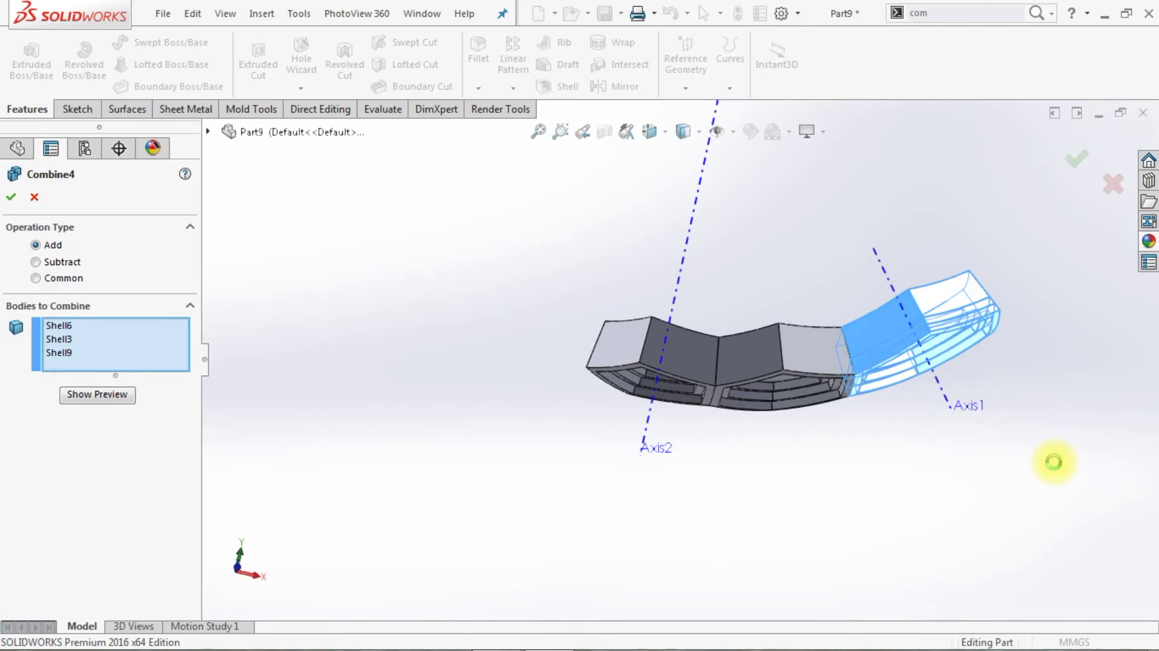
key(Return)
mouse_move(1028, 453)
middle_down()
mouse_move(933, 399)
mouse_move(892, 482)
middle_up()
- Switch to Isometric view and turn off RealView Graphics
key(ctrl+7)
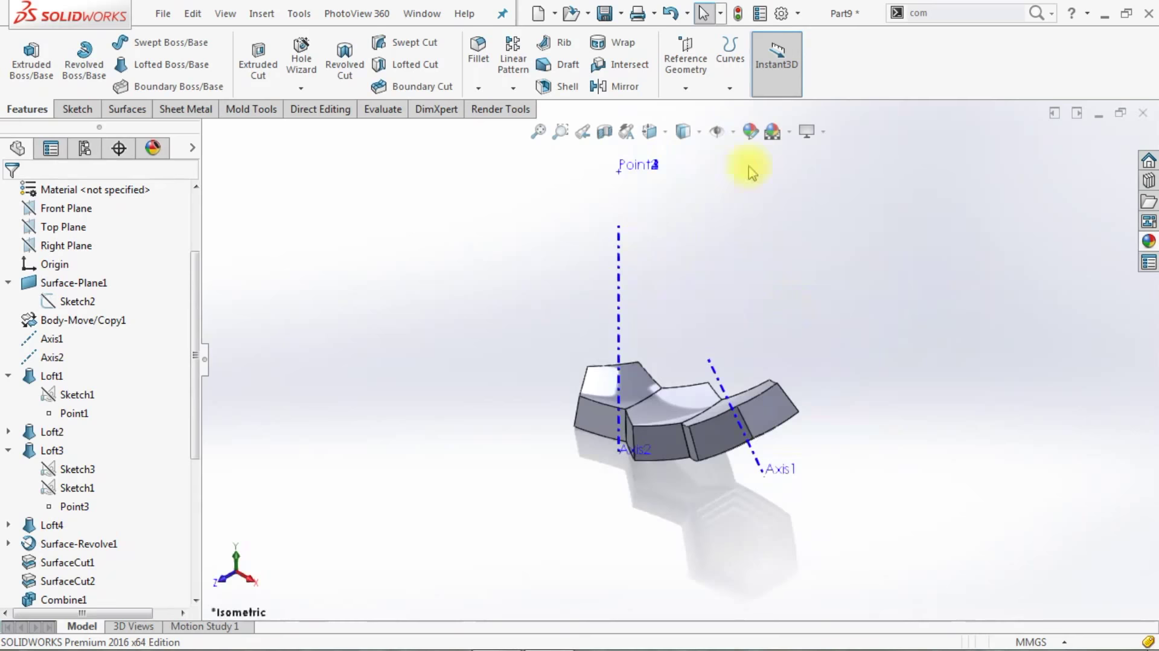
click(807, 132)
click(815, 155)
mouse_move(759, 290)
middle_down()
mouse_move(729, 440)
mouse_move(748, 538)
mouse_move(717, 248)
mouse_move(635, 381)
middle_up()
- Fillet the pentagon pocket's stepped edges at 2 mm, using end-face and start-loop edge sets
scroll(635, 381, up, 5)
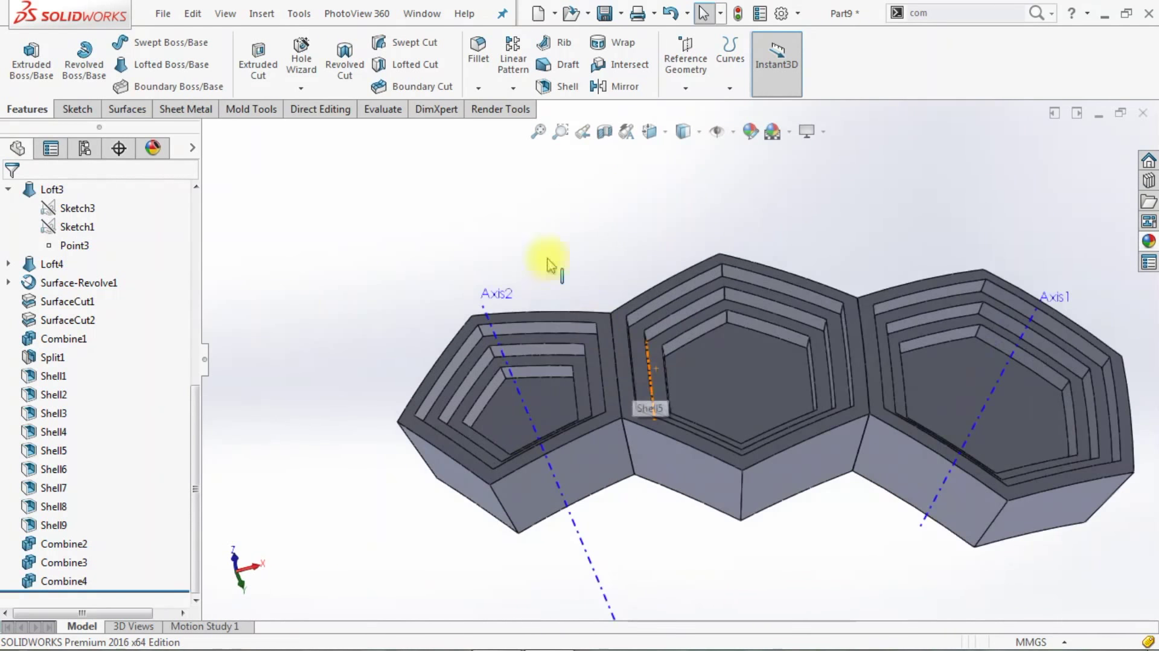
click(478, 88)
click(485, 104)
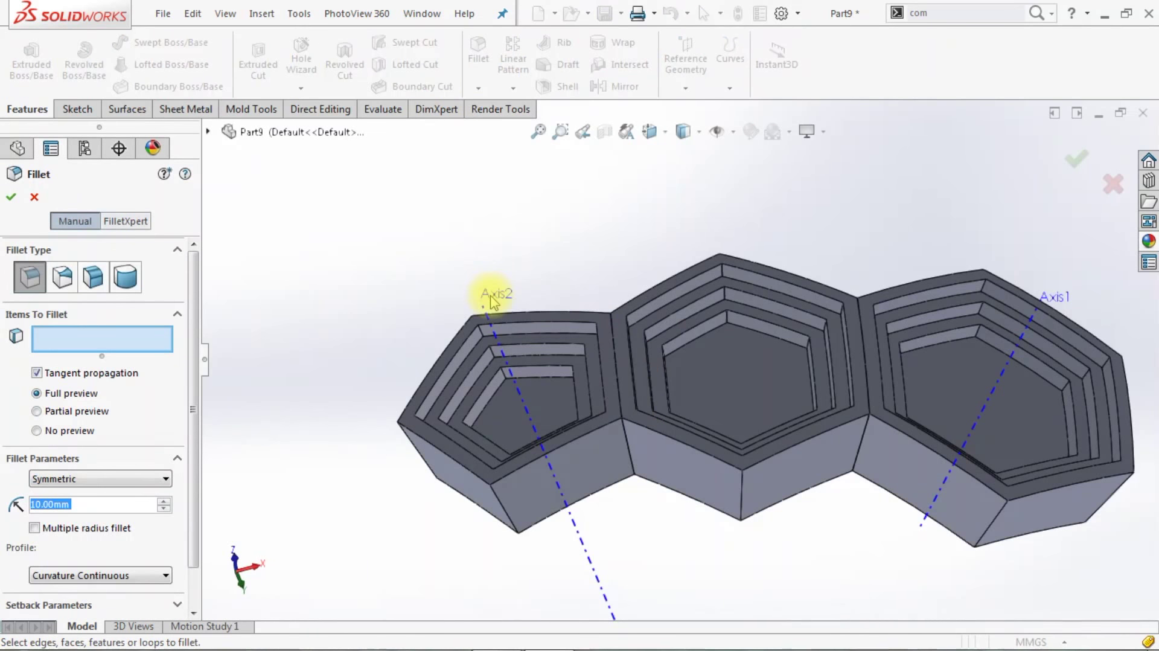
text(2)
key(Return)
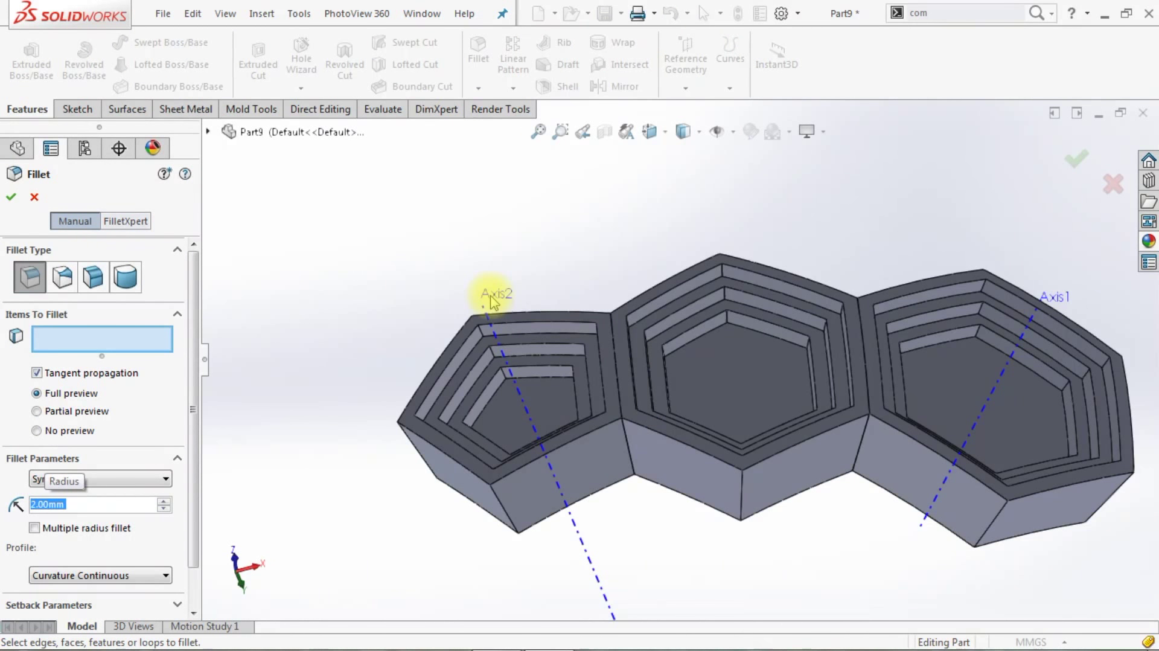
scroll(465, 387, up, 2)
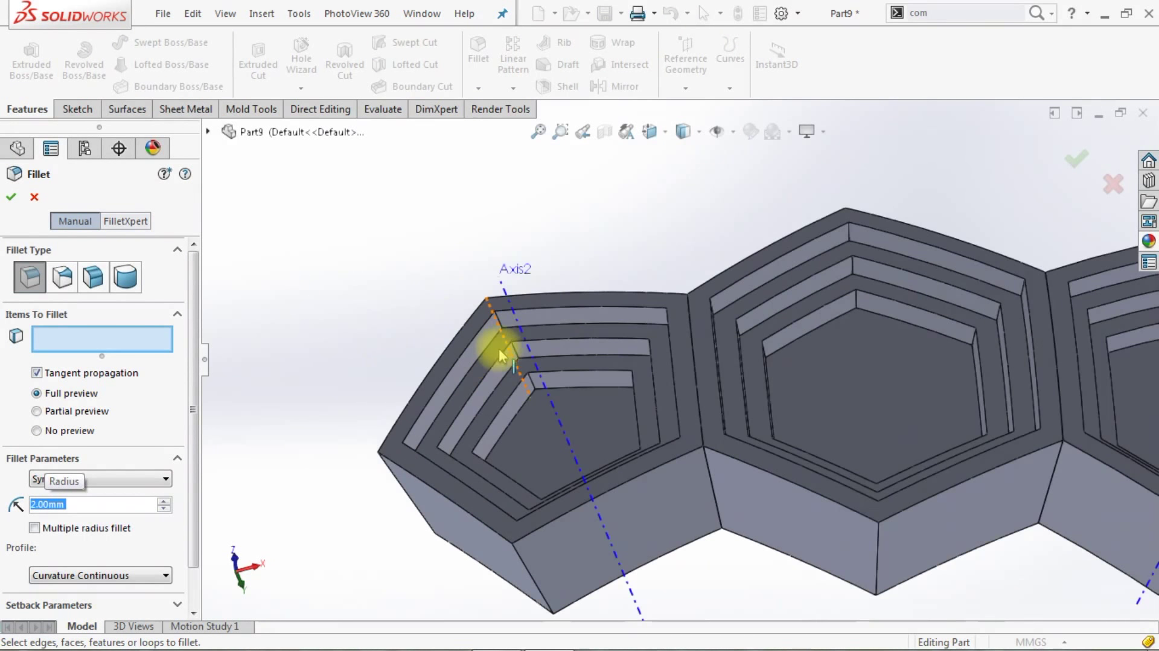
click(501, 327)
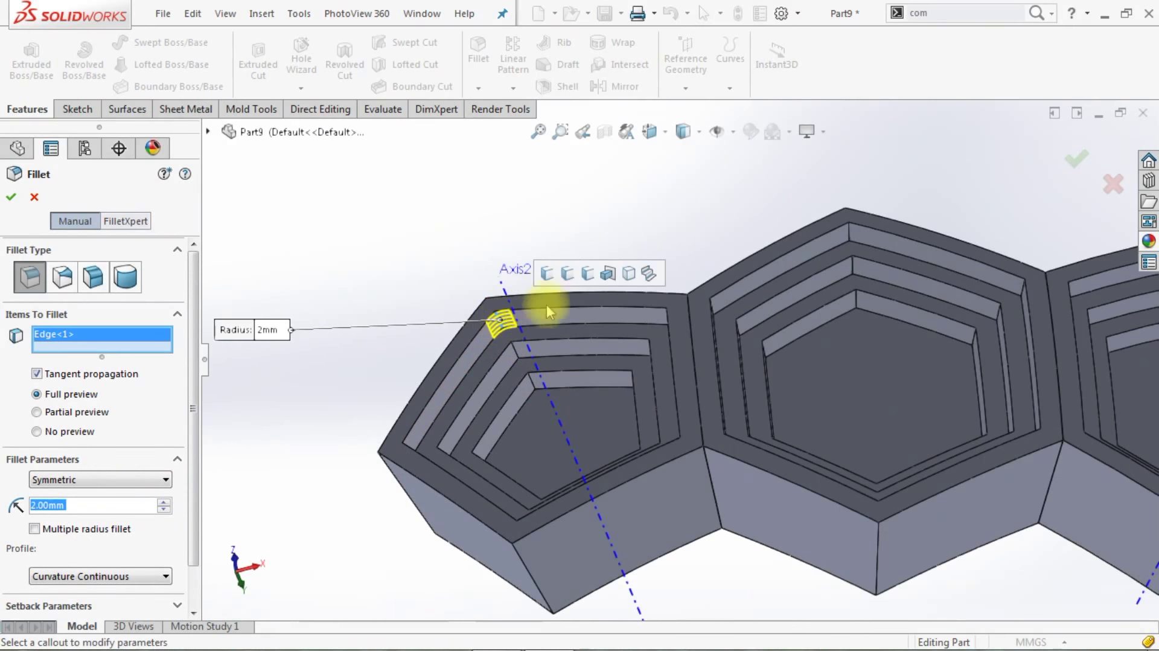
click(588, 273)
scroll(525, 399, up, 2)
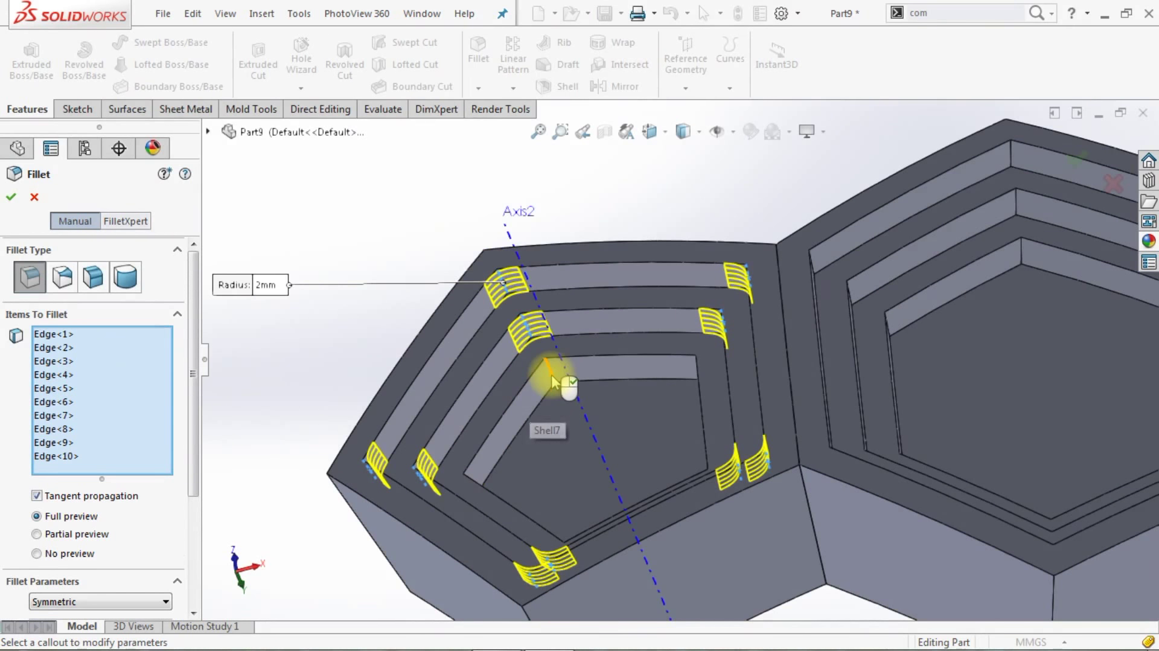
click(550, 366)
click(599, 329)
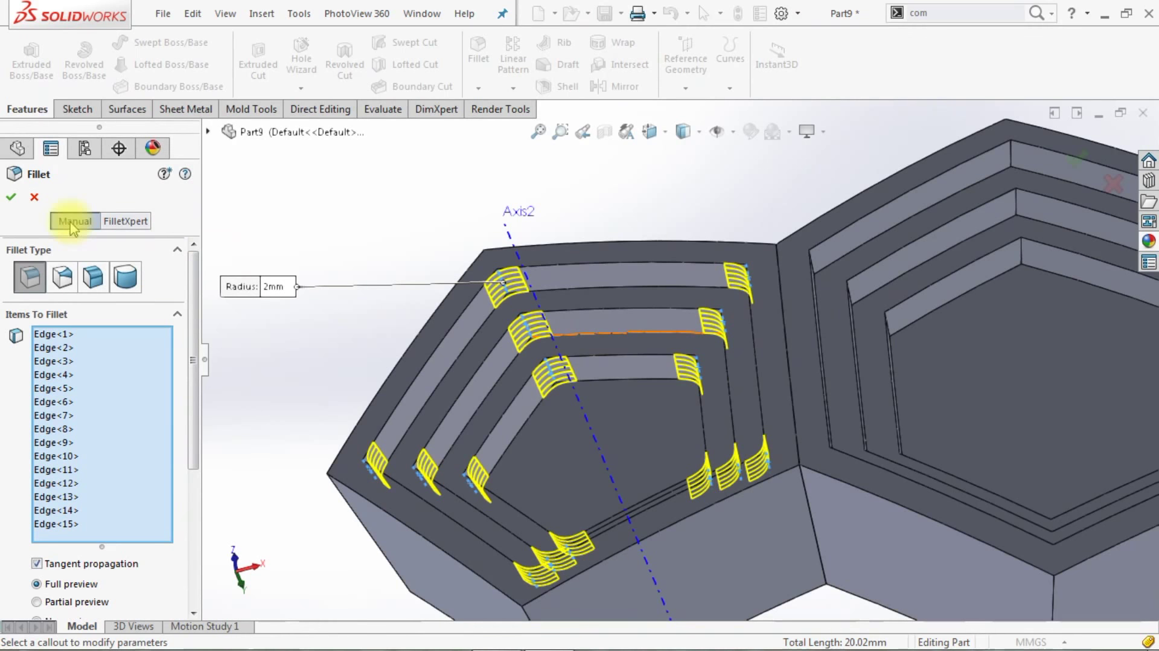
click(13, 195)
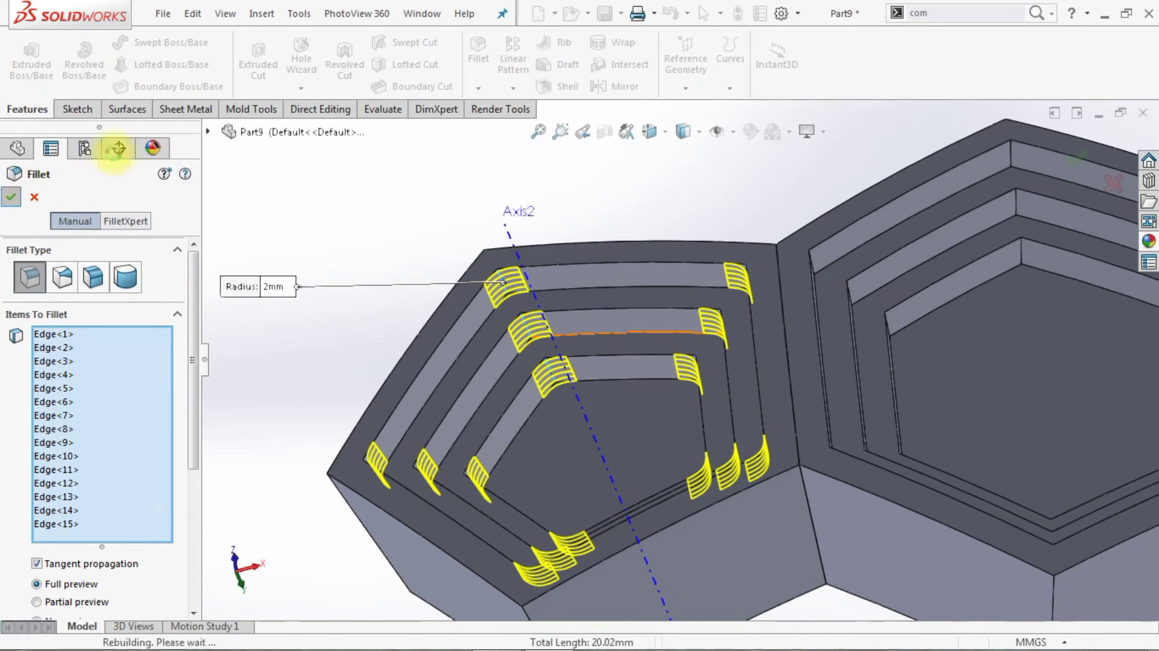
- Round the middle hexagon pocket's corner and step edges with a 2 mm fillet
click(478, 61)
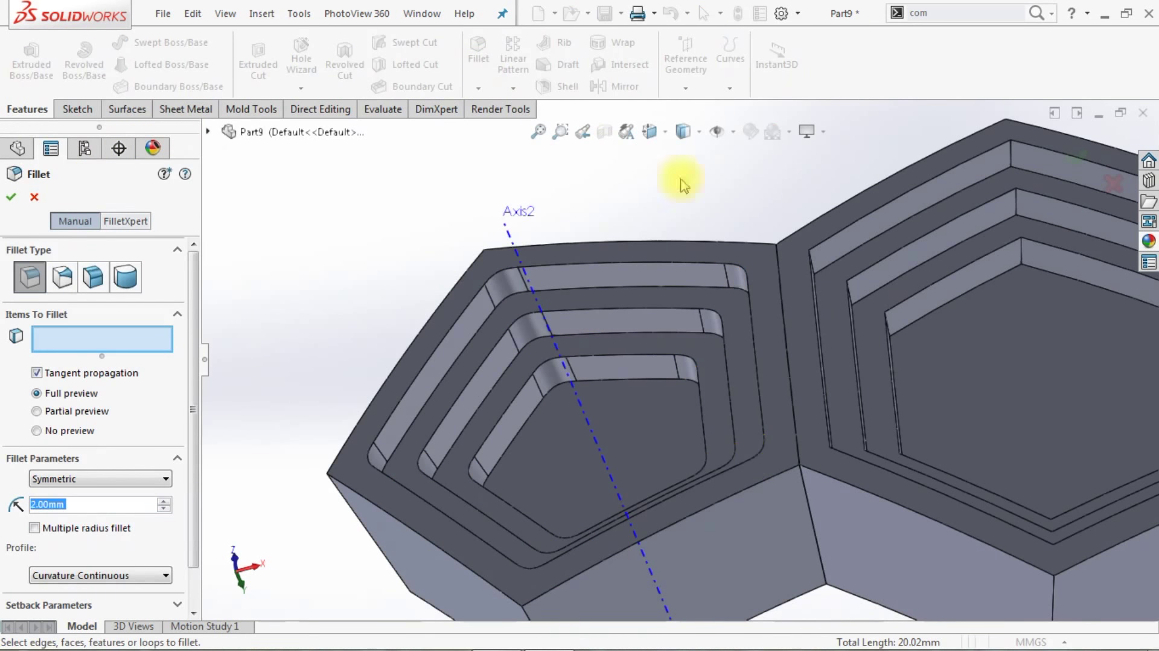
scroll(875, 290, up, 2)
scroll(861, 309, down, 3)
click(817, 187)
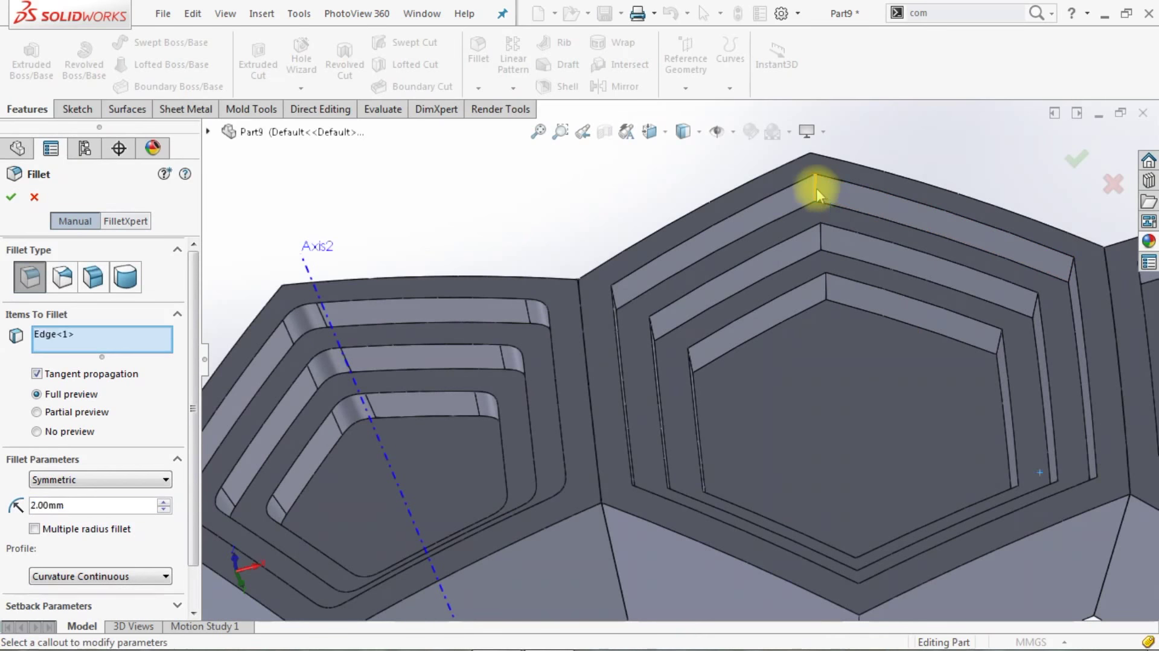
click(903, 142)
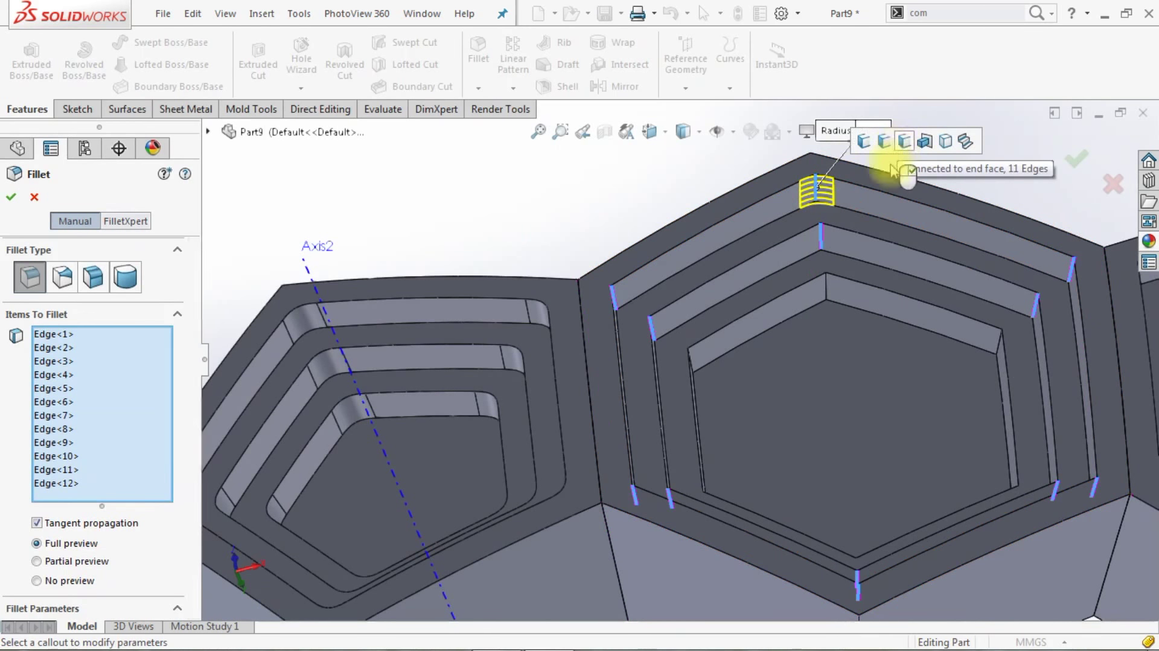
click(828, 288)
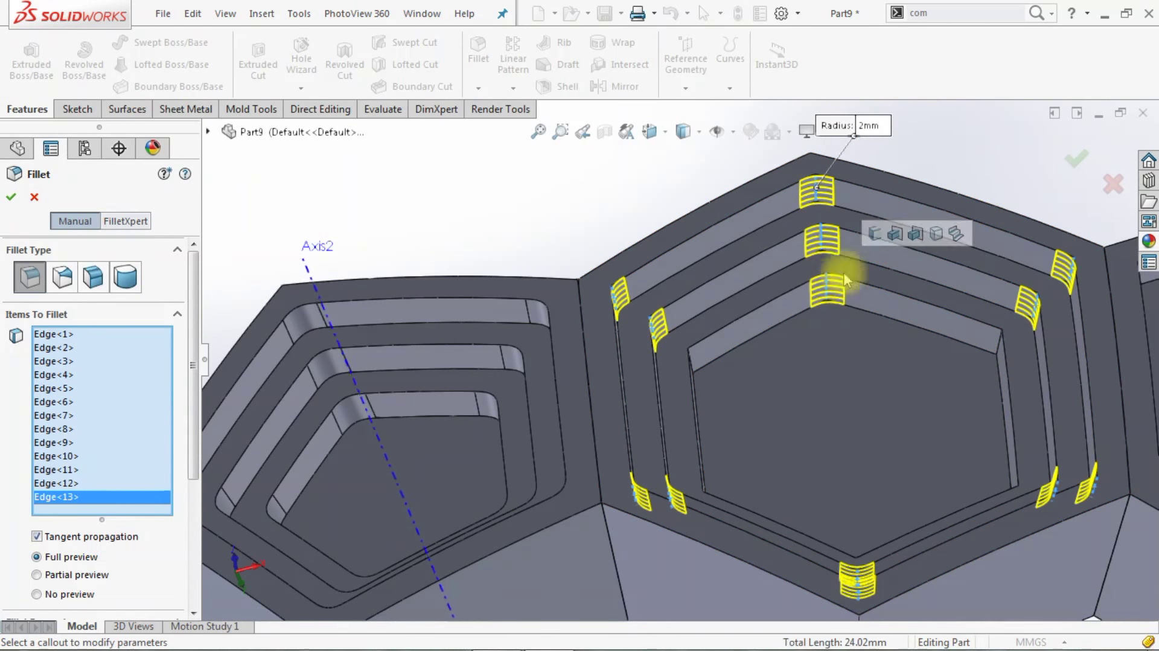
click(878, 233)
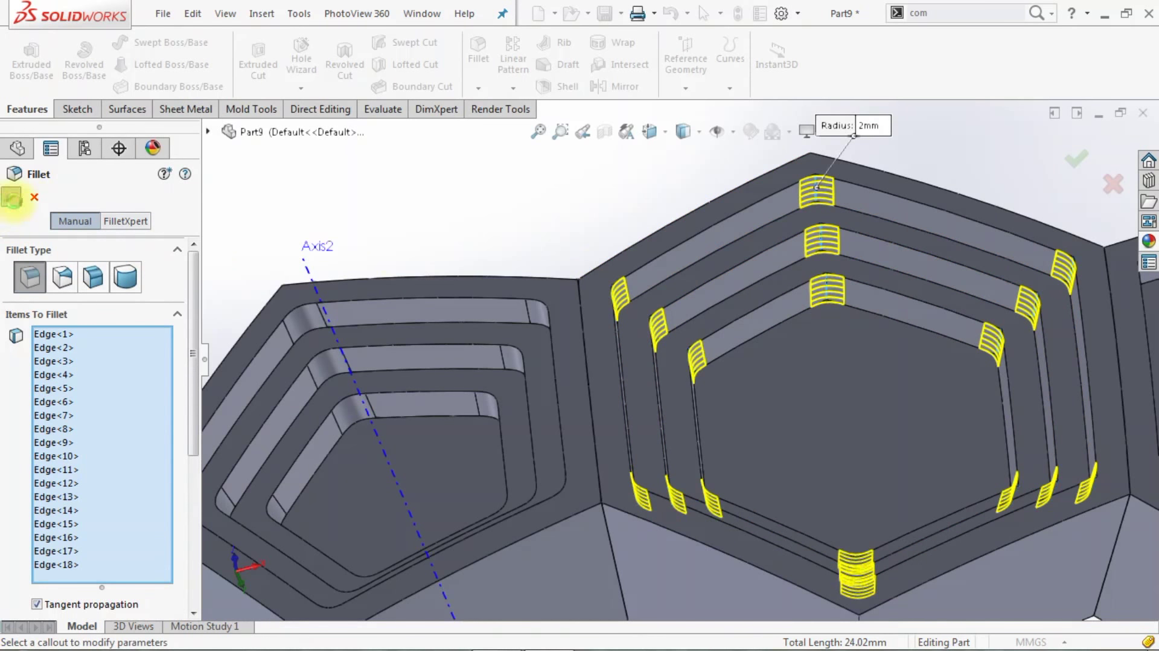
click(11, 198)
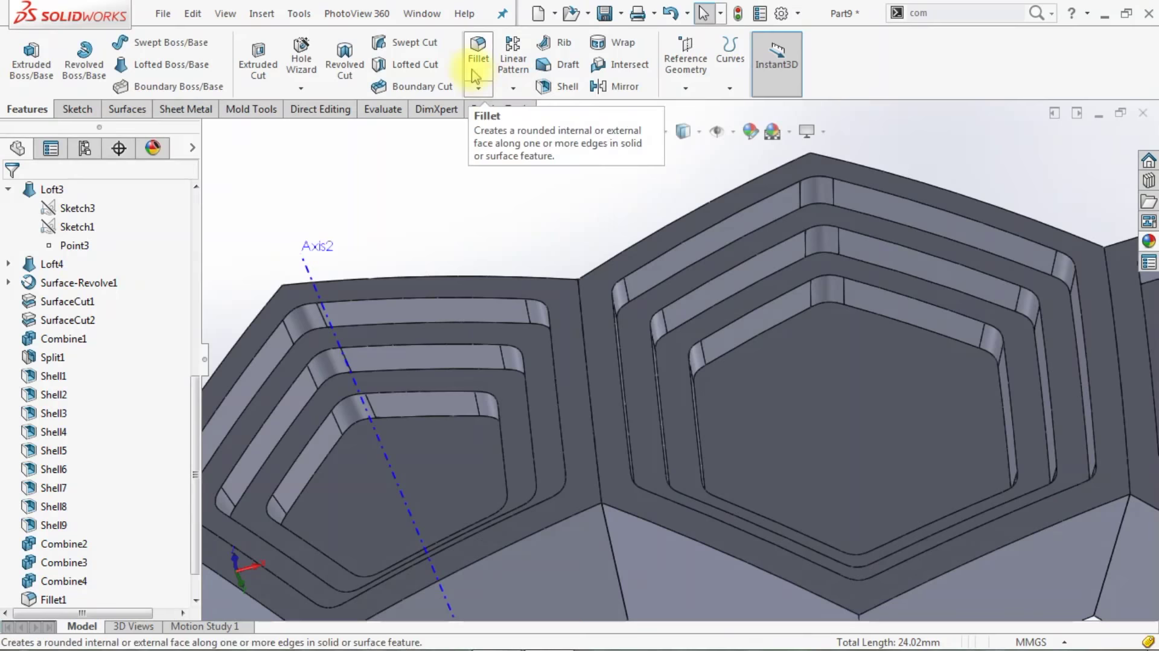
- Round the right hexagon pocket's corner and step edges with a 2 mm fillet
click(477, 76)
scroll(881, 362, up, 5)
scroll(853, 336, down, 8)
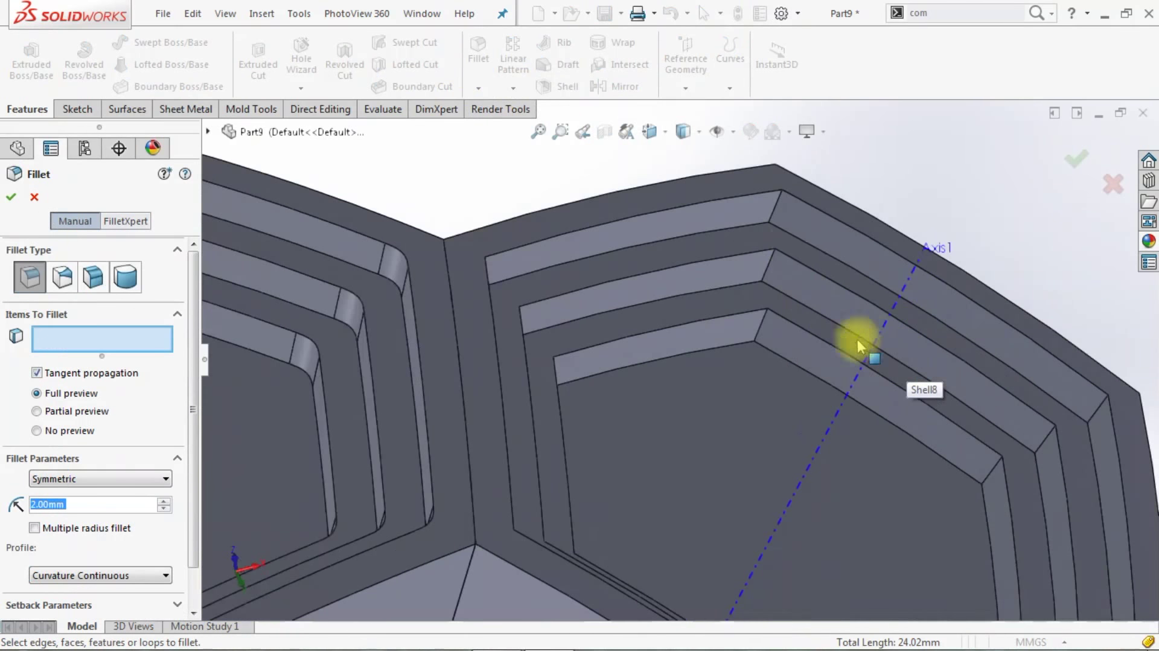
click(775, 217)
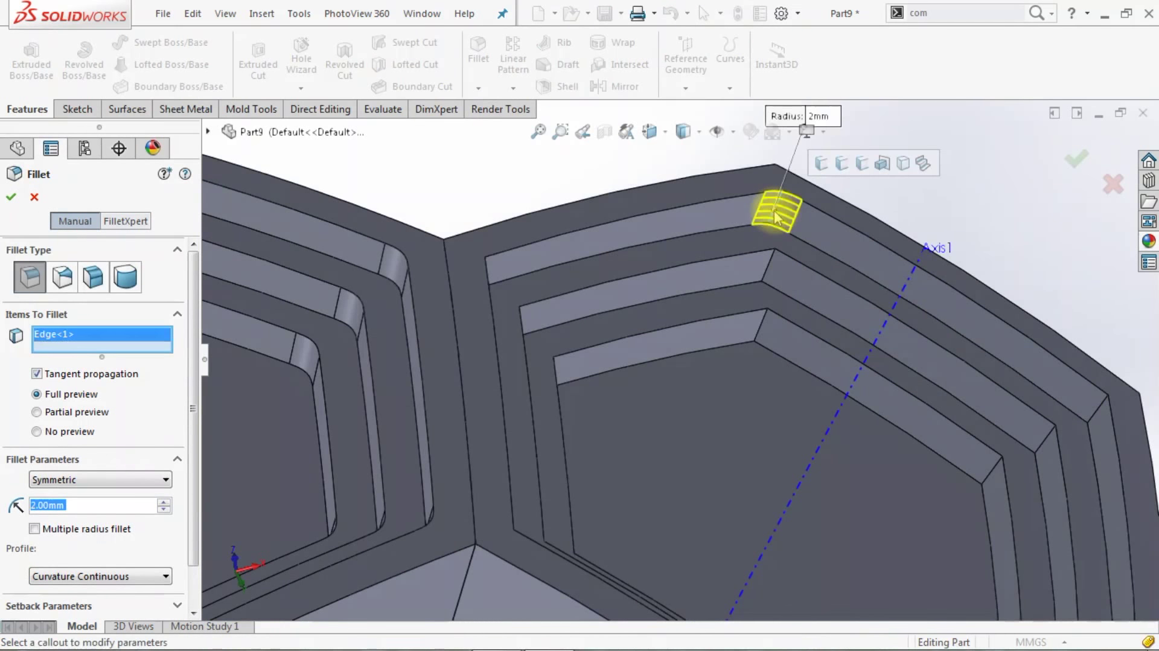
click(860, 163)
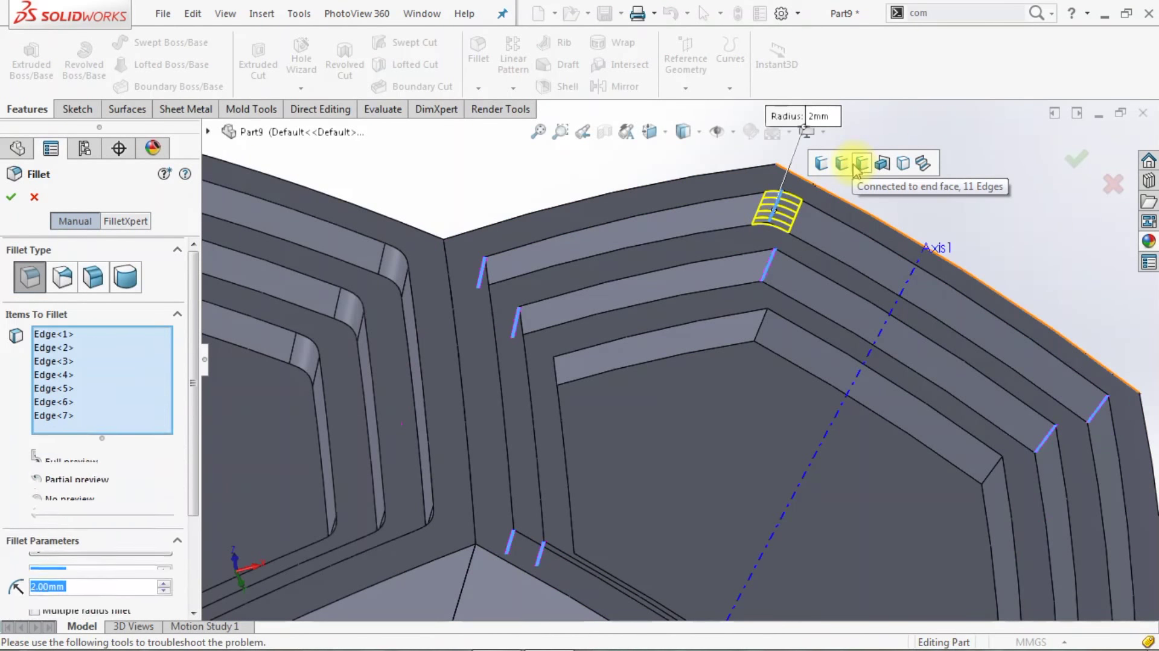
click(764, 335)
click(807, 279)
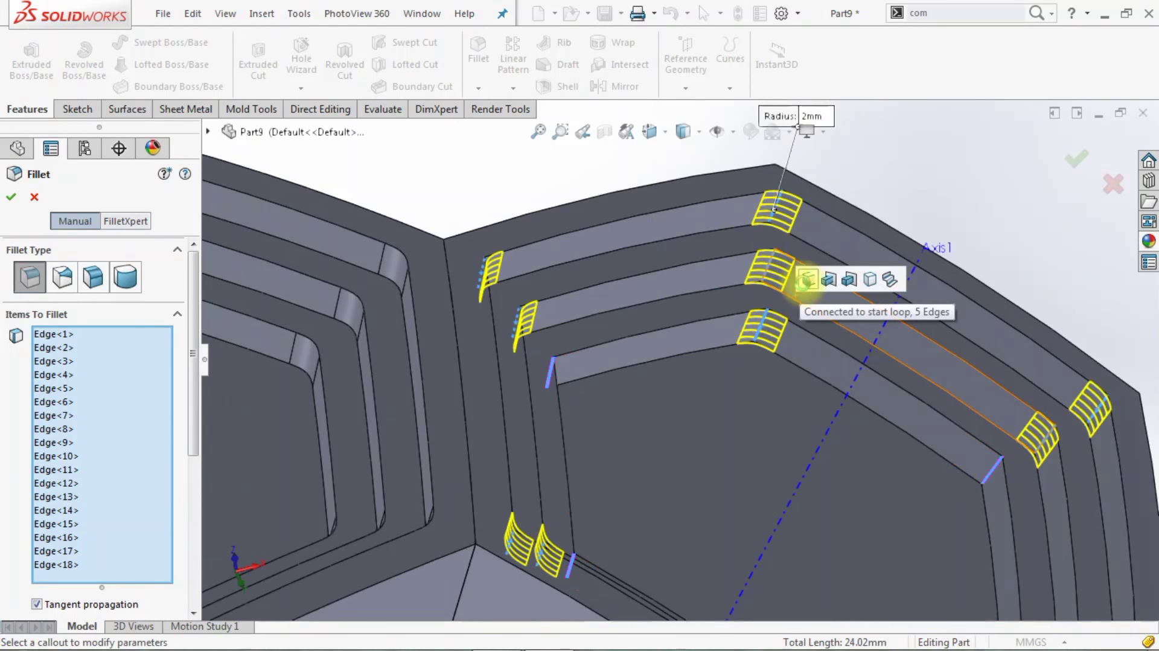
click(1075, 160)
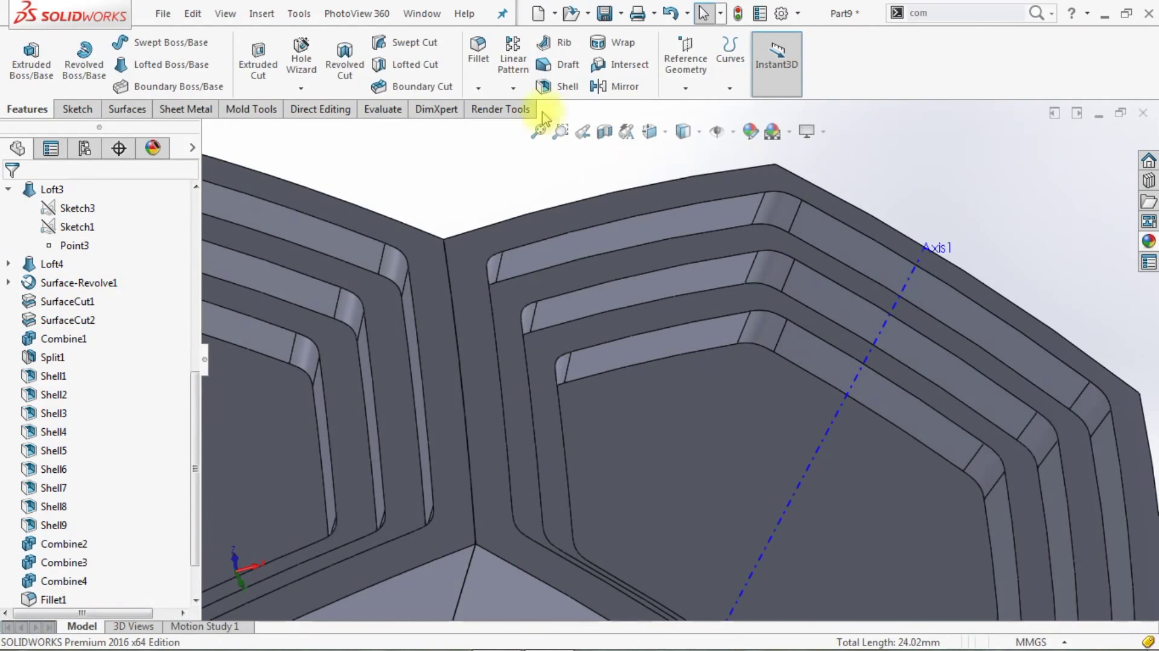
click(477, 67)
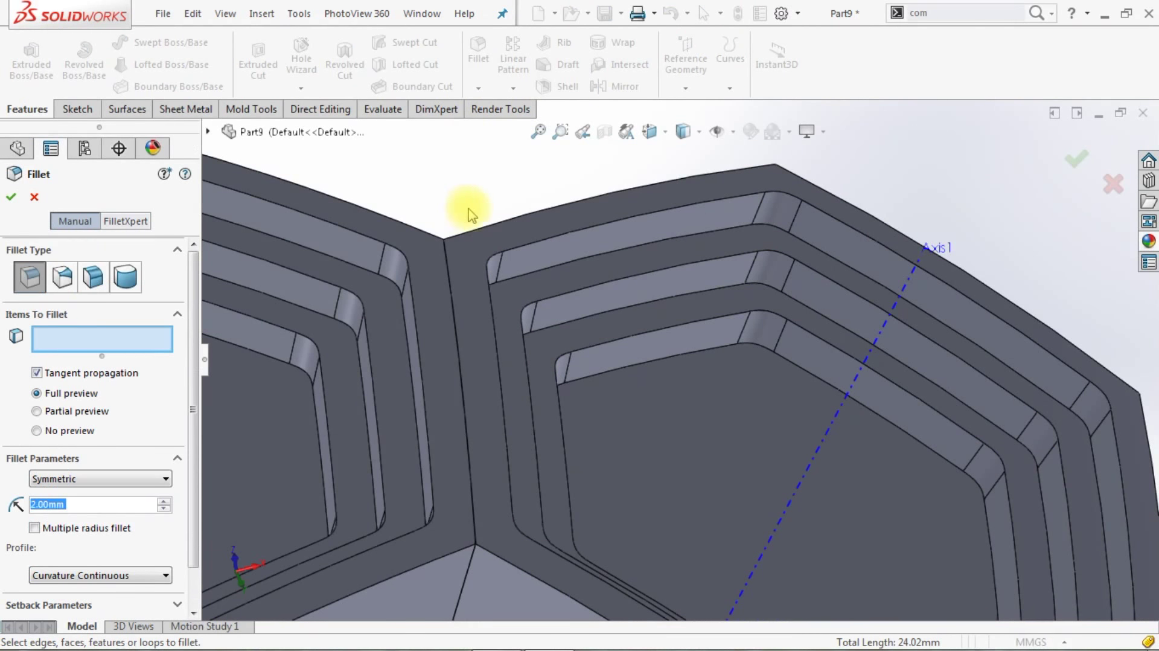
- Fillet the centre hexagon pocket's step faces and top rim at 0.75 mm, removing the extra Face<4>
text(0.75)
key(Return)
scroll(513, 315, up, 5)
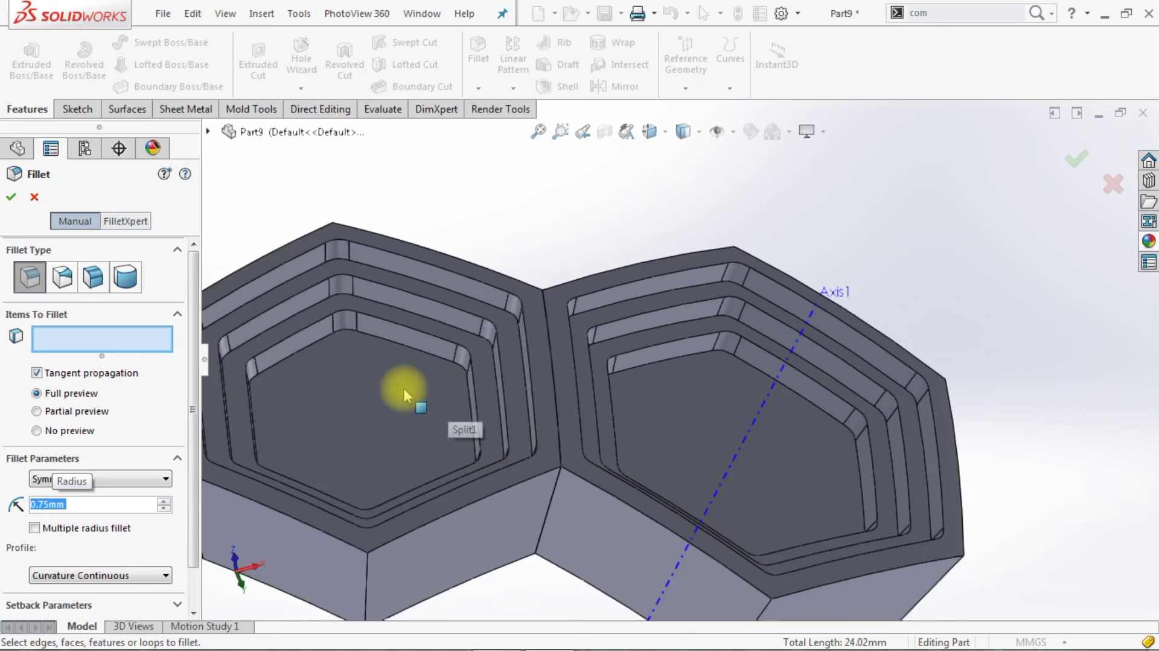
click(396, 384)
scroll(498, 362, down, 5)
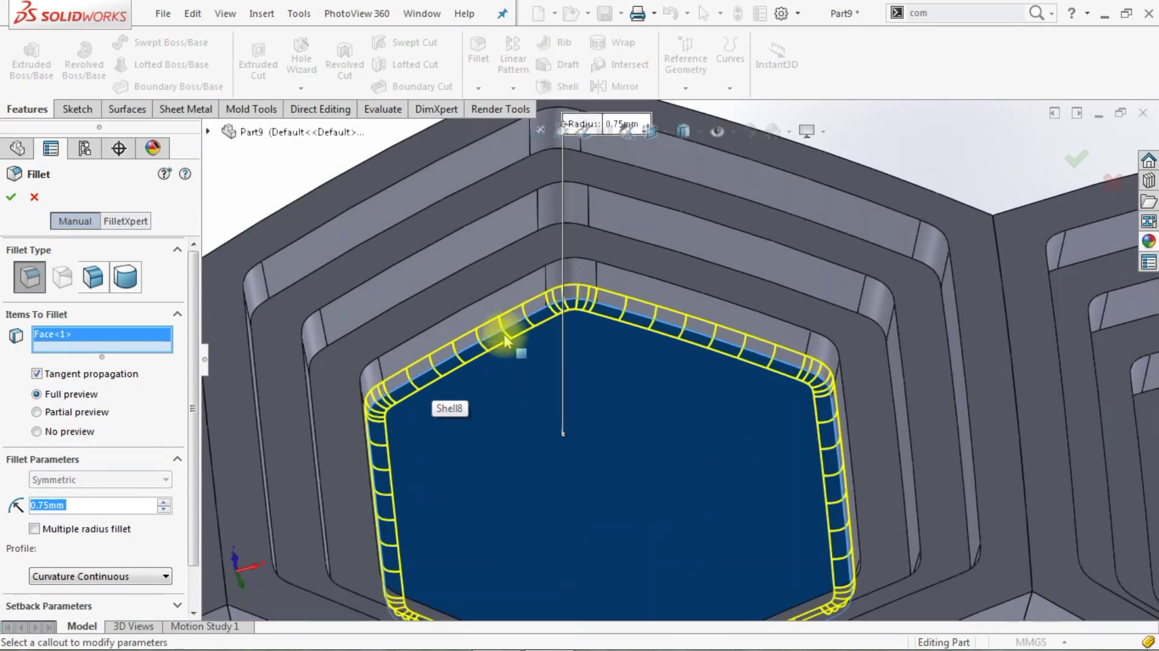
click(463, 219)
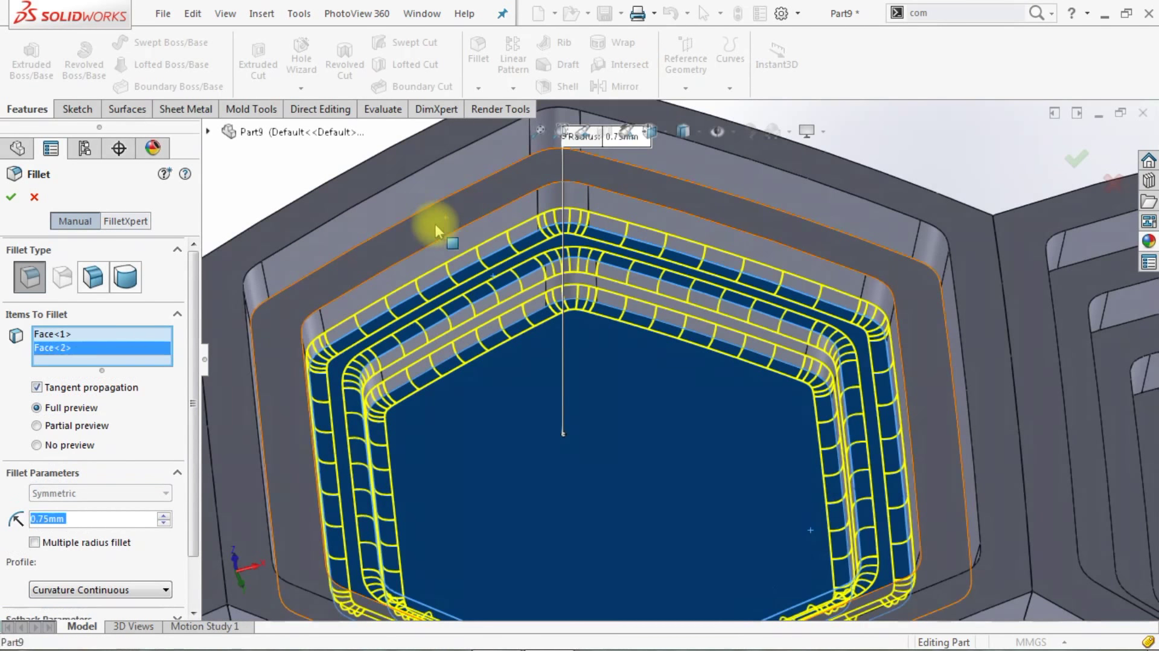
click(381, 177)
click(382, 176)
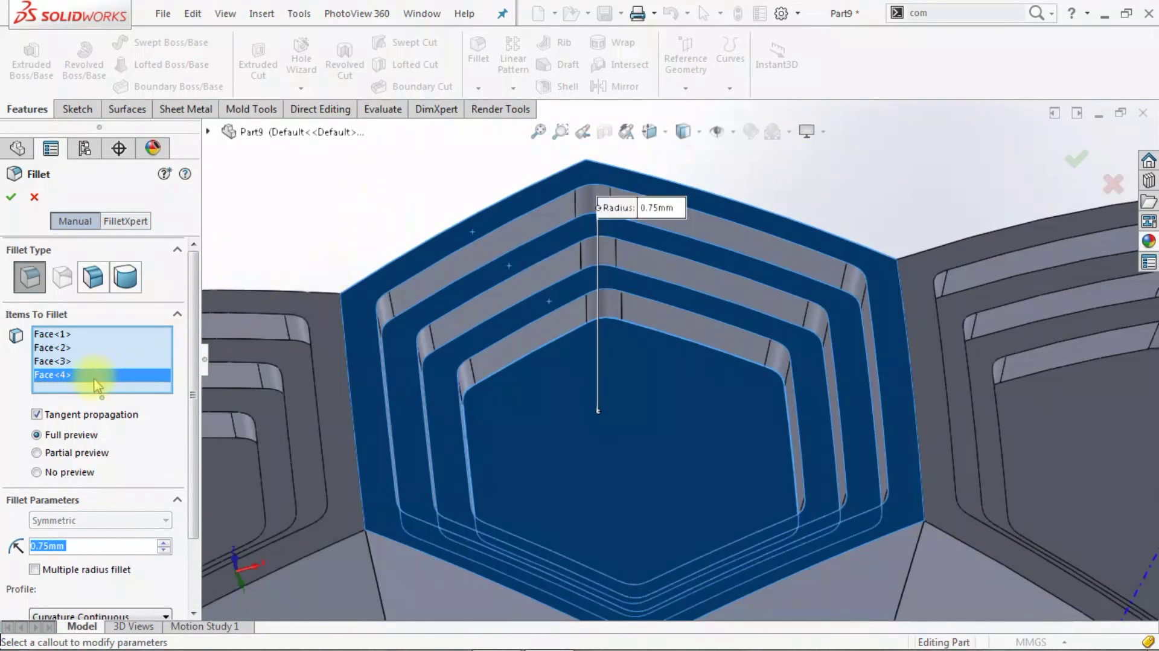
right_click(99, 386)
click(127, 413)
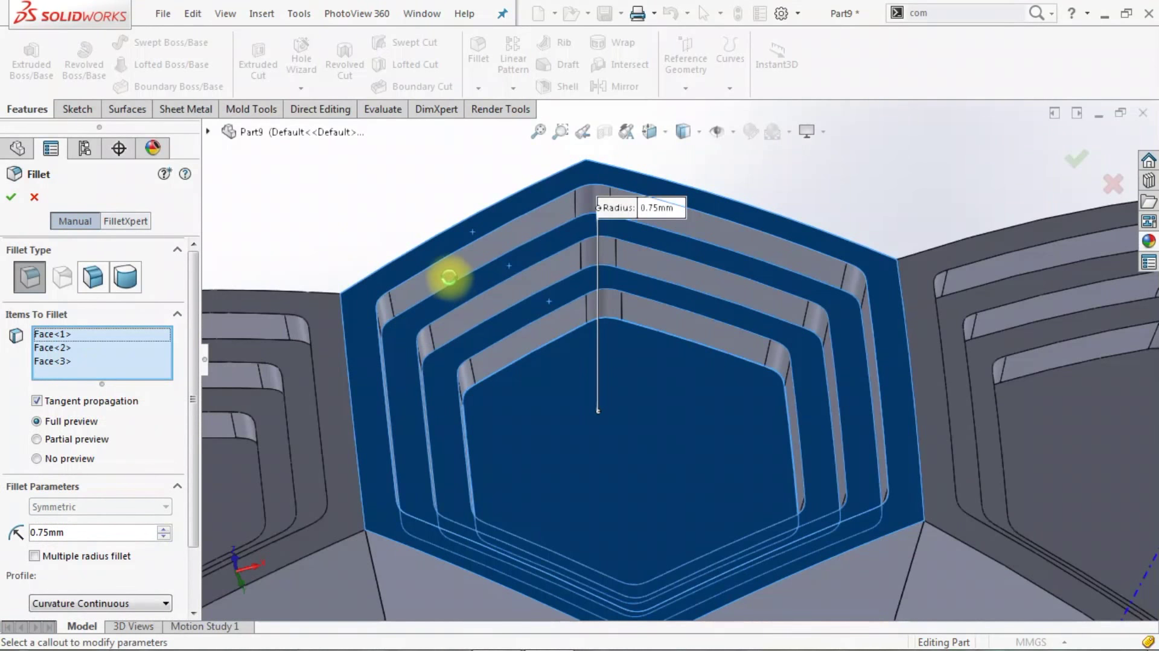
click(444, 258)
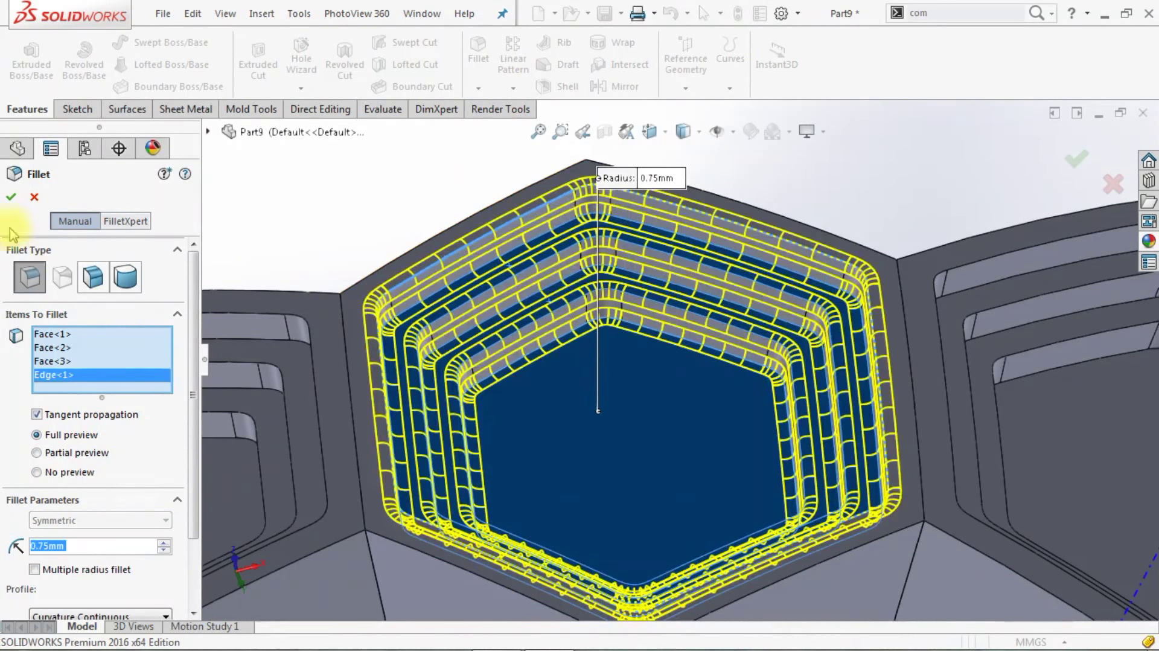
click(12, 200)
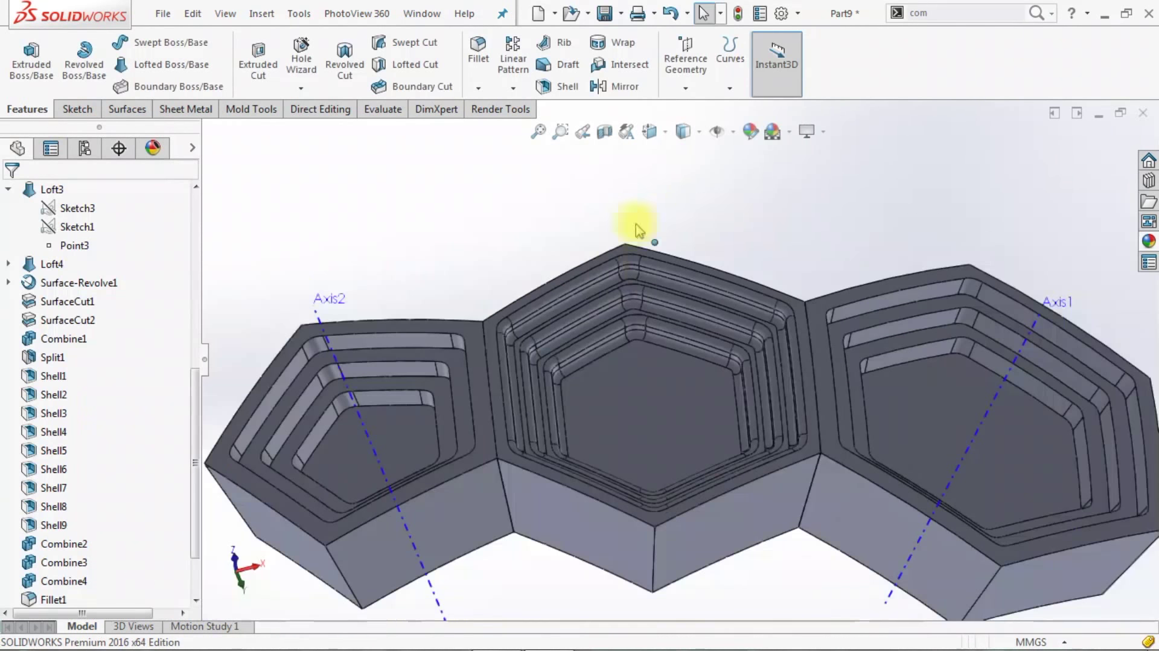
- Switch to Shaded display and fillet the pentagon pocket's step faces and rim at 0.75 mm
click(695, 140)
click(684, 159)
mouse_move(706, 271)
middle_down()
mouse_move(678, 338)
mouse_move(631, 273)
middle_up()
click(479, 53)
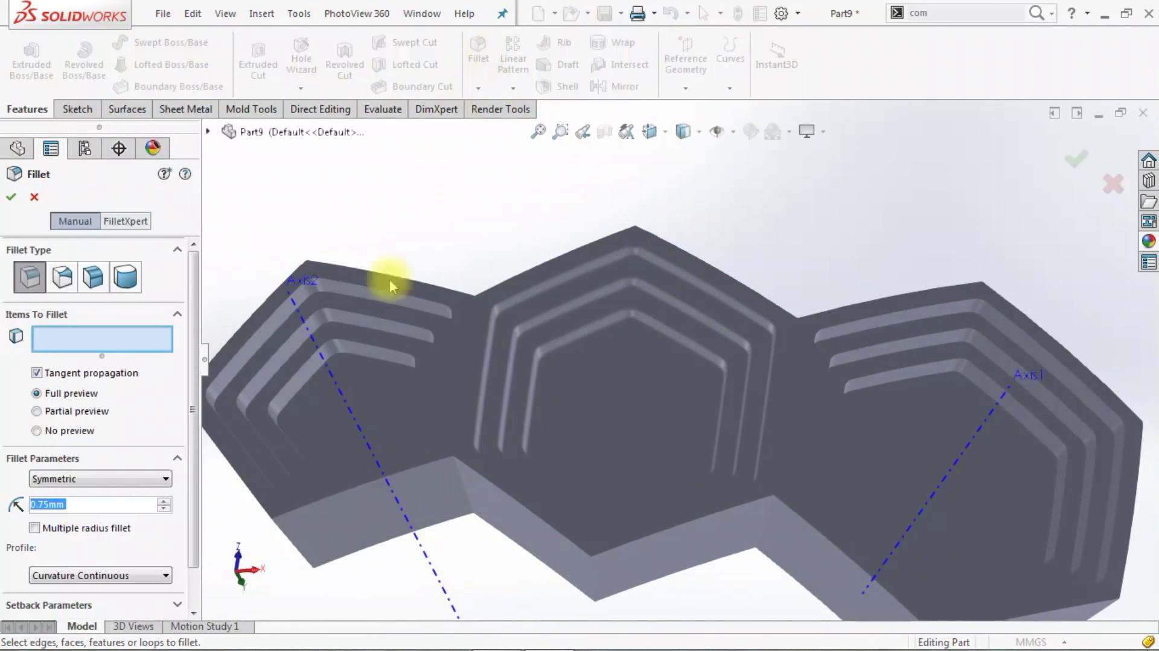
click(364, 372)
scroll(387, 362, down, 3)
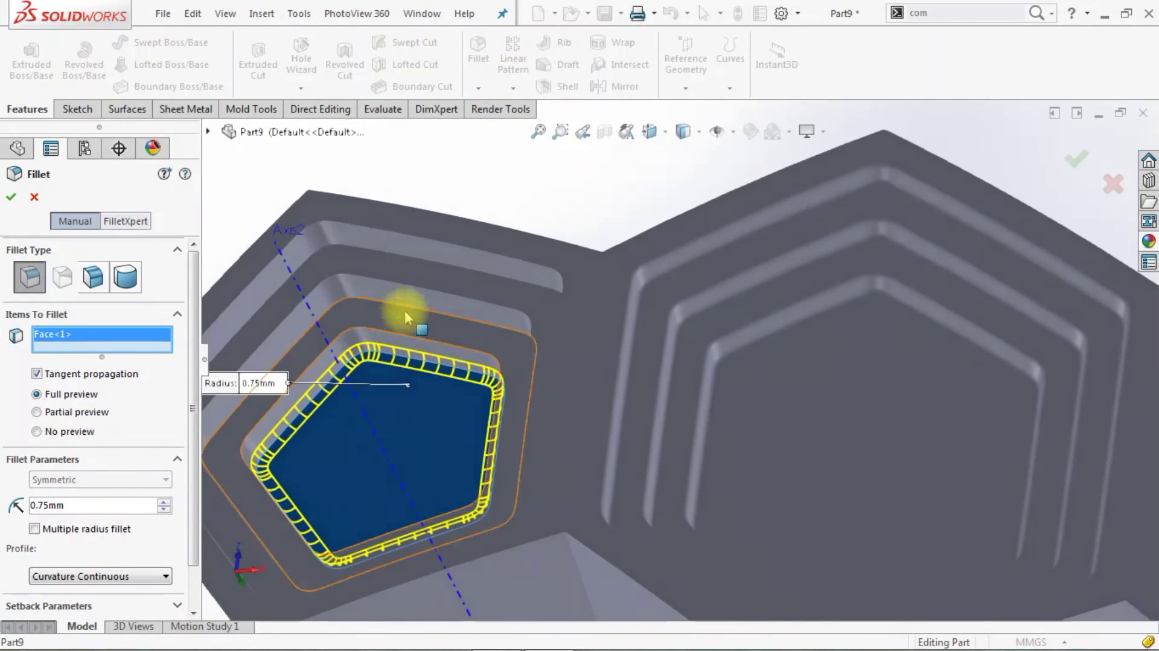
click(410, 286)
click(418, 278)
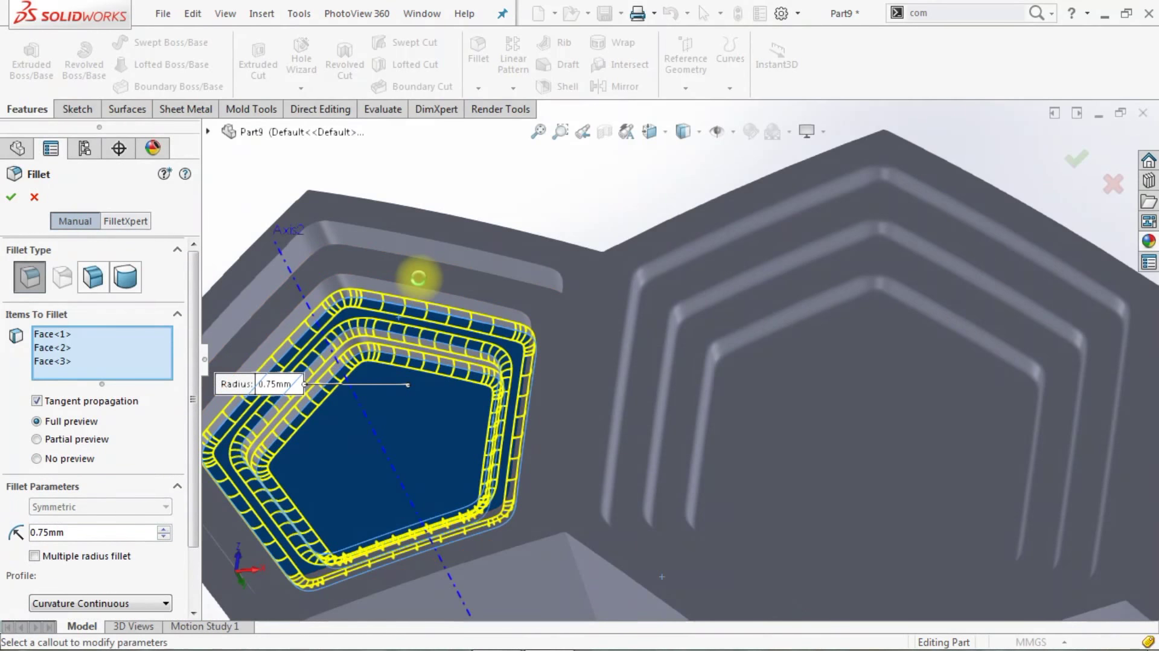
click(486, 261)
click(492, 258)
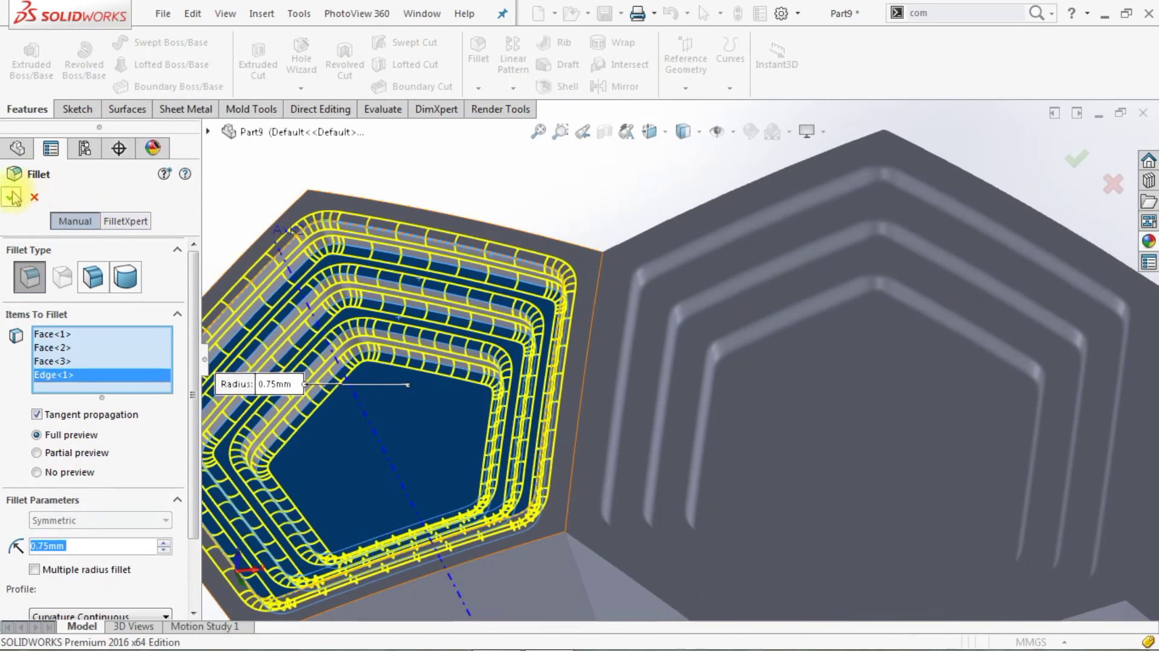
key(Return)
- Fillet the right pocket's step faces and top rim edge at 0.75 mm
scroll(750, 340, up, 5)
middle_drag(787, 353, 874, 375)
scroll(874, 375, up, 5)
click(478, 48)
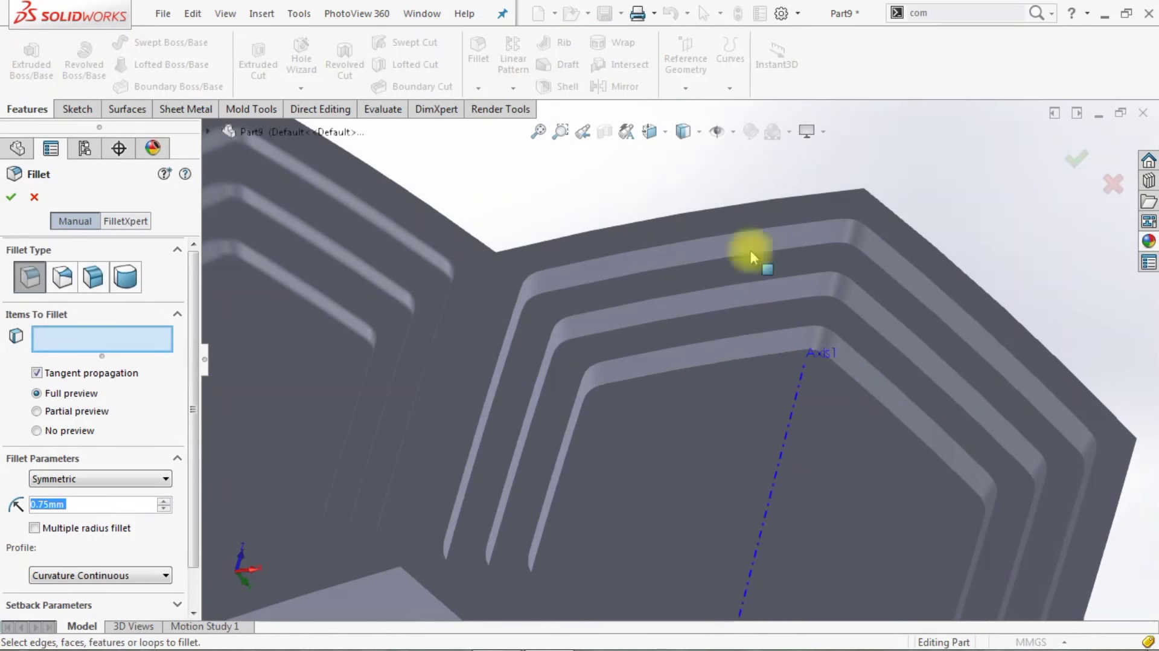
click(775, 373)
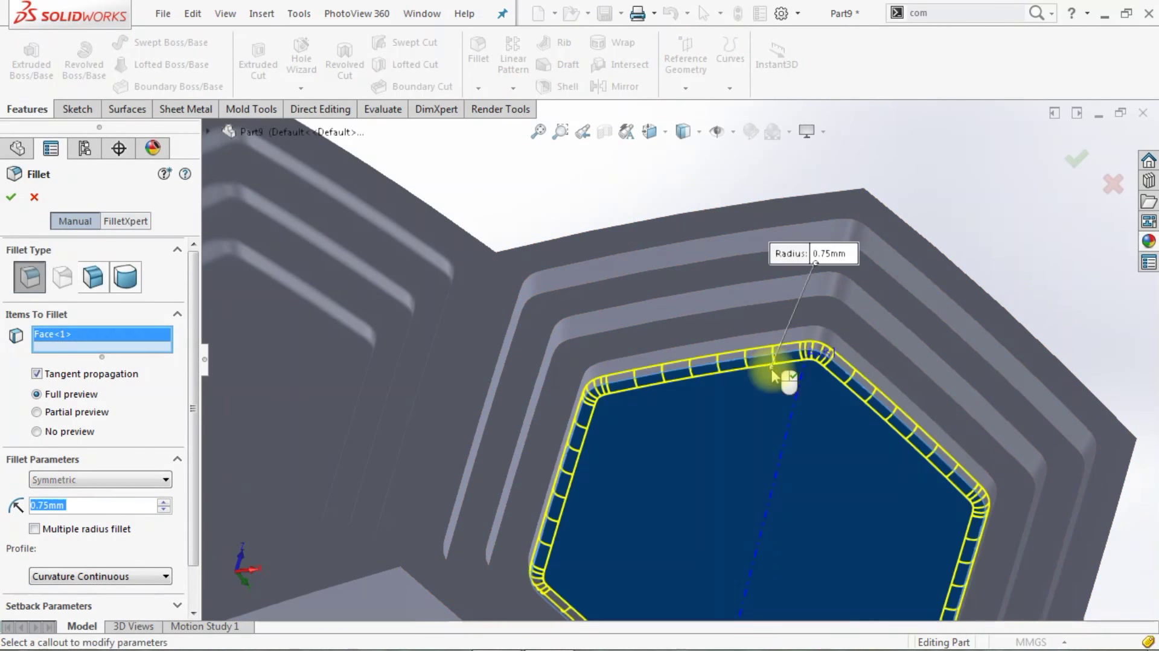
click(742, 331)
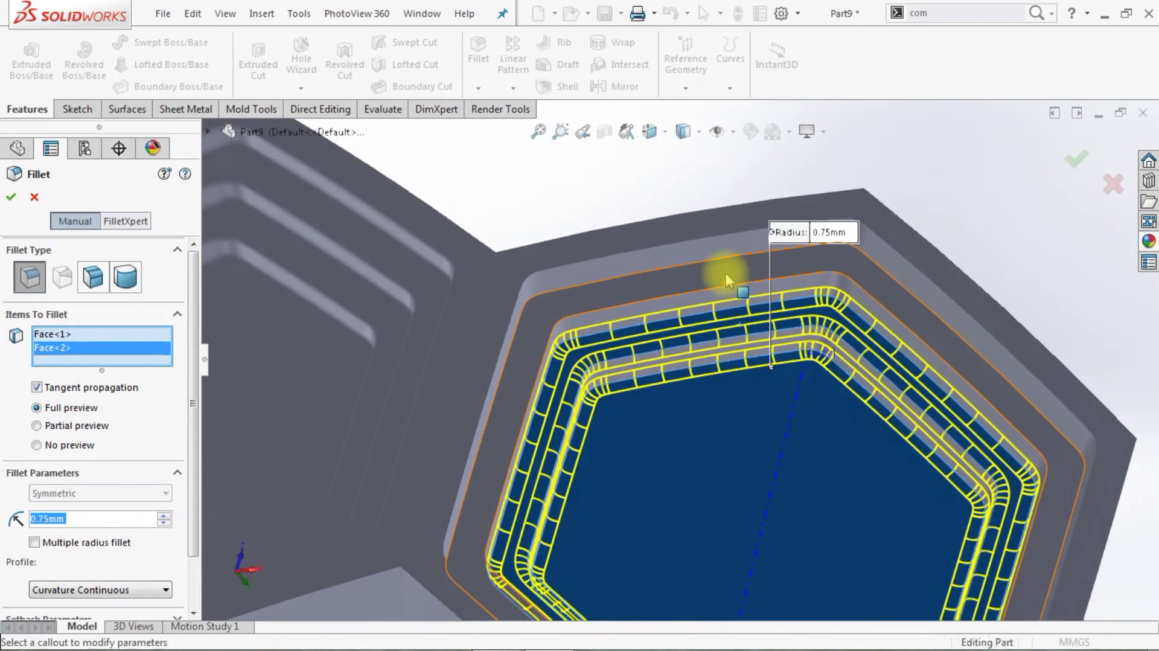
click(726, 279)
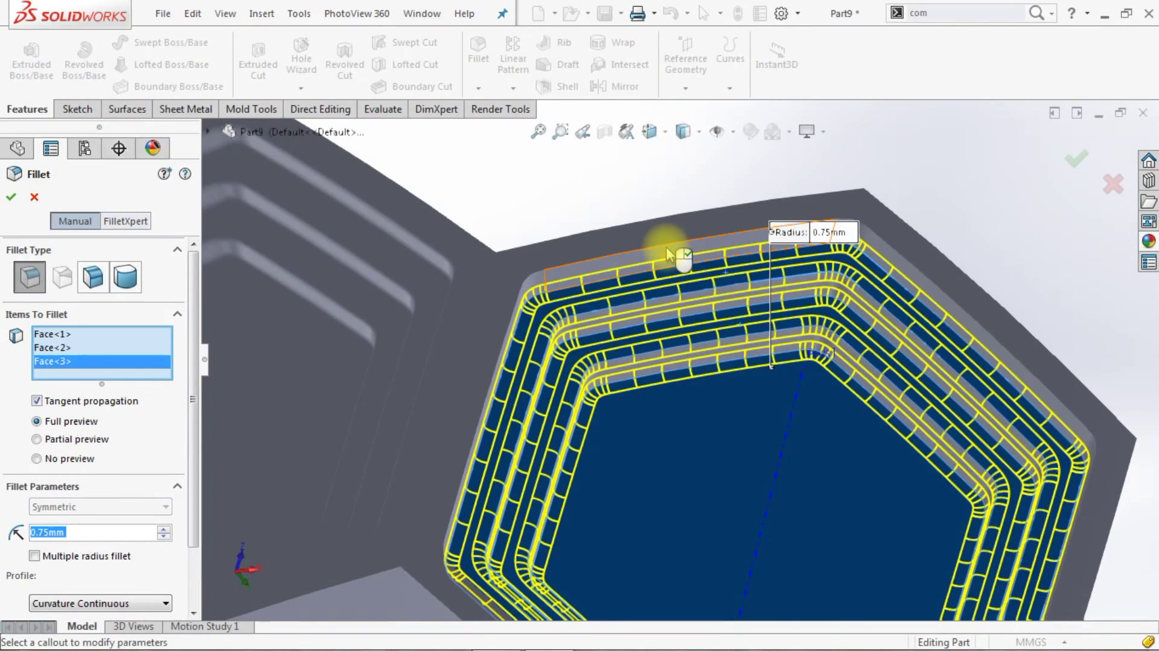
click(671, 248)
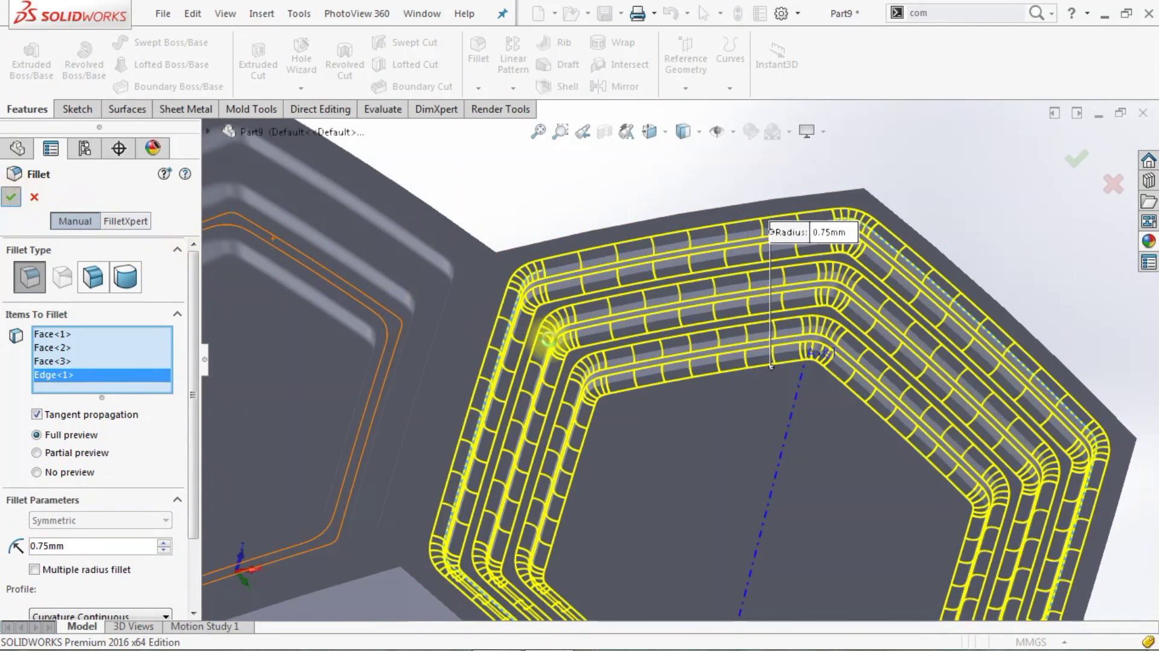
key(Return)
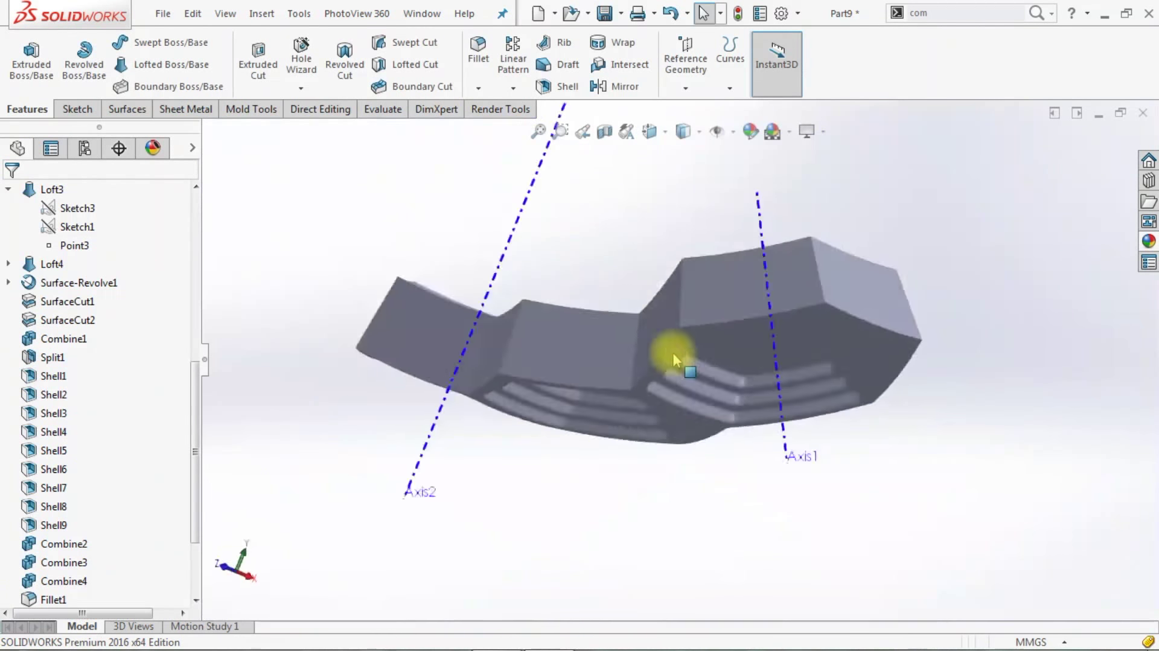
scroll(674, 360, up, 3)
mouse_move(646, 427)
middle_down()
mouse_move(732, 401)
mouse_move(703, 458)
middle_up()
- Create Plane1 through the top vertex and the vertical edge below it
click(685, 88)
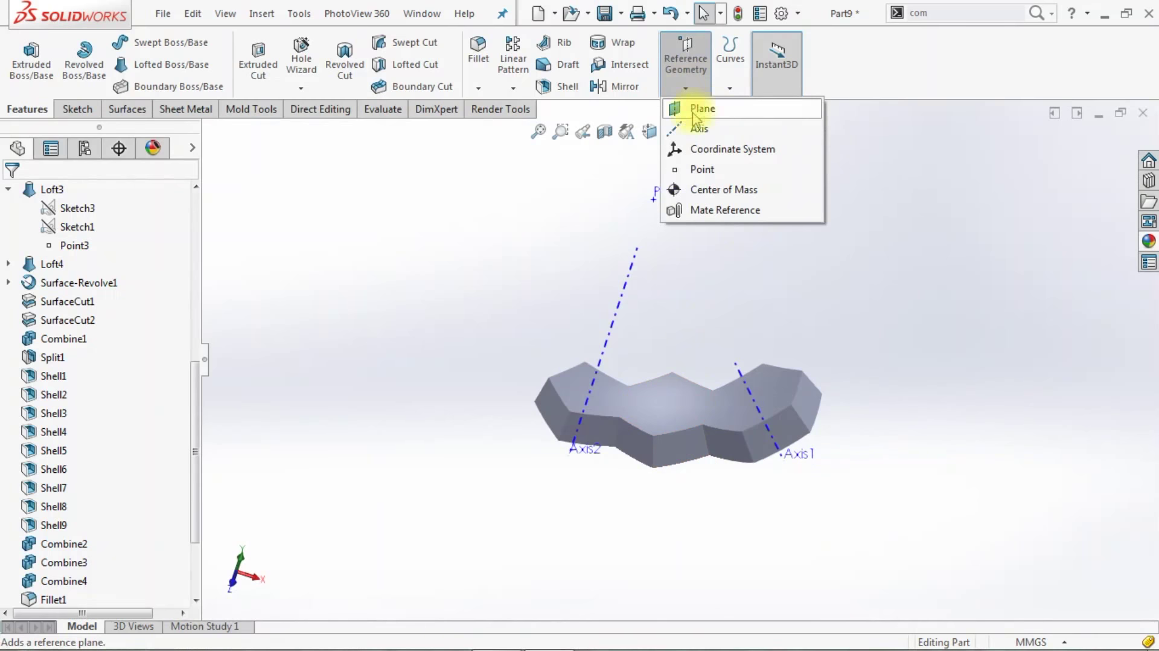
click(695, 109)
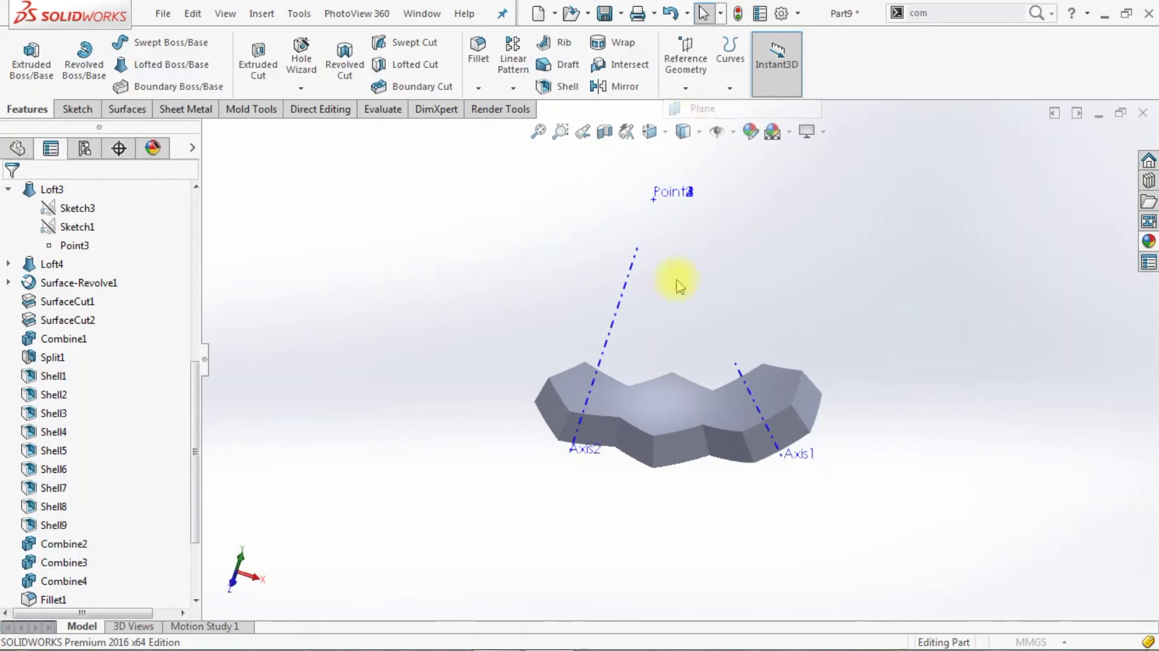
click(672, 372)
scroll(650, 437, down, 4)
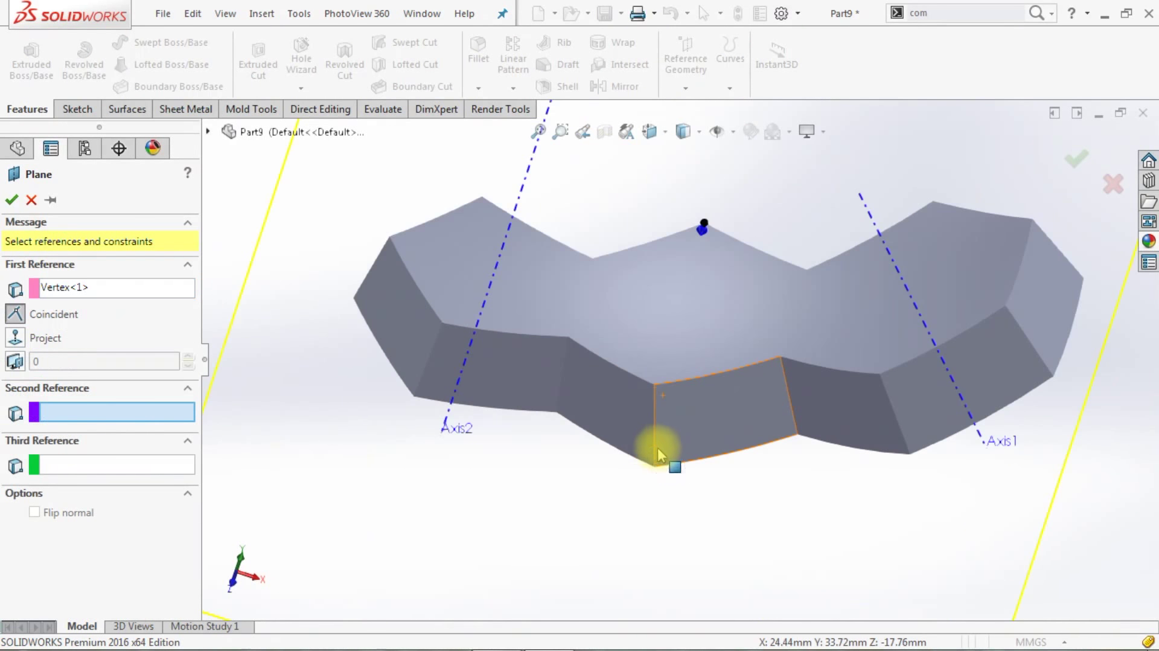
click(655, 444)
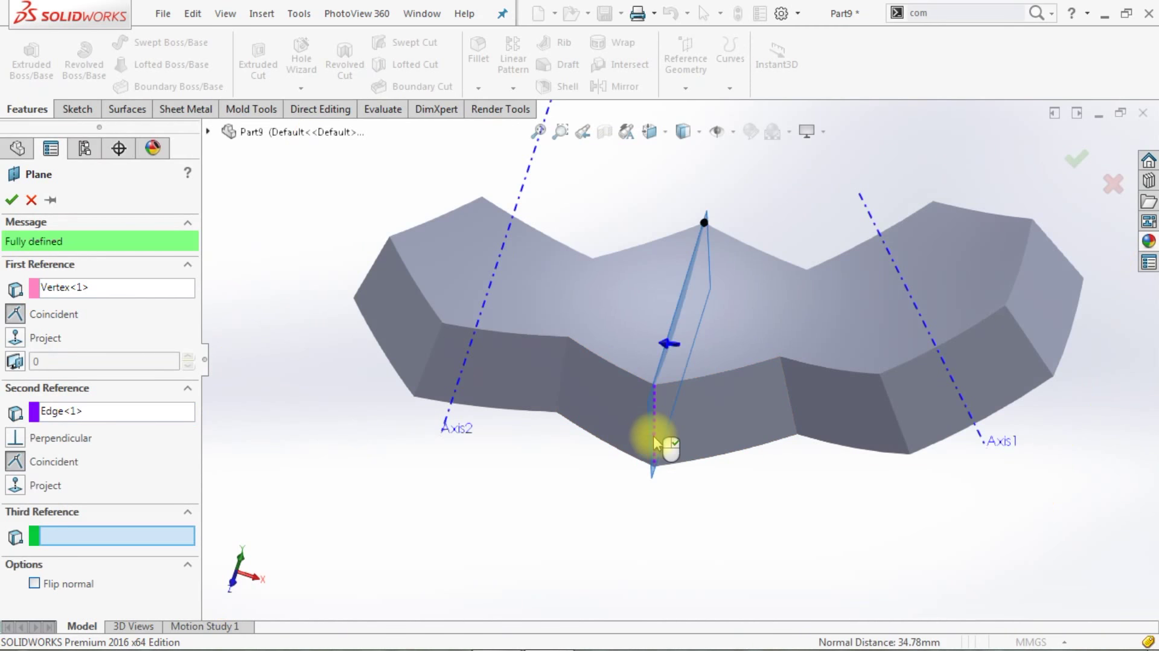
key(Return)
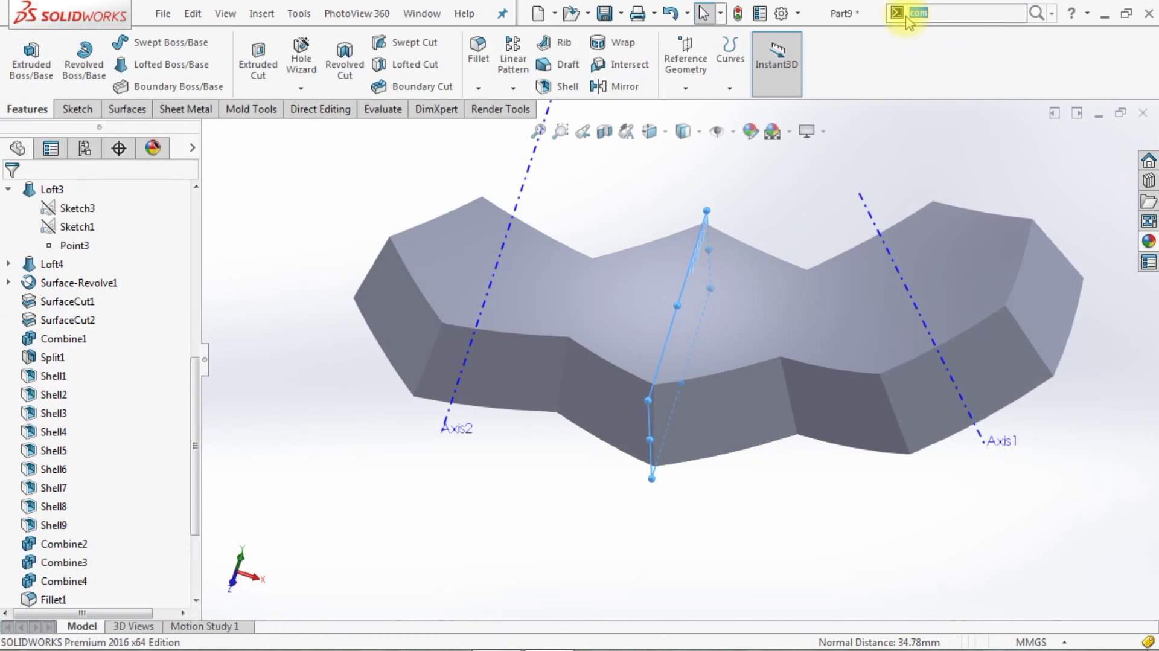
- Split the centre facet body along Plane1 into two bodies with Cut Bodies
text(spl)
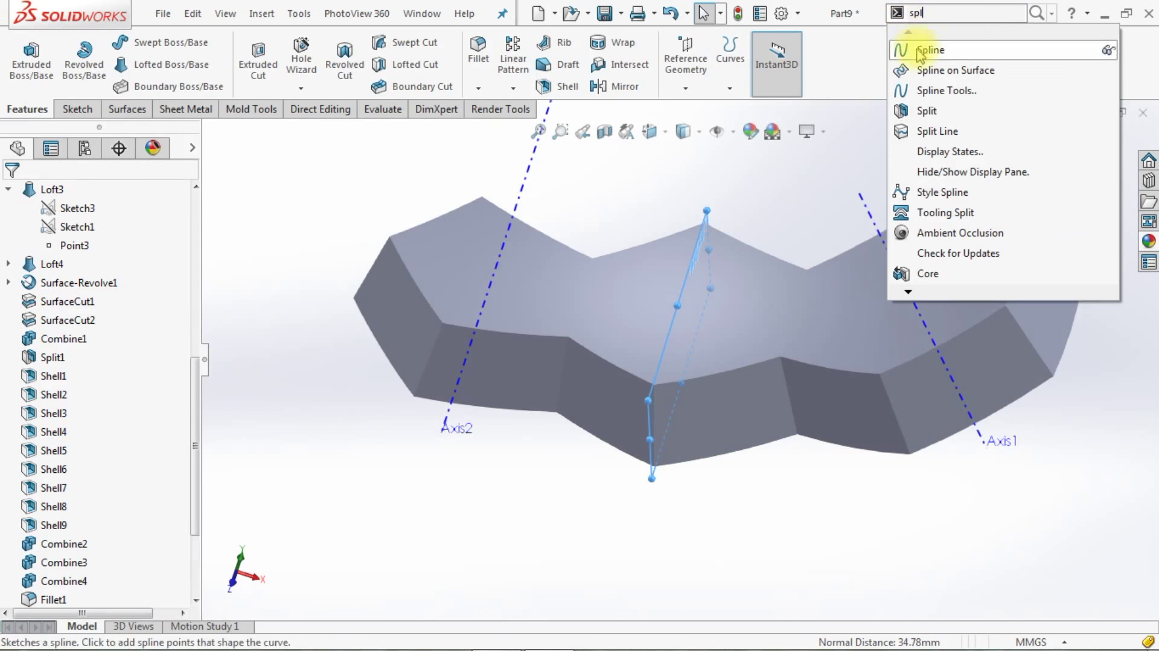
click(935, 112)
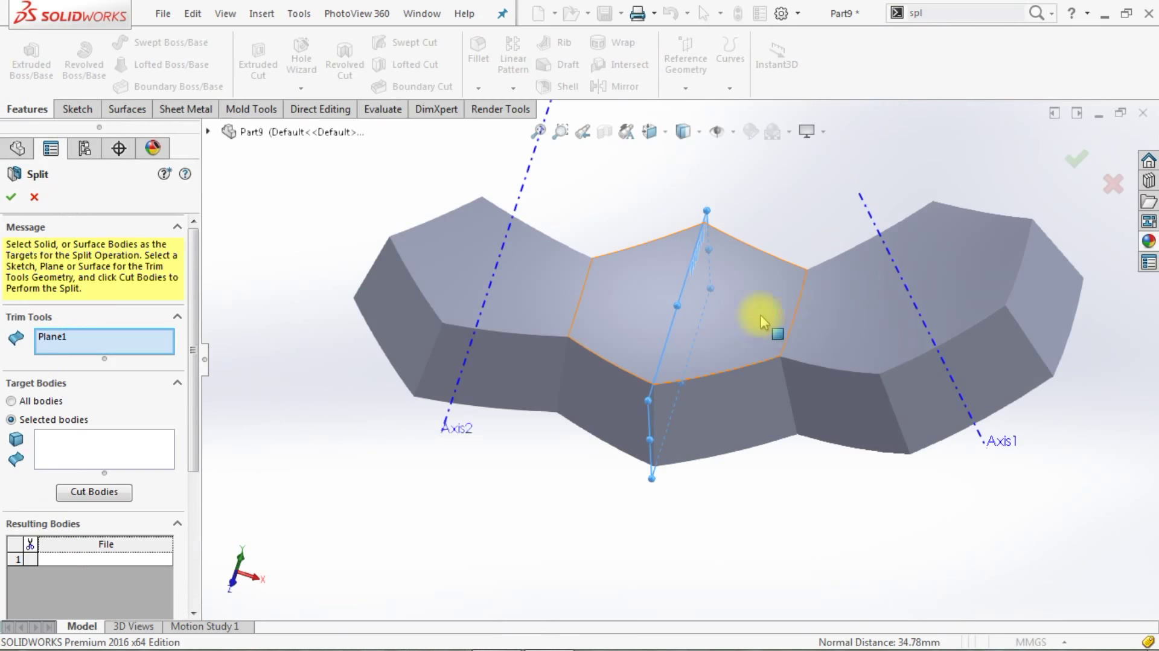
click(121, 453)
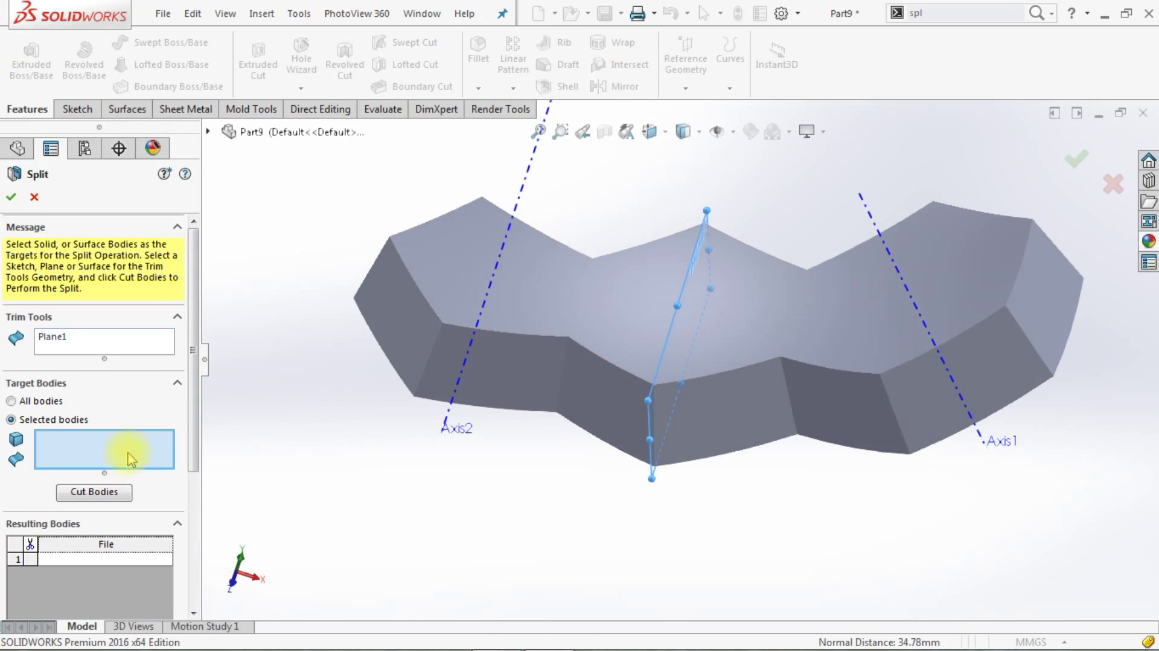
click(718, 333)
click(124, 493)
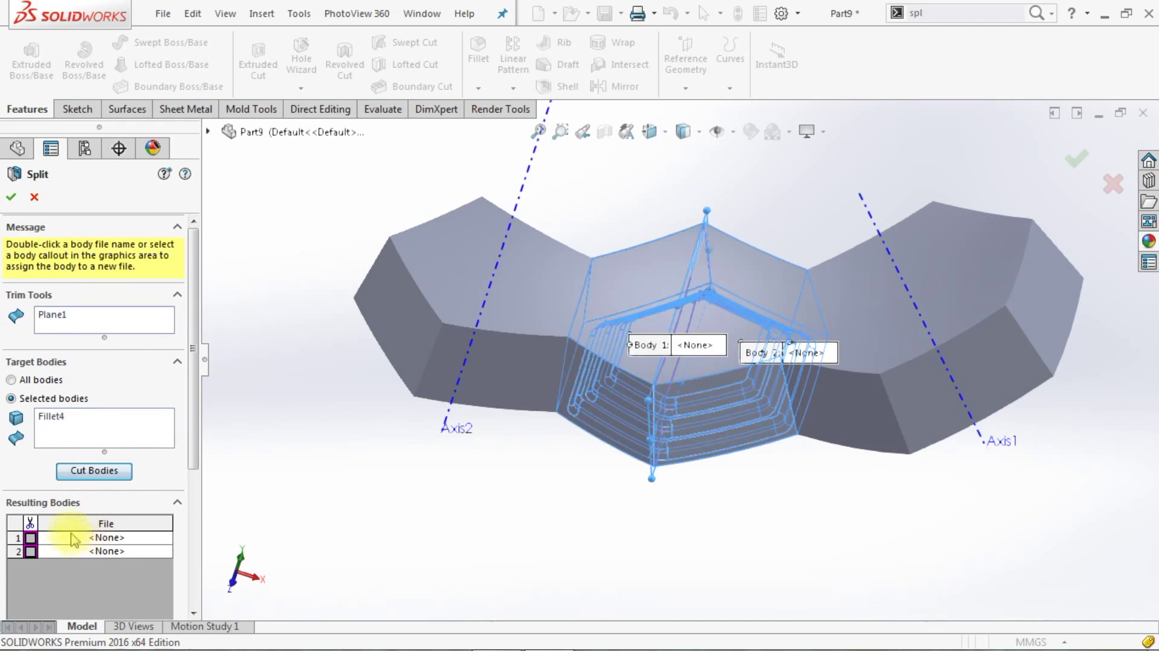
click(30, 550)
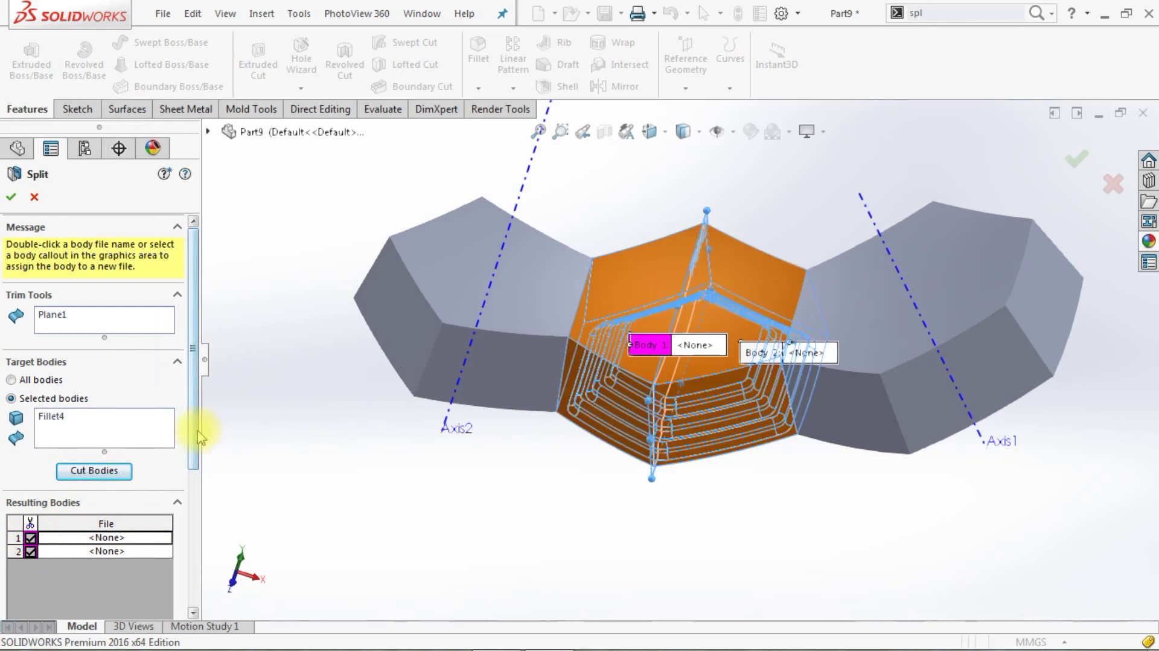
drag(193, 428, 192, 518)
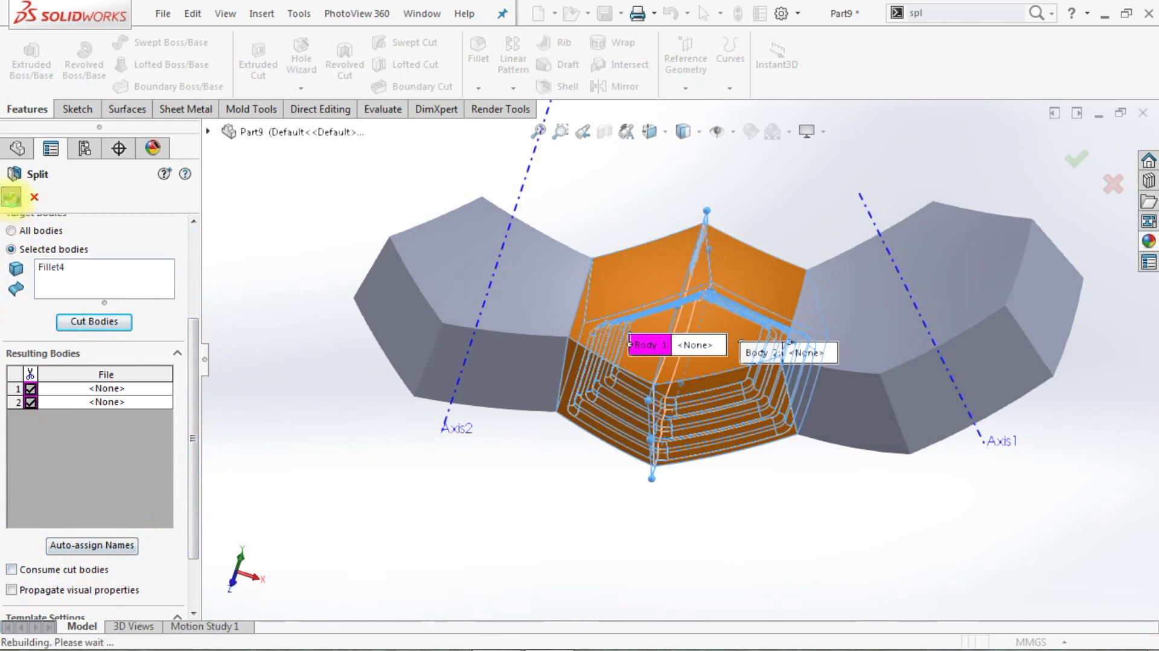
click(758, 531)
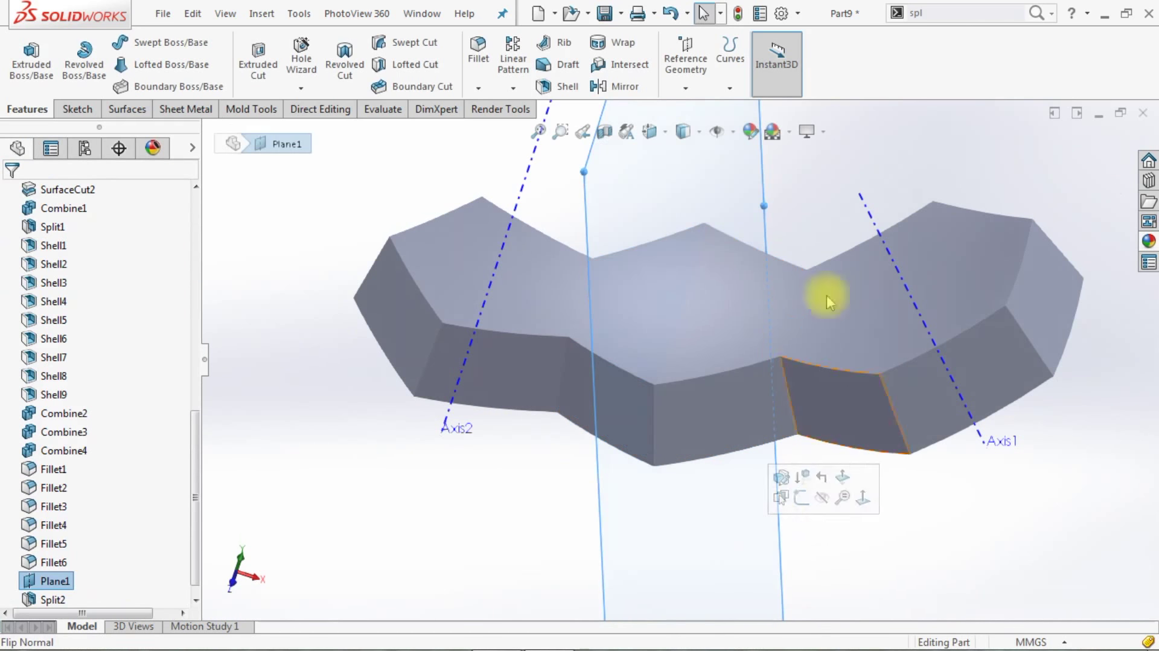
click(685, 131)
- Switch to shaded-with-edges display, hide Plane1 and return to the isometric view
click(687, 158)
mouse_move(827, 535)
middle_down()
mouse_move(764, 320)
mouse_move(750, 400)
mouse_move(735, 309)
middle_up()
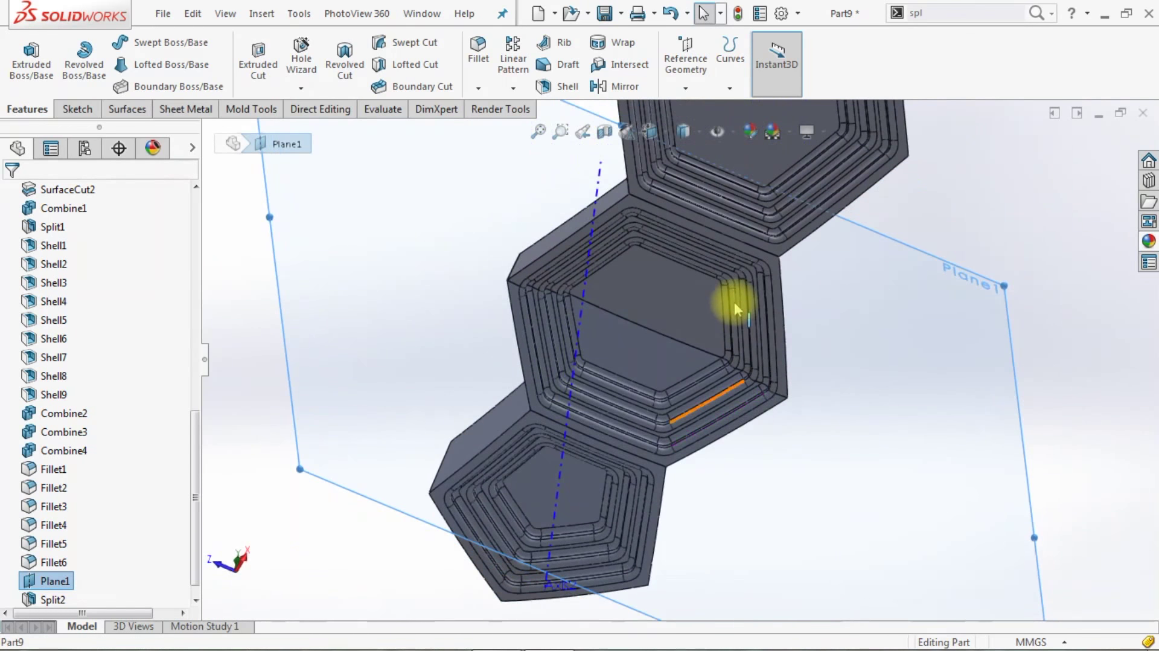
right_click(870, 357)
click(923, 327)
key(ctrl+7)
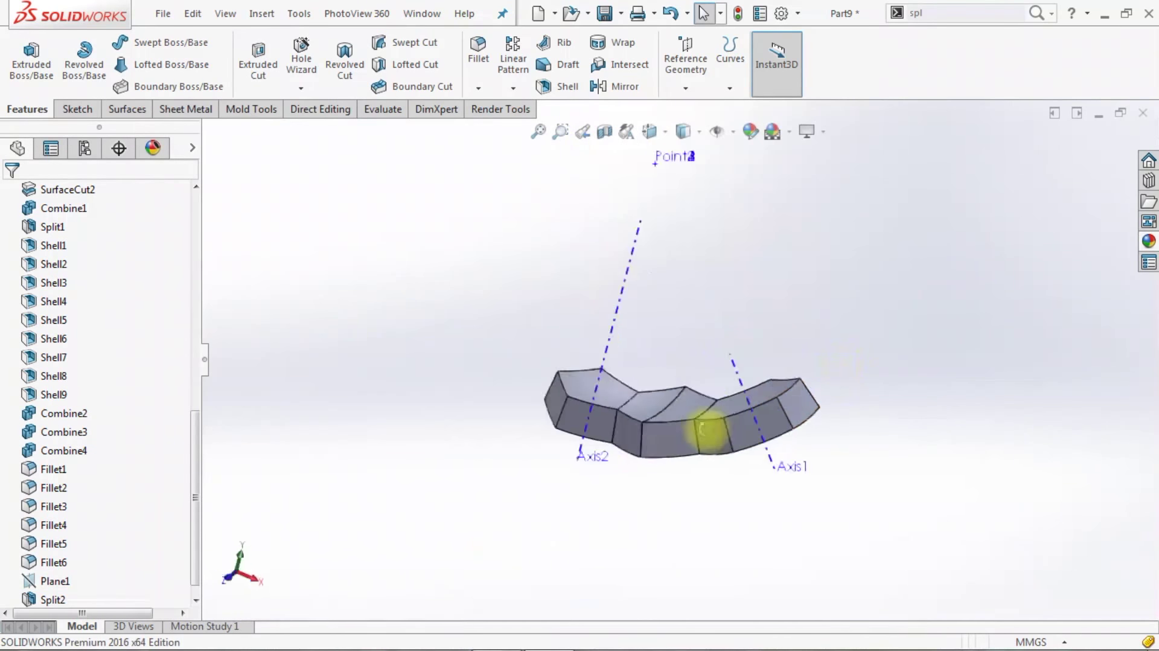
middle_drag(703, 428, 664, 455)
- Circular-pattern body Split2[1] five times around Axis2
click(531, 129)
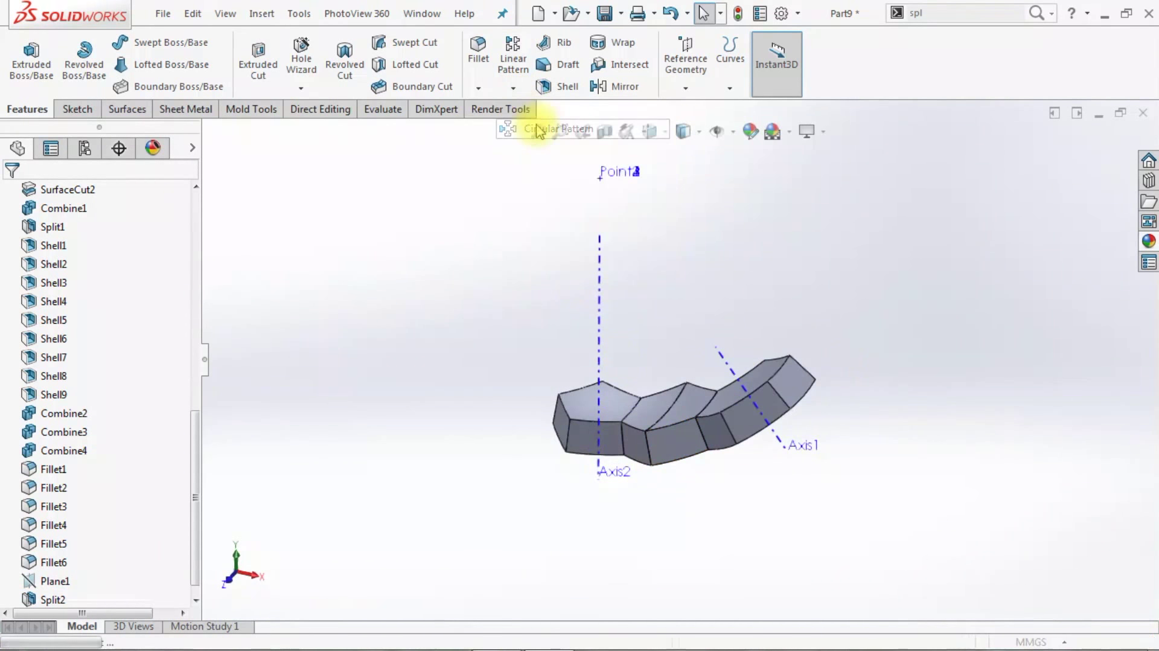
click(133, 248)
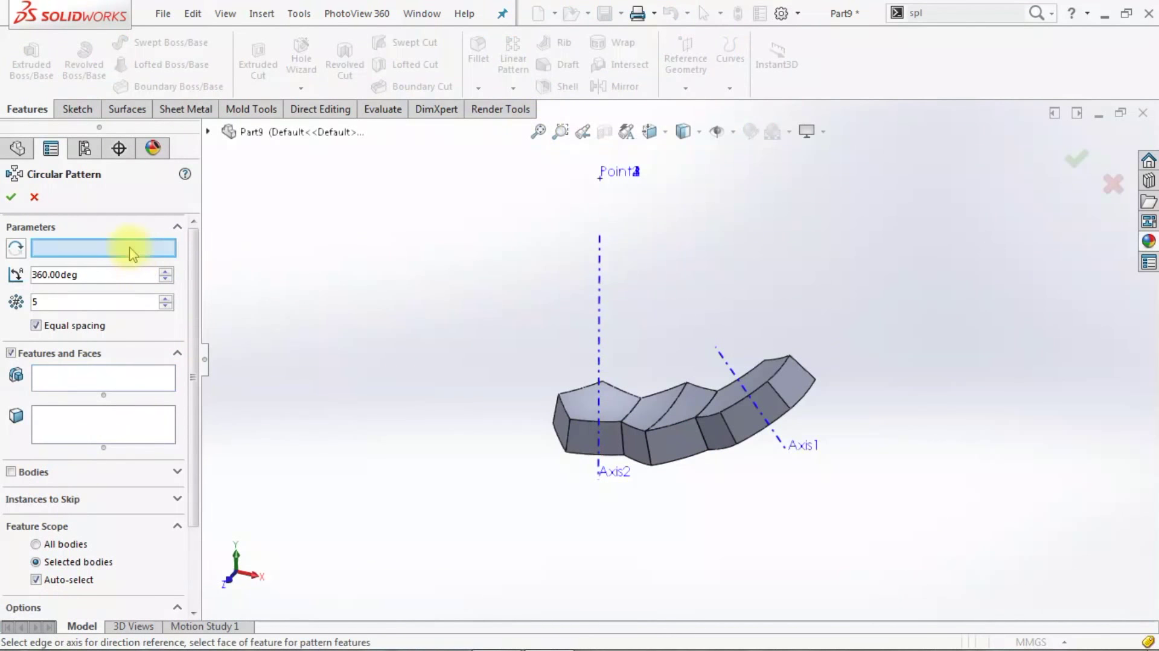
click(12, 472)
click(672, 390)
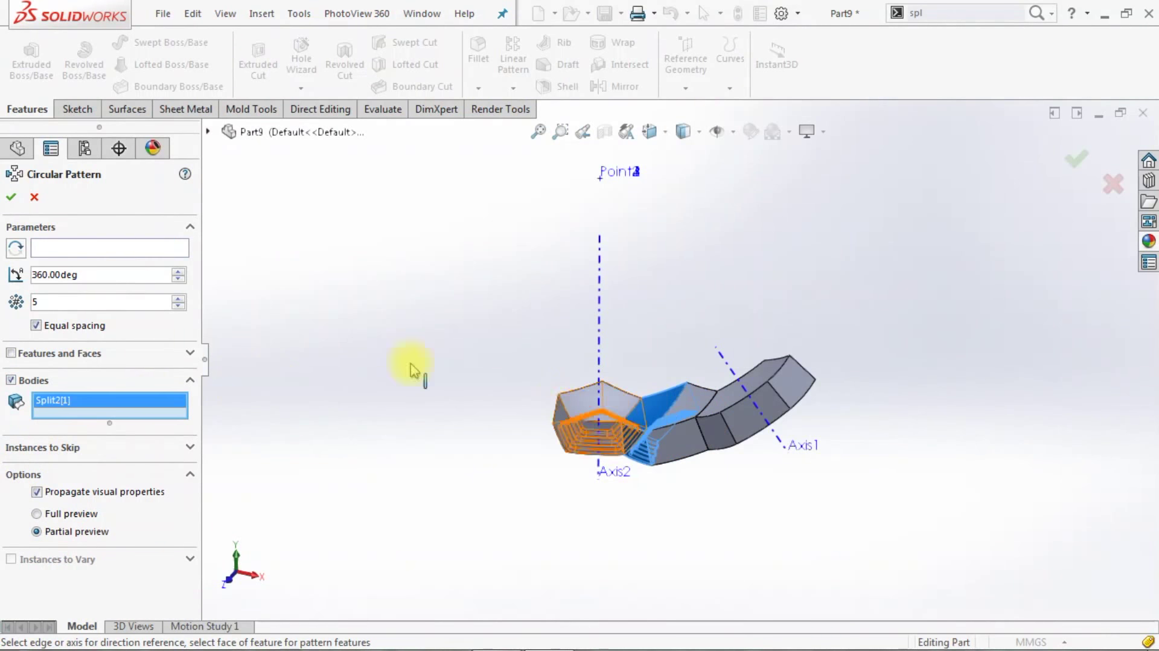
click(143, 247)
click(599, 289)
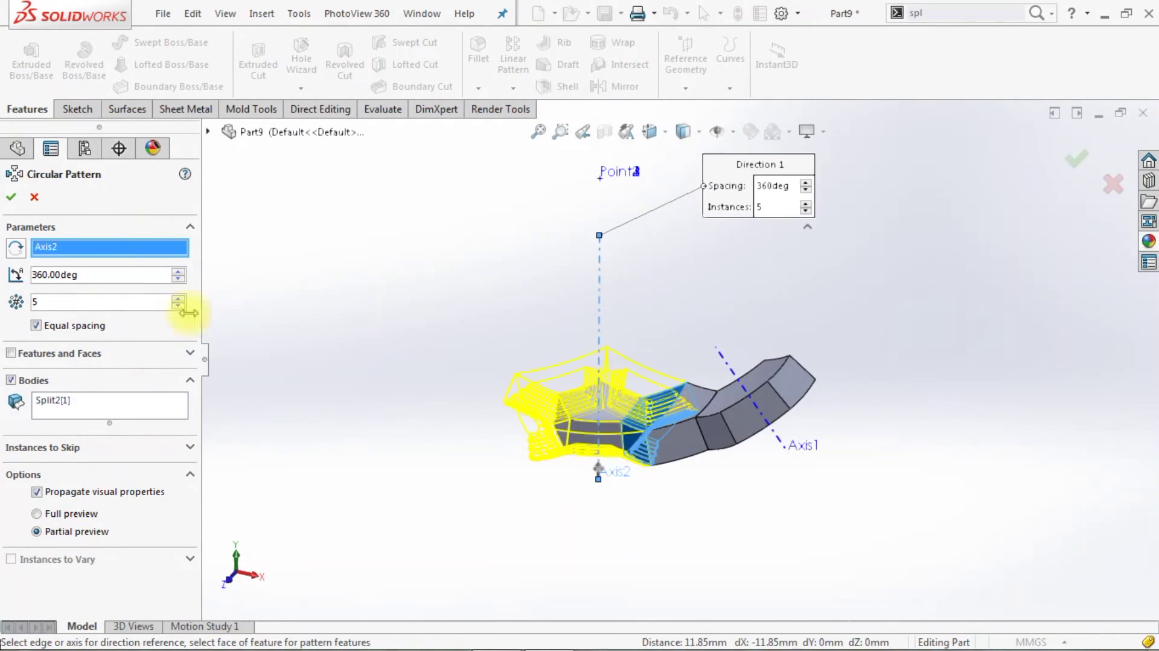
click(11, 196)
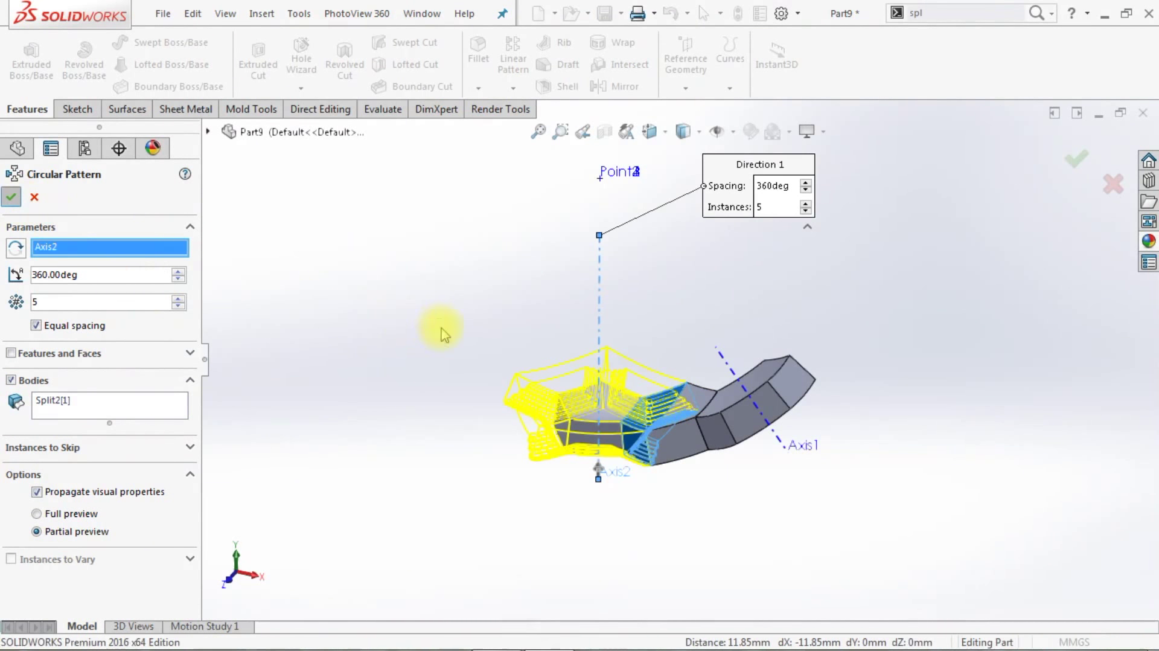
- Combine (Add) the five patterned facet bodies with Fillet5 into one solid
click(928, 12)
text(d)
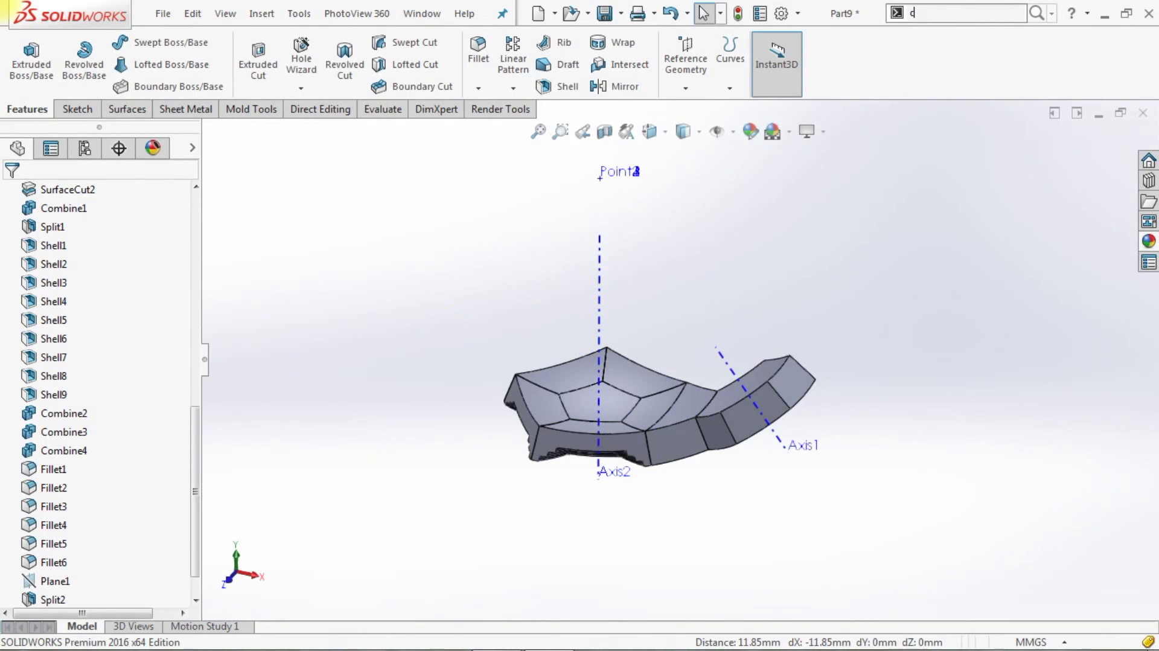
text(om)
click(936, 45)
mouse_move(450, 273)
mouse_down()
mouse_move(685, 438)
mouse_move(725, 501)
mouse_move(687, 487)
mouse_up()
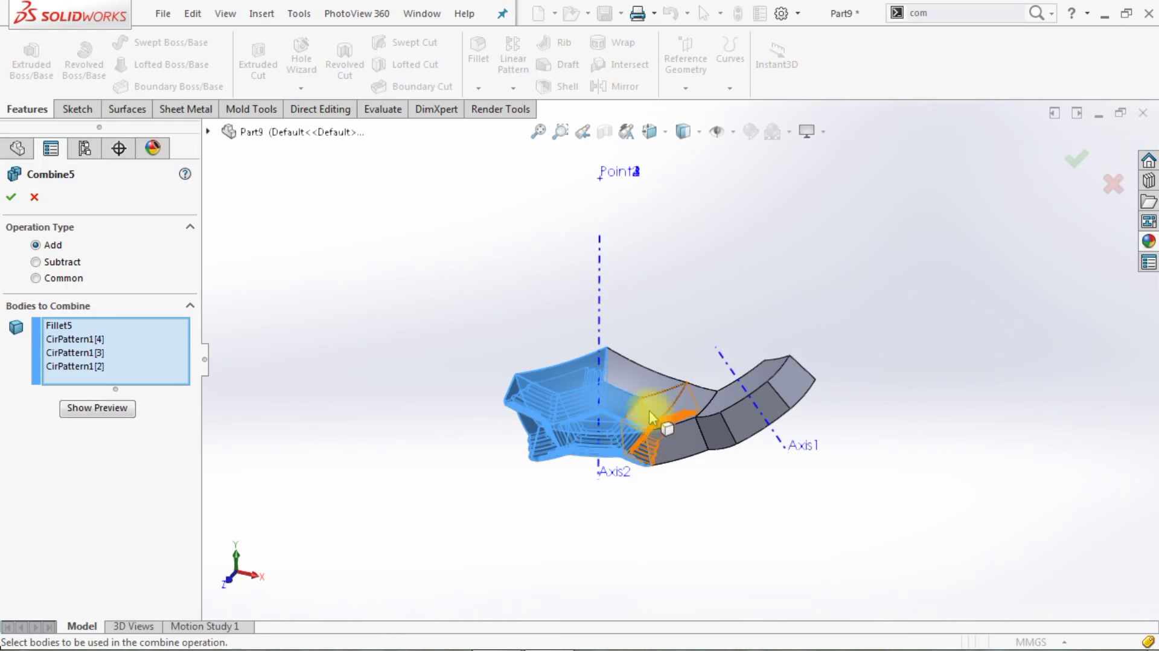
click(652, 389)
click(652, 389)
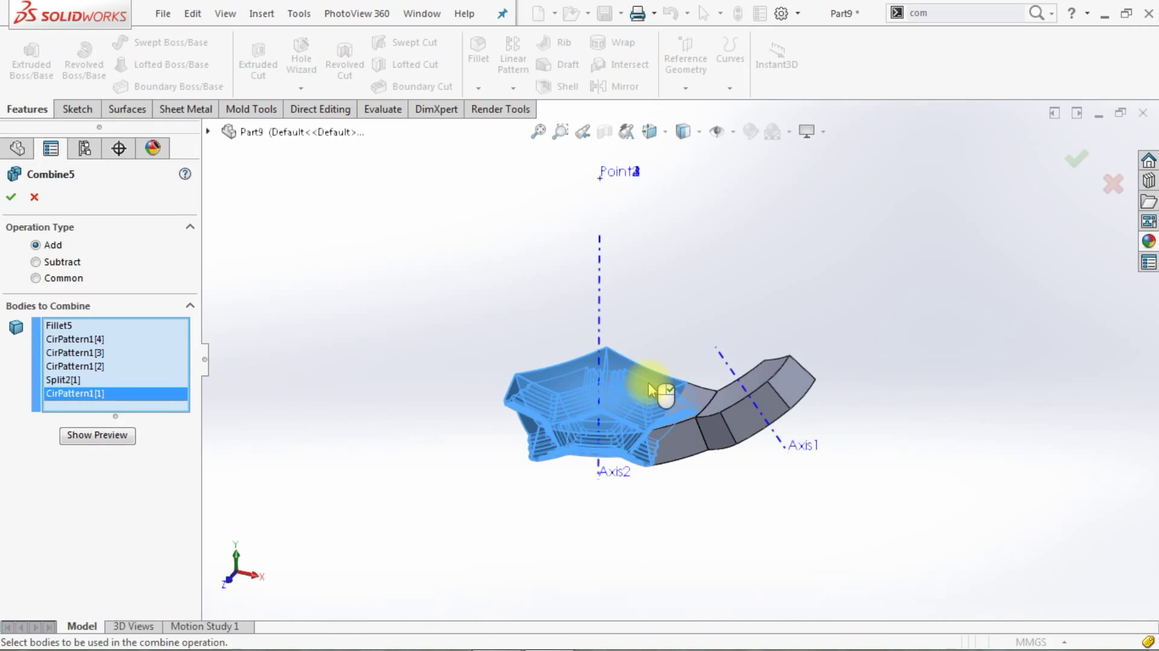
right_click(603, 356)
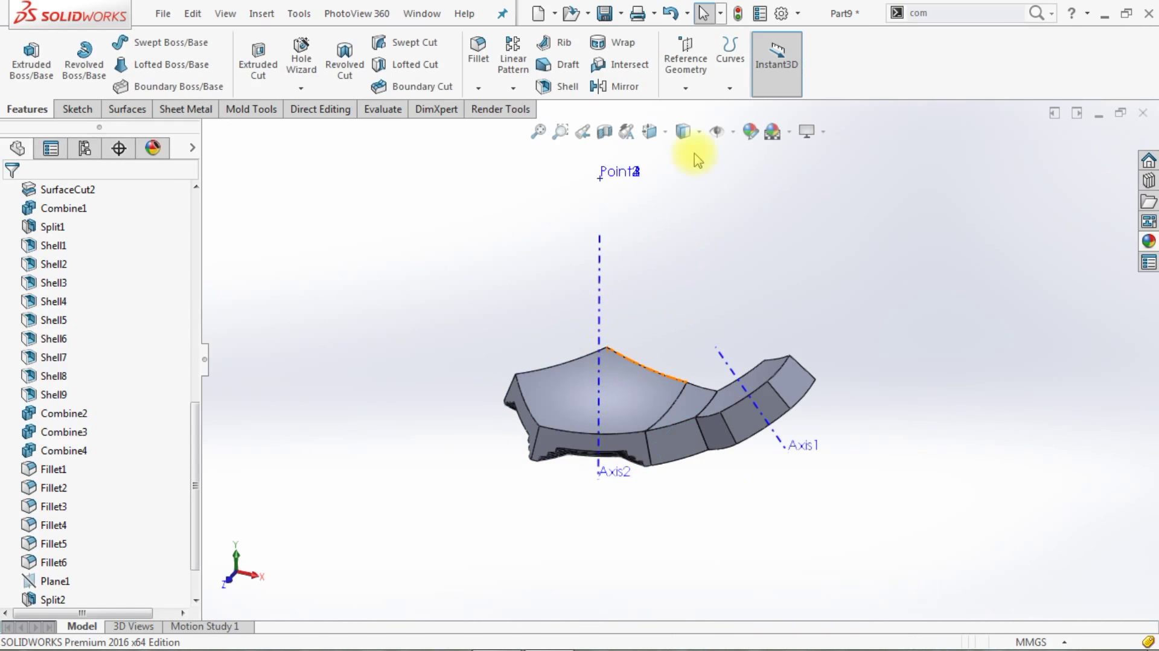
- Show the model shaded without edges and cancel a mistaken circular pattern attempt
click(649, 131)
click(662, 182)
click(697, 131)
click(684, 178)
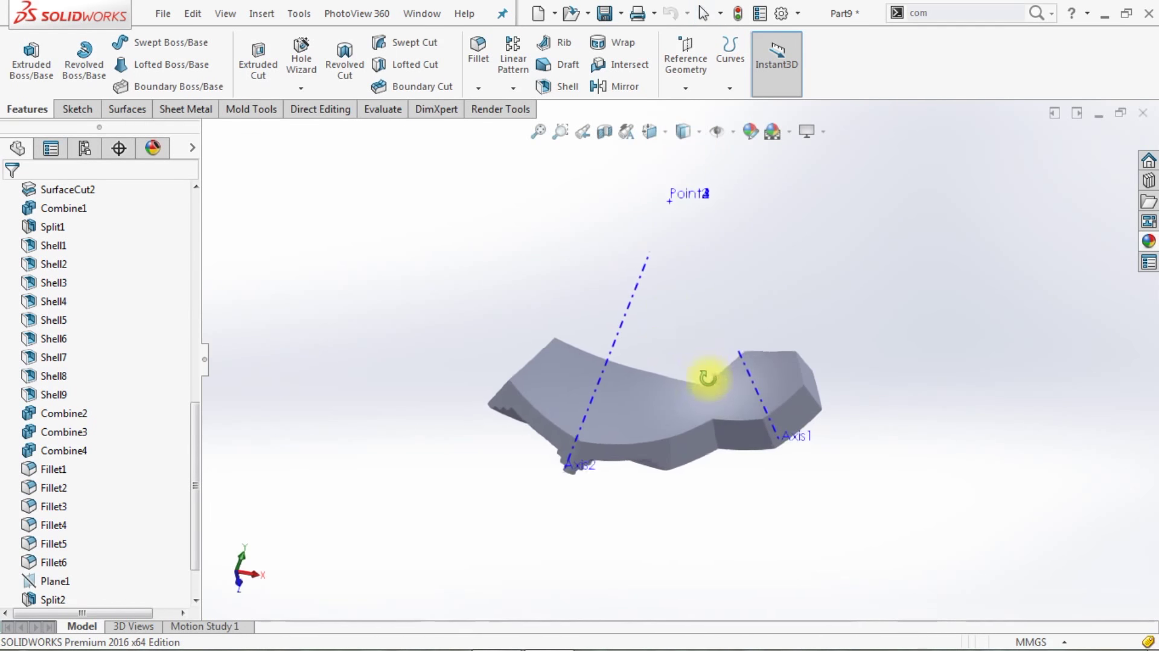
click(513, 88)
click(530, 129)
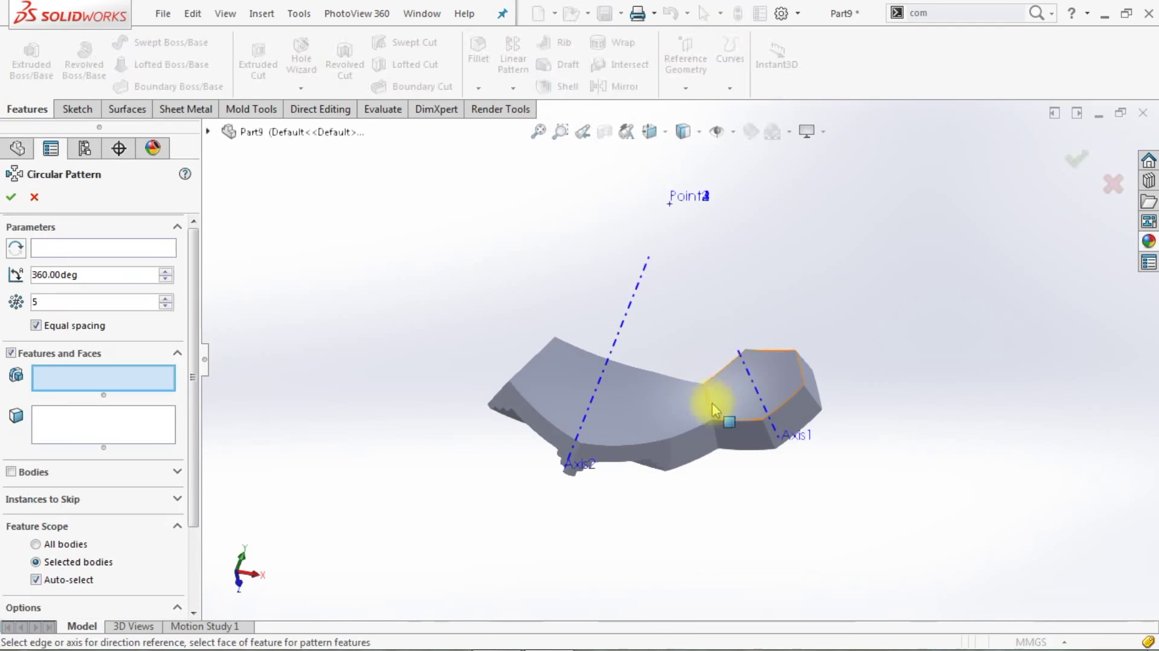
click(685, 404)
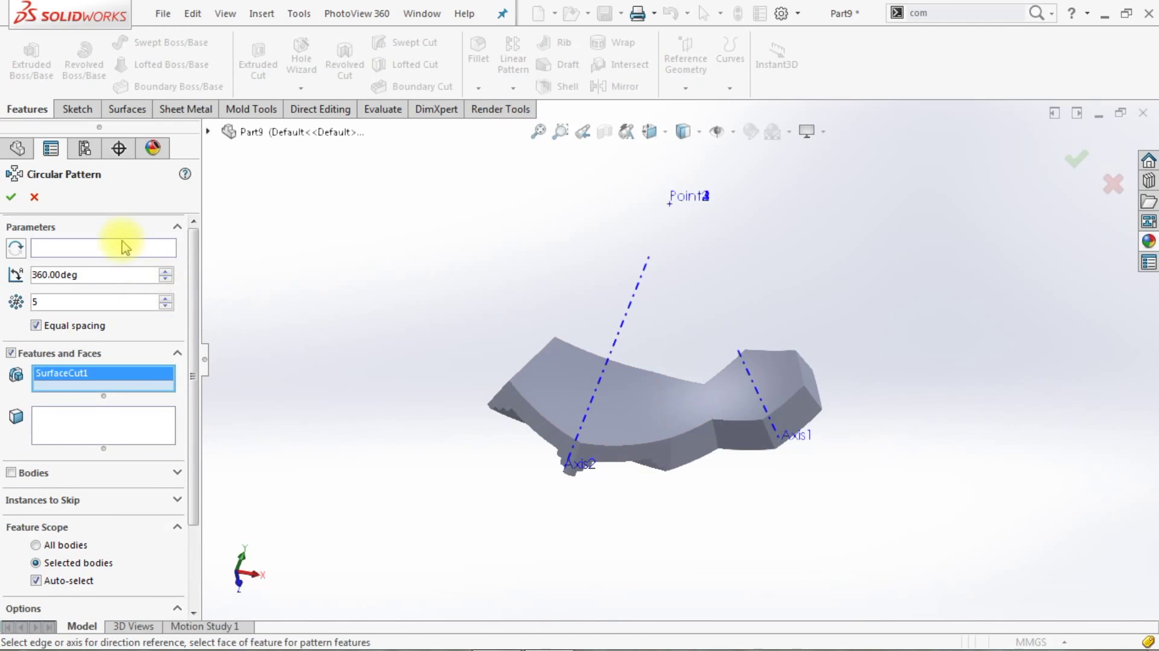
click(27, 473)
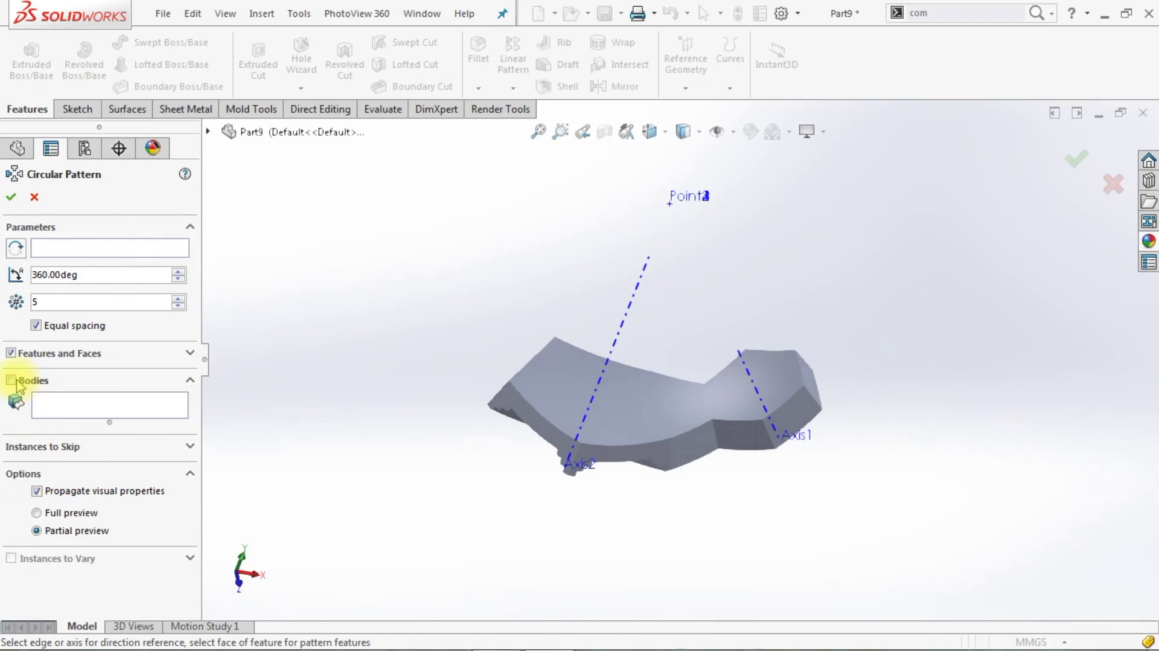
click(33, 196)
- Circular-pattern body Split2[2] six times around Axis1
click(496, 88)
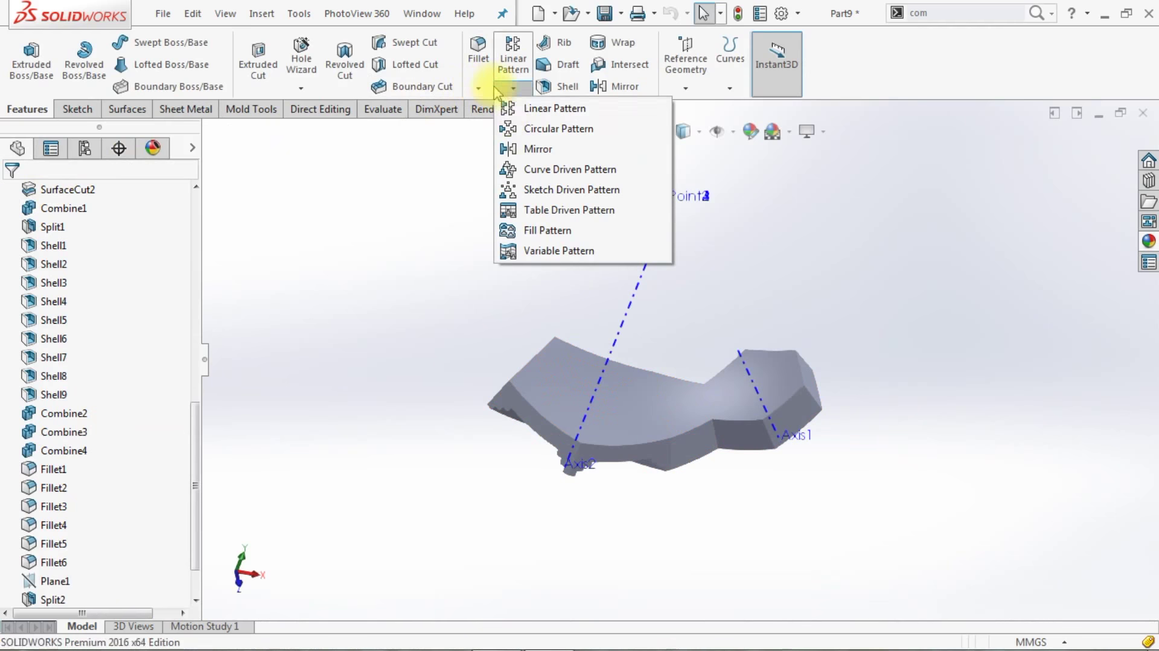
click(506, 129)
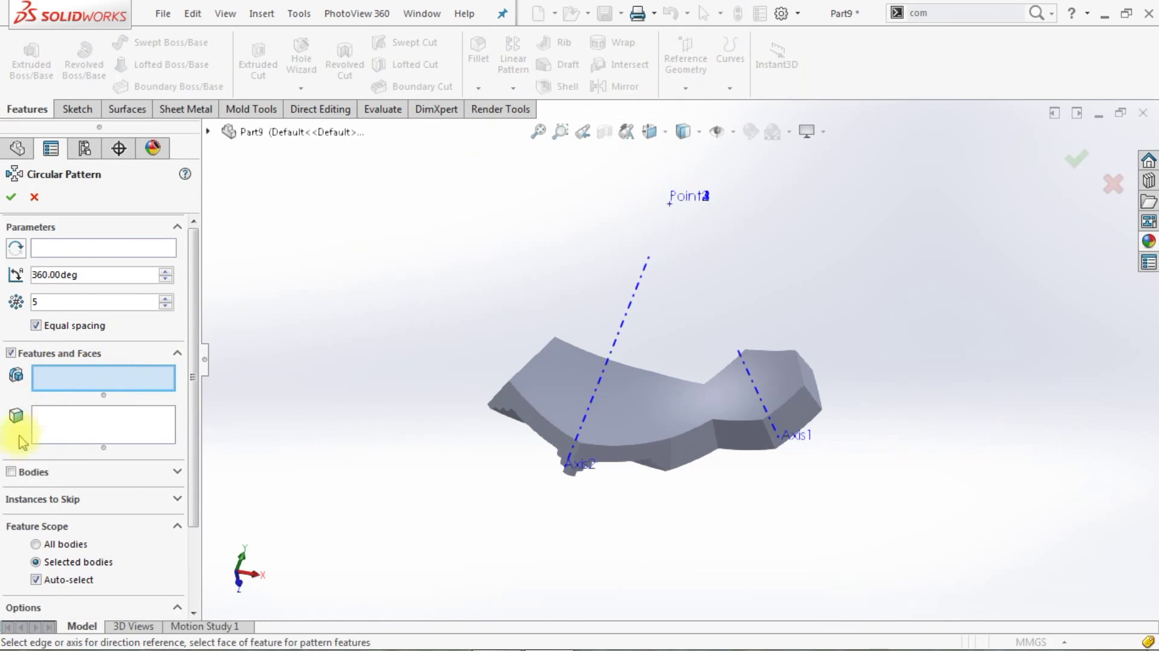
click(12, 473)
click(674, 404)
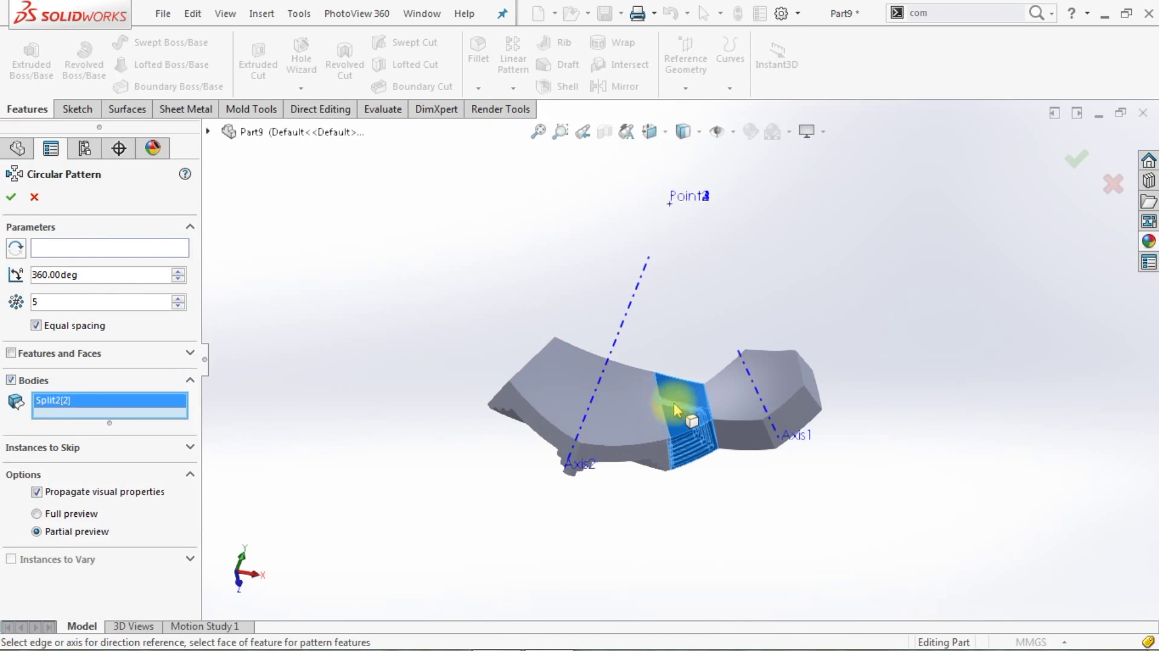
click(184, 248)
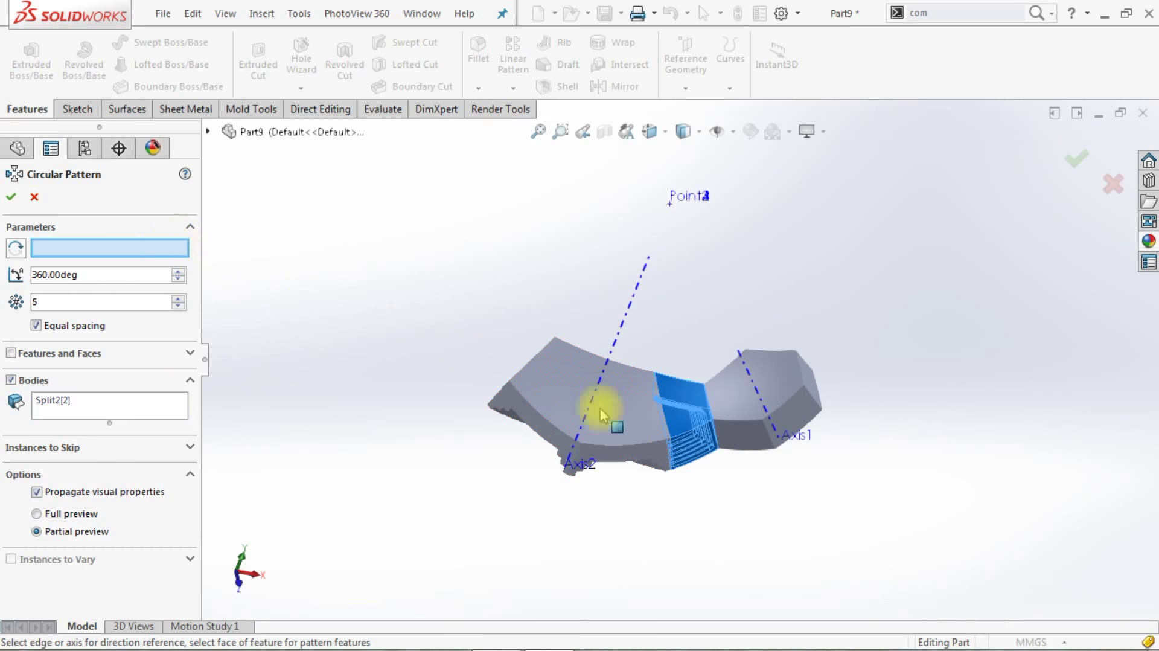
click(748, 376)
click(178, 298)
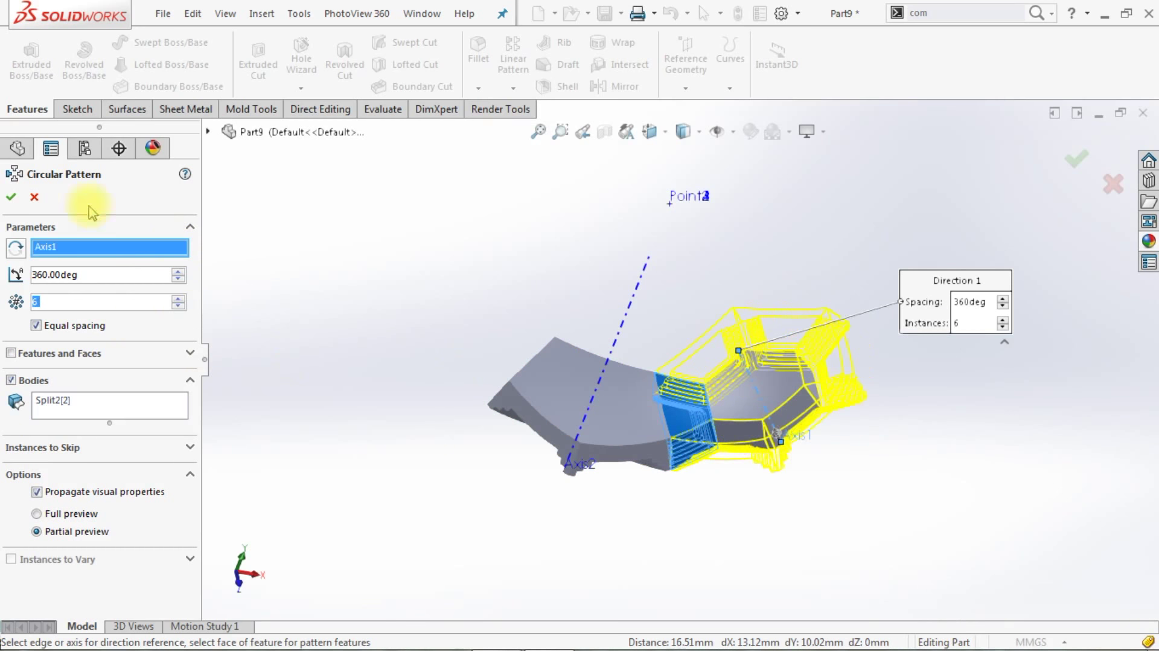
click(12, 199)
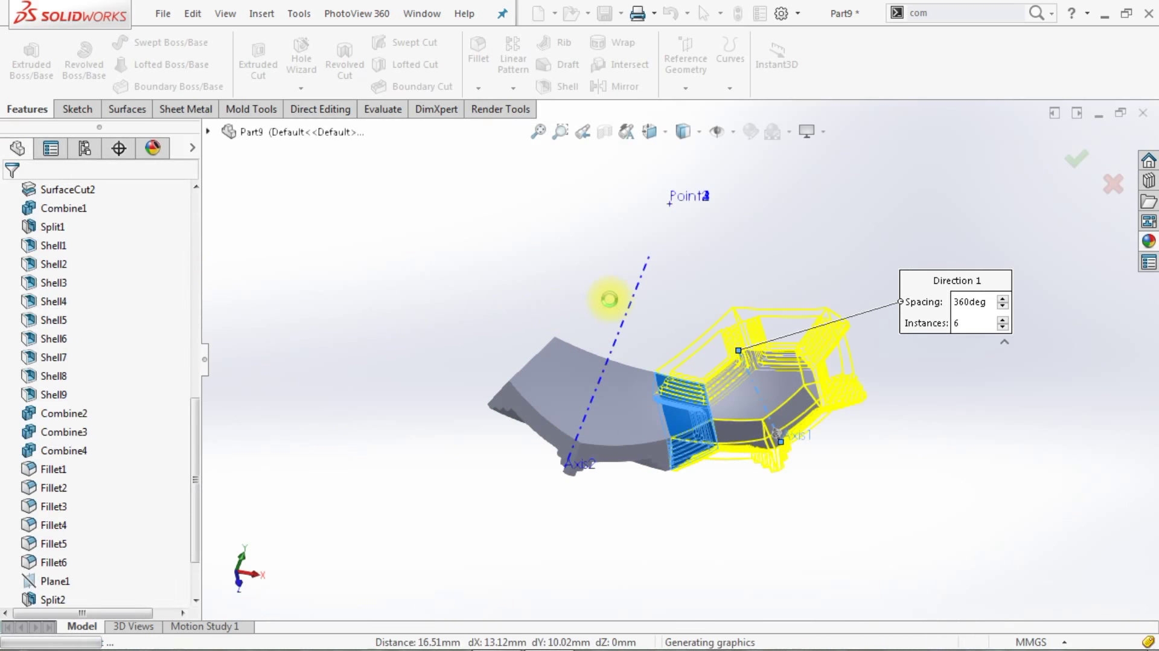
click(936, 12)
click(936, 47)
- Combine the seven hexagon-ring bodies into a single Combine6 body
drag(605, 250, 928, 528)
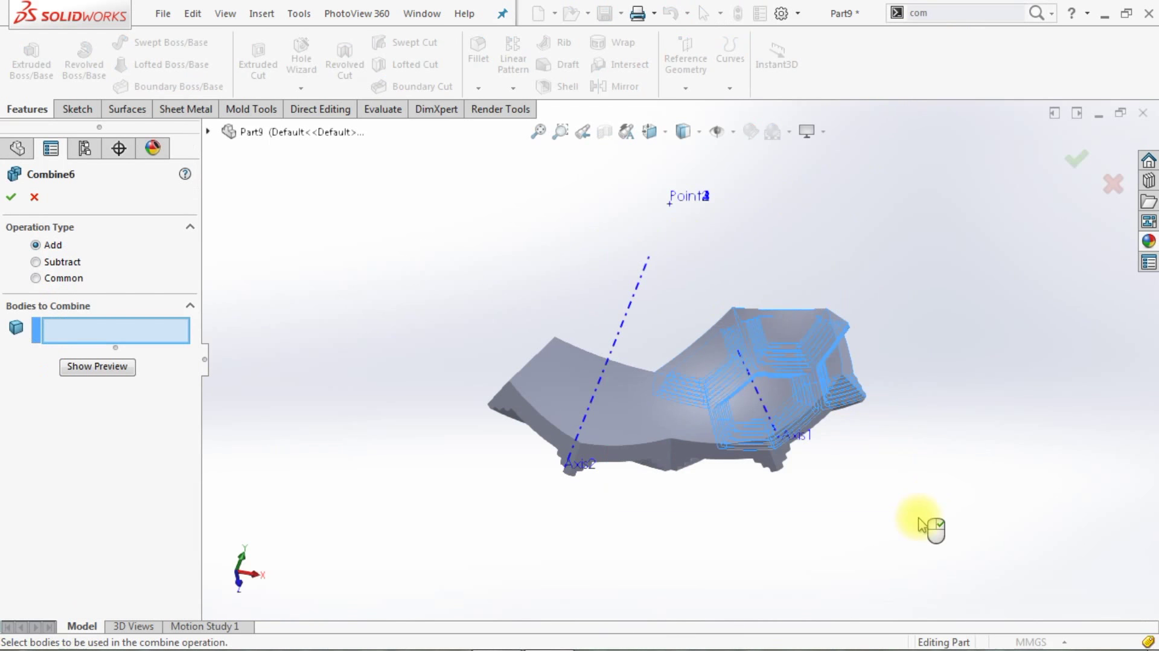
middle_drag(878, 483, 880, 537)
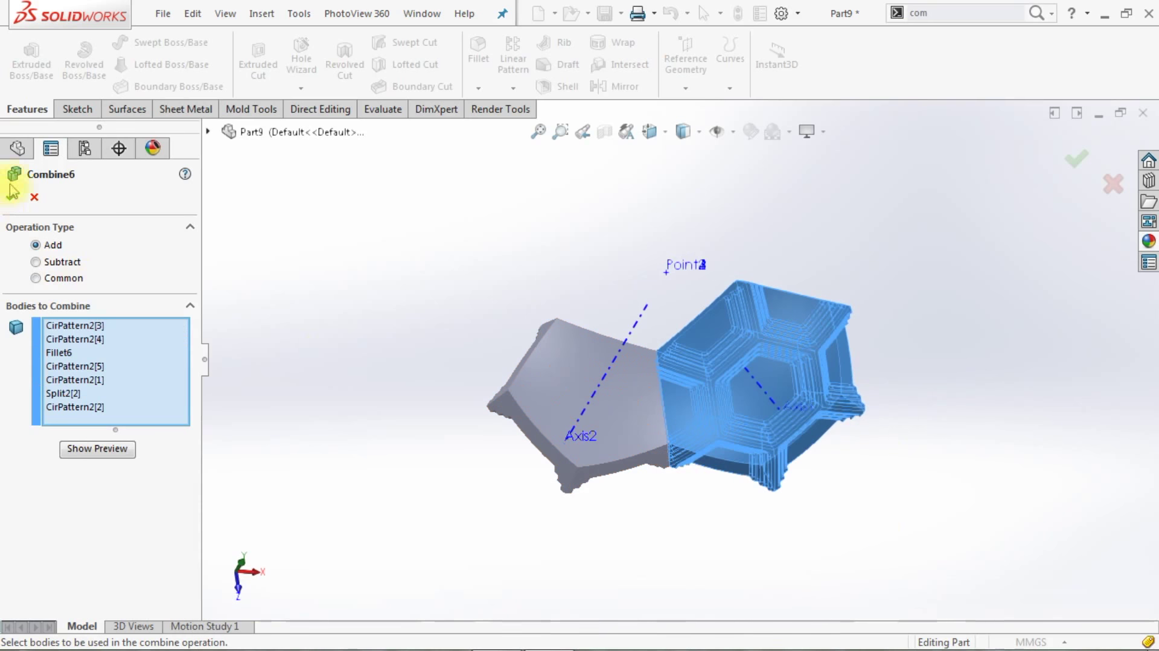
right_click(497, 379)
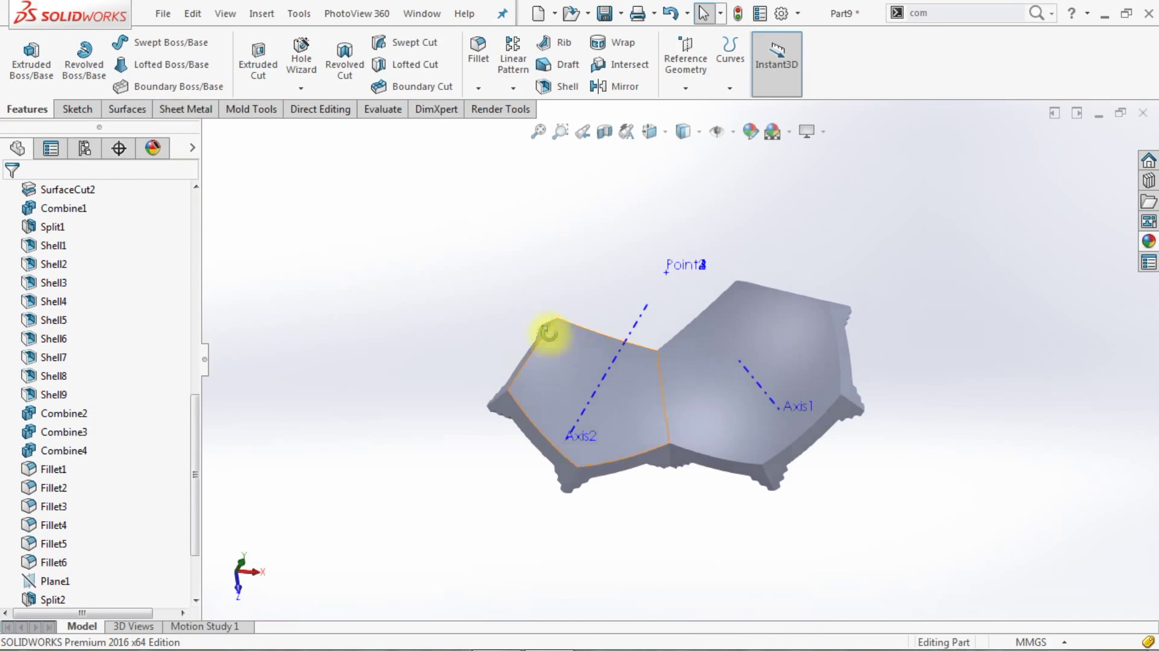
middle_drag(551, 331, 543, 293)
- Circular-pattern the Combine6 body five times around Axis2 to form the faceted bowl
click(512, 87)
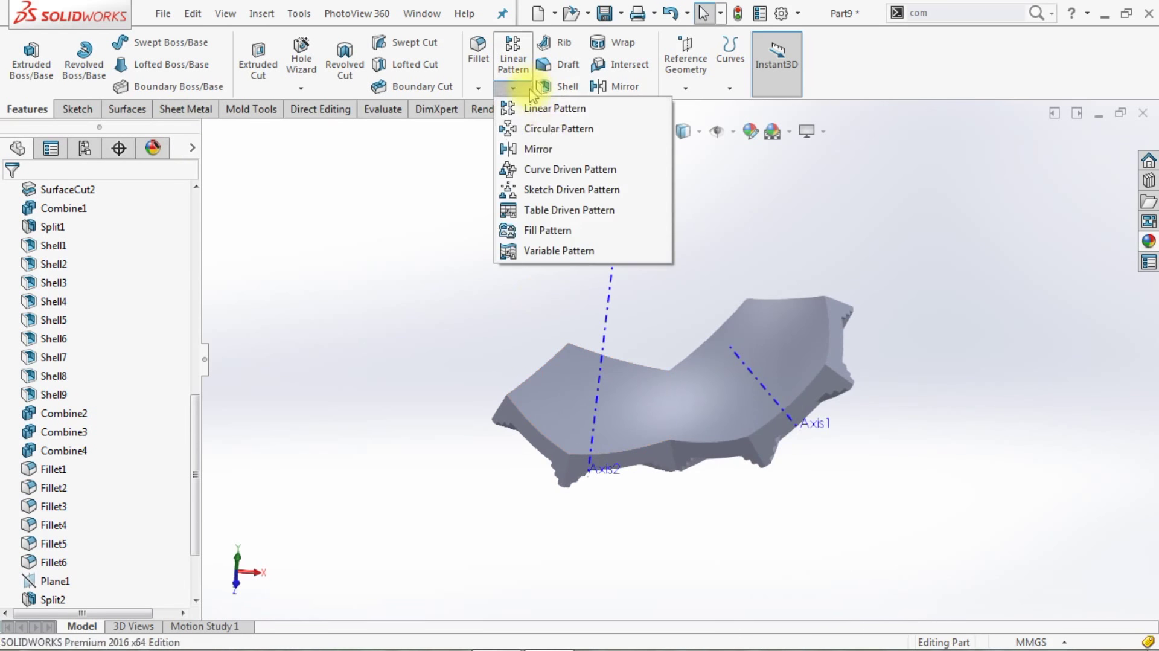
click(537, 127)
click(23, 477)
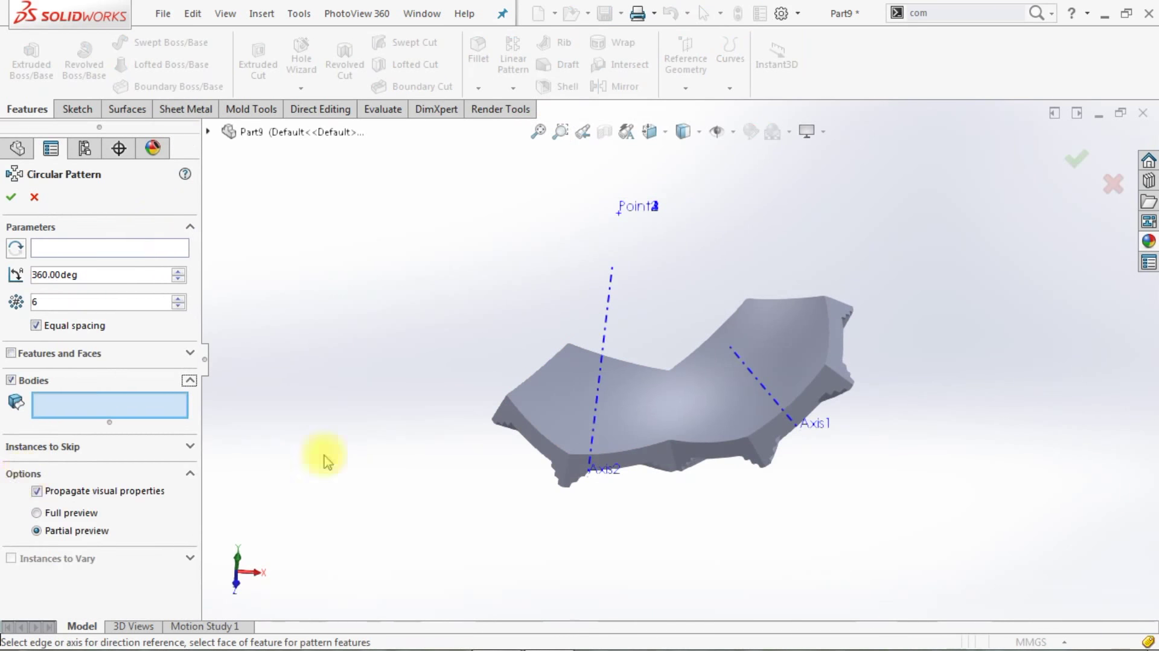
click(739, 404)
click(154, 249)
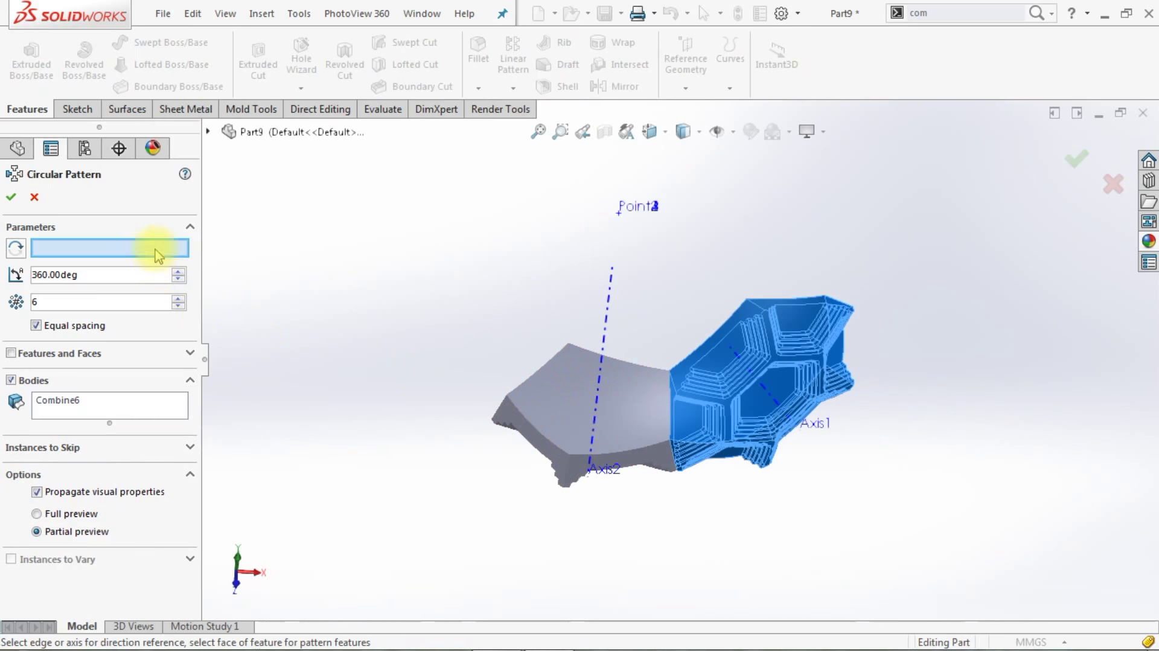
click(609, 284)
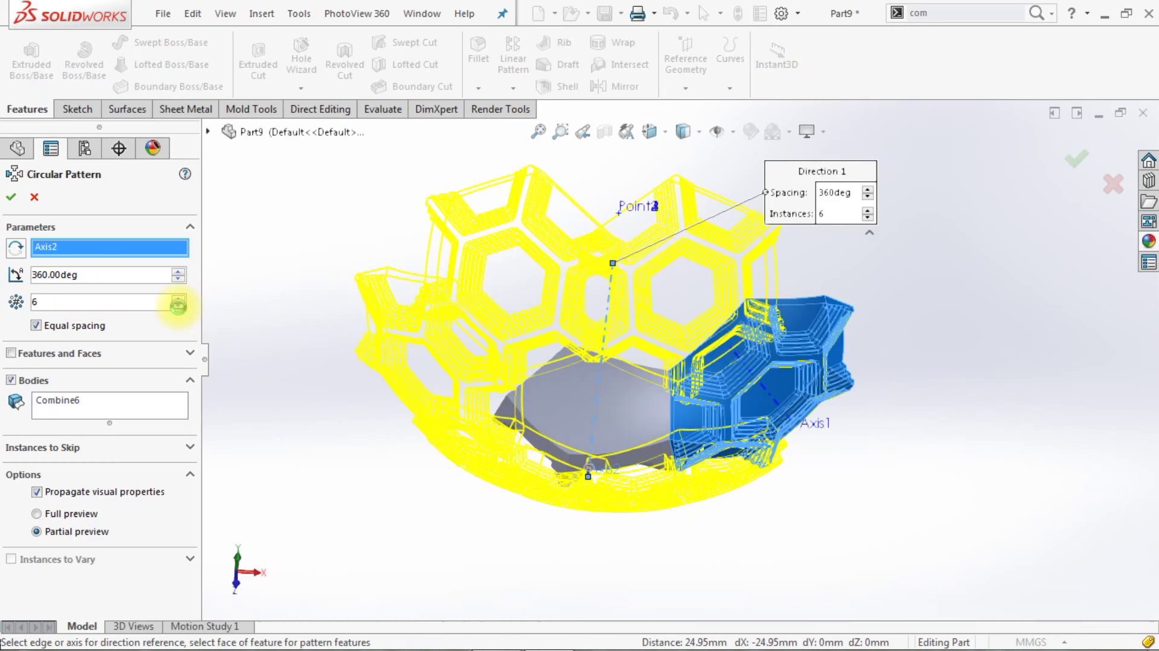
click(178, 305)
click(11, 197)
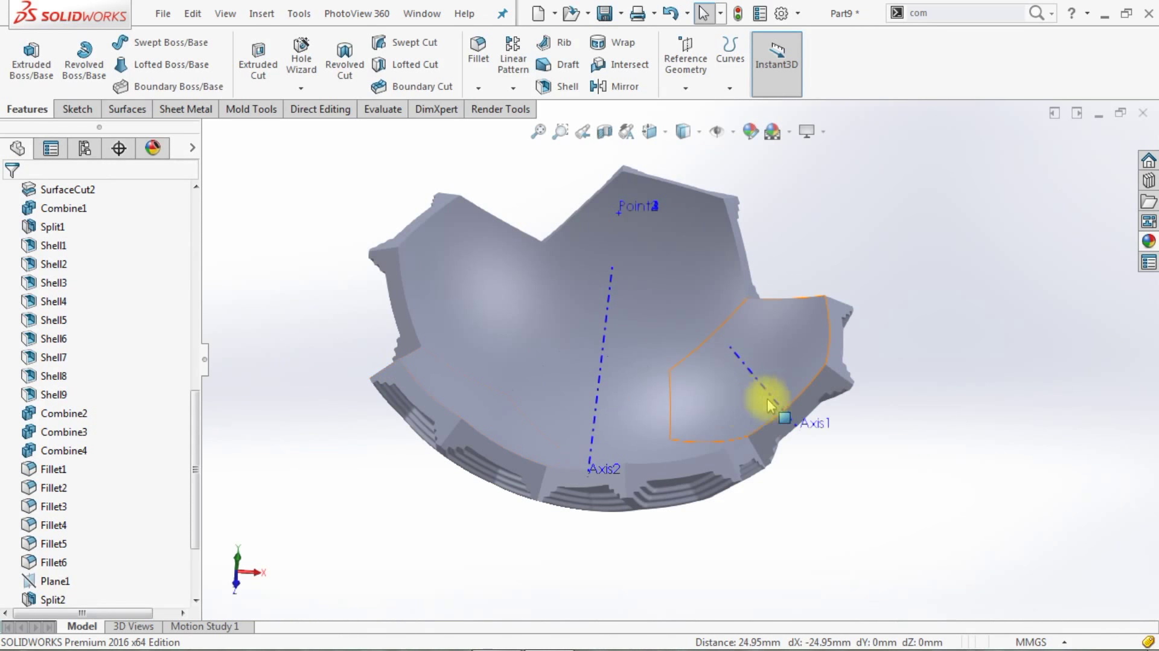
middle_drag(765, 400, 720, 364)
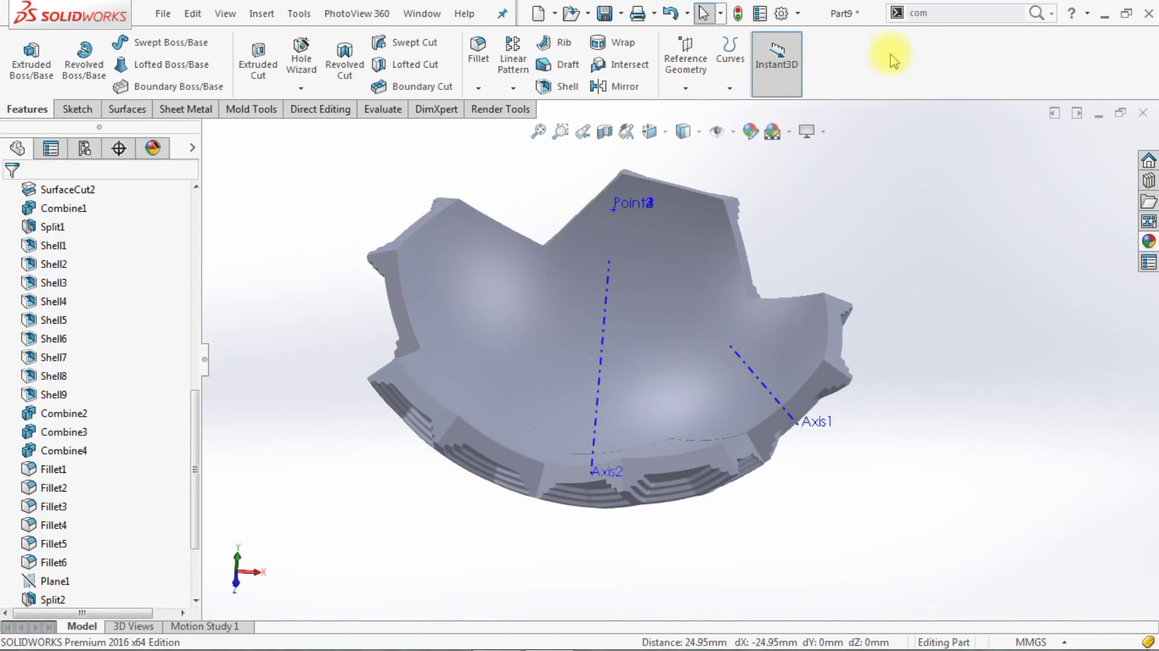
- Start Move/Copy Body on Combine5 and CirPattern3[1], copying them with rotation about Axis1
click(944, 12)
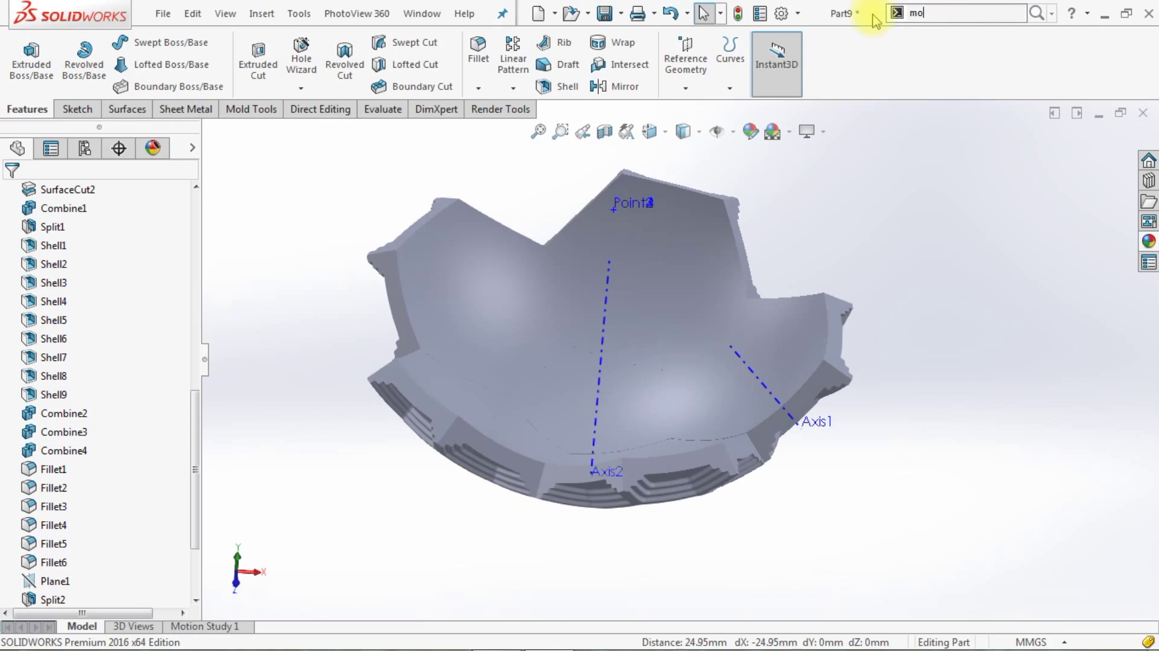
text(ve)
click(960, 35)
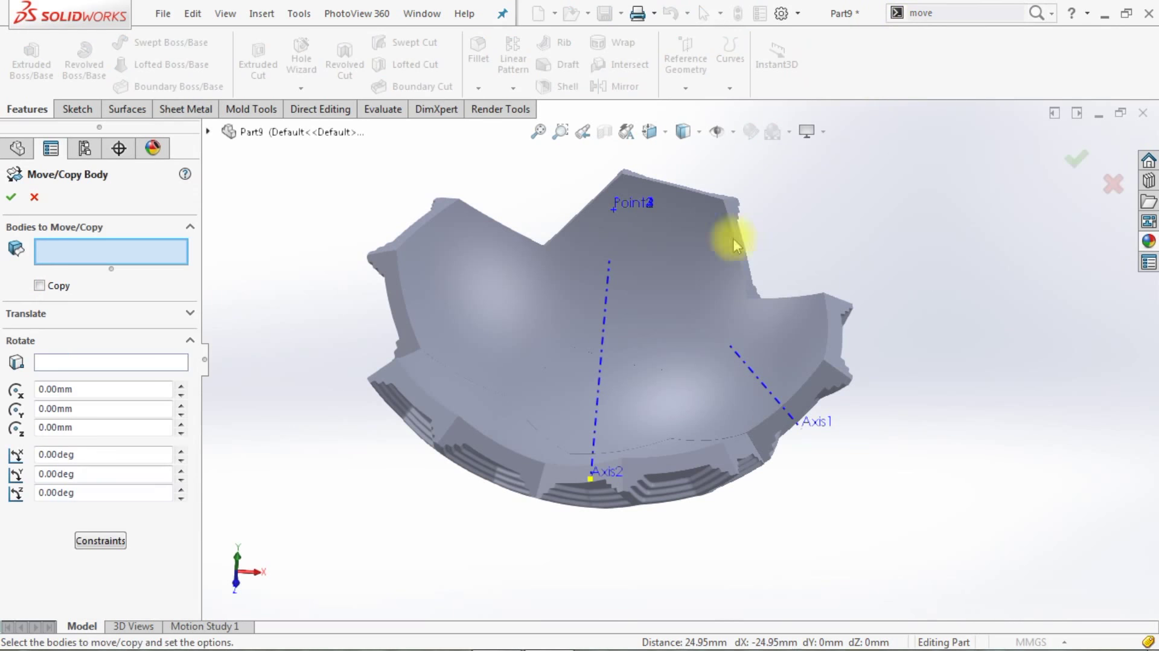
click(598, 374)
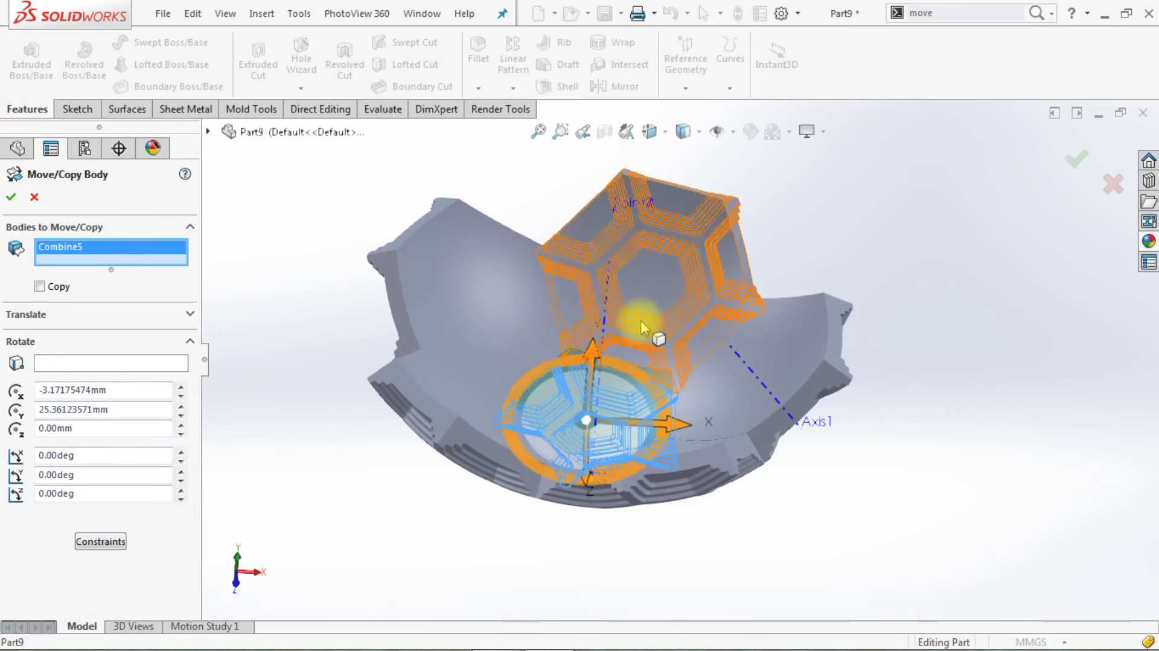
click(649, 310)
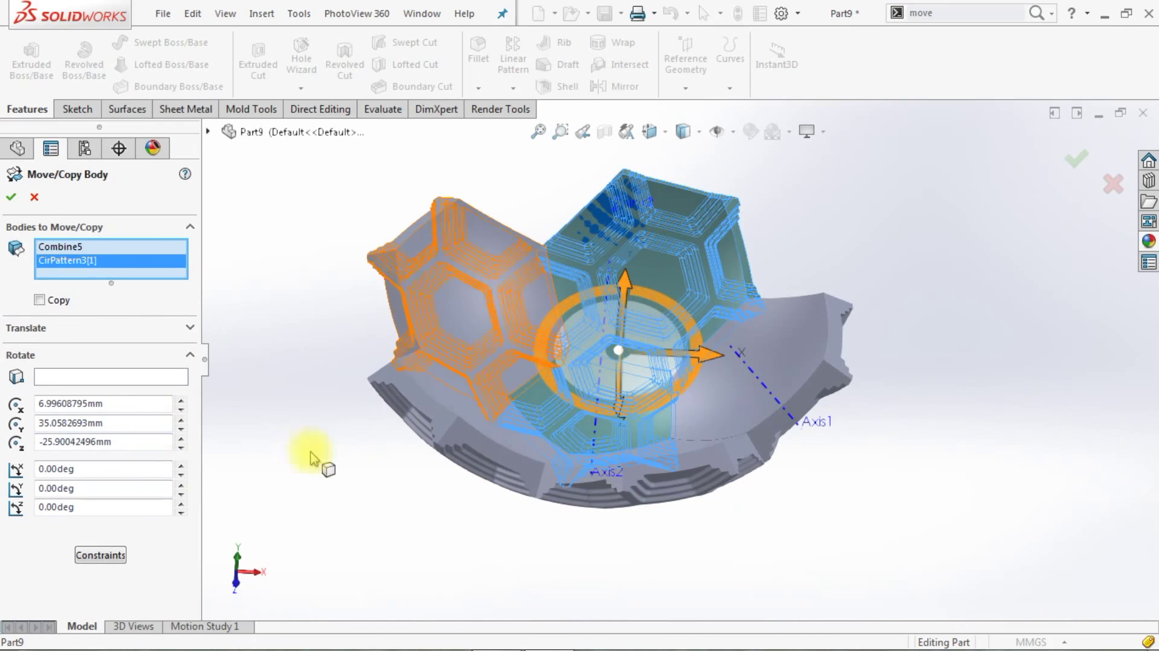
click(142, 378)
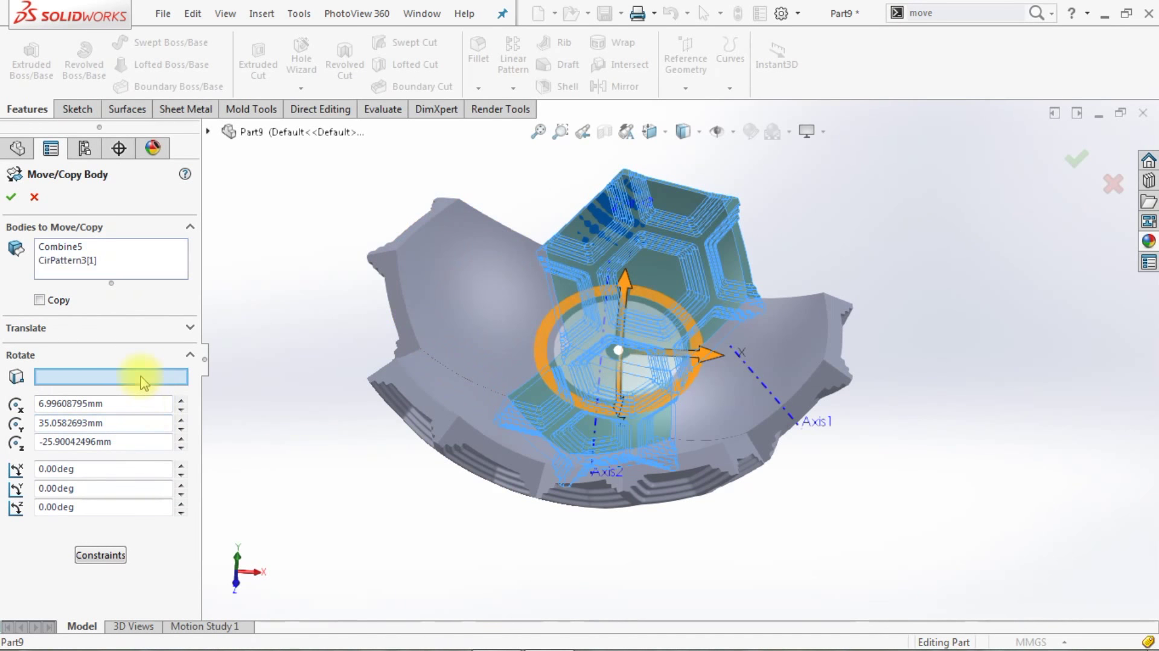
click(758, 381)
click(49, 326)
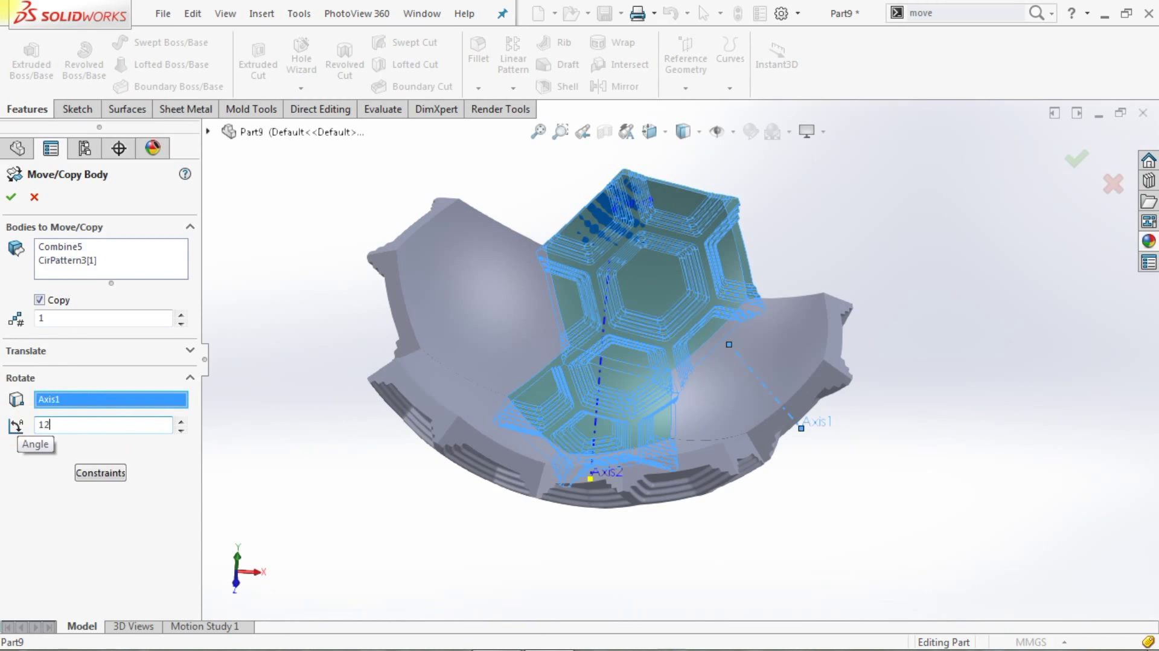
- Set the rotation angle to −120° and confirm the rotated copy
text(0)
key(Return)
mouse_move(518, 574)
middle_down()
mouse_move(564, 472)
mouse_move(471, 465)
middle_up()
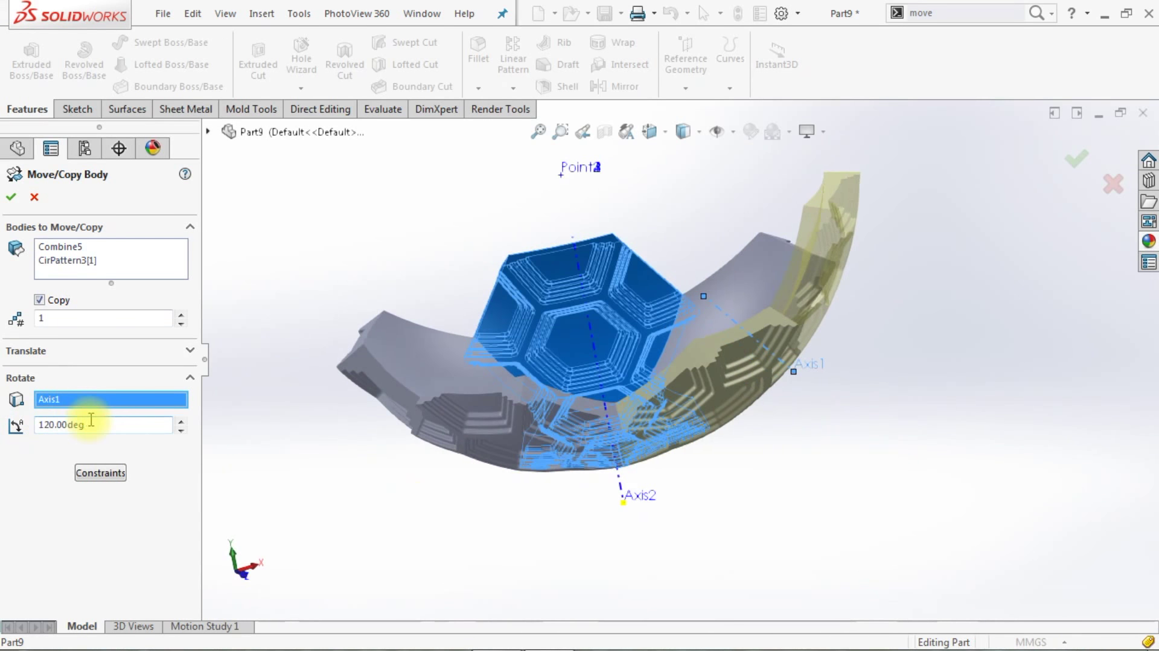
key(Home)
text(-)
key(Return)
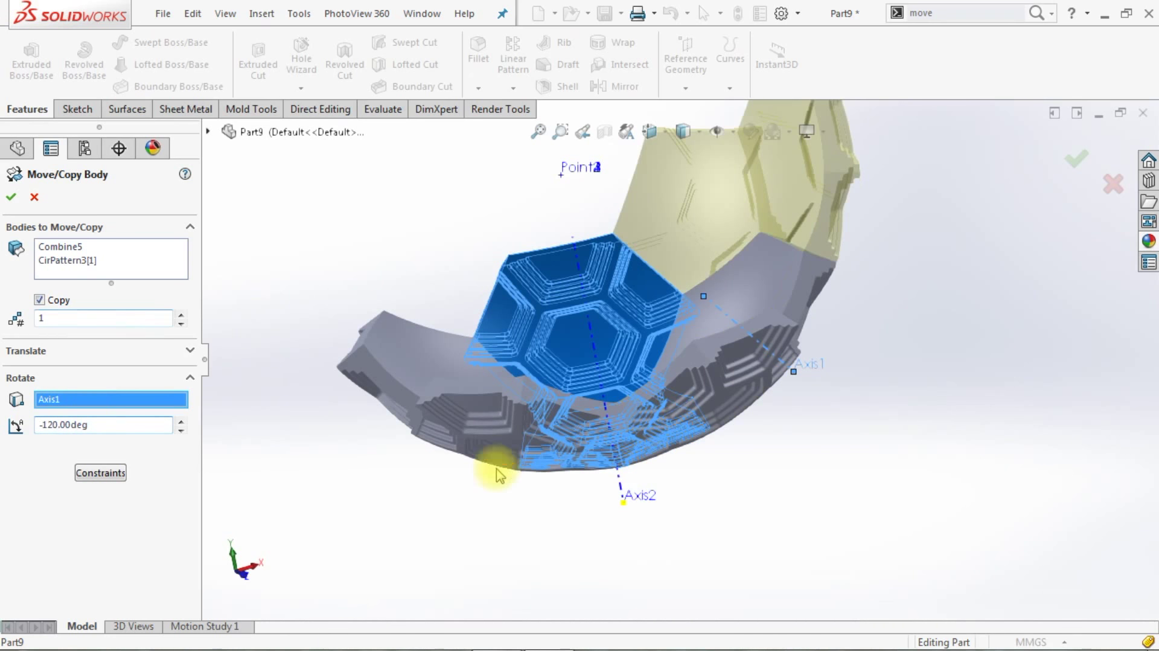
middle_drag(492, 470, 452, 444)
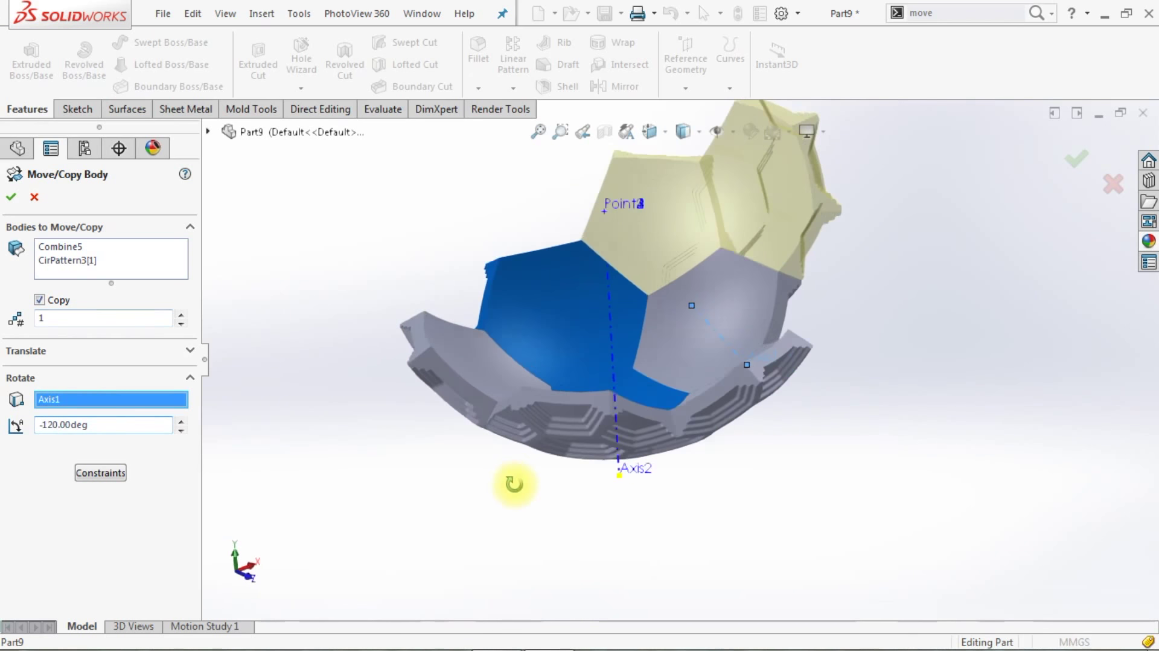
click(12, 198)
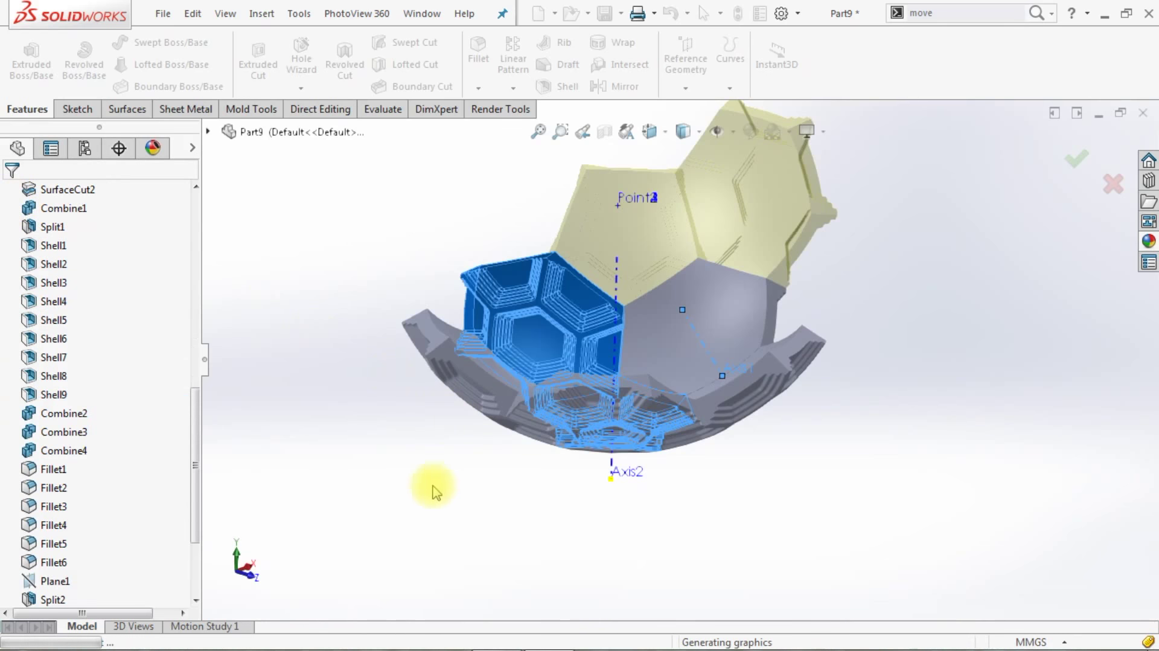
middle_drag(452, 460, 401, 481)
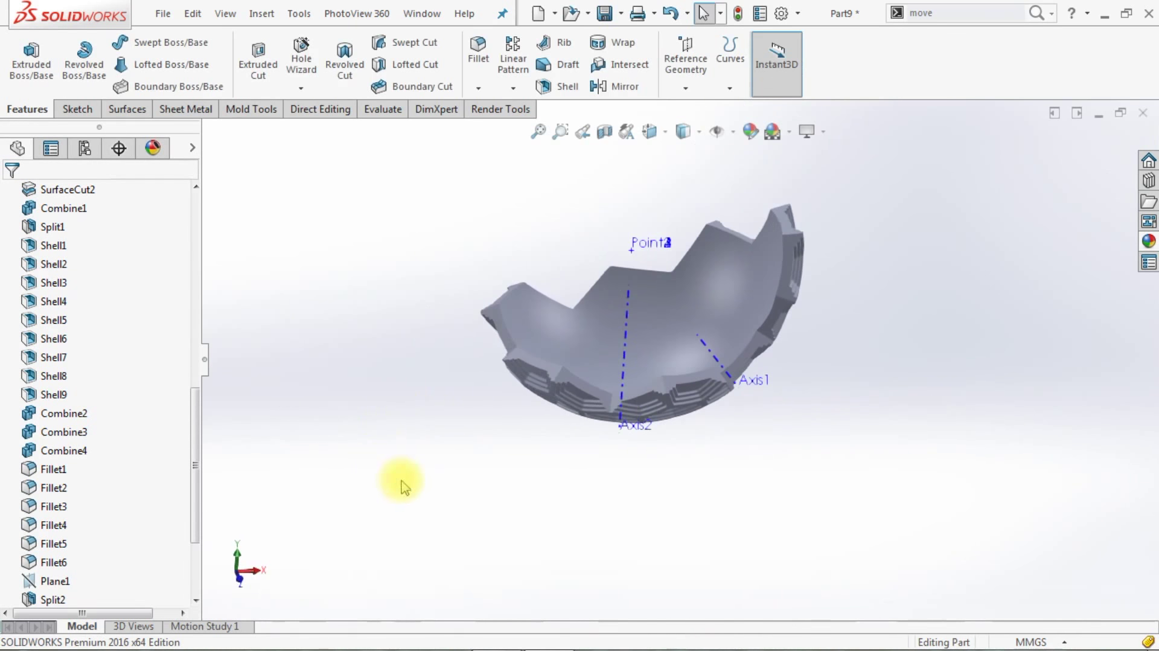
click(513, 89)
- Circular-pattern both Body-Move/Copy2 bodies around Axis2, 360° with 5 instances
click(501, 126)
mouse_move(537, 240)
middle_down()
mouse_move(550, 229)
mouse_move(683, 260)
middle_up()
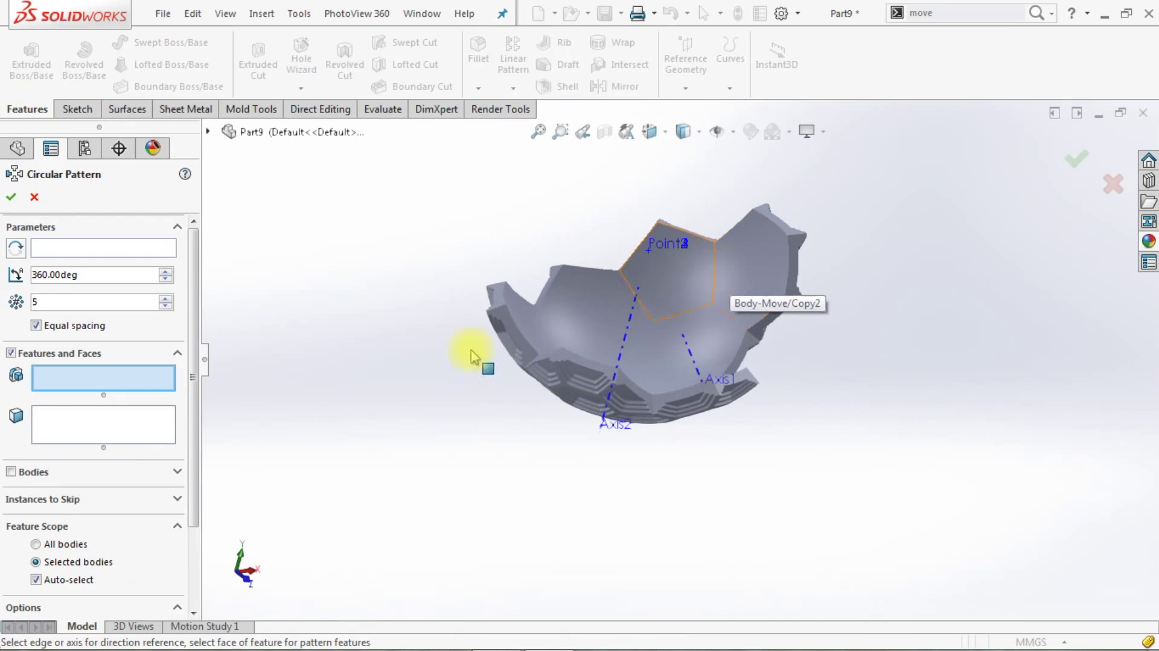
click(11, 471)
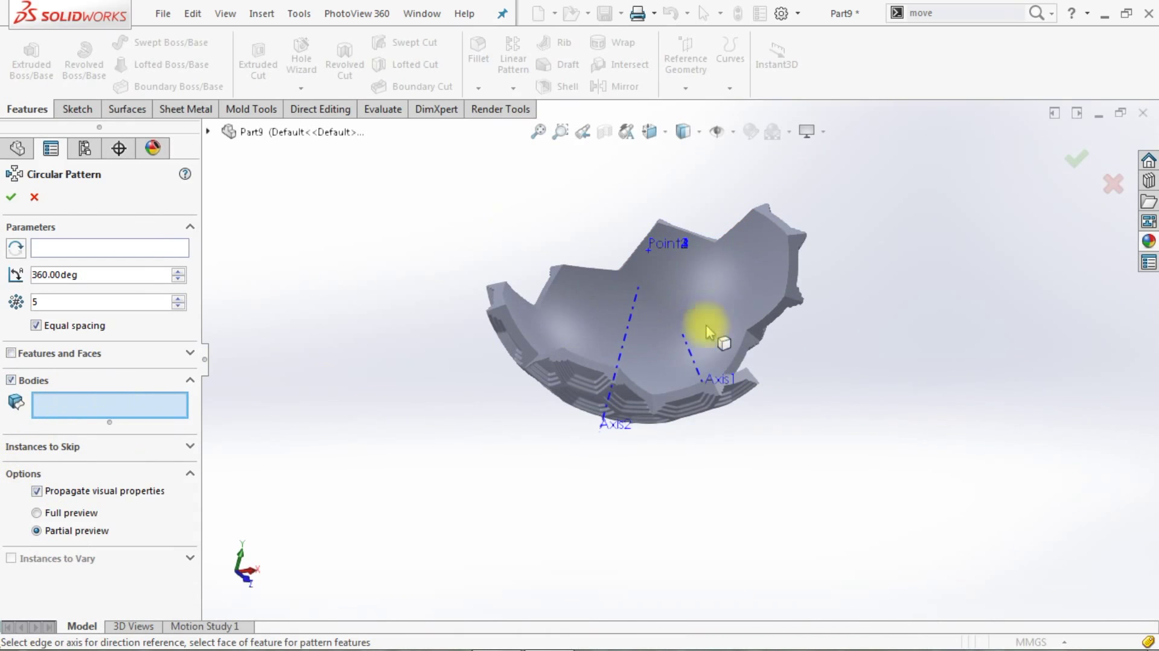
click(759, 281)
click(692, 267)
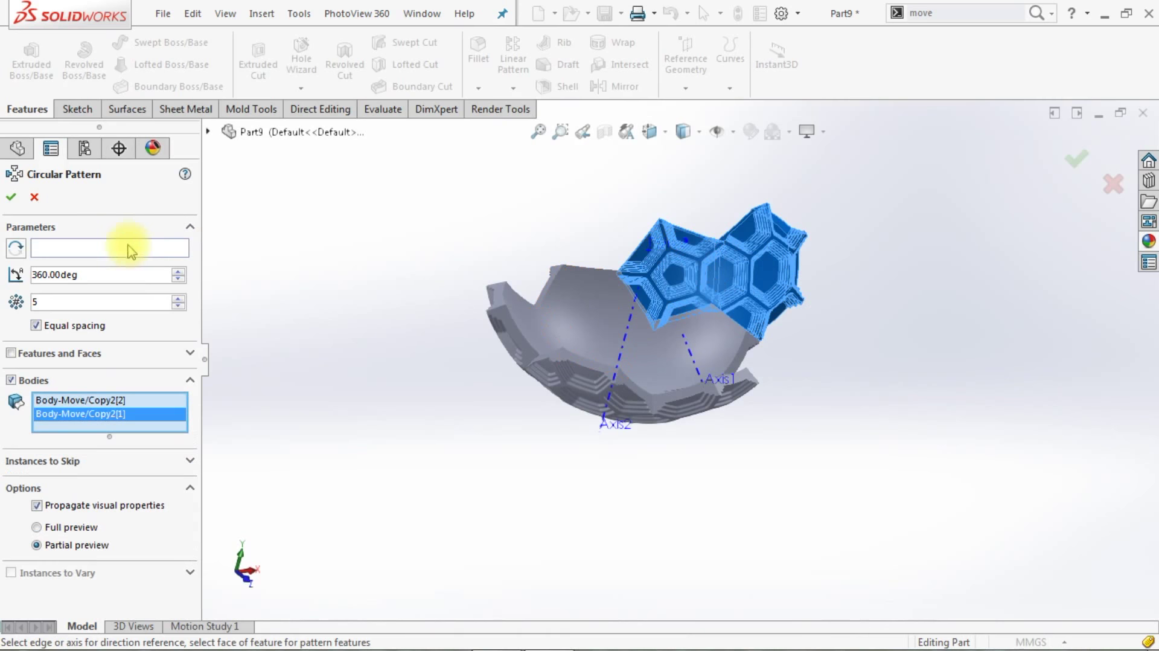
click(130, 247)
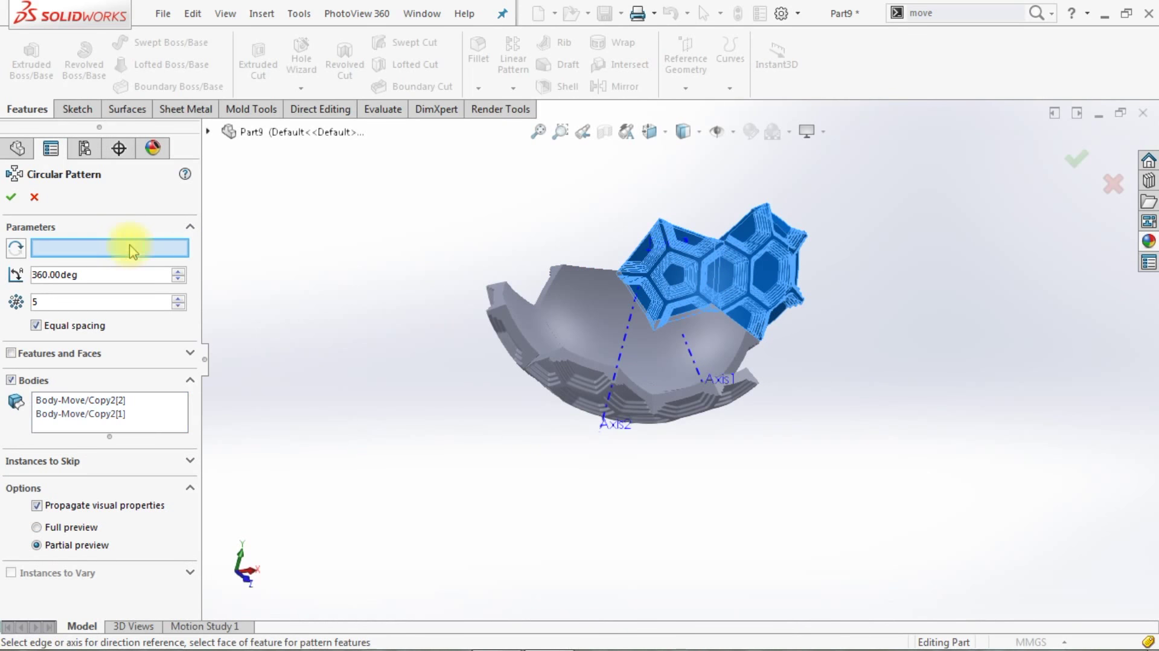
click(629, 331)
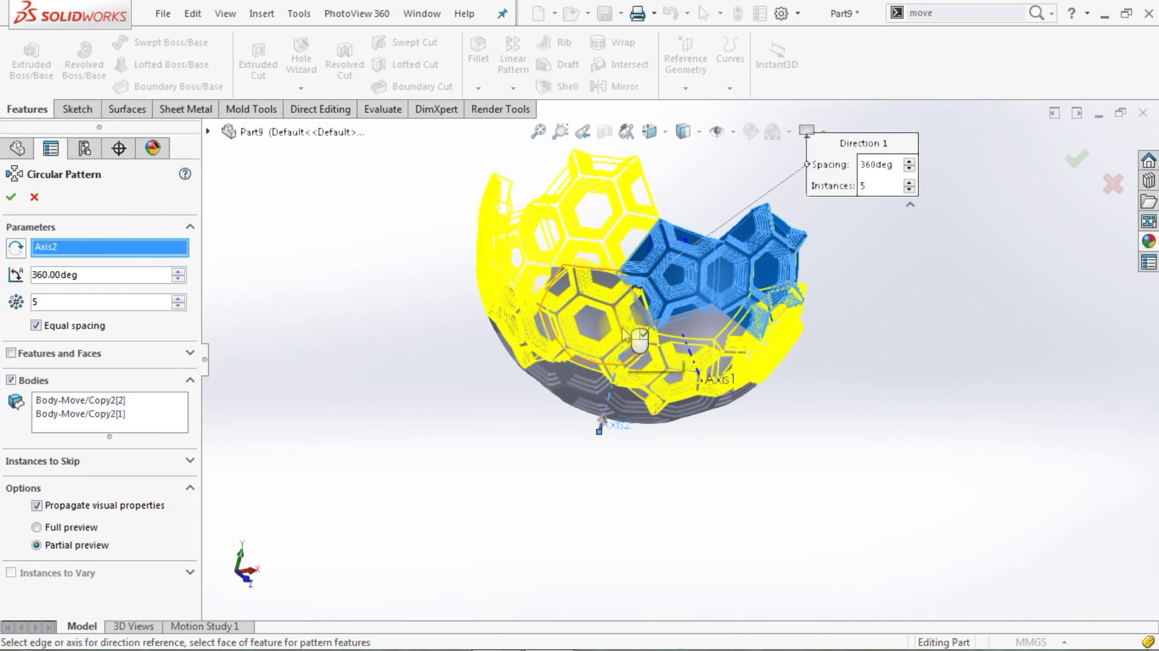
click(12, 199)
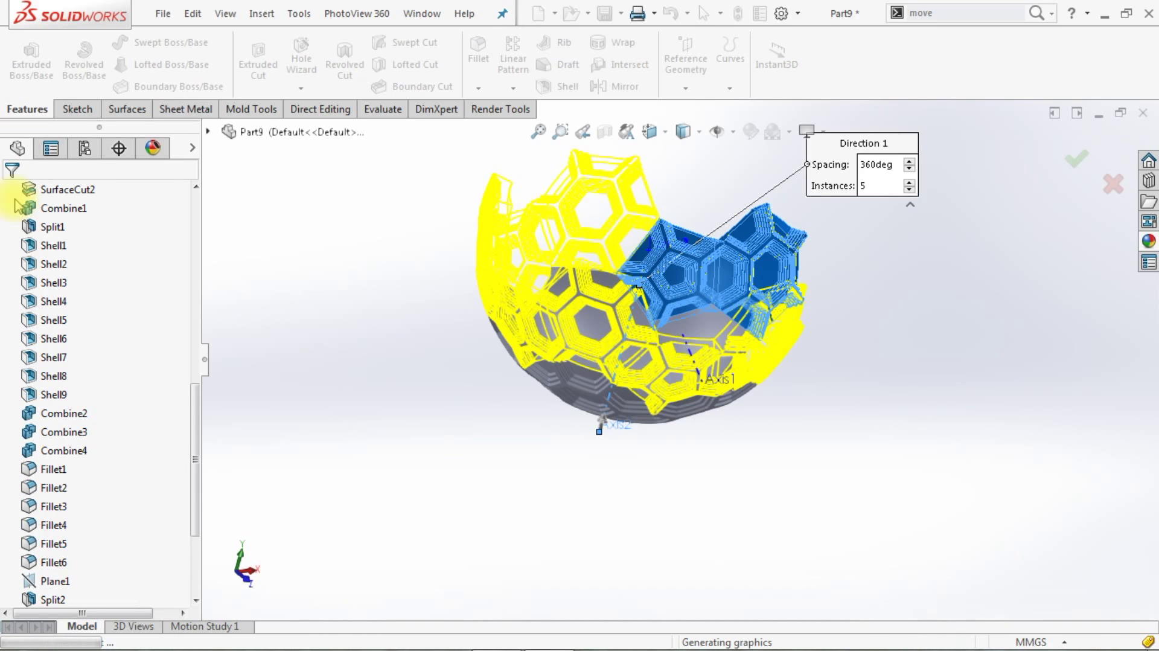
key(ctrl+shift+z)
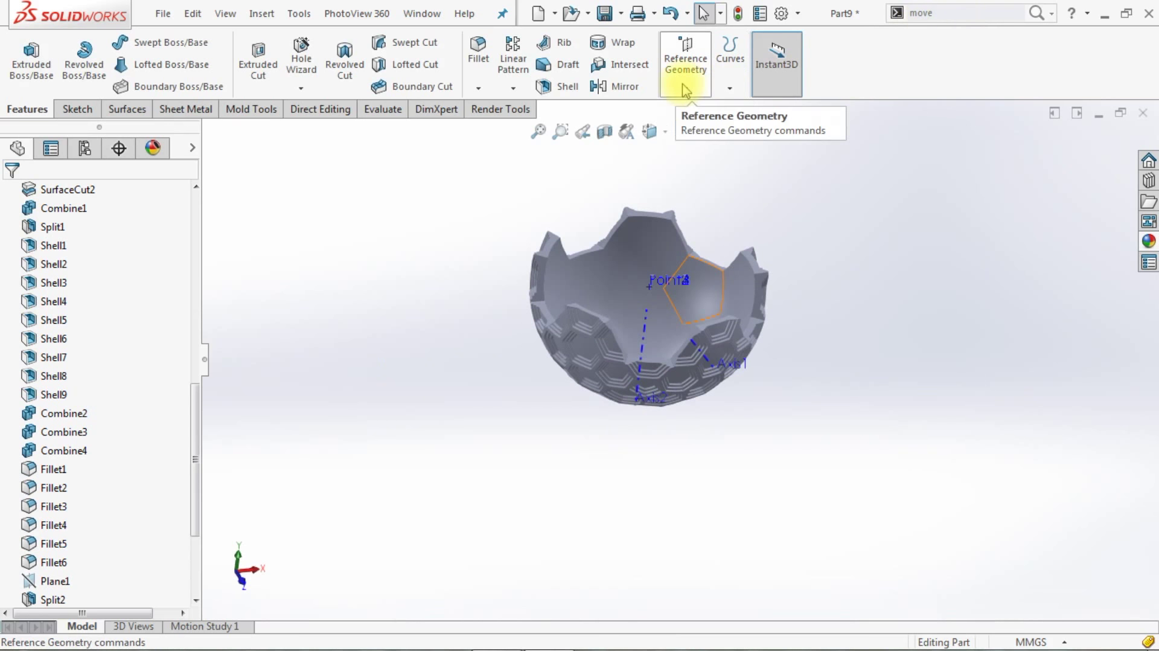
- Create Plane2 through Point1, perpendicular to Axis2
click(685, 86)
click(699, 108)
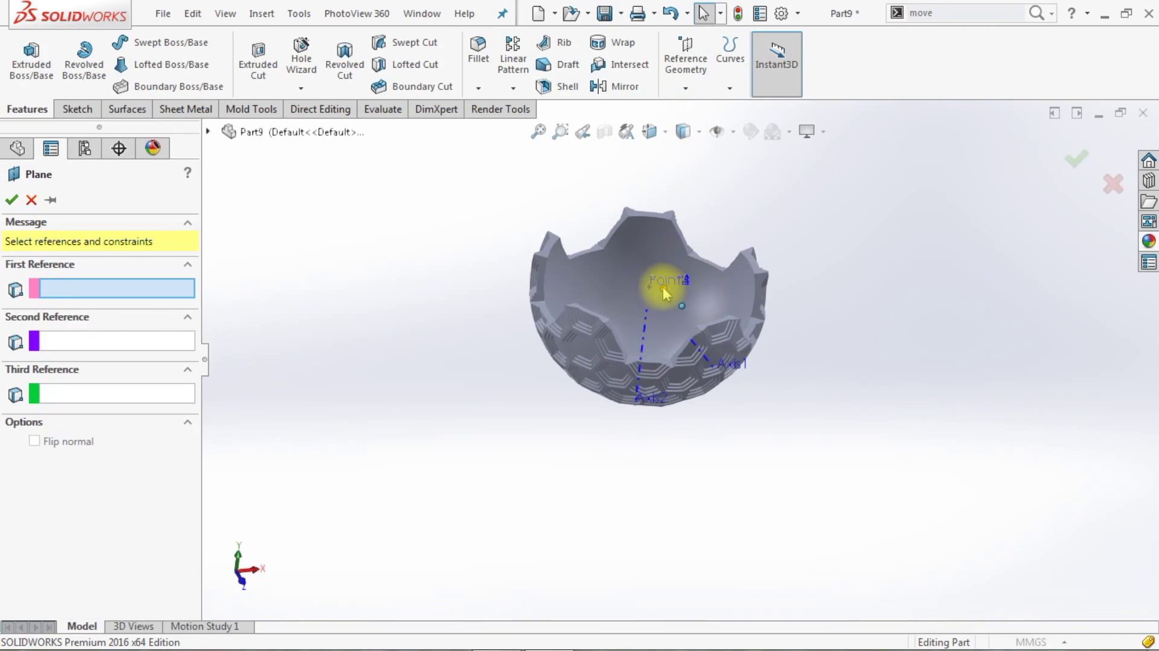
click(660, 286)
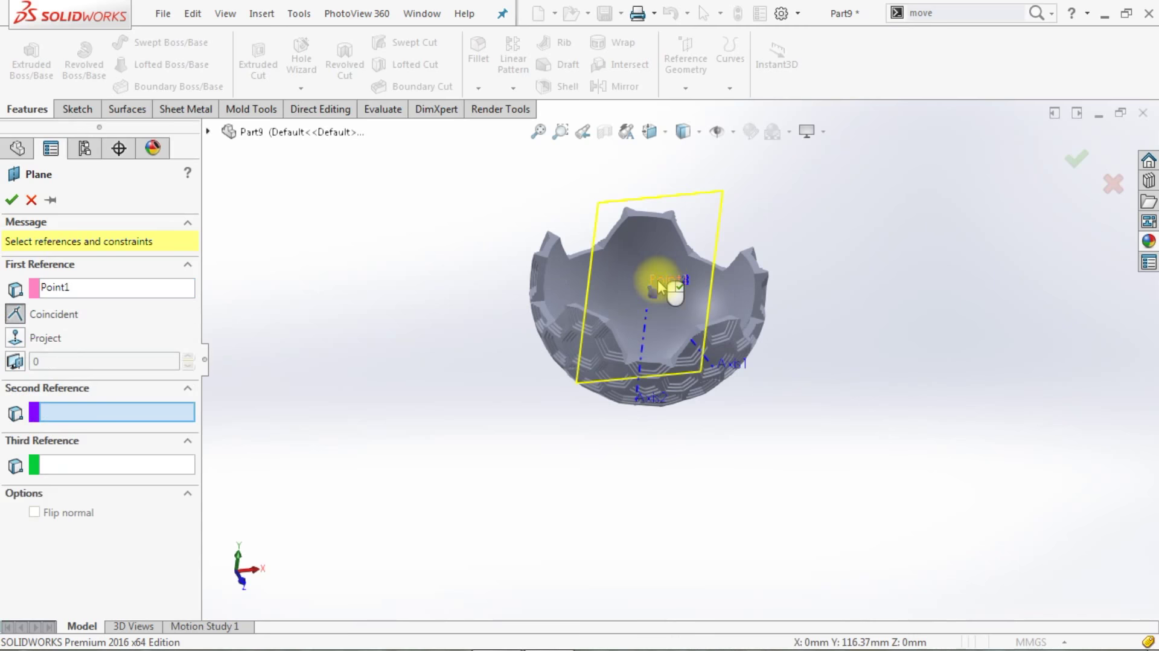
click(645, 333)
right_click(647, 335)
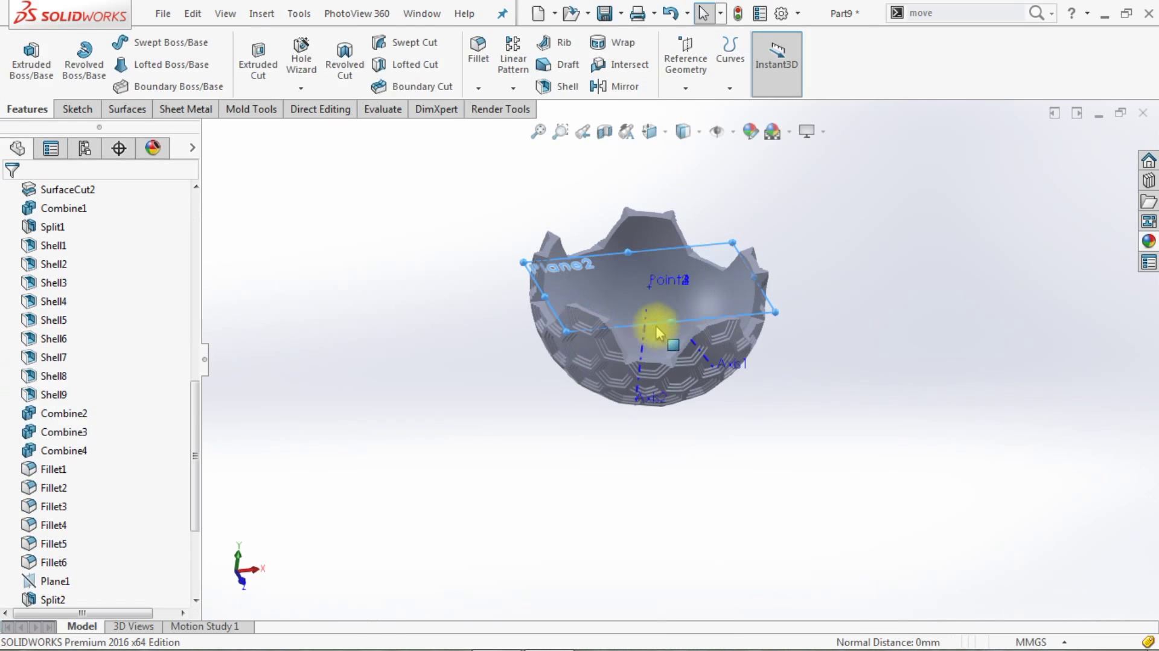
- Try a mirror about Plane2, then cancel it without creating anything
middle_drag(828, 342, 822, 331)
scroll(703, 302, down, 3)
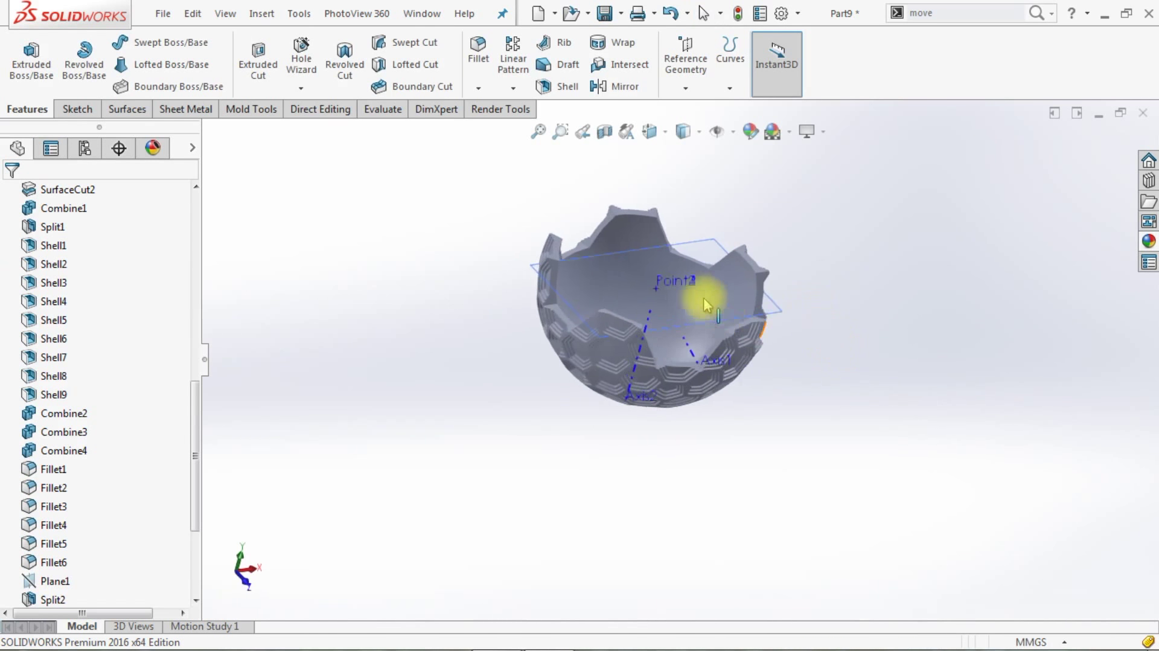
scroll(704, 301, down, 2)
click(703, 296)
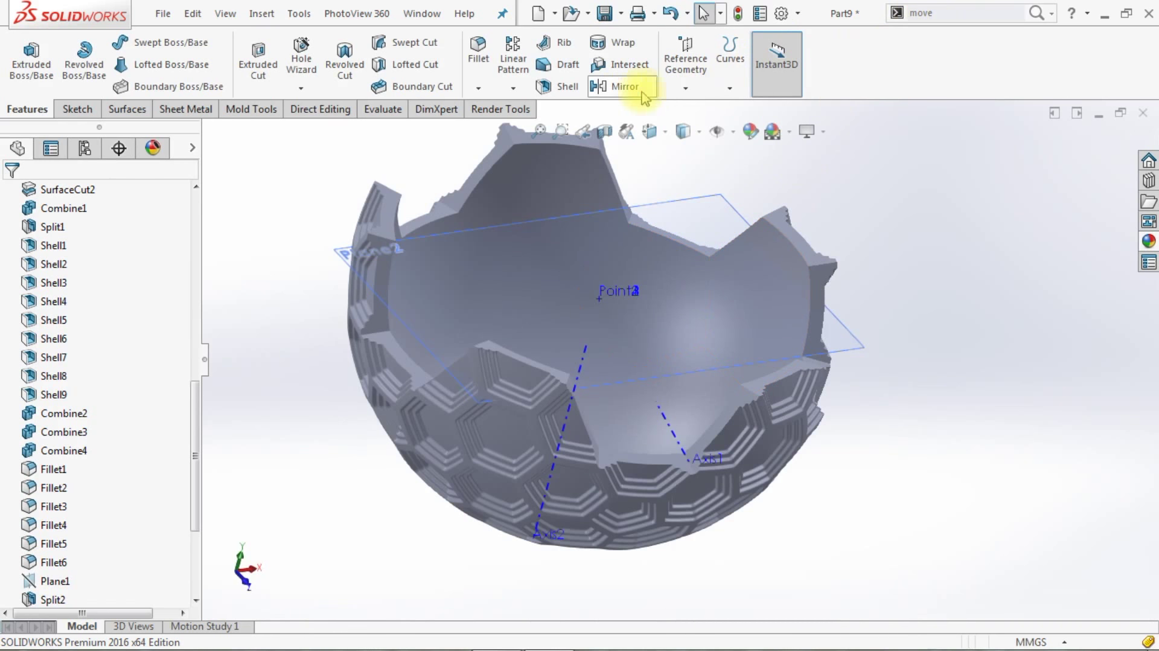
click(620, 86)
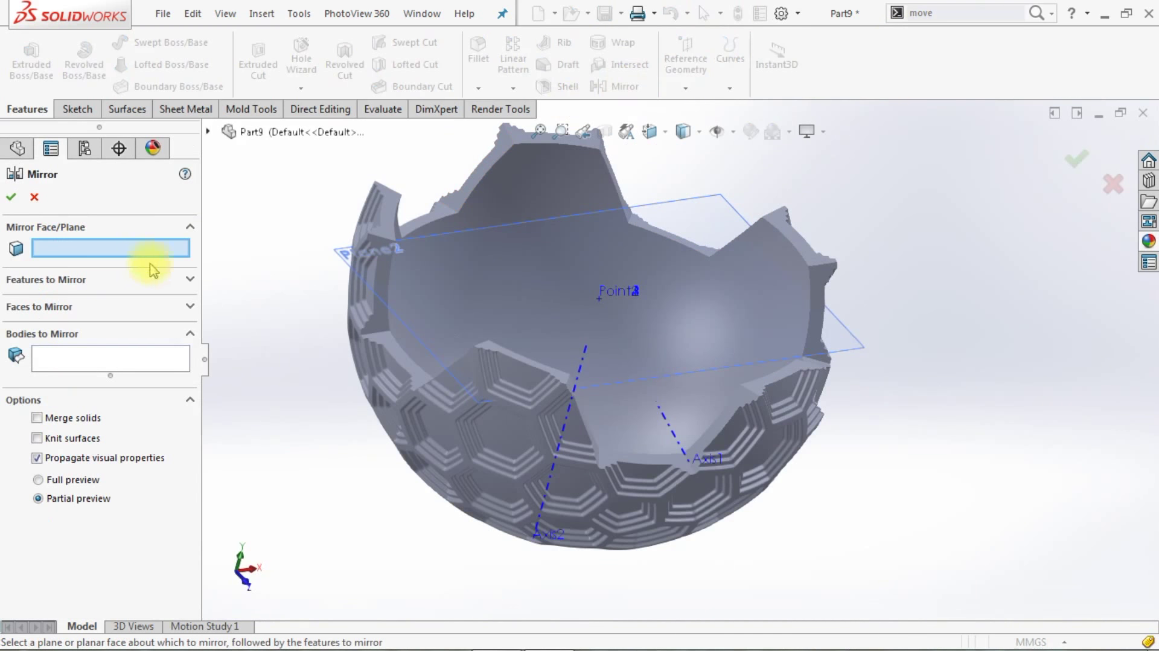
click(697, 220)
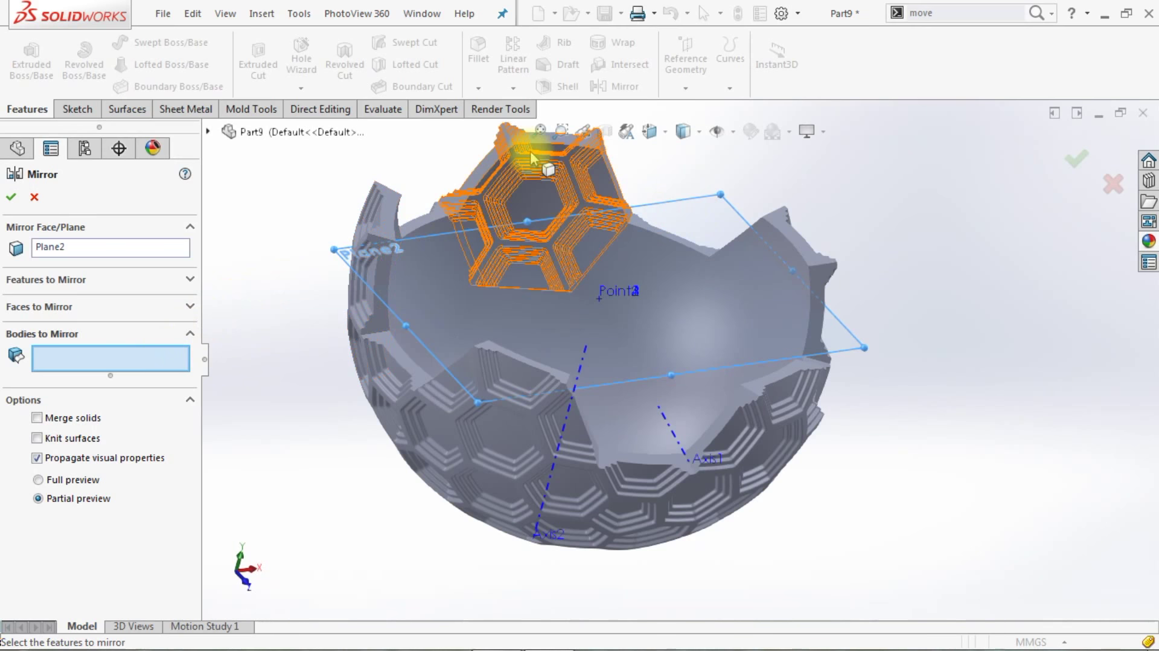
click(34, 197)
click(905, 12)
- Open Combine with the Add operation and box-select all the facet bodies
text(om)
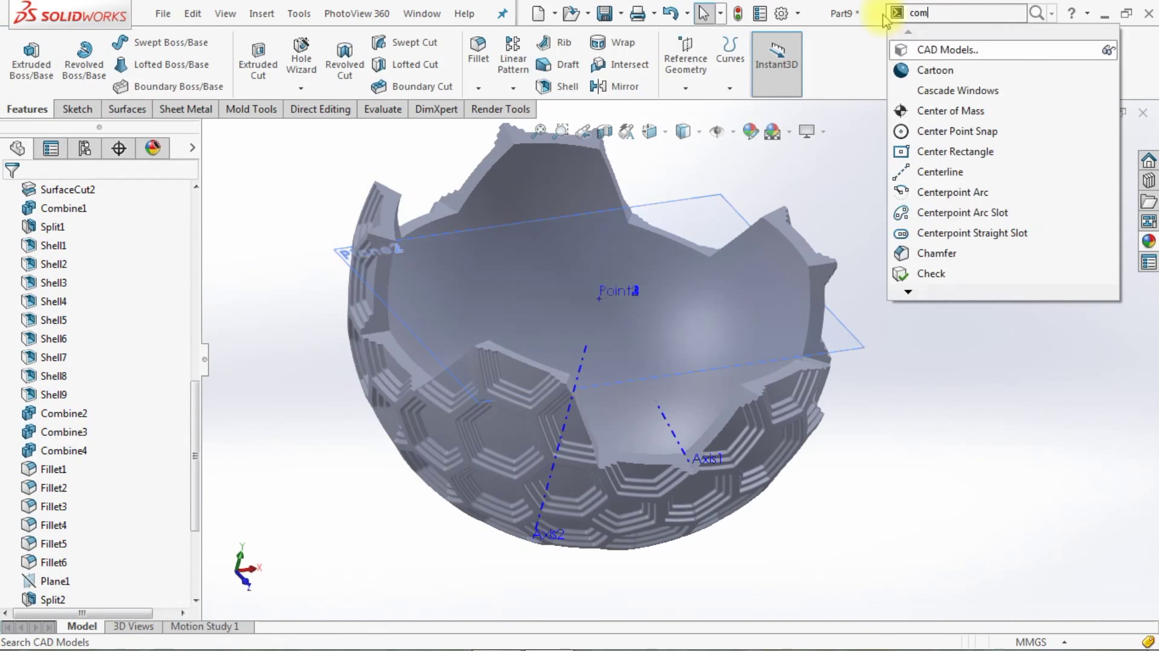
click(933, 48)
scroll(763, 251, down, 2)
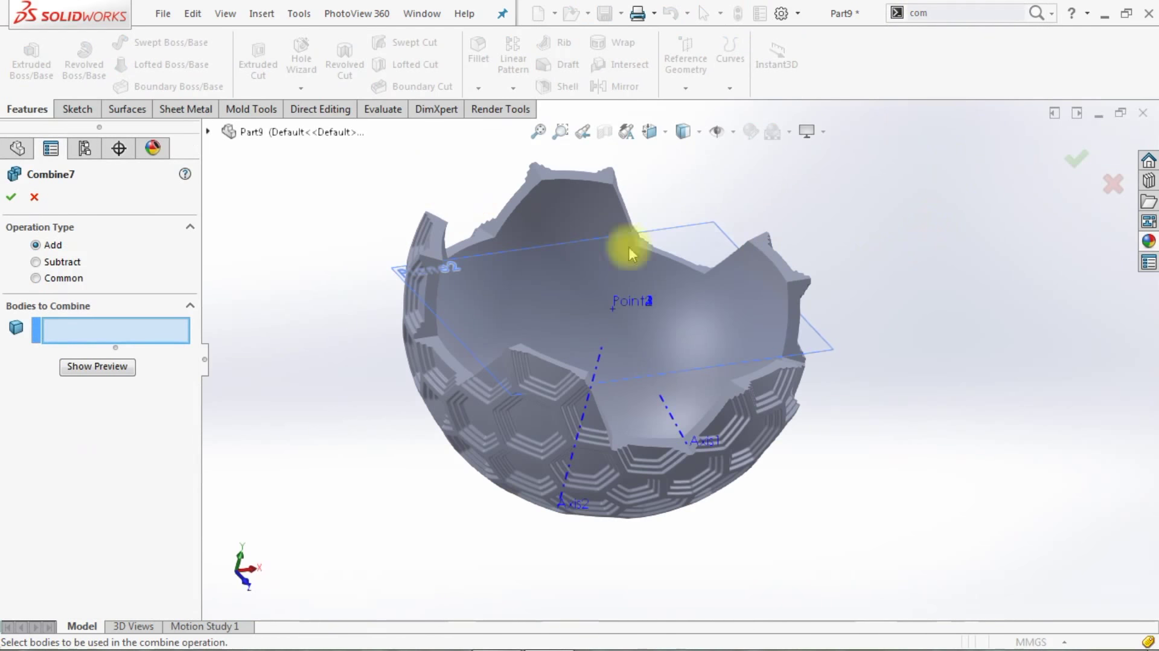
mouse_move(366, 141)
mouse_down()
mouse_move(905, 546)
mouse_move(895, 543)
mouse_up()
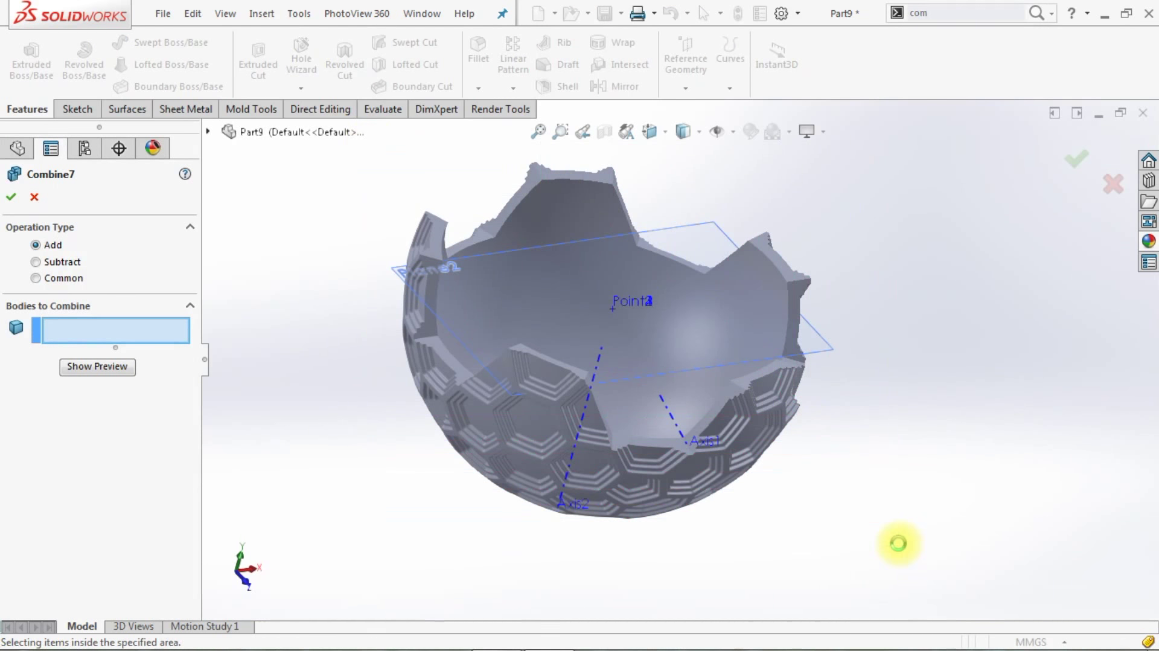
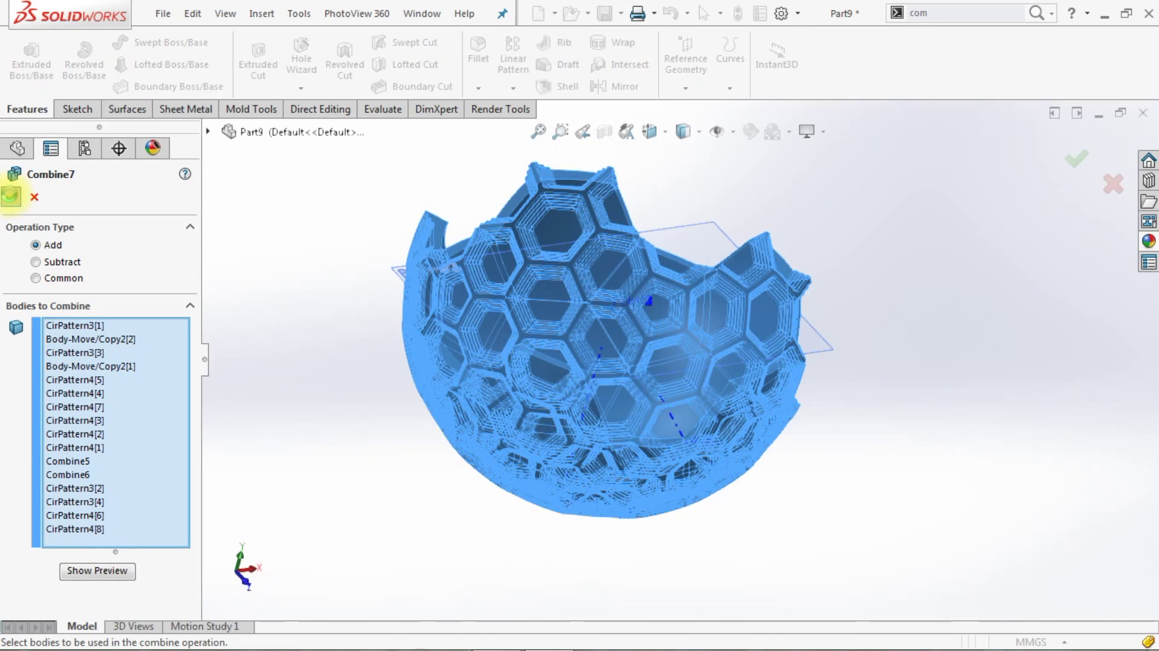
- Finish Combine7 so all patterned hexagon-cell bodies become one hemispherical solid
click(11, 196)
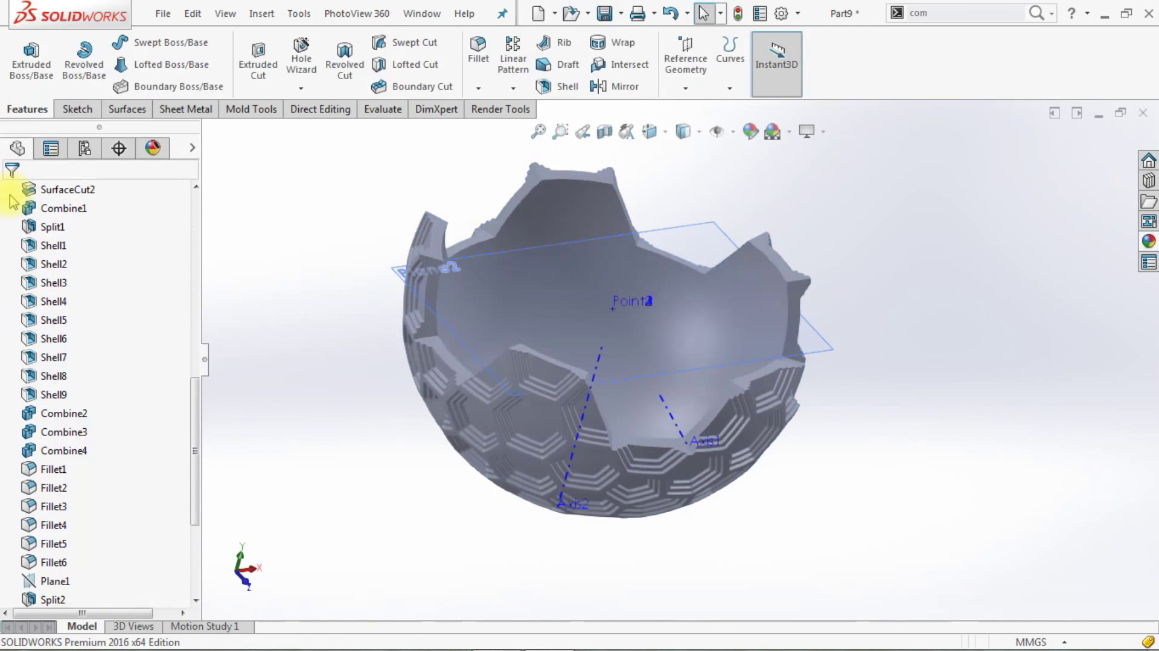
middle_drag(402, 347, 383, 336)
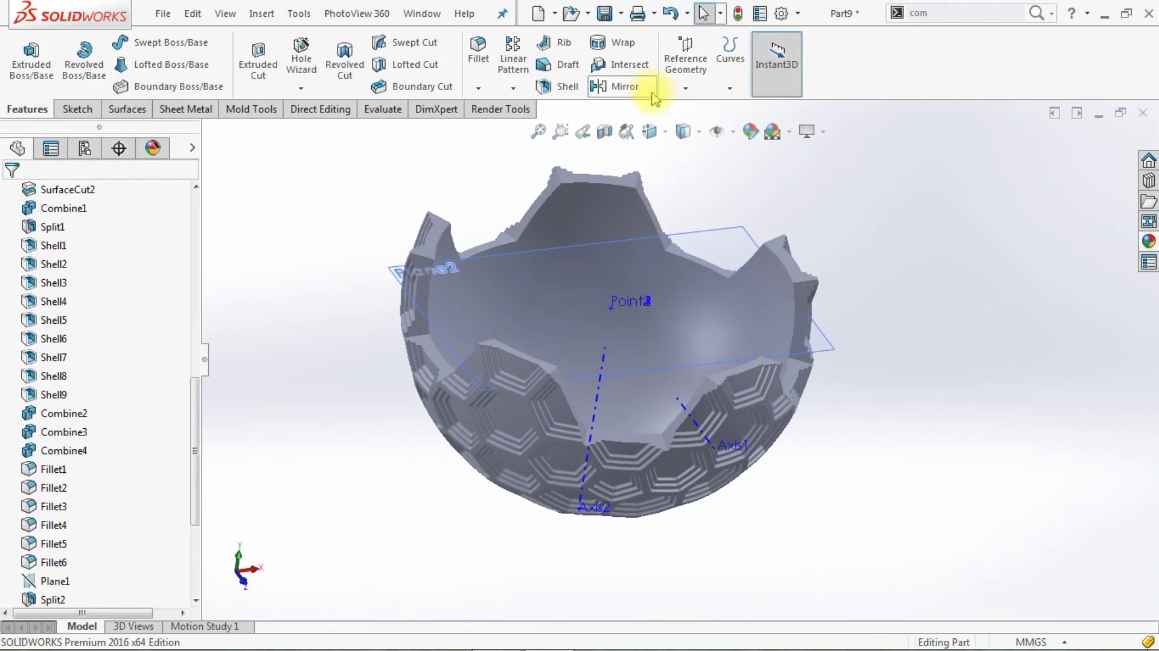
click(624, 86)
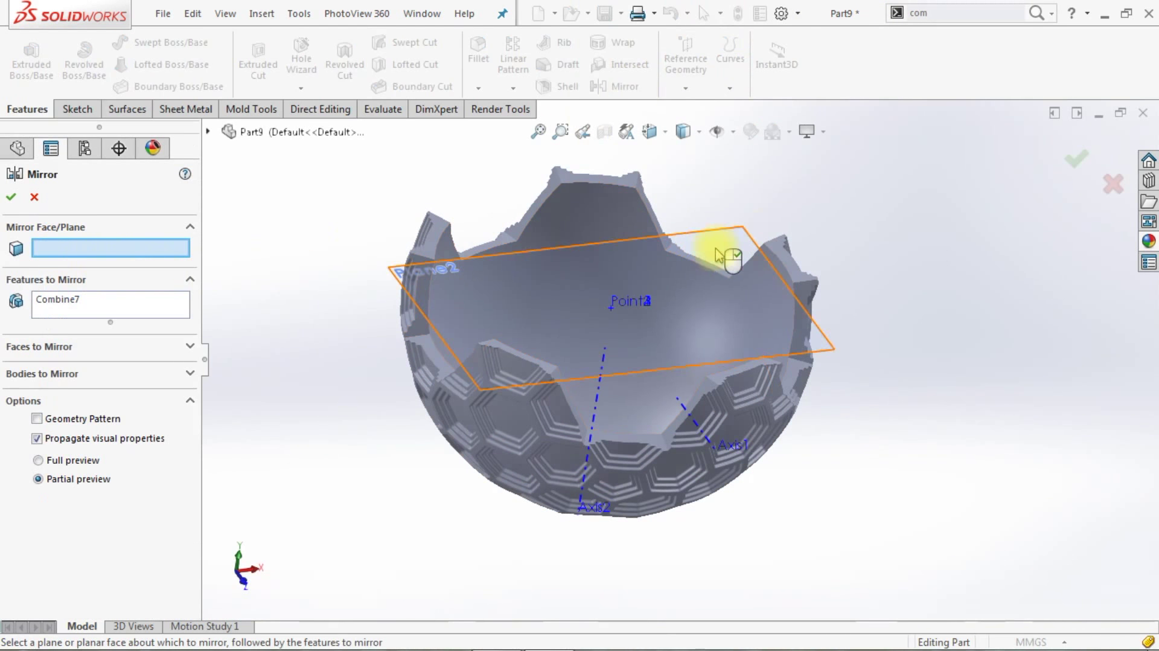
- Mirror the Combine7 body across Plane2 to form the sphere's upper half, without merging
click(749, 247)
click(57, 374)
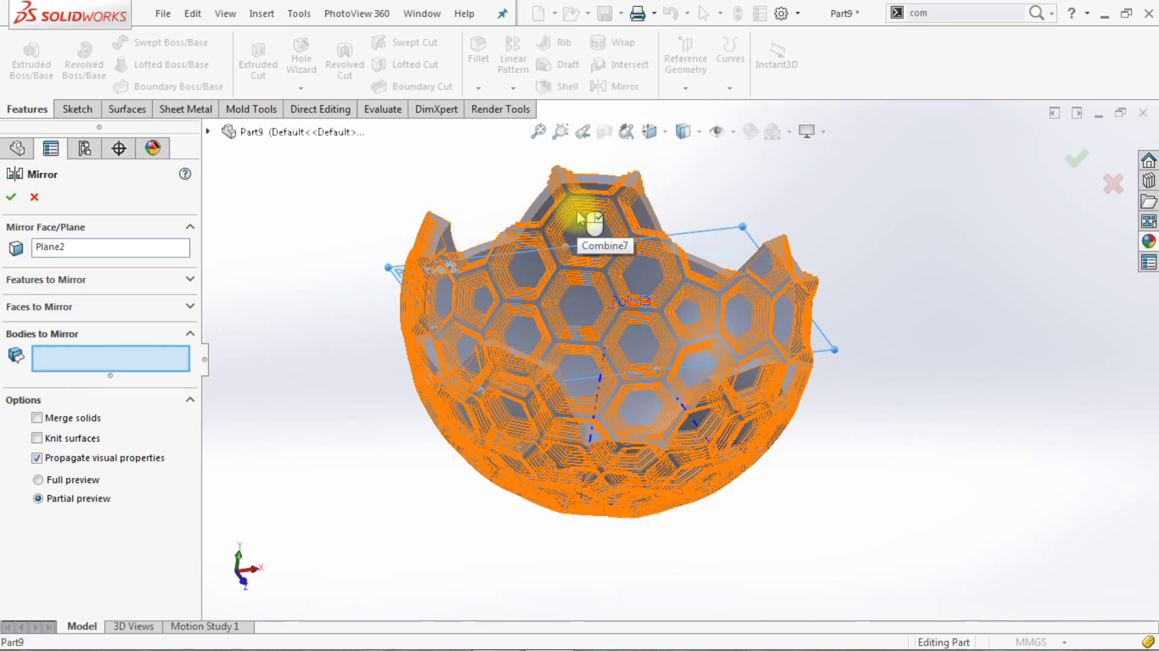
click(579, 217)
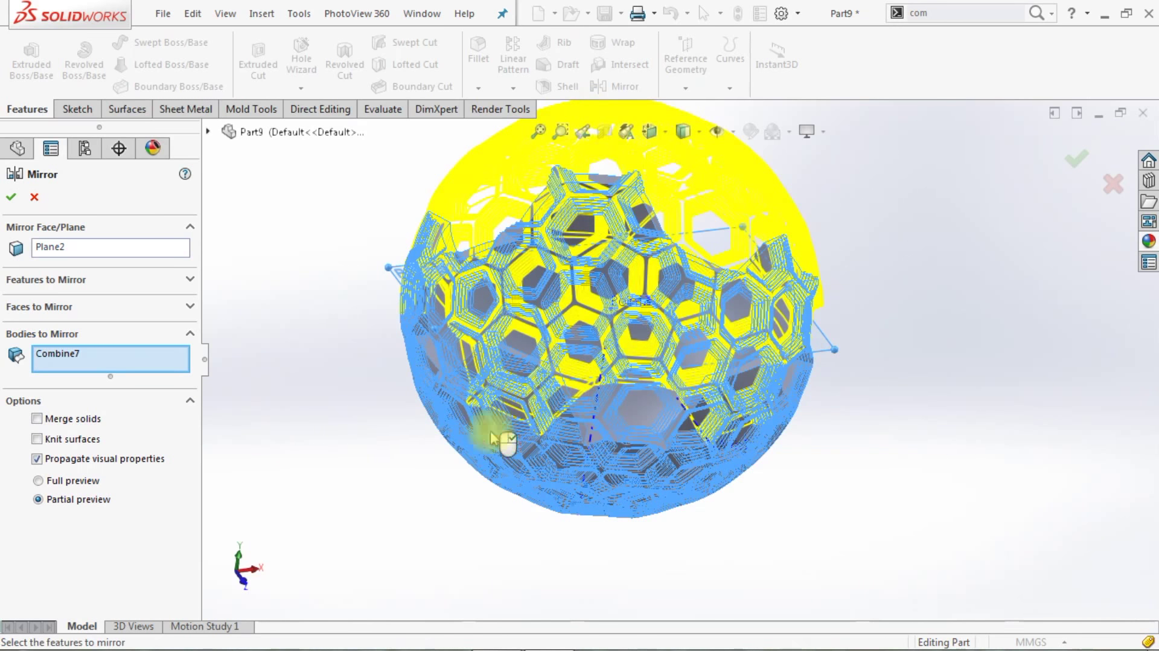
click(11, 199)
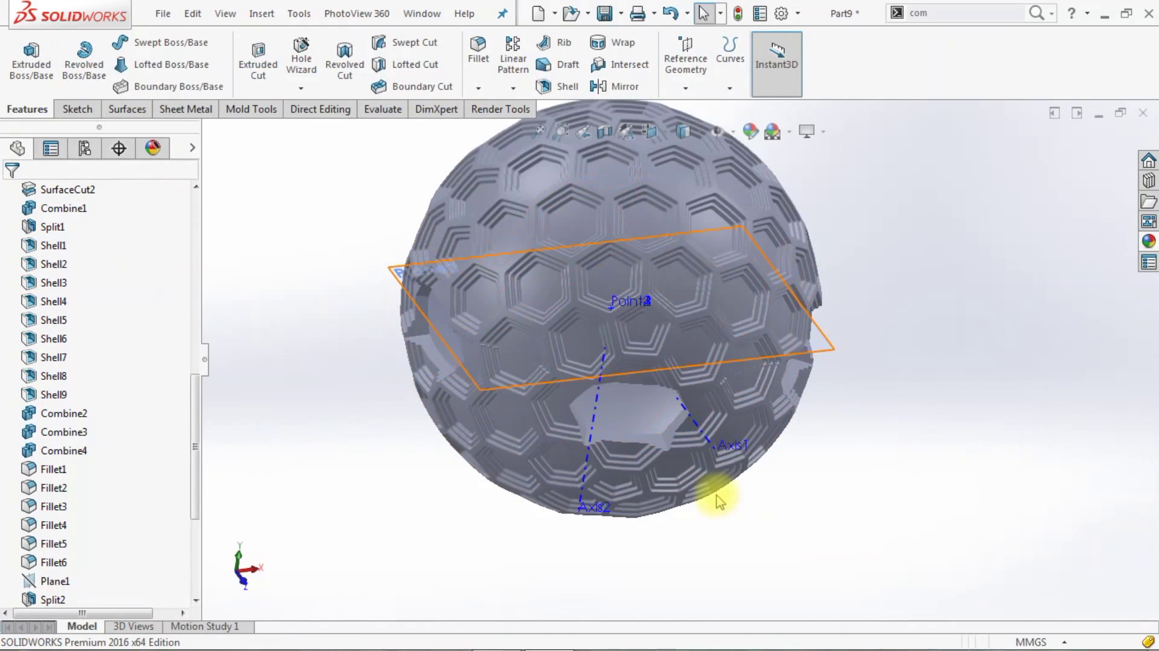
middle_drag(710, 478, 698, 480)
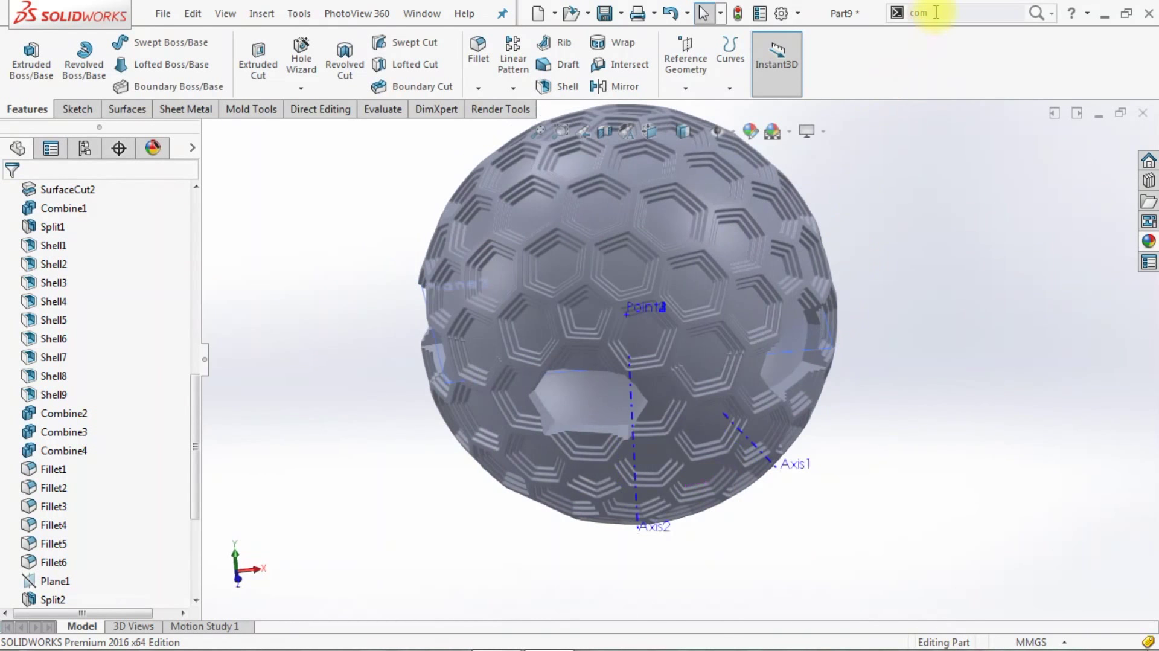
- Rotate the Mirror1 body 36° about Axis2 with Move/Copy Bodies, moving instead of copying
text(move)
click(939, 36)
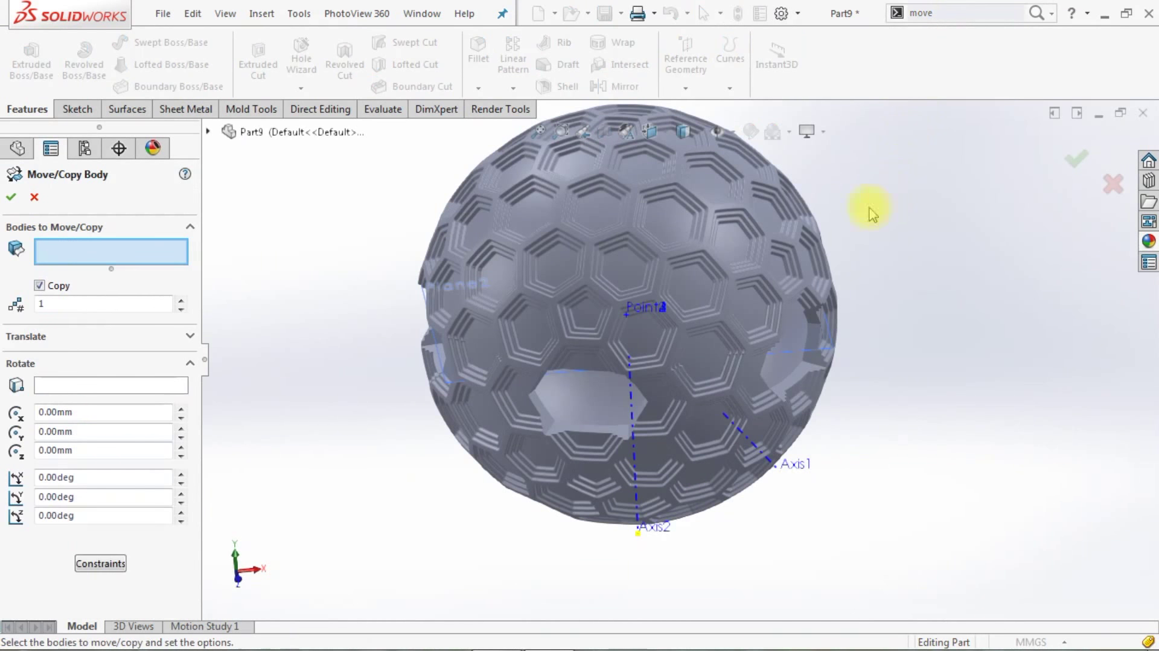
click(732, 237)
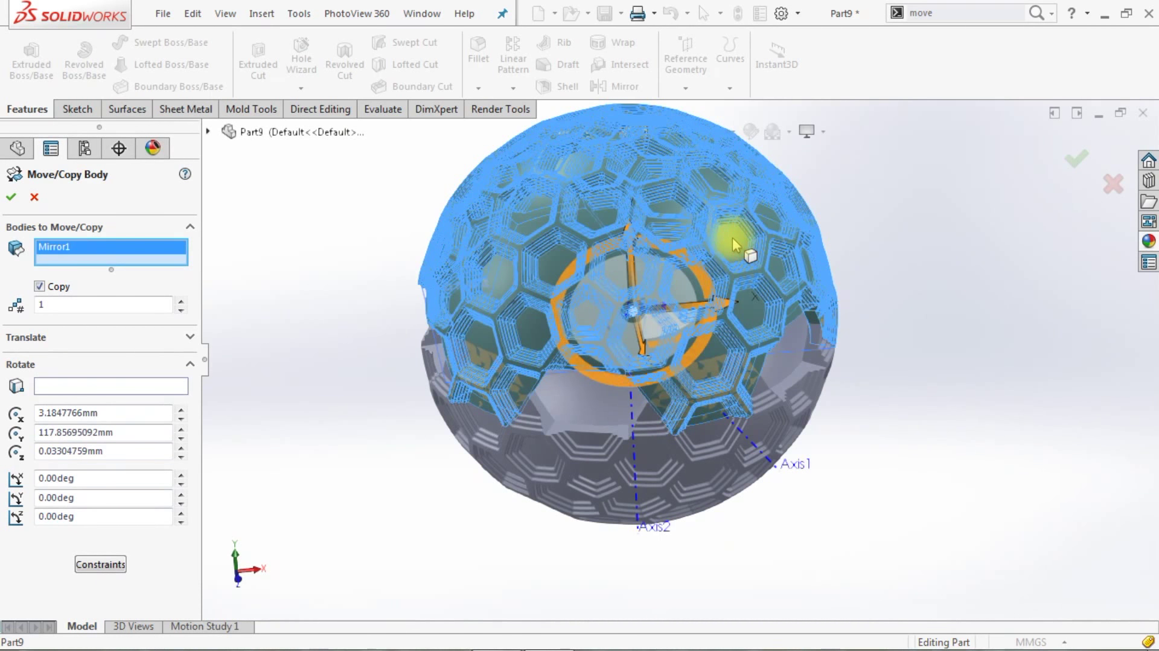
click(165, 389)
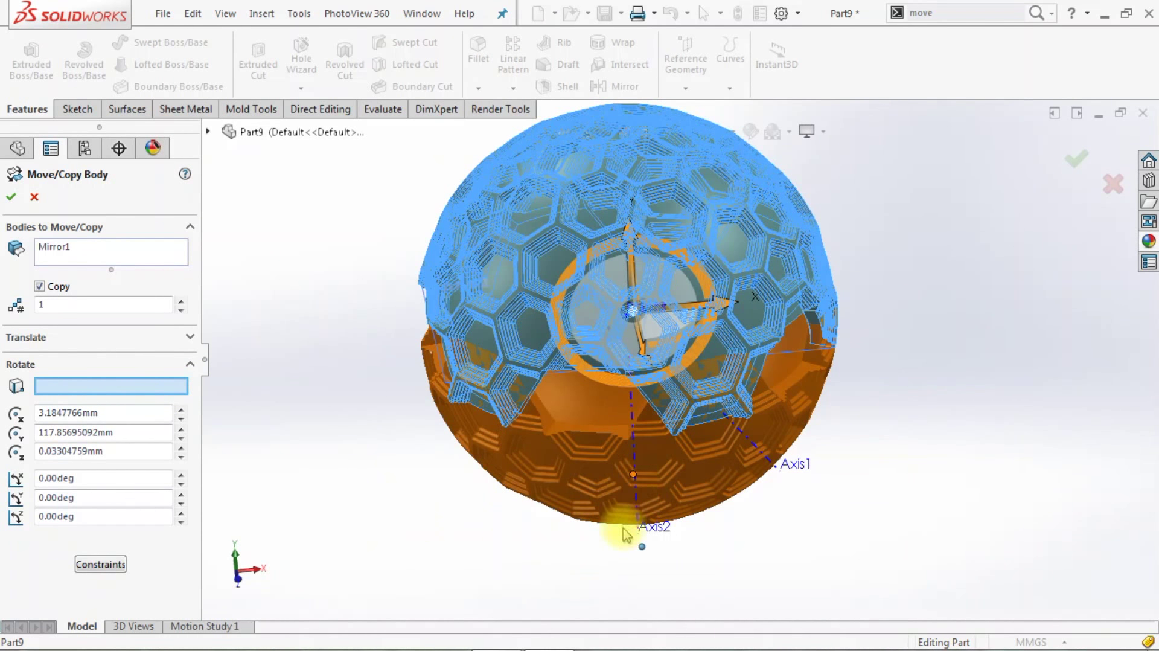
middle_drag(626, 534, 589, 569)
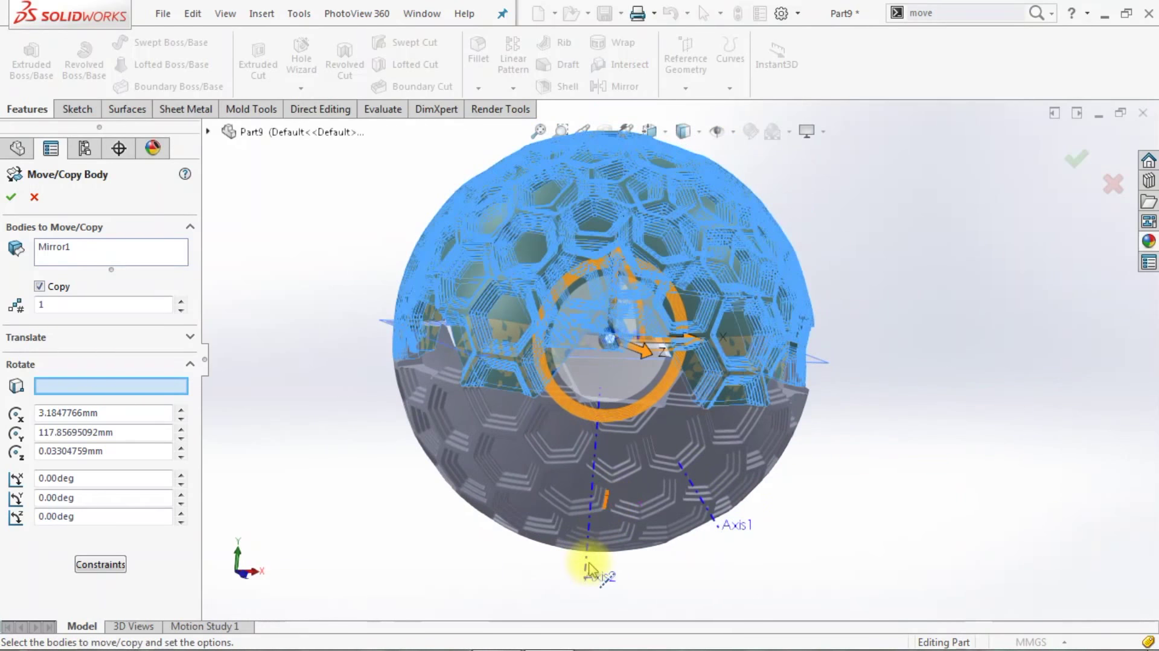
click(588, 564)
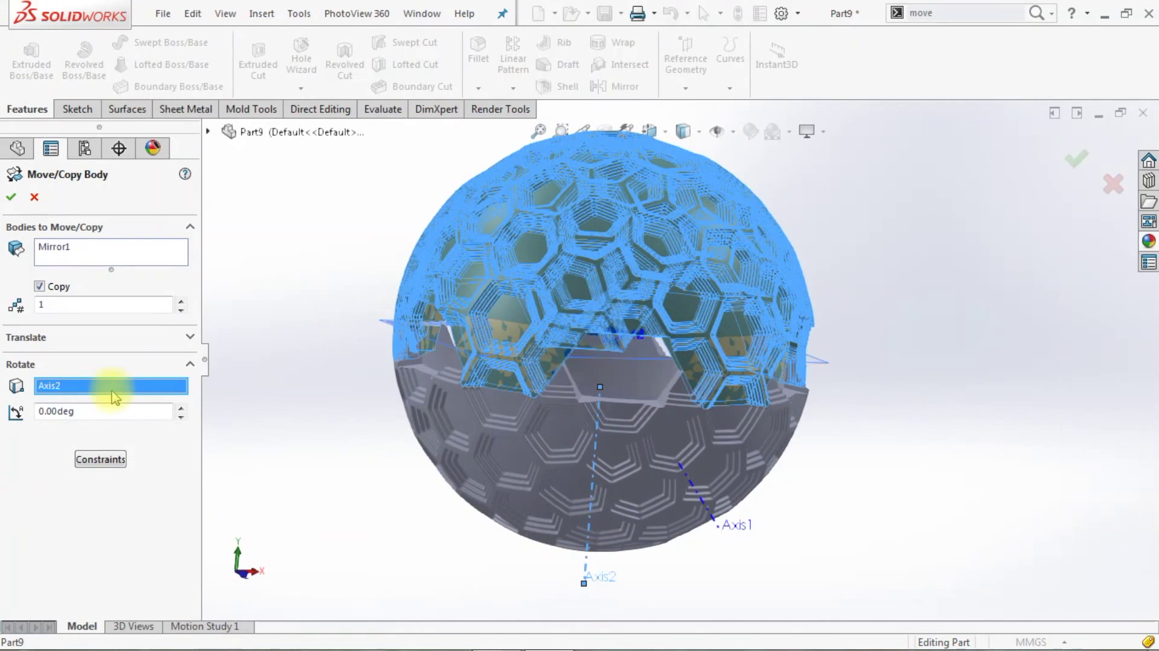
click(122, 408)
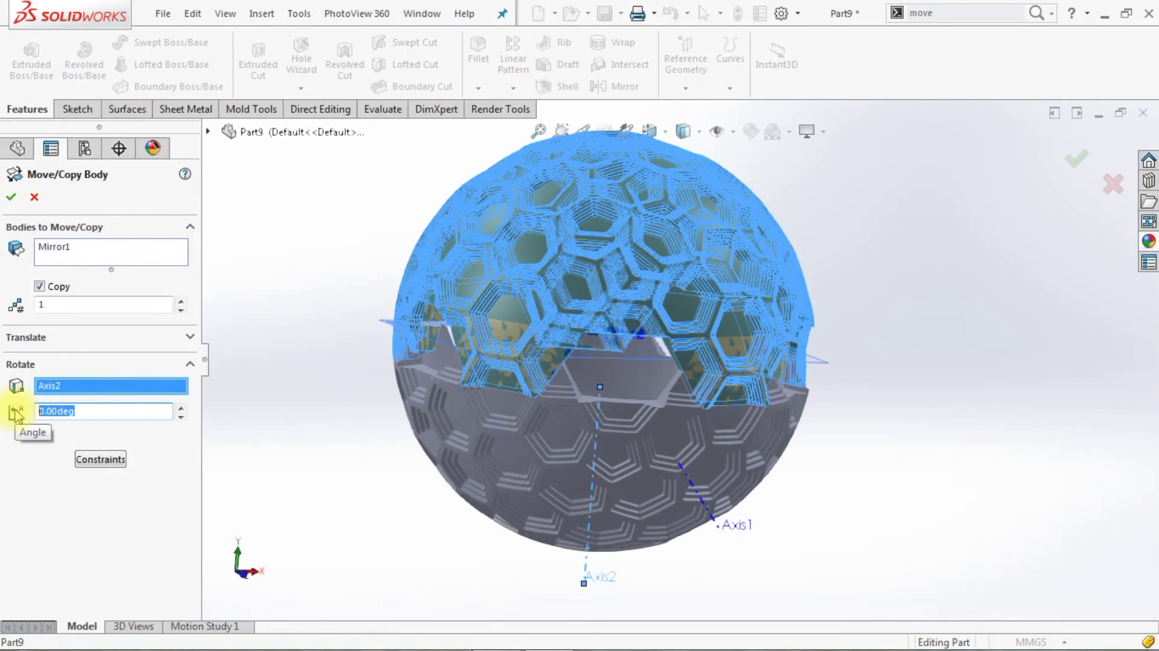
text(36)
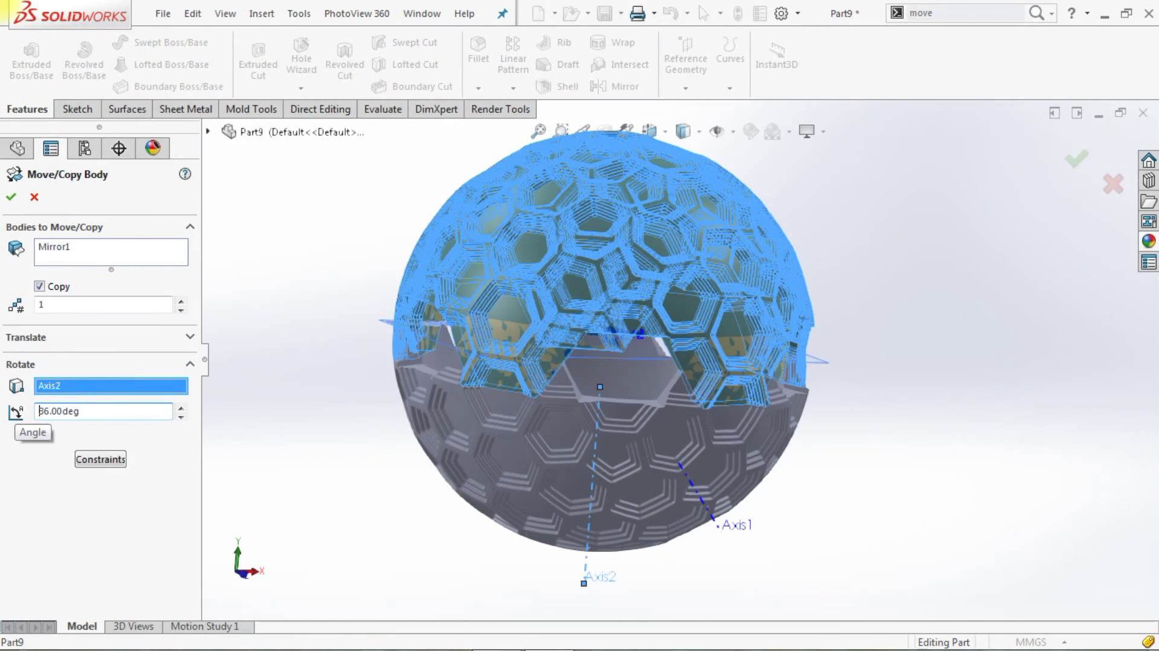
click(39, 288)
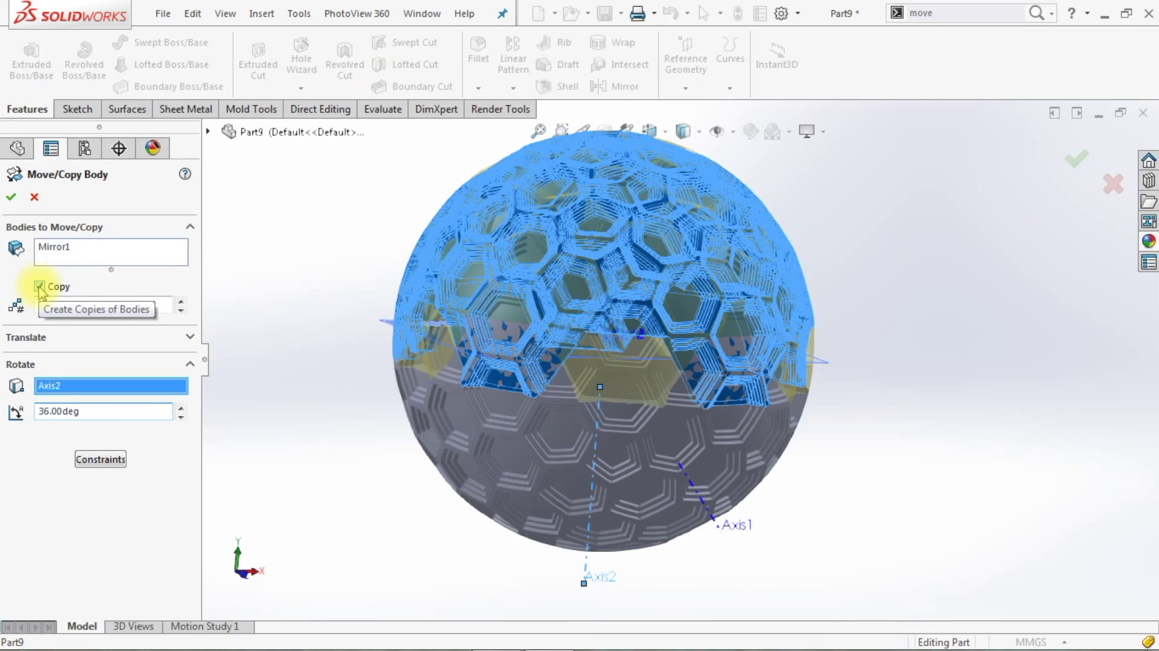
click(40, 287)
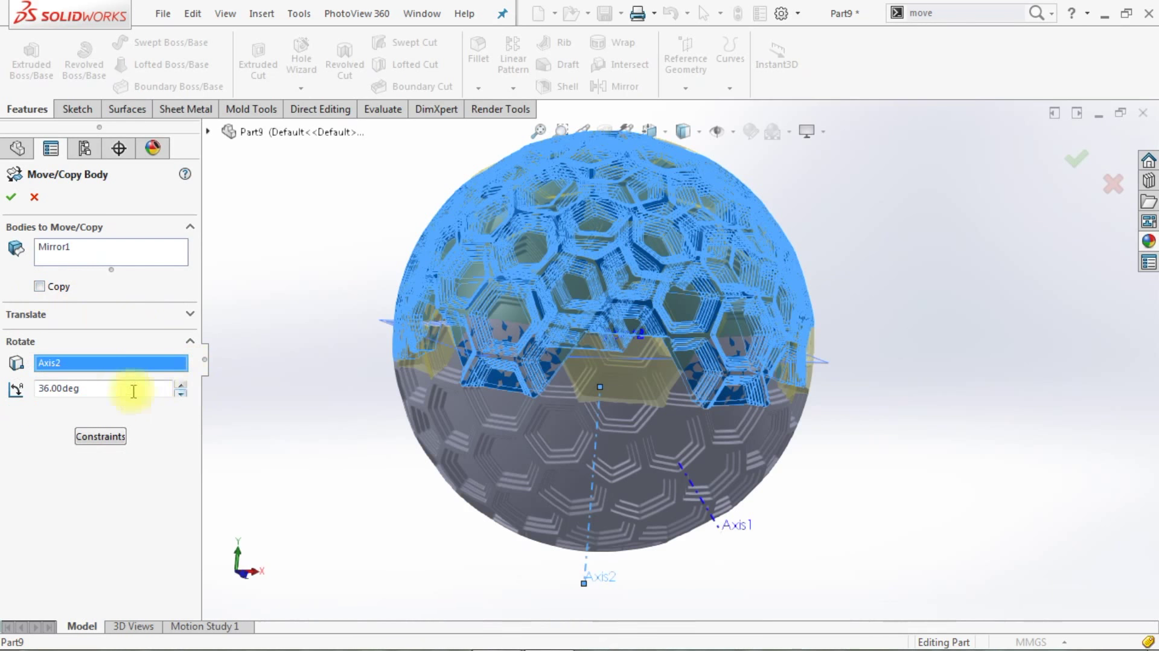
click(11, 201)
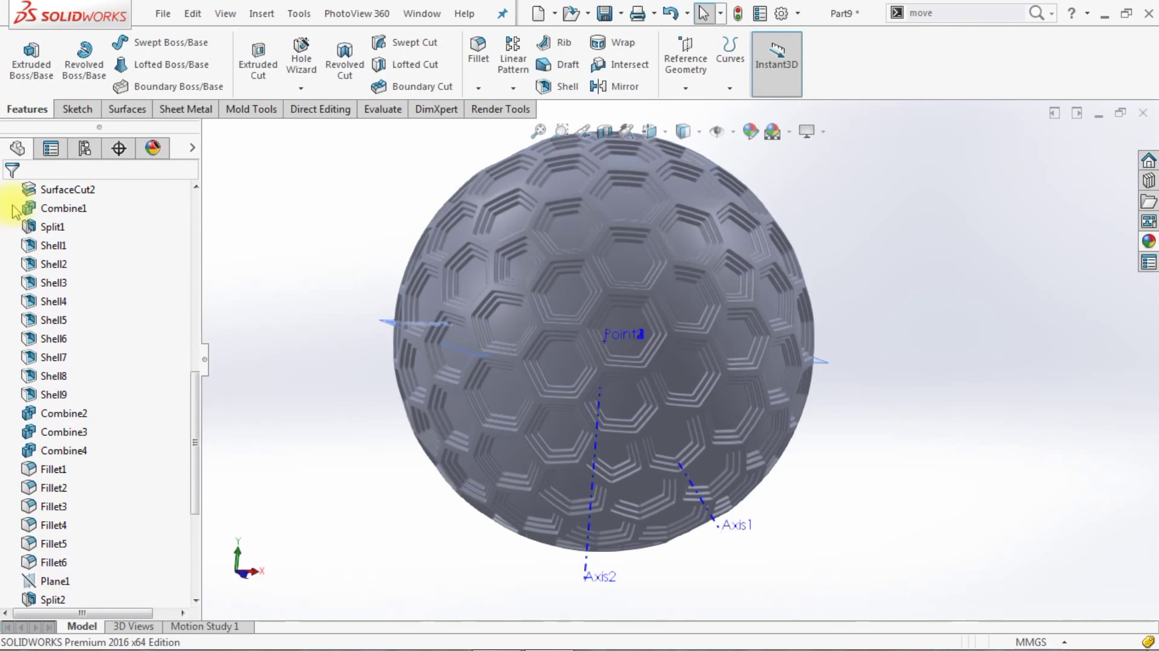
- Combine the rotated upper half with the Combine7 lower half into one solid sphere (Combine8)
click(944, 15)
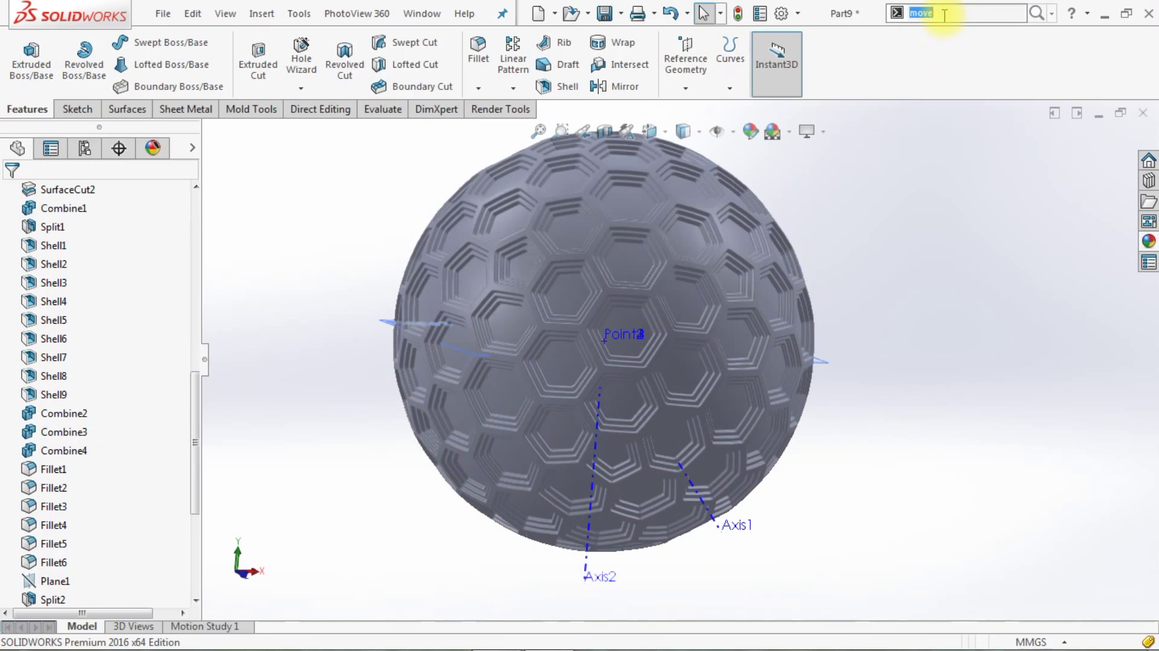
text(com)
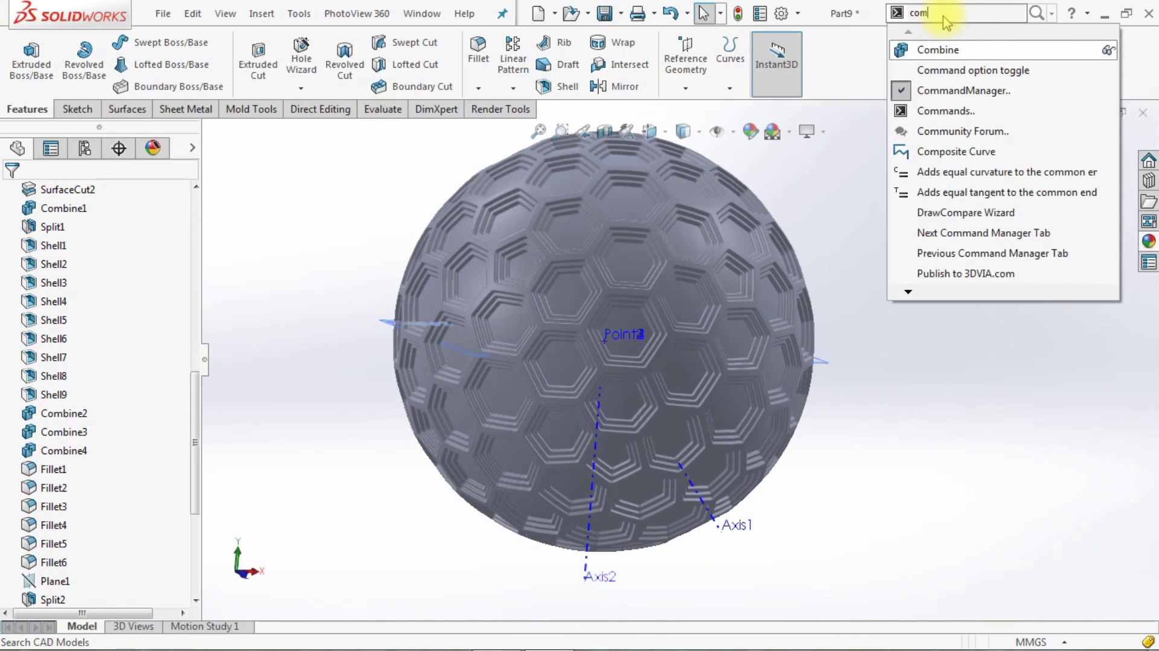
click(942, 48)
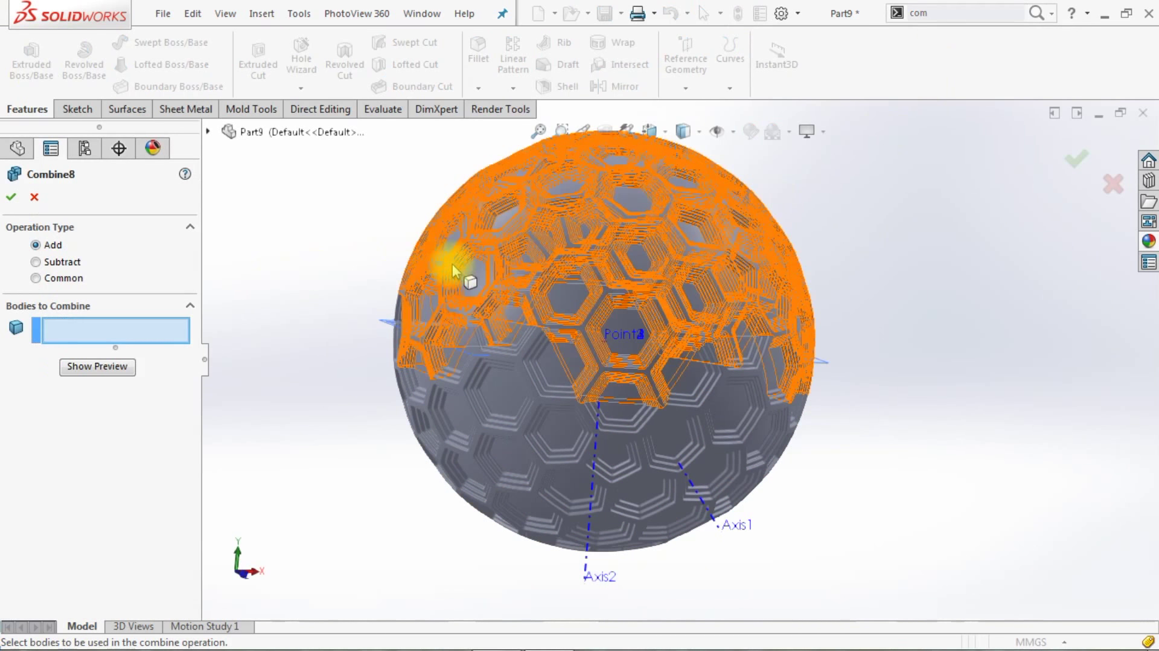
click(462, 280)
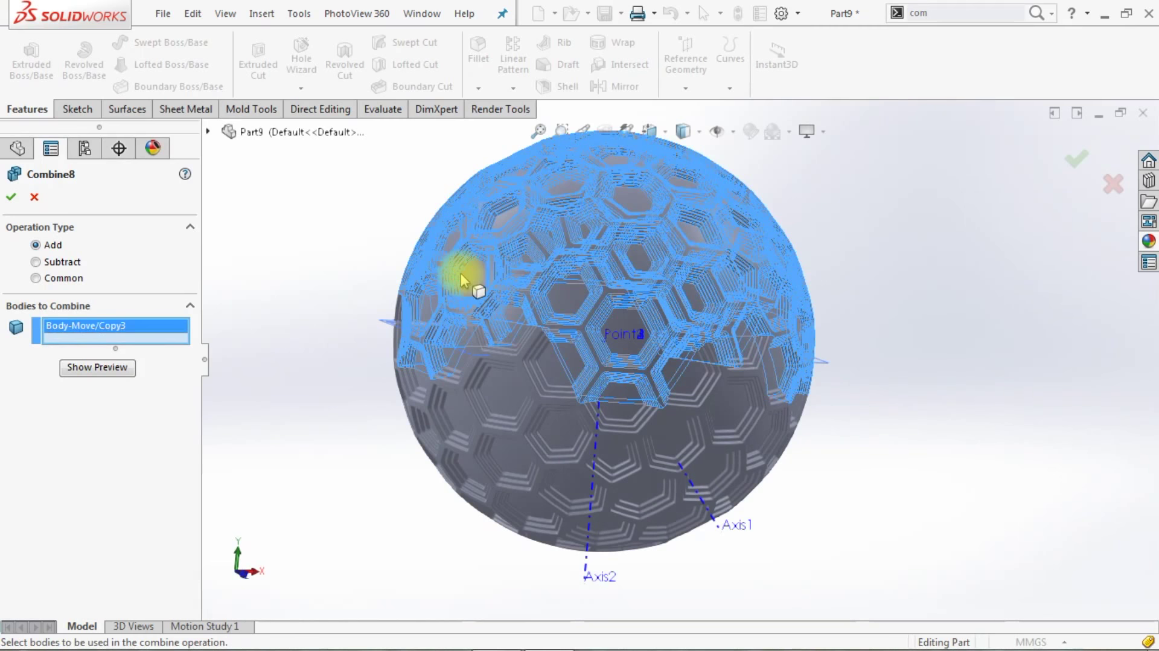
click(493, 395)
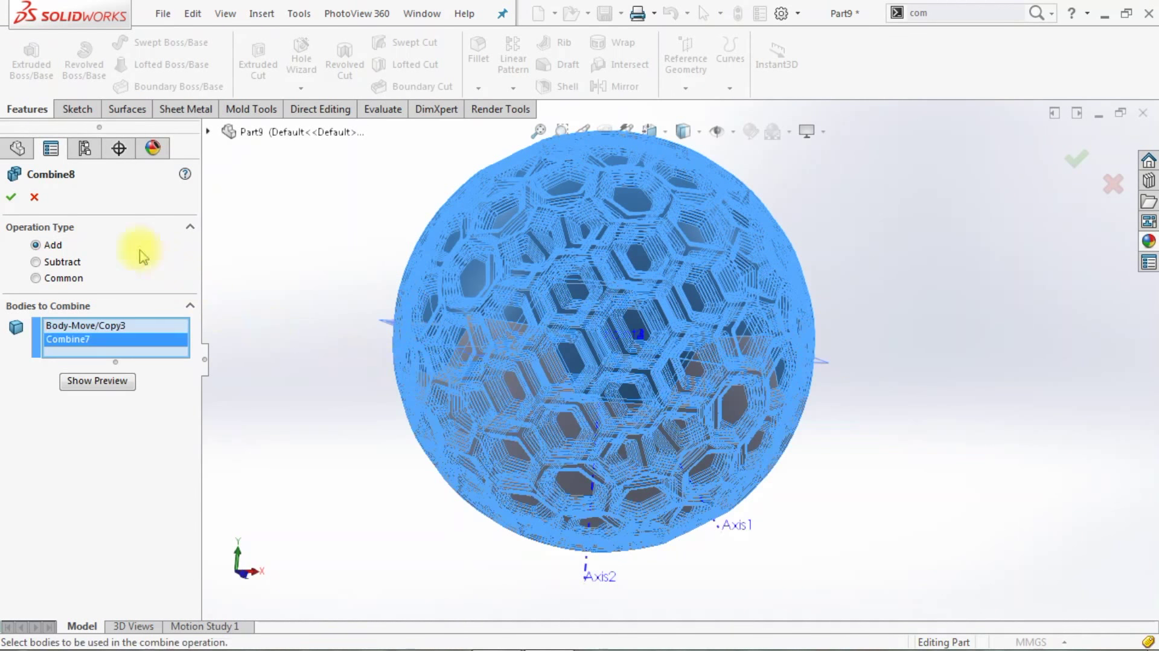
click(14, 200)
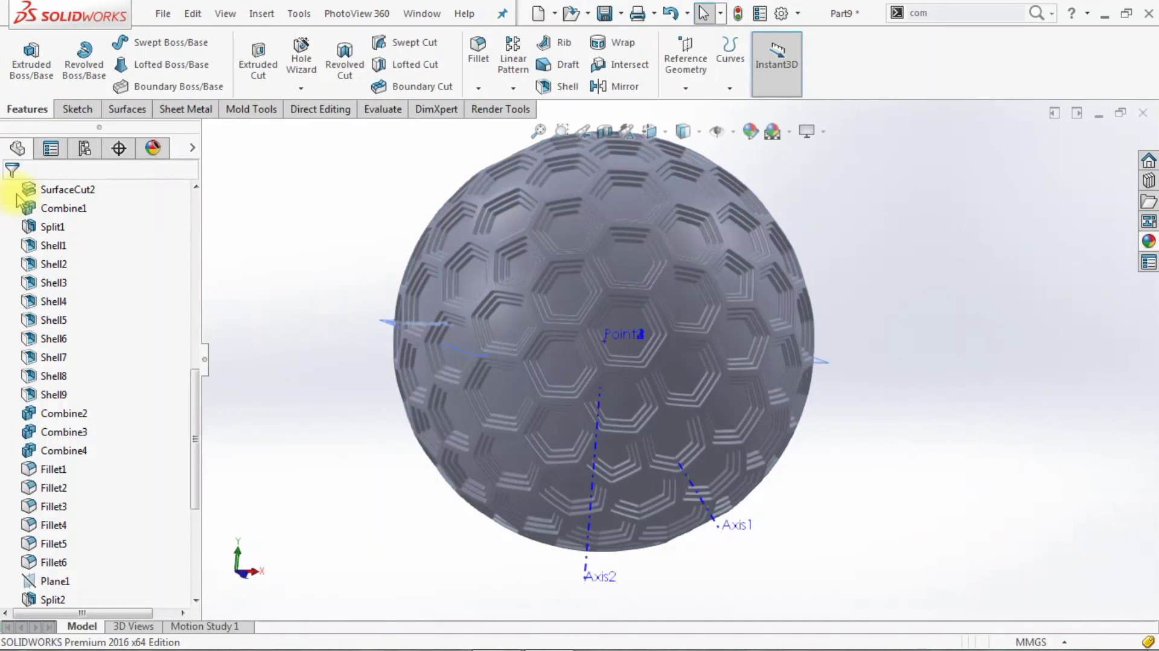
mouse_move(794, 454)
middle_down()
mouse_move(737, 453)
mouse_move(758, 461)
middle_up()
- Hide the reference axes Axis1 and Axis2
click(753, 517)
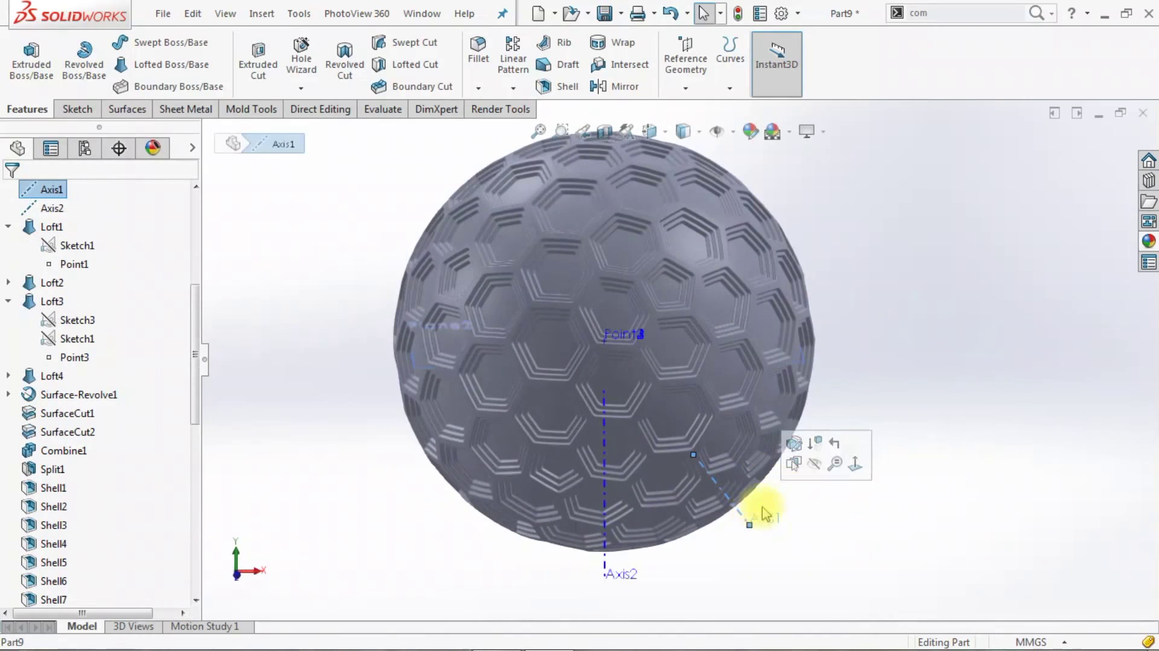
click(622, 570)
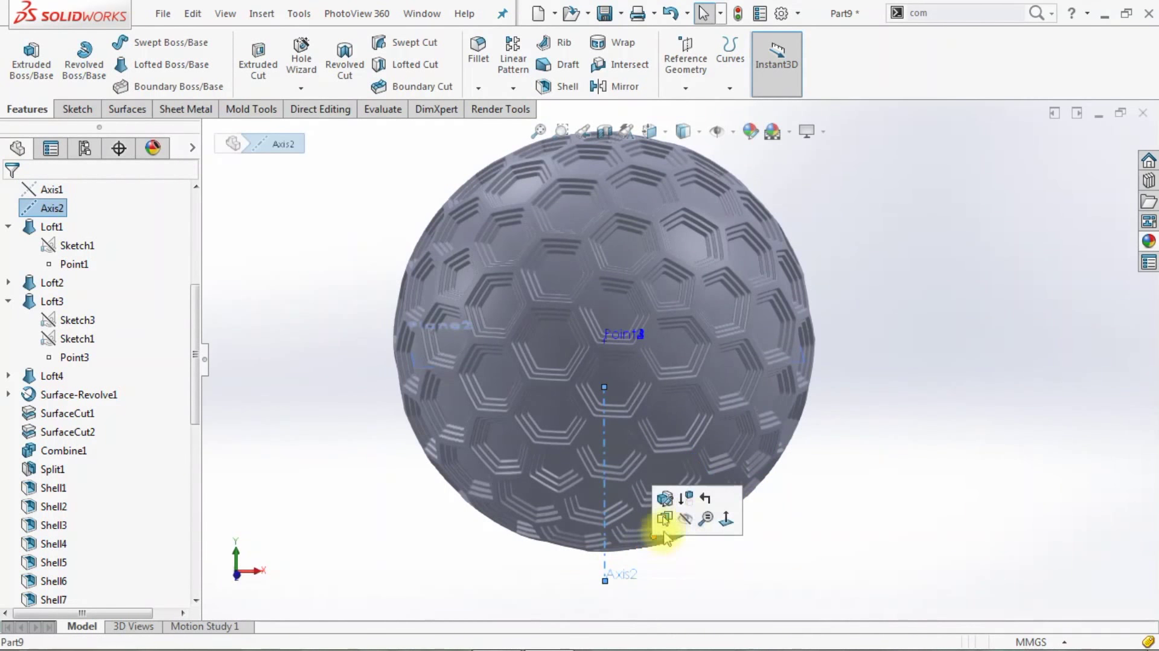
key(Escape)
scroll(662, 456, down, 2)
scroll(634, 339, down, 3)
scroll(628, 364, down, 3)
scroll(623, 296, down, 2)
scroll(614, 311, down, 2)
- Hide the reference points Point1–Point3 and zoom to fit the sphere
right_click(607, 349)
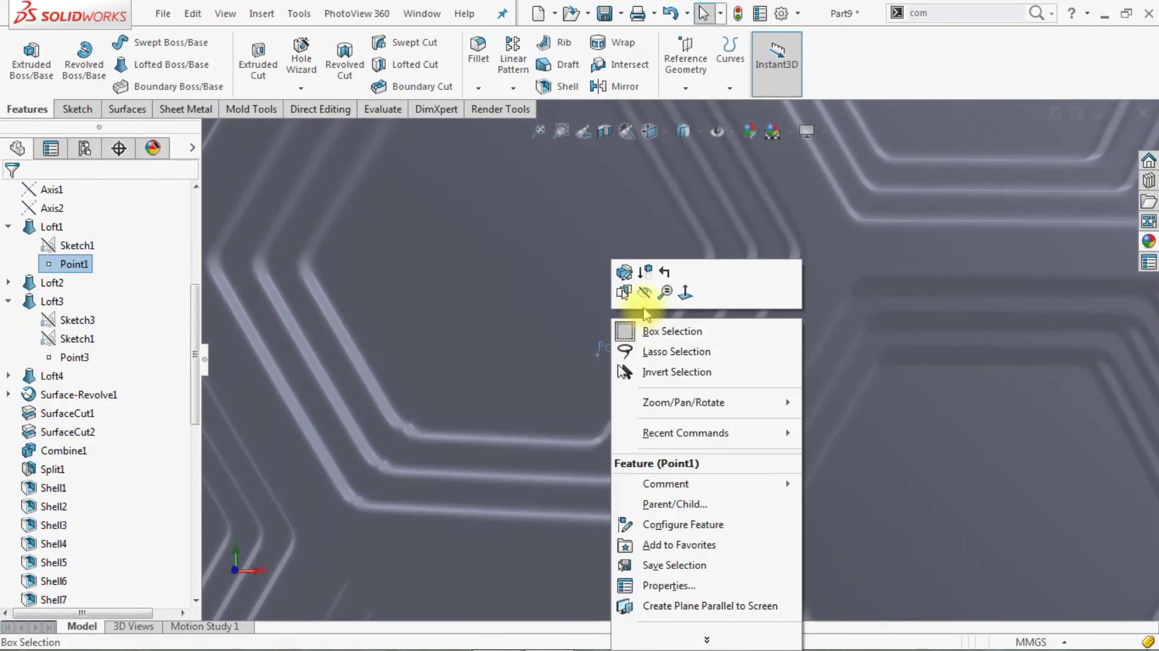
click(642, 308)
right_click(612, 346)
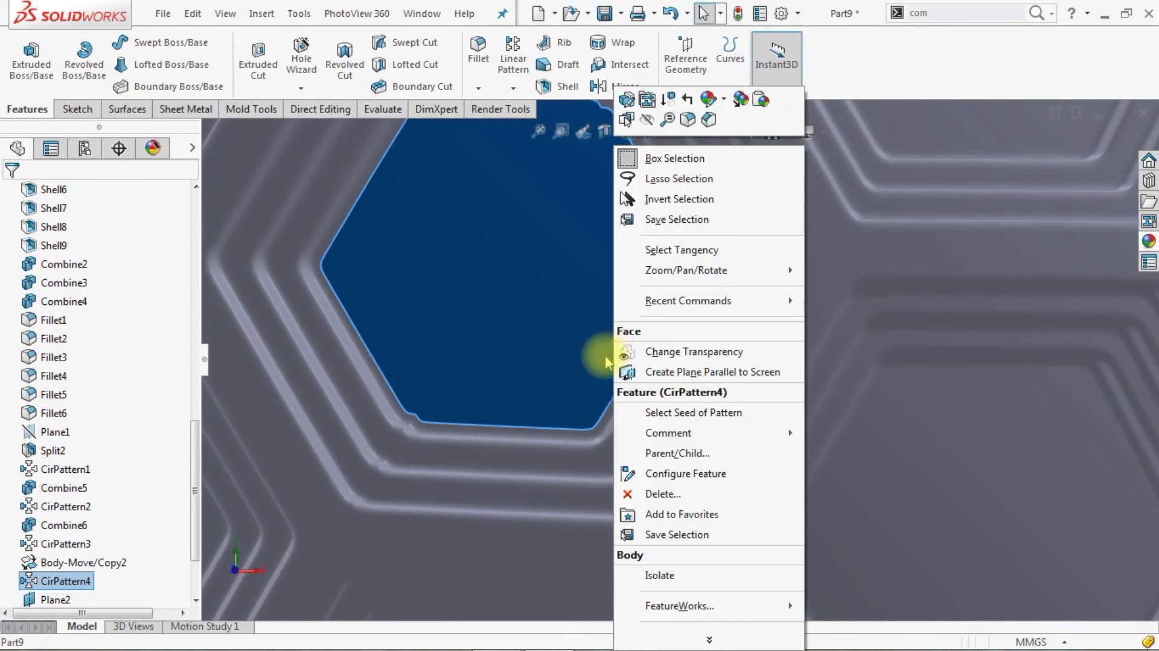
click(612, 345)
right_click(617, 348)
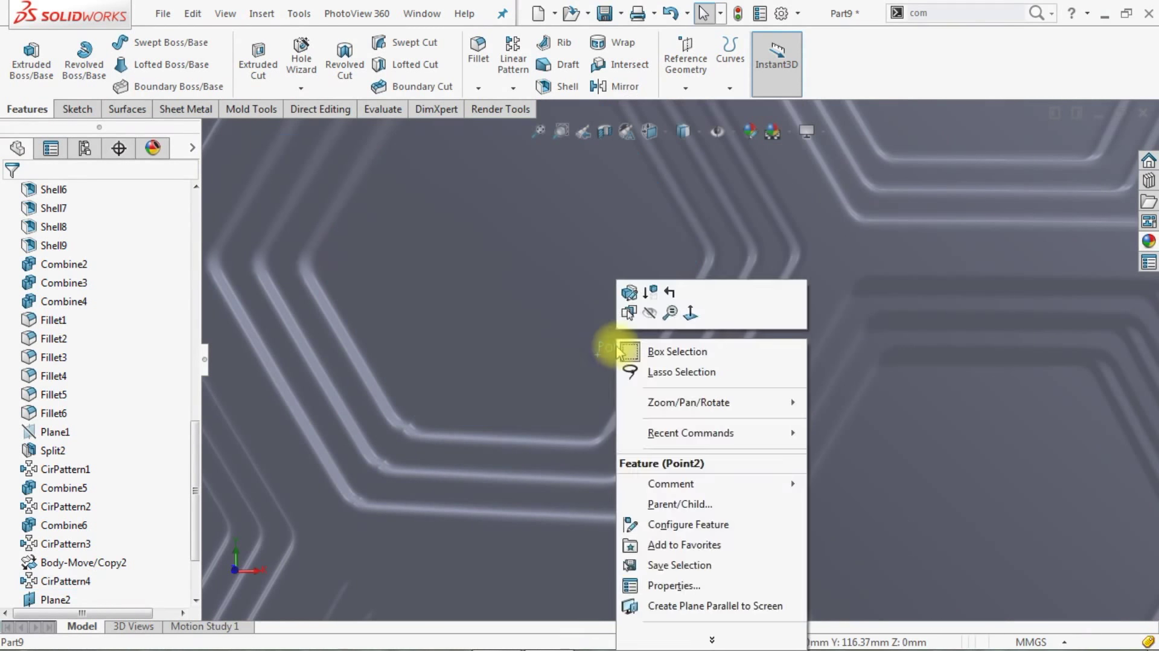
click(650, 312)
right_click(621, 344)
click(658, 295)
right_click(627, 348)
click(658, 294)
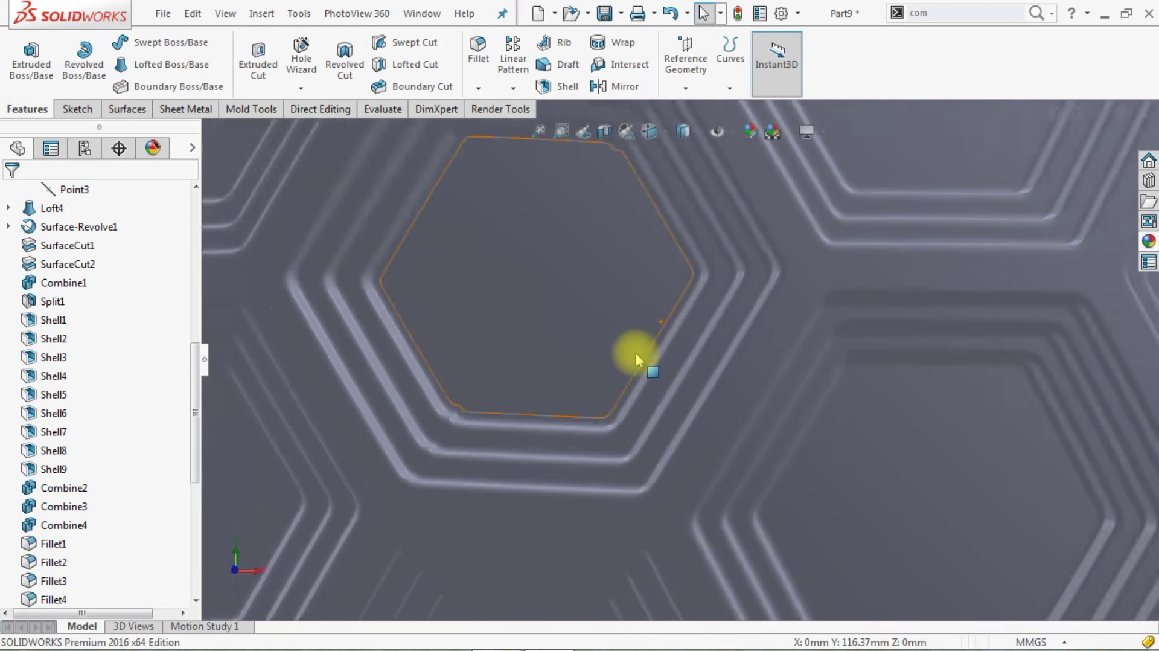
key(f)
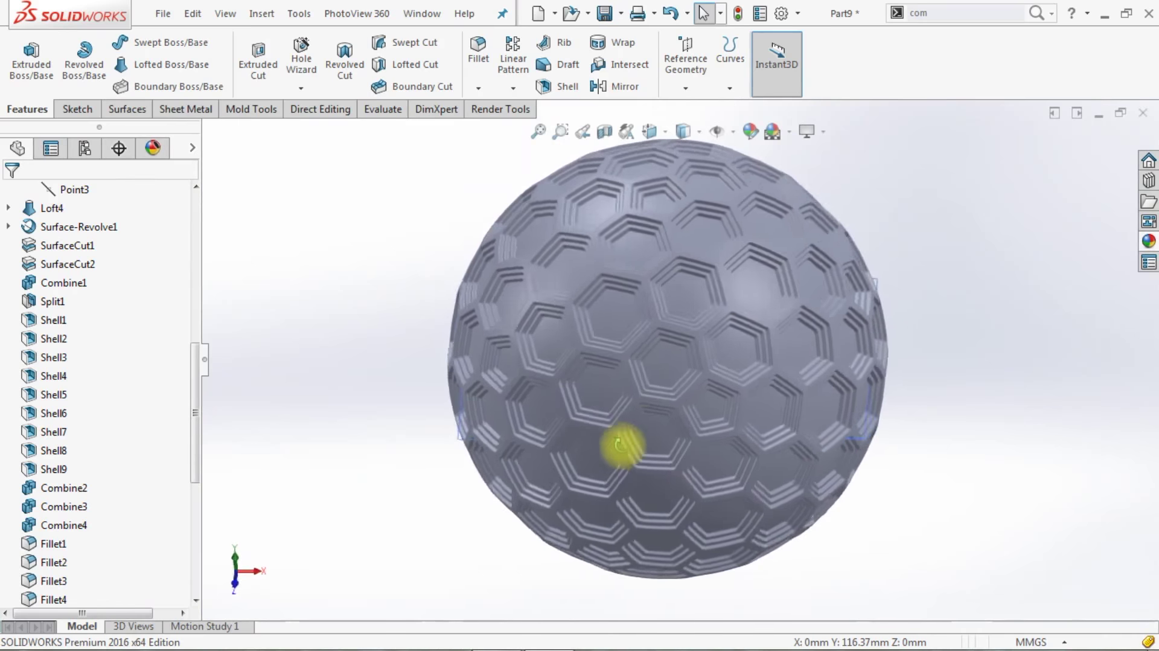
- Hide Plane2 so only the hexagon-patterned sphere remains visible
middle_drag(619, 445, 694, 310)
click(726, 286)
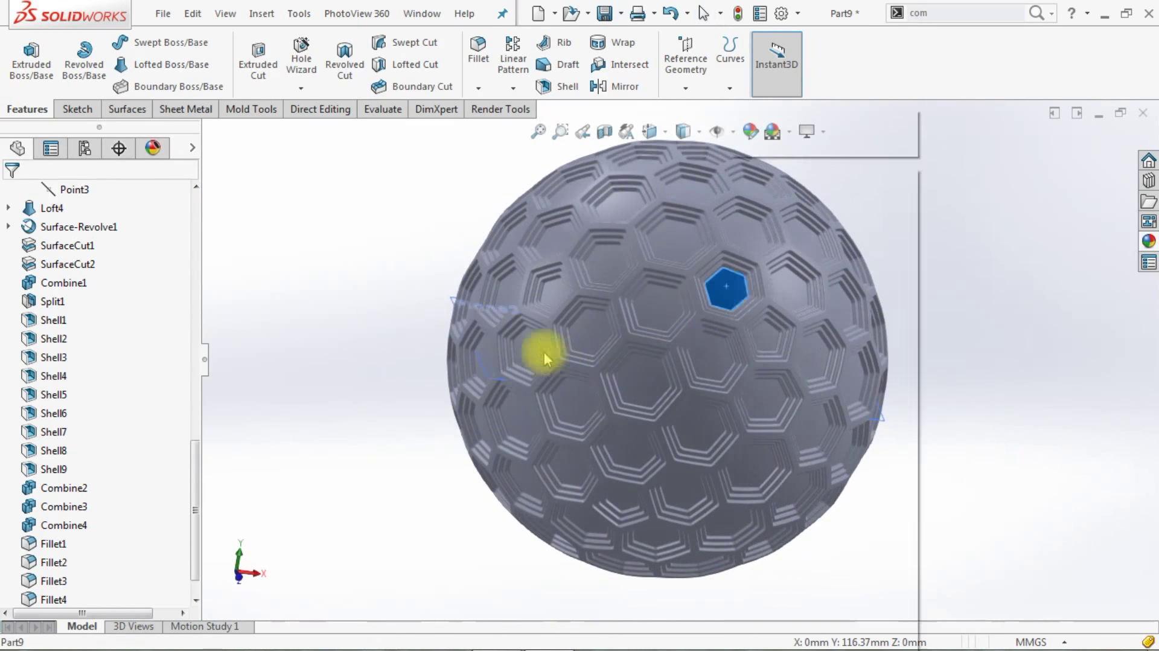
click(407, 297)
scroll(478, 329, down, 3)
scroll(575, 313, down, 2)
scroll(594, 310, down, 2)
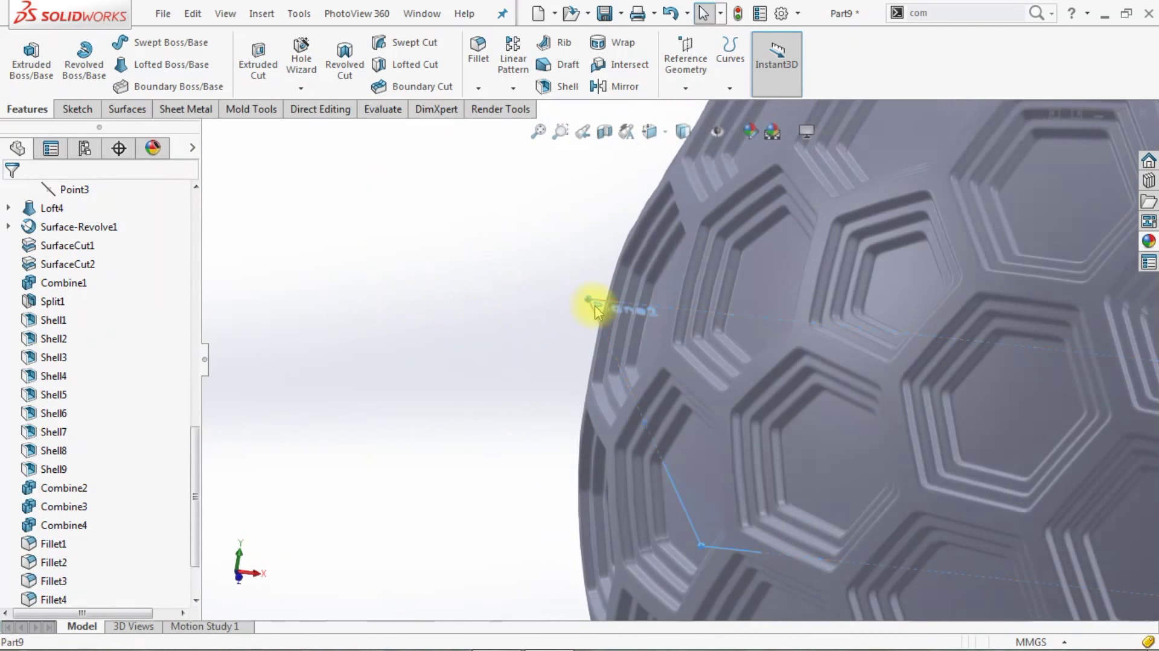
click(595, 311)
click(678, 258)
scroll(538, 324, up, 3)
scroll(543, 324, up, 2)
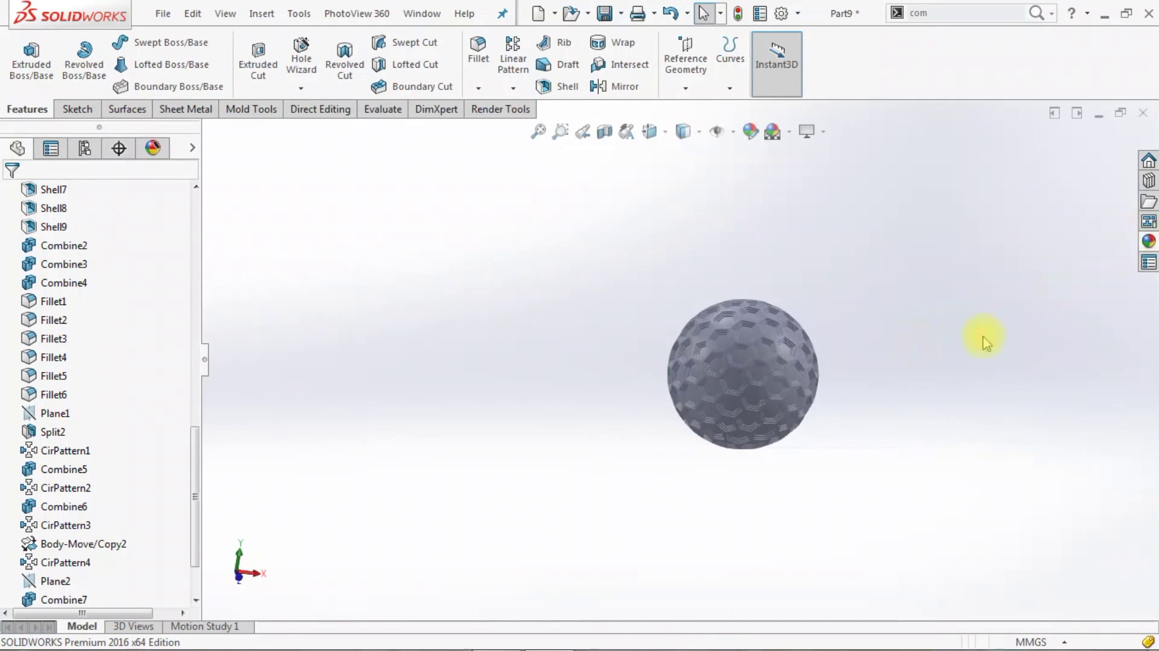
click(1149, 244)
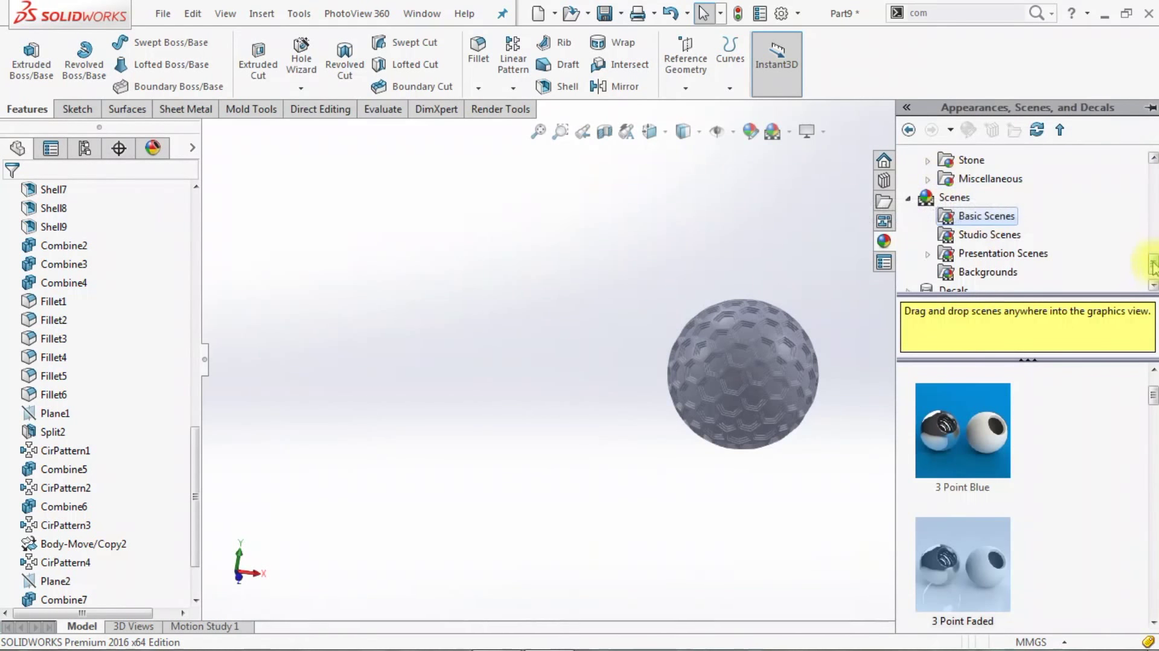
- Apply the matte chrome appearance from Metal > Chrome to the sphere
drag(1151, 266, 1152, 181)
click(969, 215)
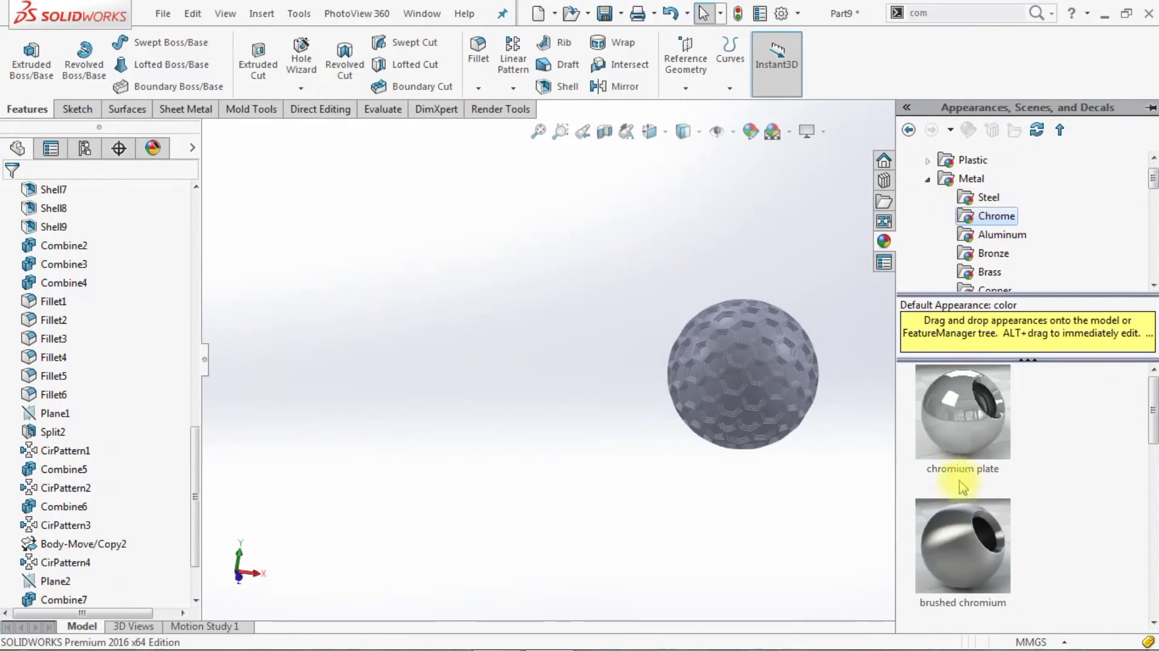
drag(1147, 450, 1143, 519)
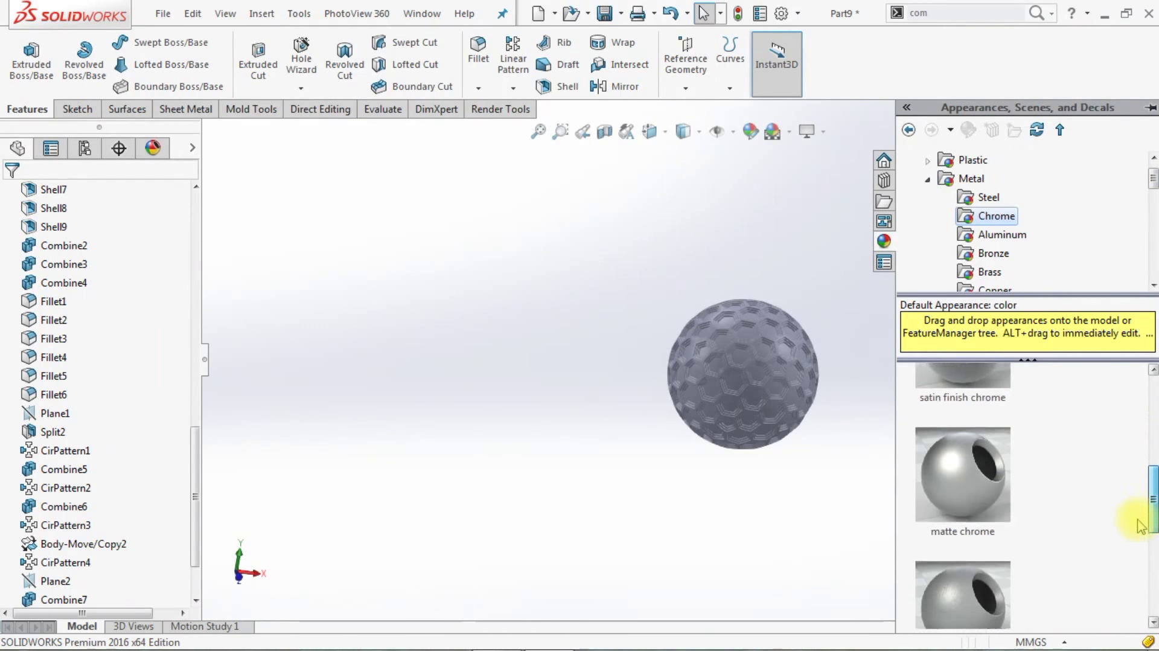
click(939, 441)
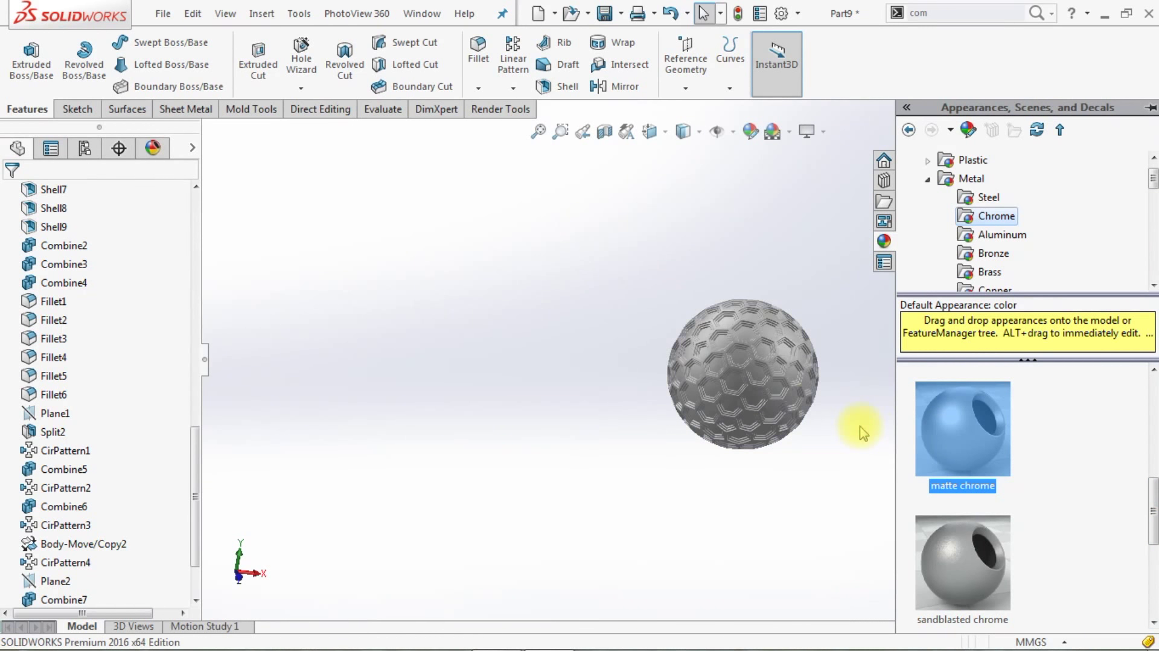
click(836, 386)
- Collapse the feature tree and switch the view to isometric
mouse_move(796, 377)
middle_down()
mouse_move(709, 440)
mouse_move(719, 400)
middle_up()
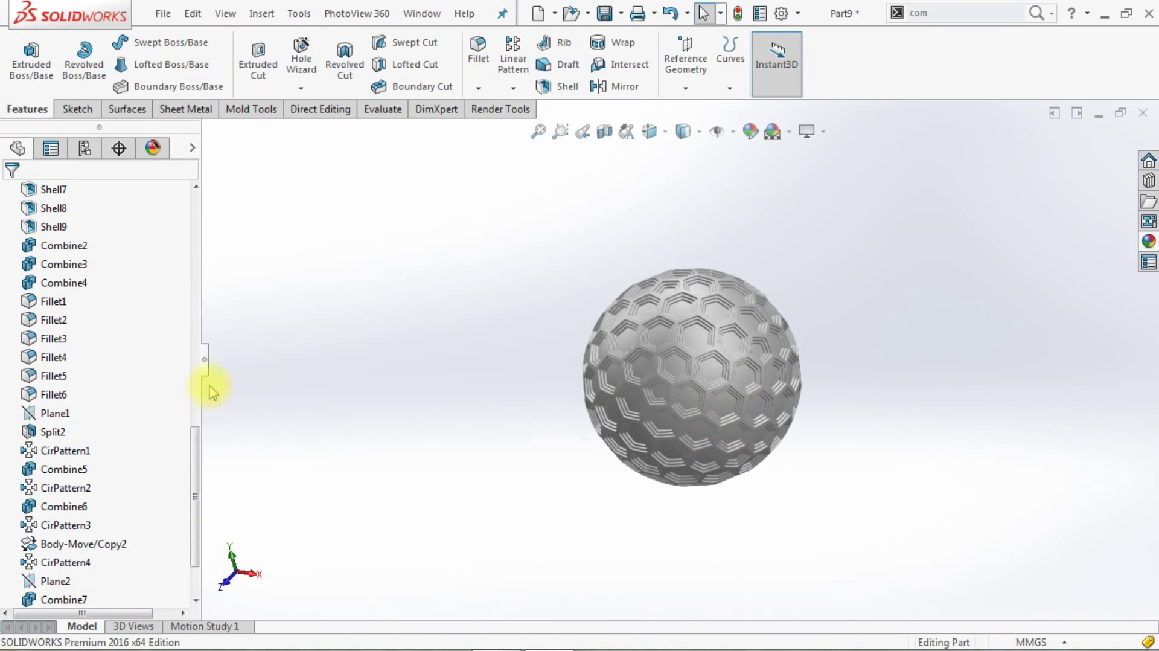
click(204, 359)
key(ctrl+7)
- Turn on RealView Graphics and Shadows In Shaded Mode for the chrome sphere
click(723, 133)
click(732, 155)
click(709, 131)
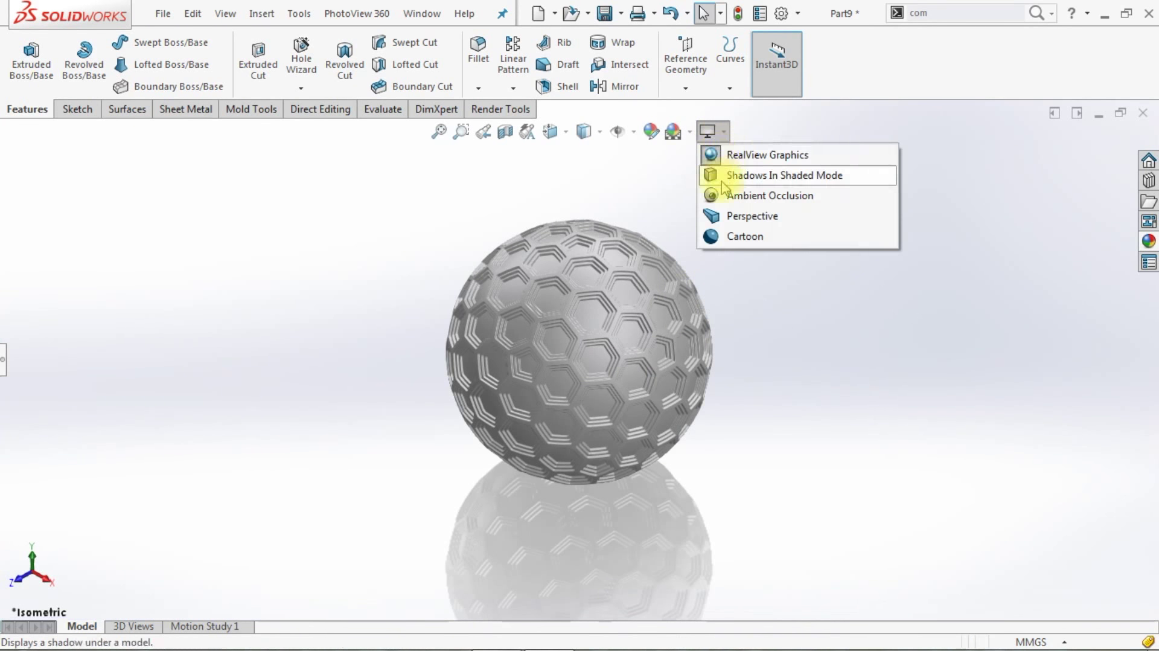
click(723, 197)
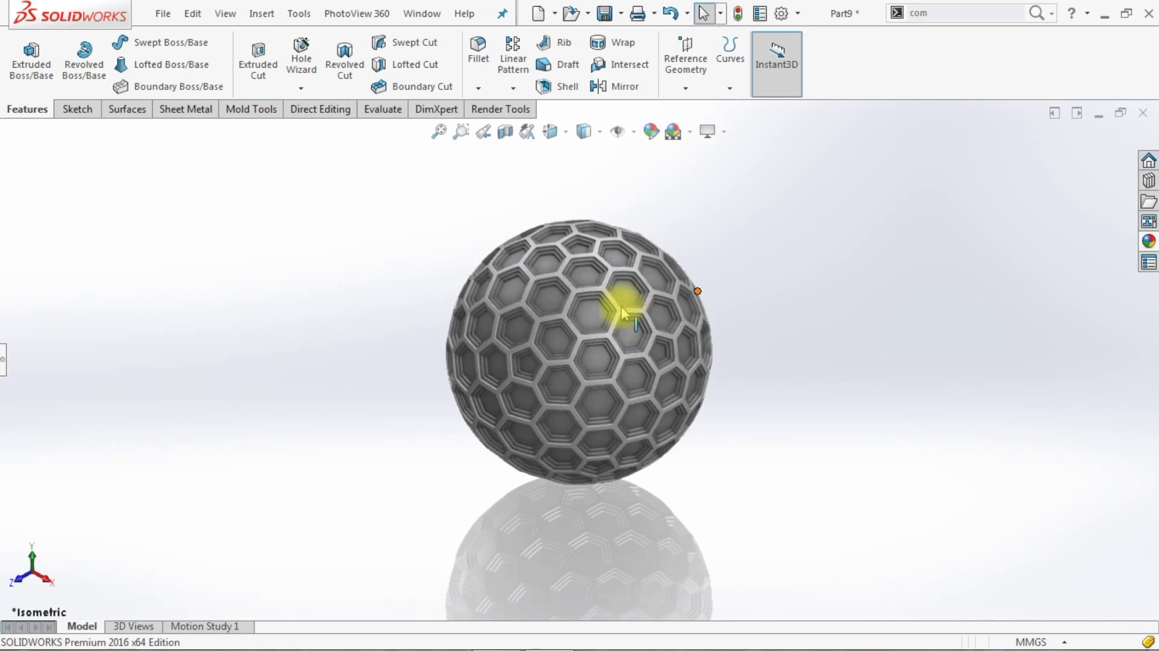
- Zoom in so the sphere fills the view and hide the Heads-Up View toolbar
scroll(569, 354, down, 2)
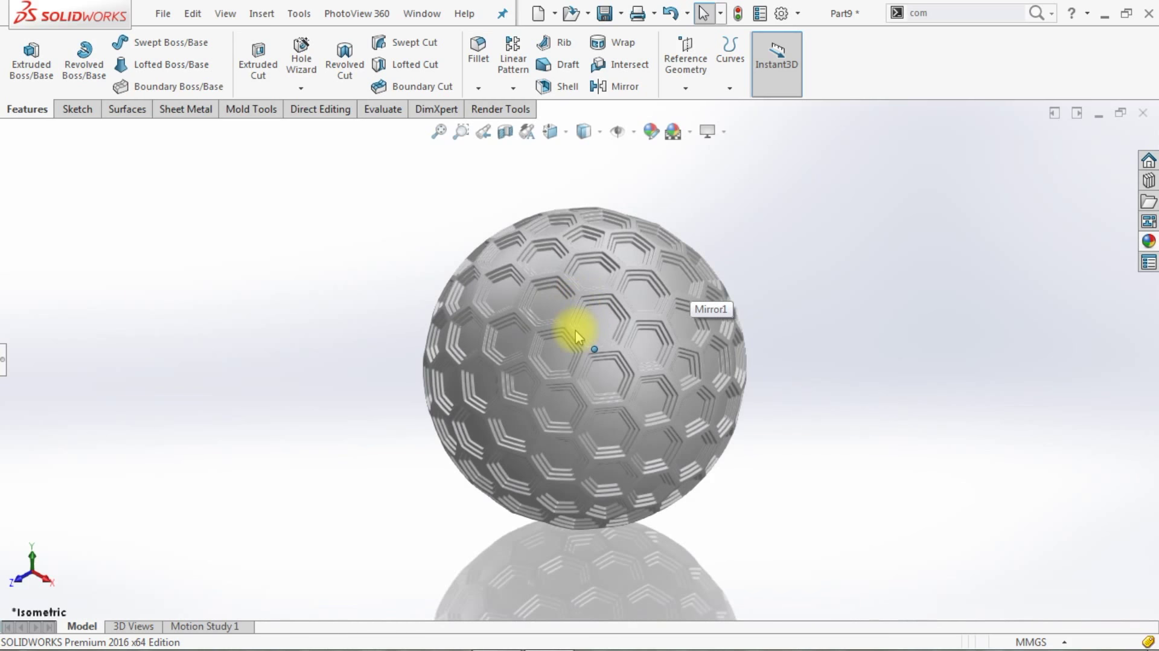
scroll(575, 330, down, 1)
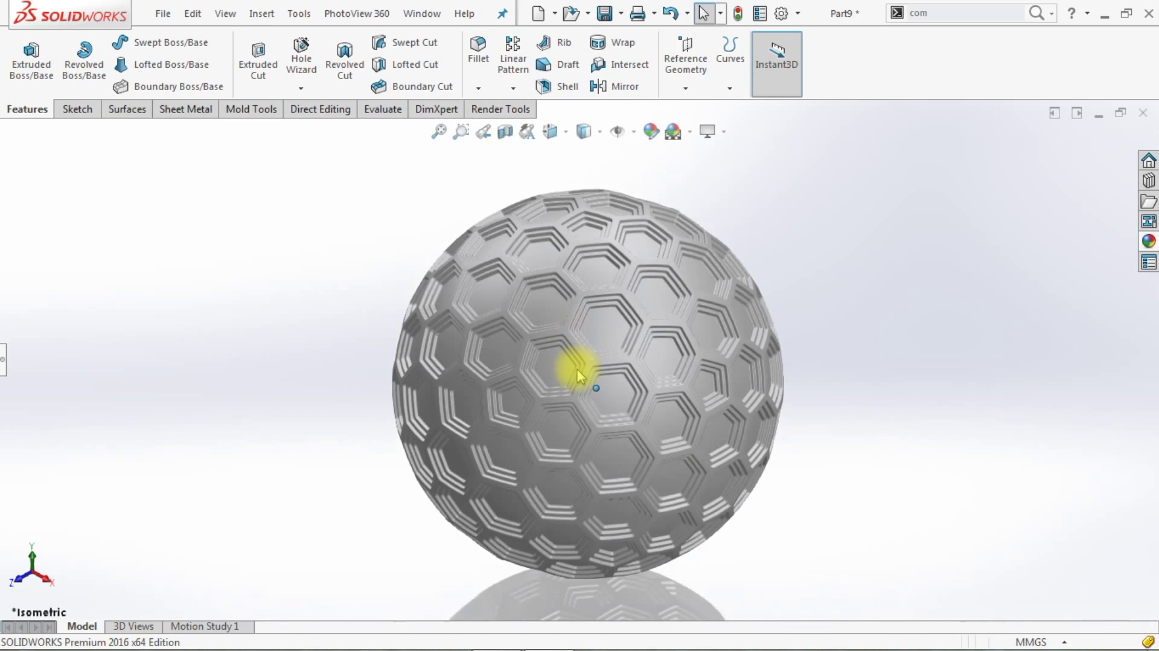
scroll(577, 369, down, 1)
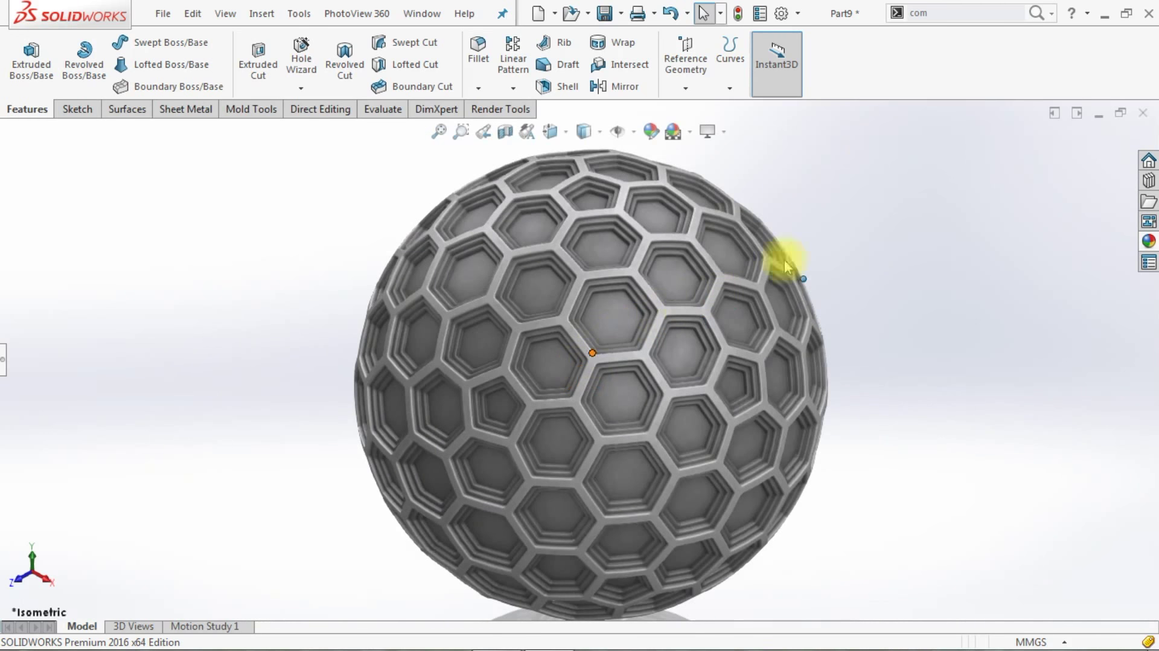
right_click(884, 78)
click(962, 461)
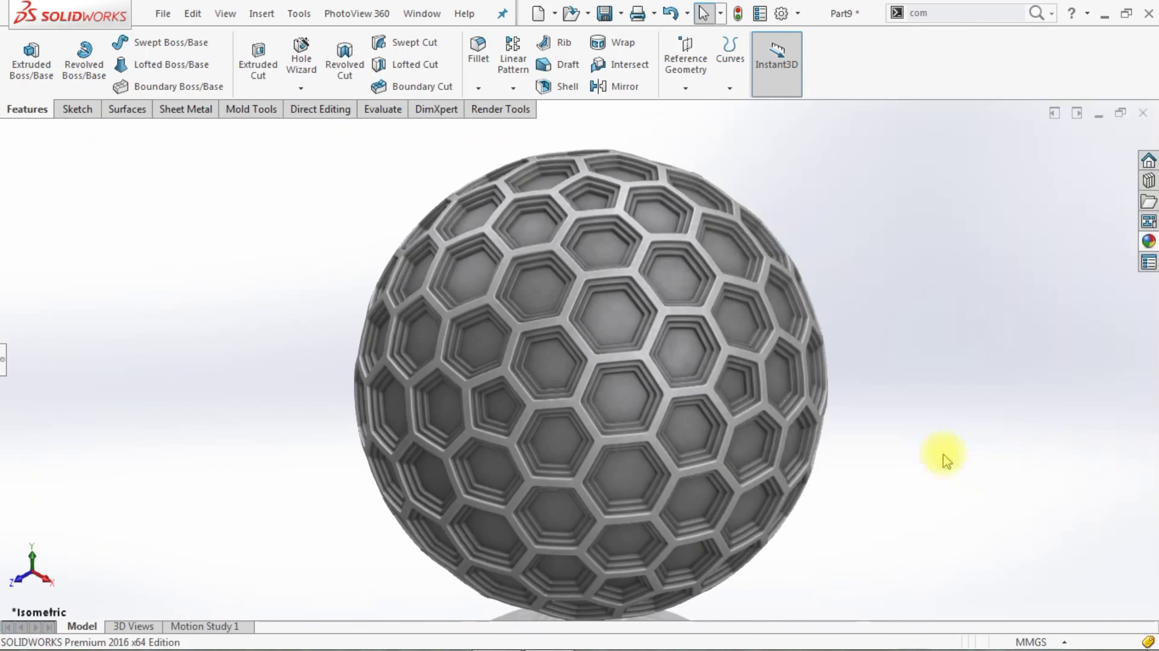